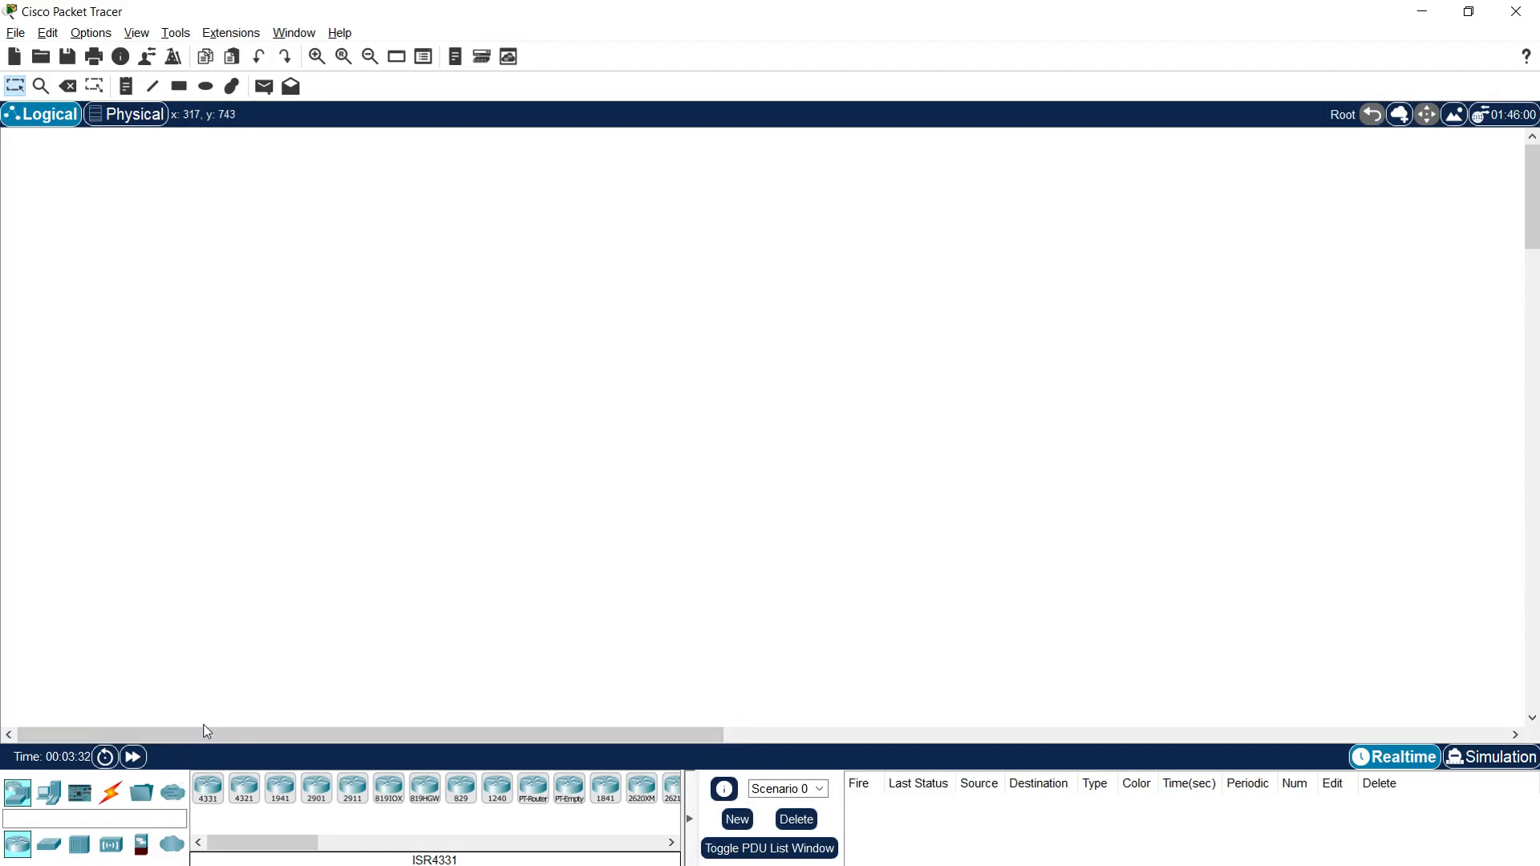
Step: Place two ISR4331 routers side by side in the middle of the workspace
left_click(210, 802)
left_click(621, 402)
left_click(843, 410)
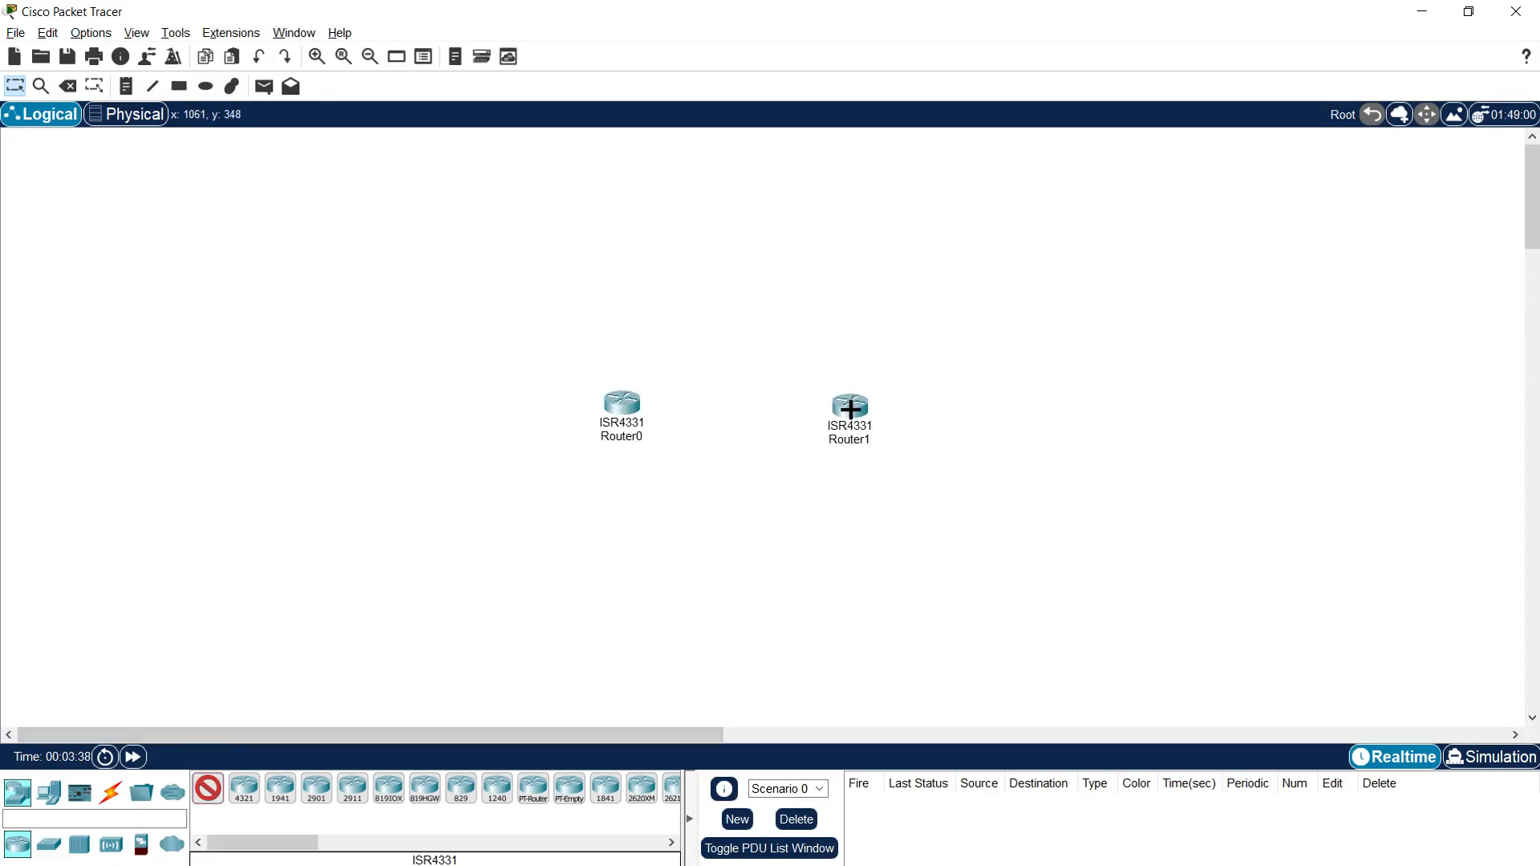
Step: Place a 2960 switch on the outer side of each router, in line with them
left_click(49, 846)
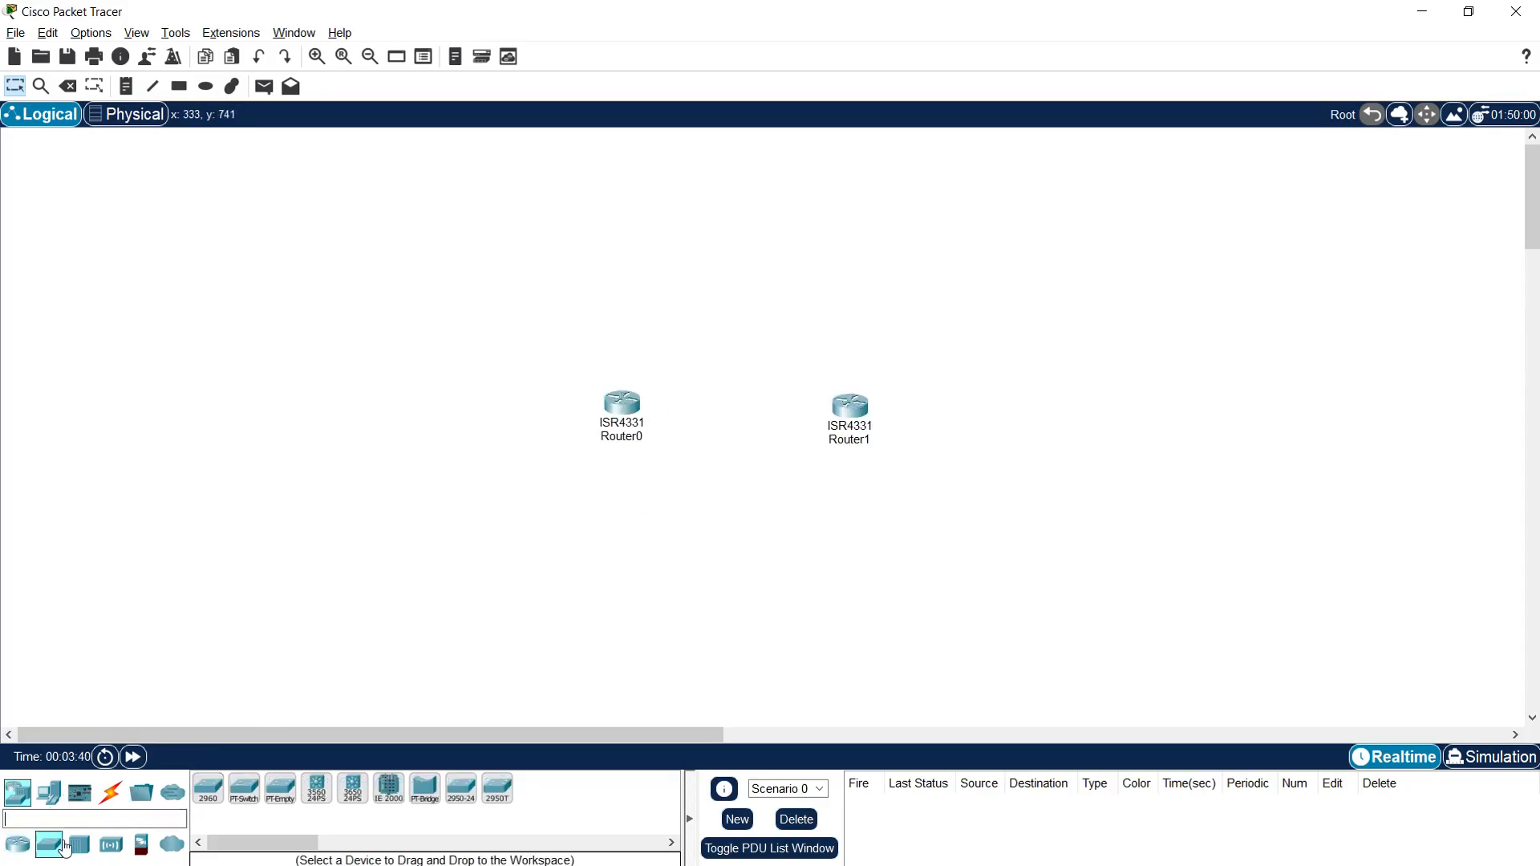
left_click(208, 787)
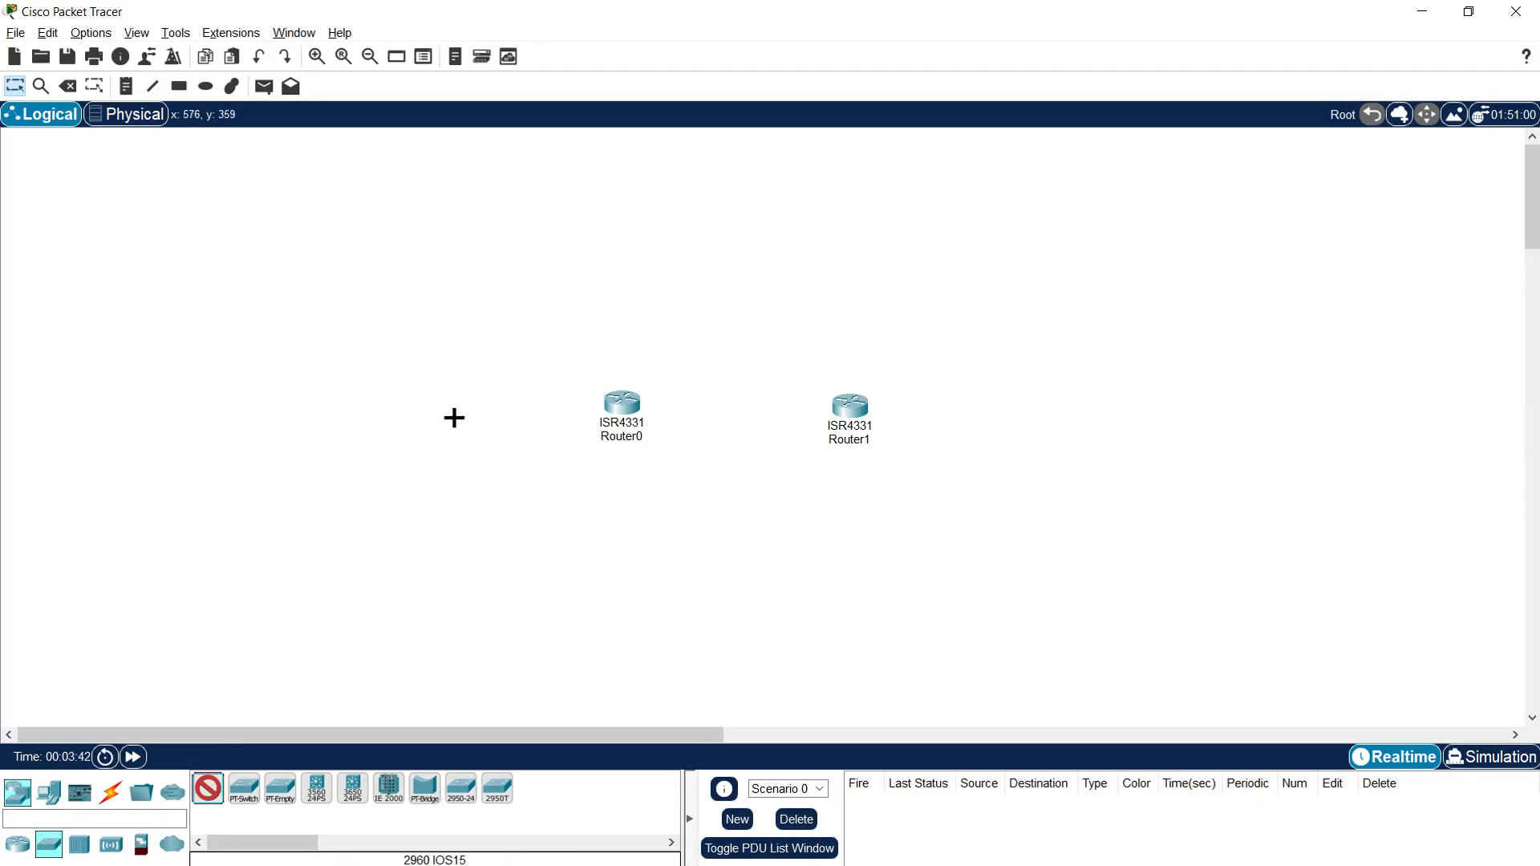
left_click(431, 419)
left_click(1081, 414)
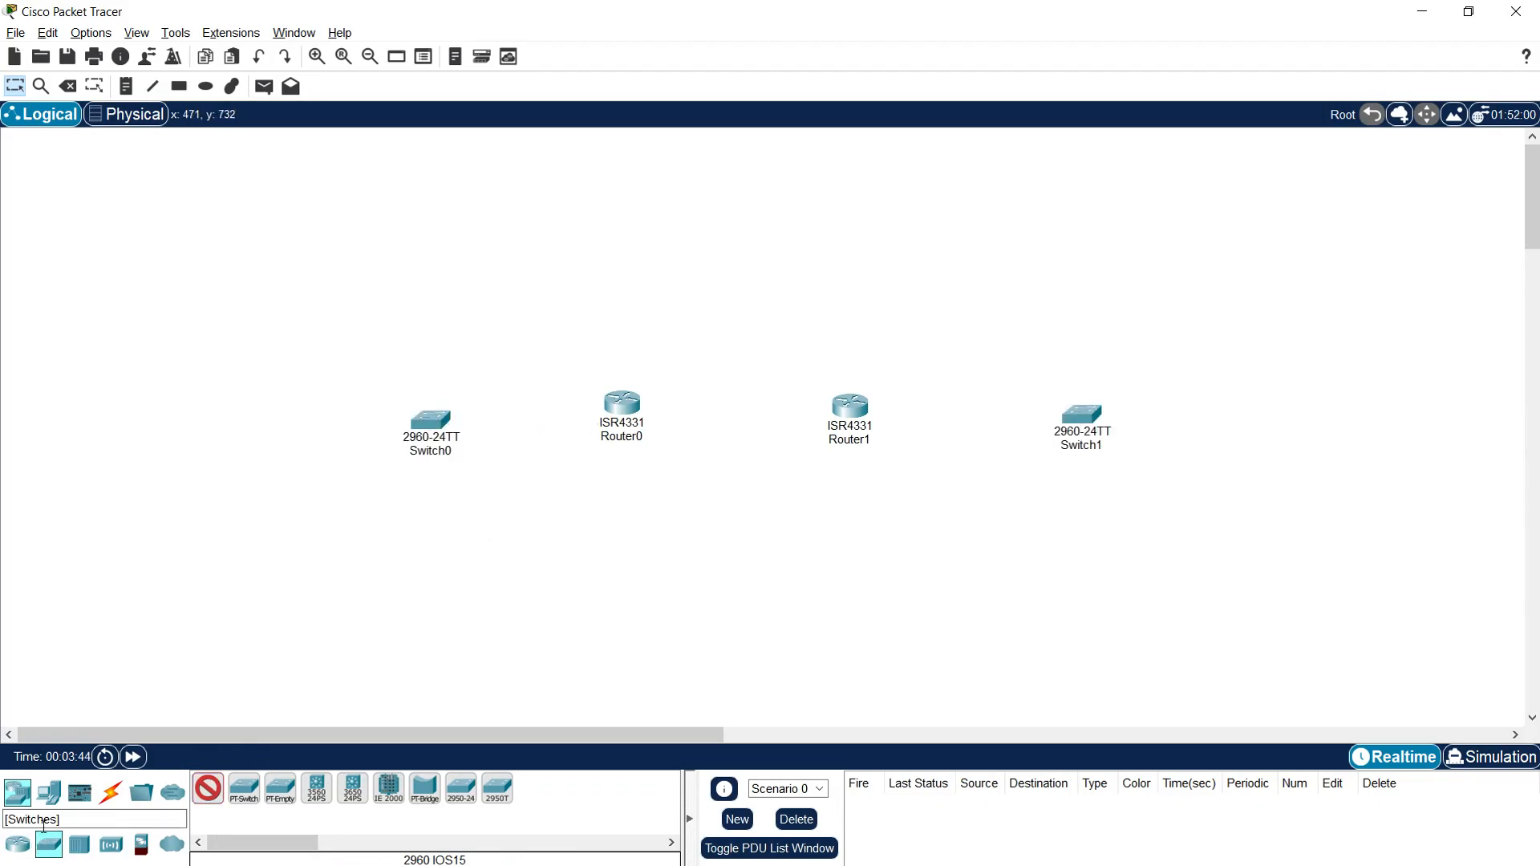
Step: Add a PC beyond each switch, one at either end of the device row
left_click(49, 793)
left_click(207, 790)
left_click(1265, 416)
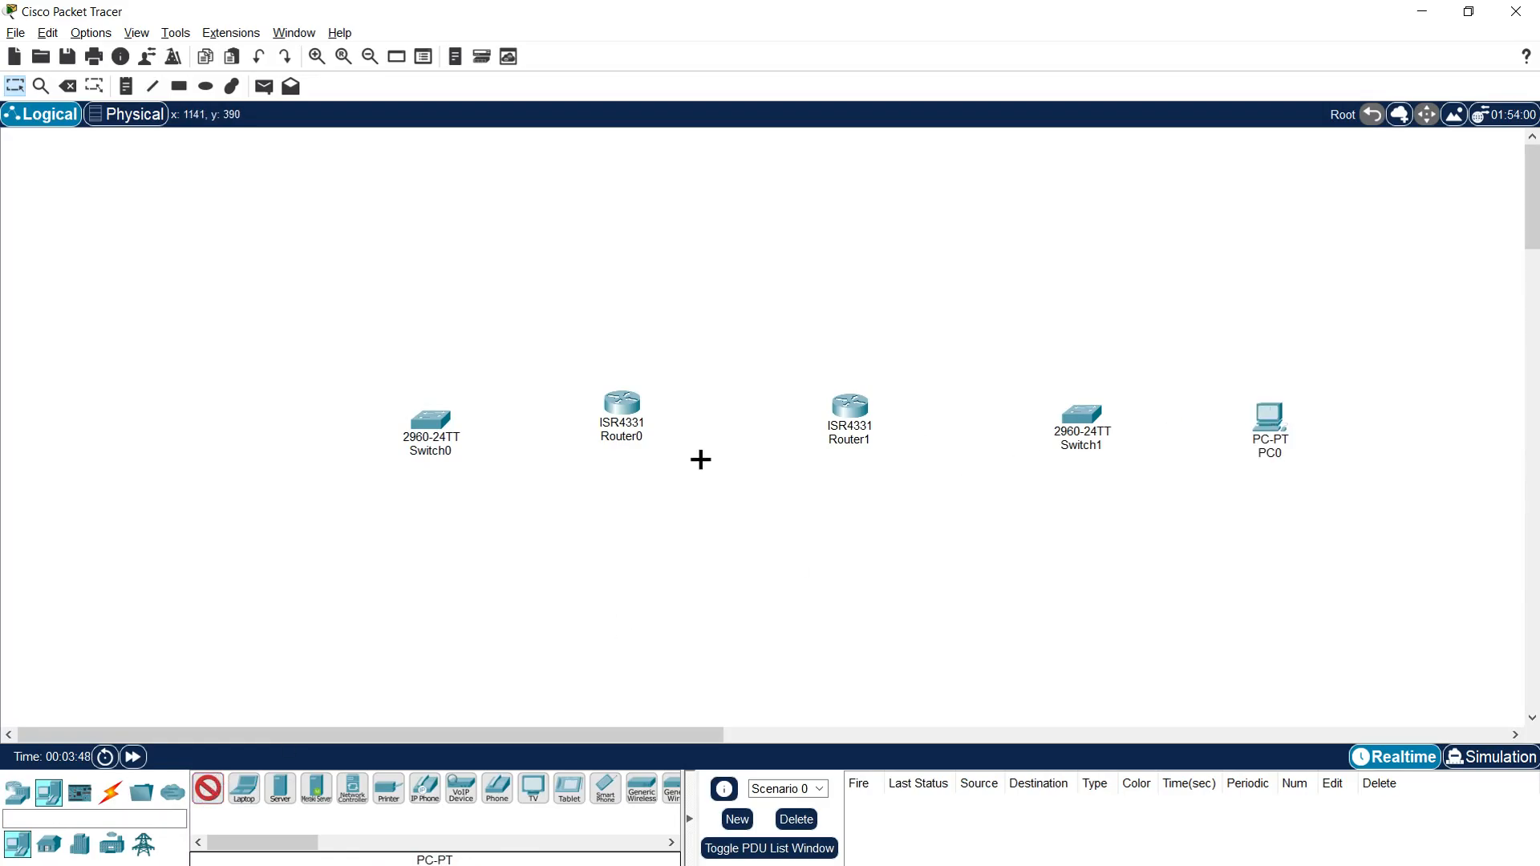
left_click(223, 431)
Step: Rename Router0 as R1 and Switch0 as S1
left_click(626, 438)
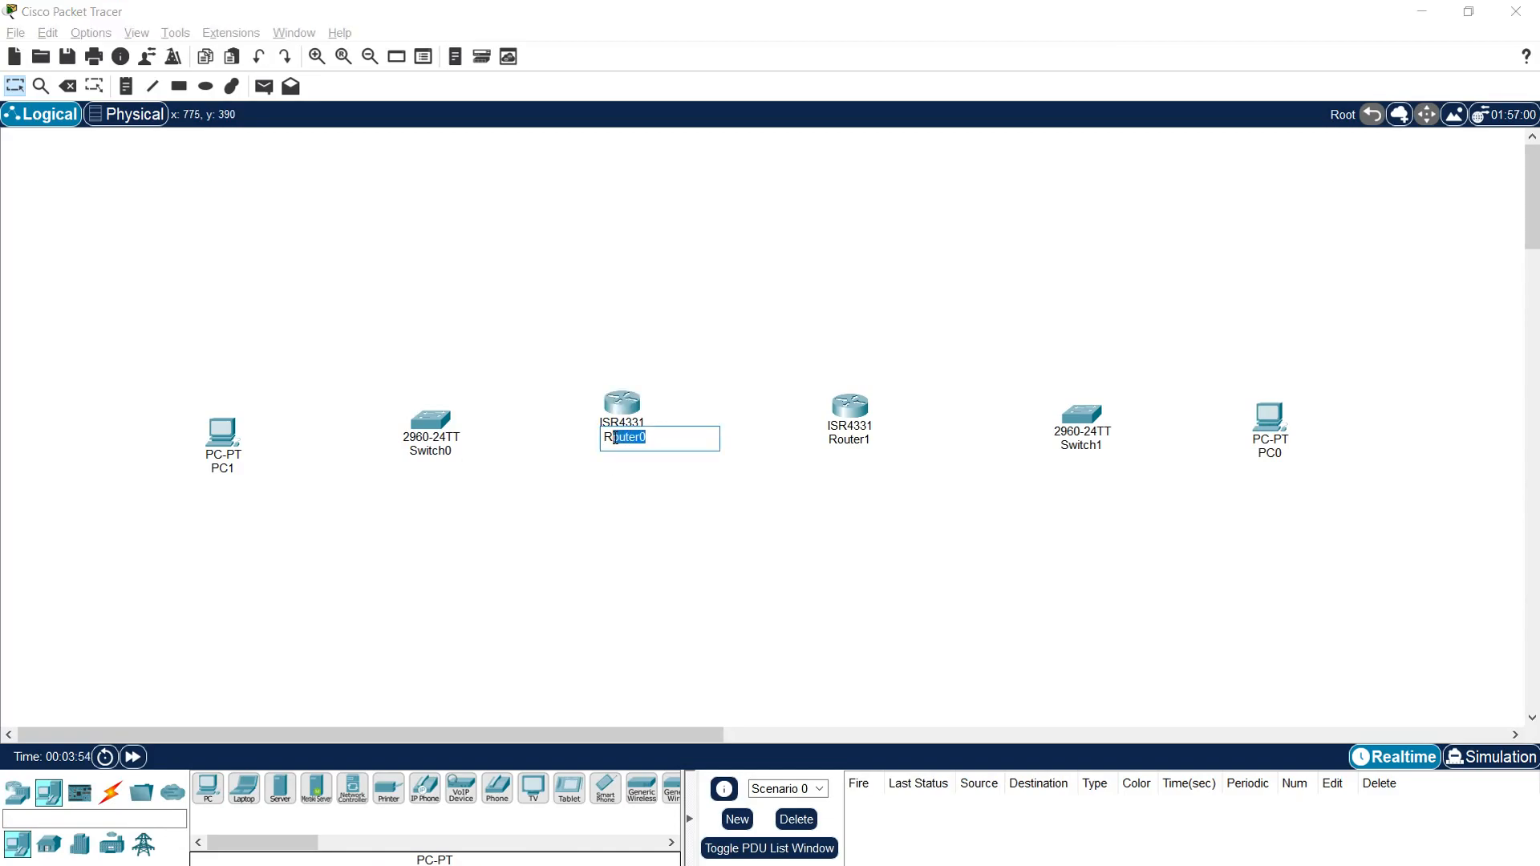
type("1")
left_click(434, 451)
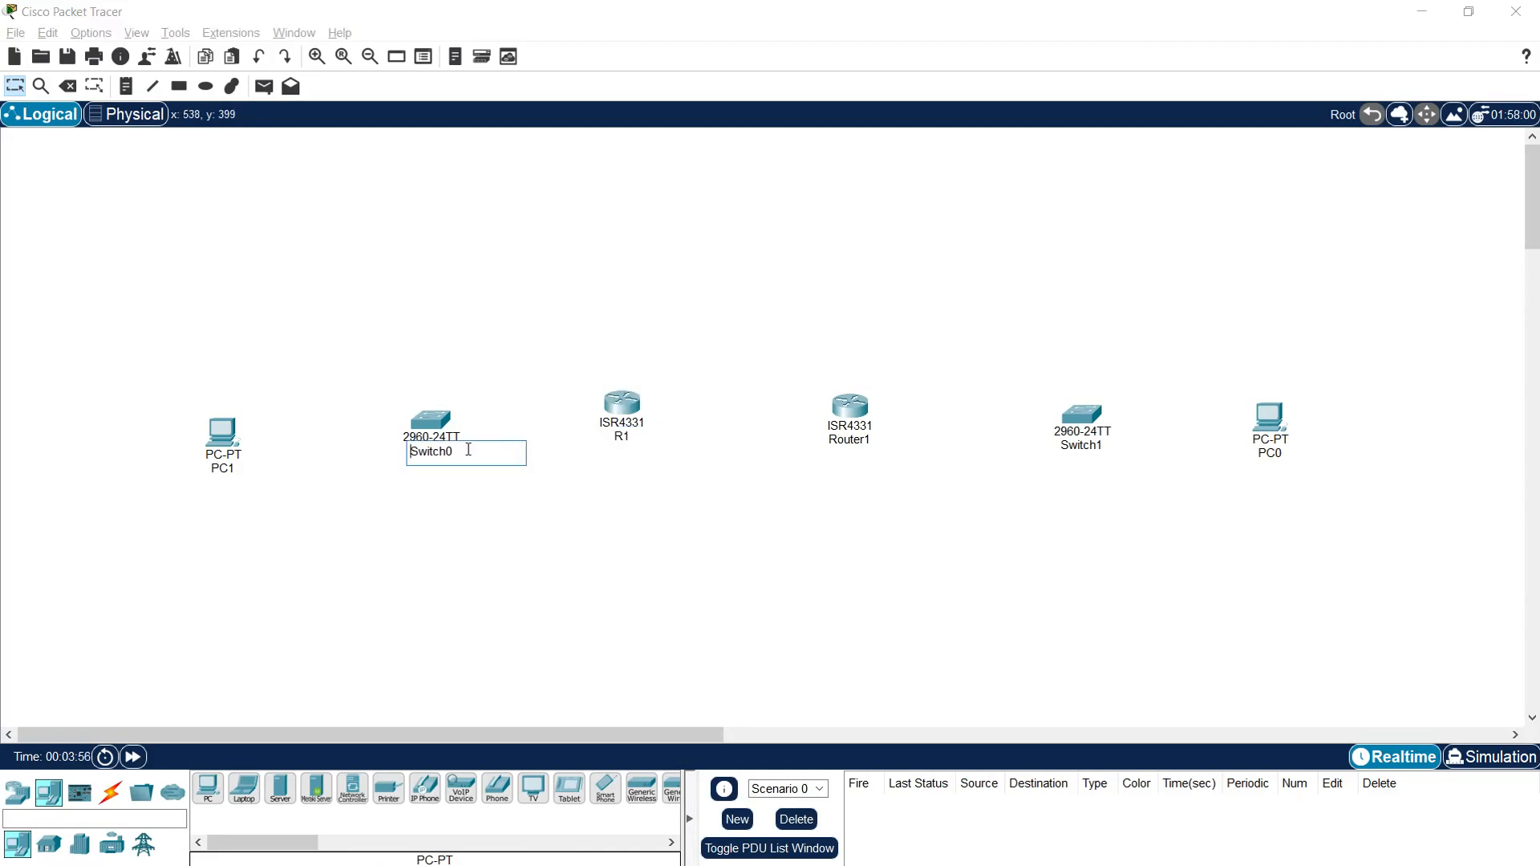
type("1")
left_click(415, 516)
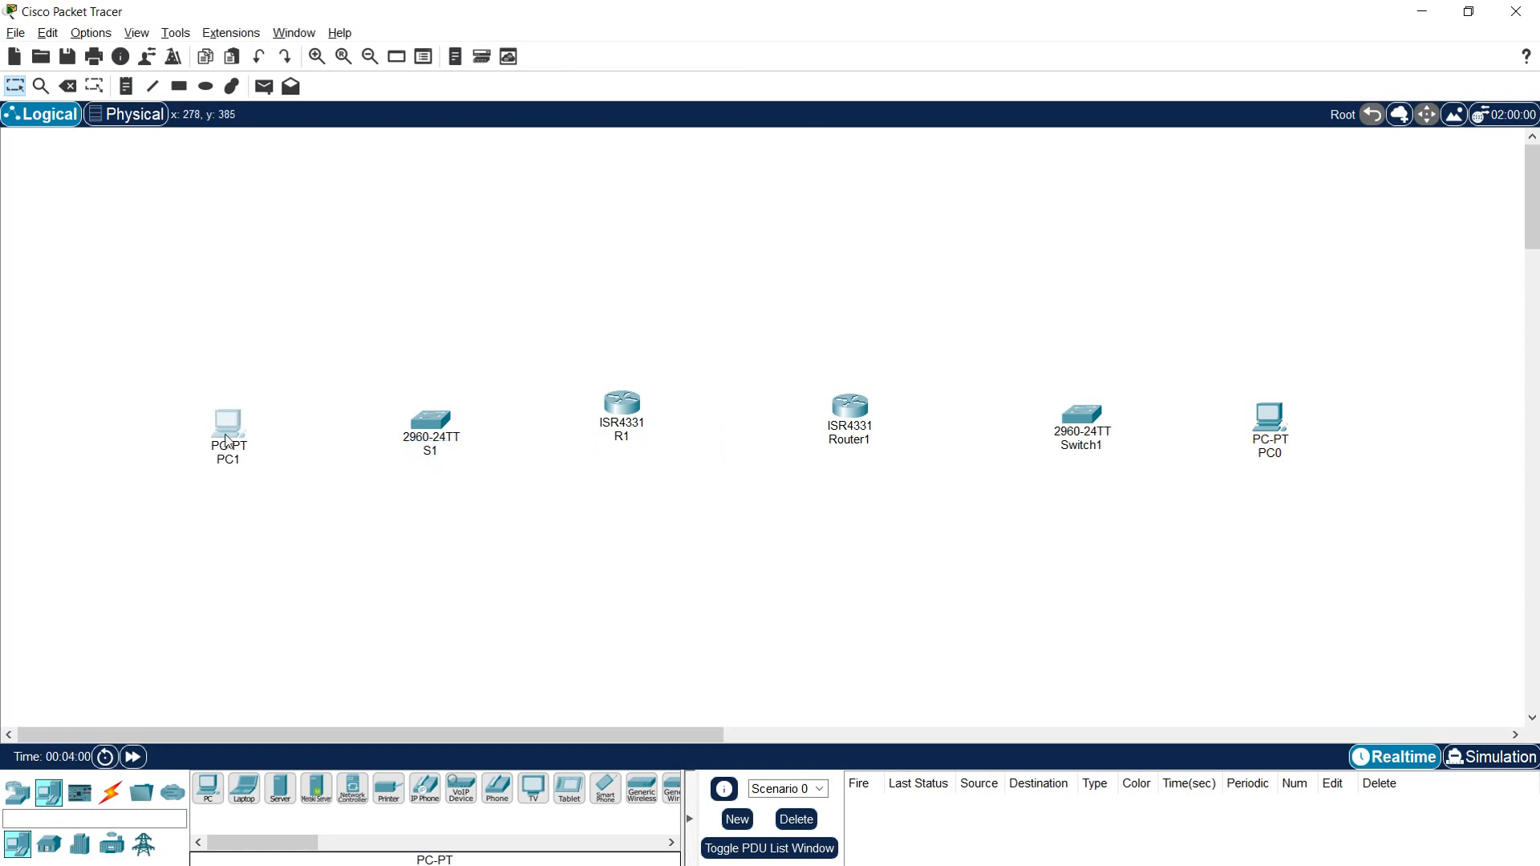
Step: Rename Router1 as R2 and Switch1 as S2
left_click(866, 441)
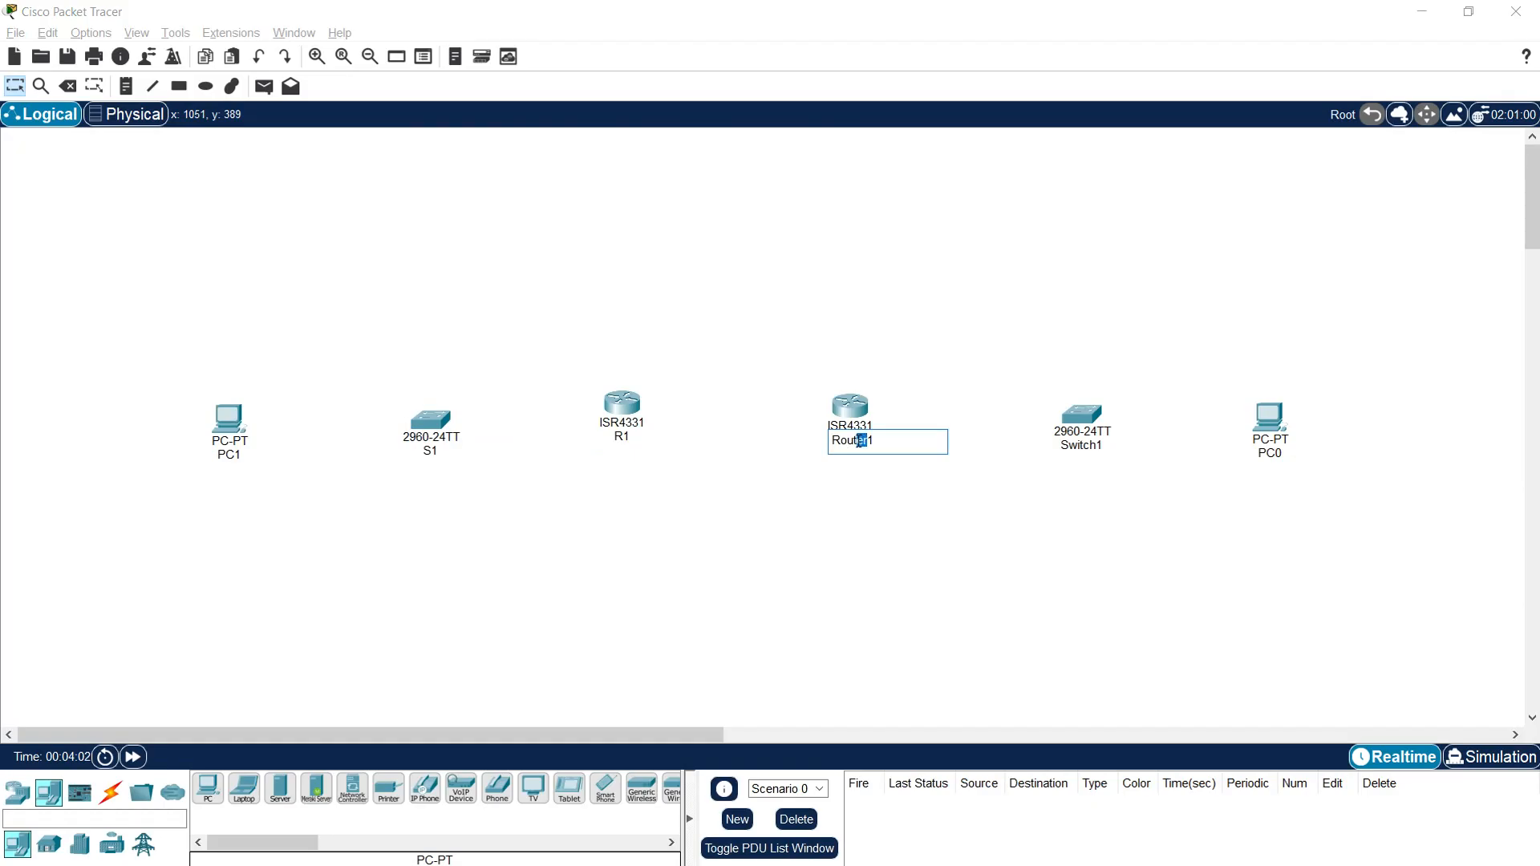
type("2")
left_click(904, 498)
left_click(1081, 445)
left_click_drag(1105, 446, 1097, 445)
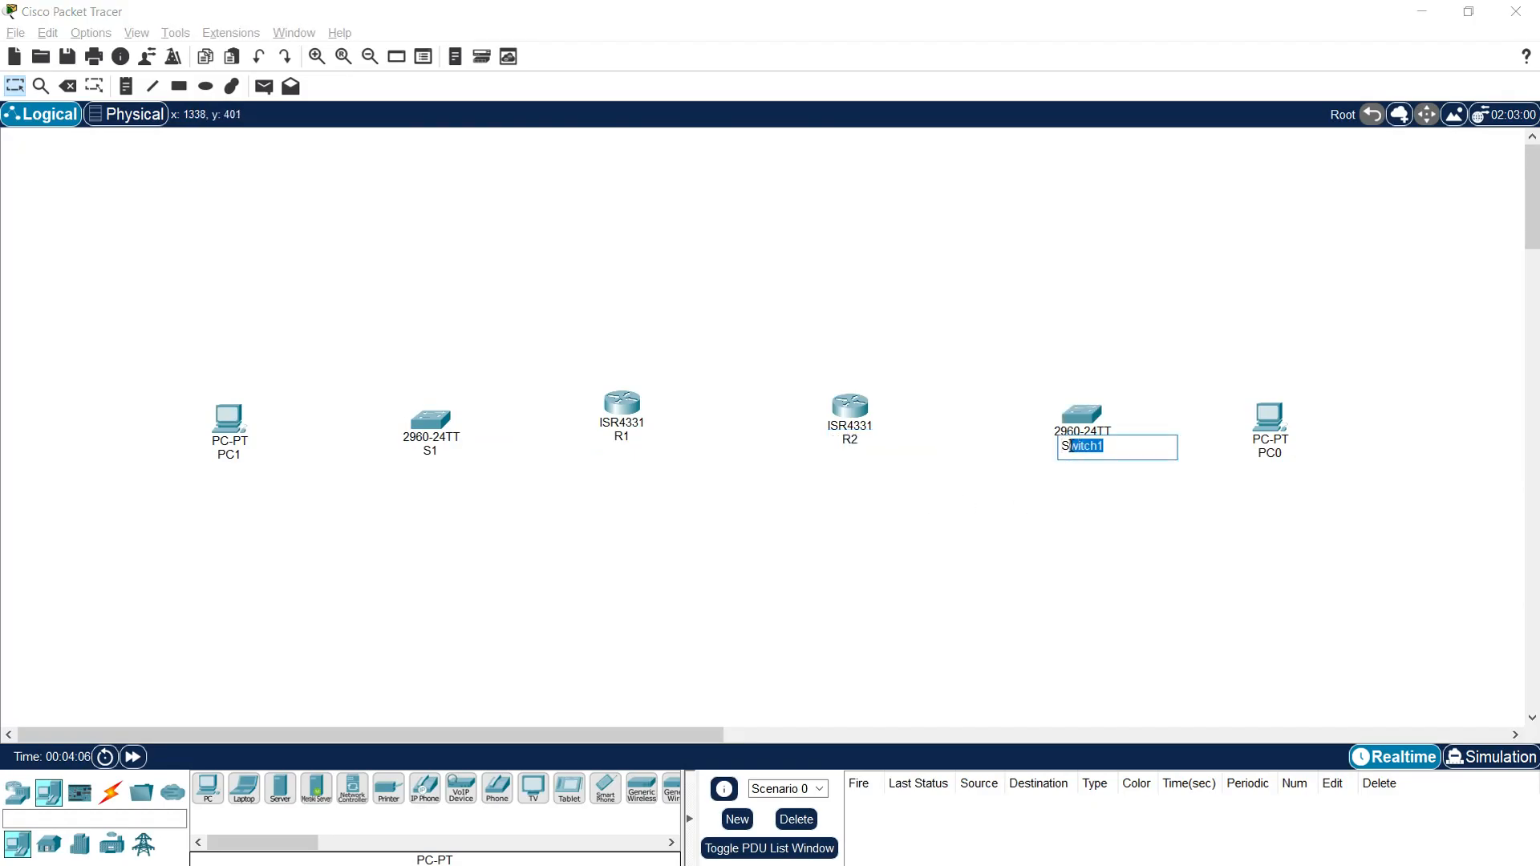
type("2")
left_click(1129, 512)
Step: Rename the PC beside switch S2 as PC2
left_click(1269, 453)
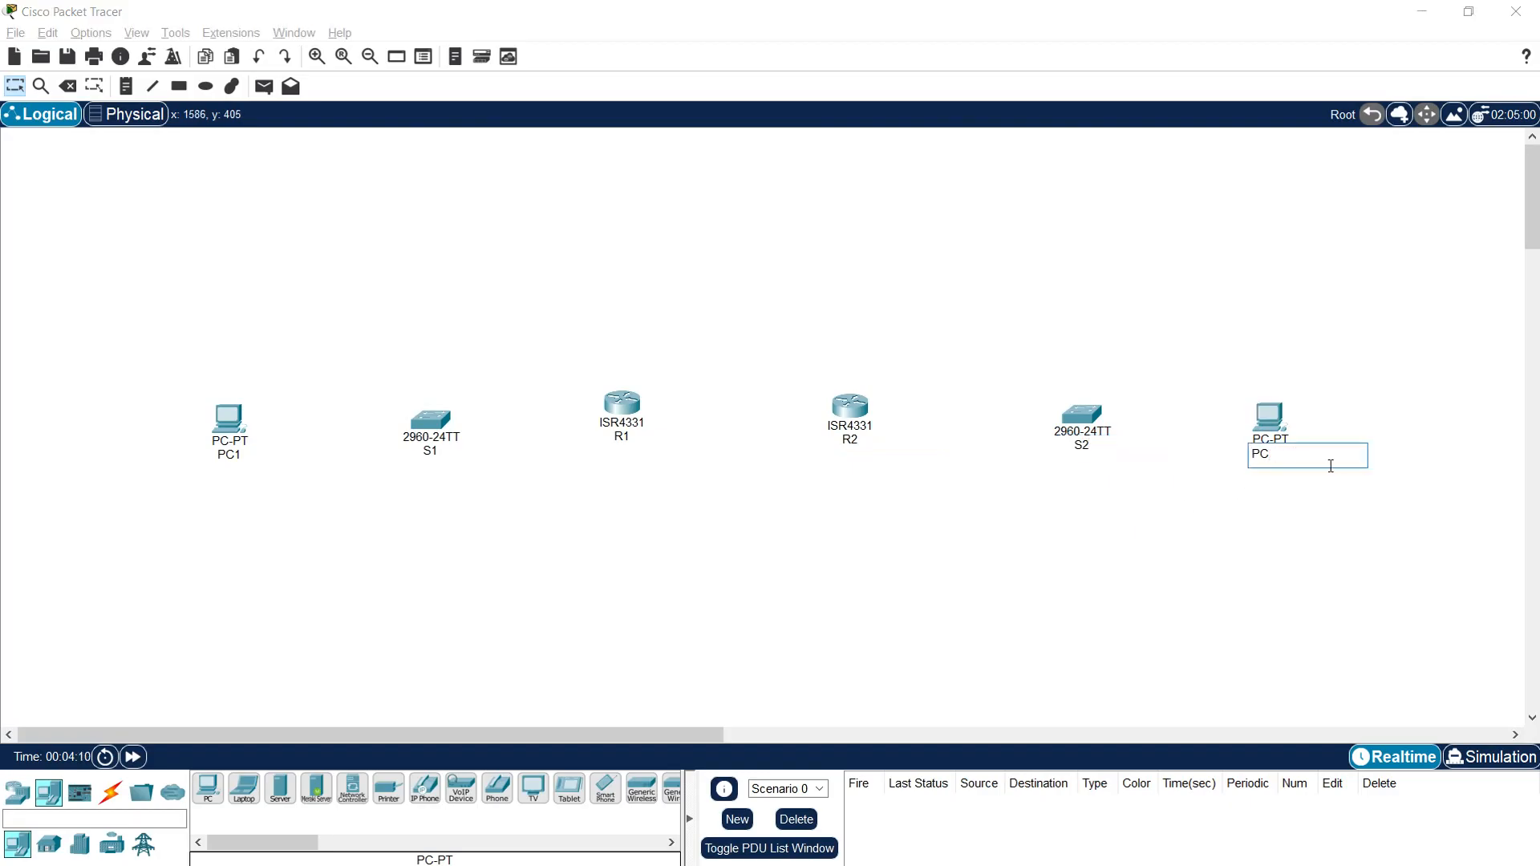
type("2")
left_click(1209, 529)
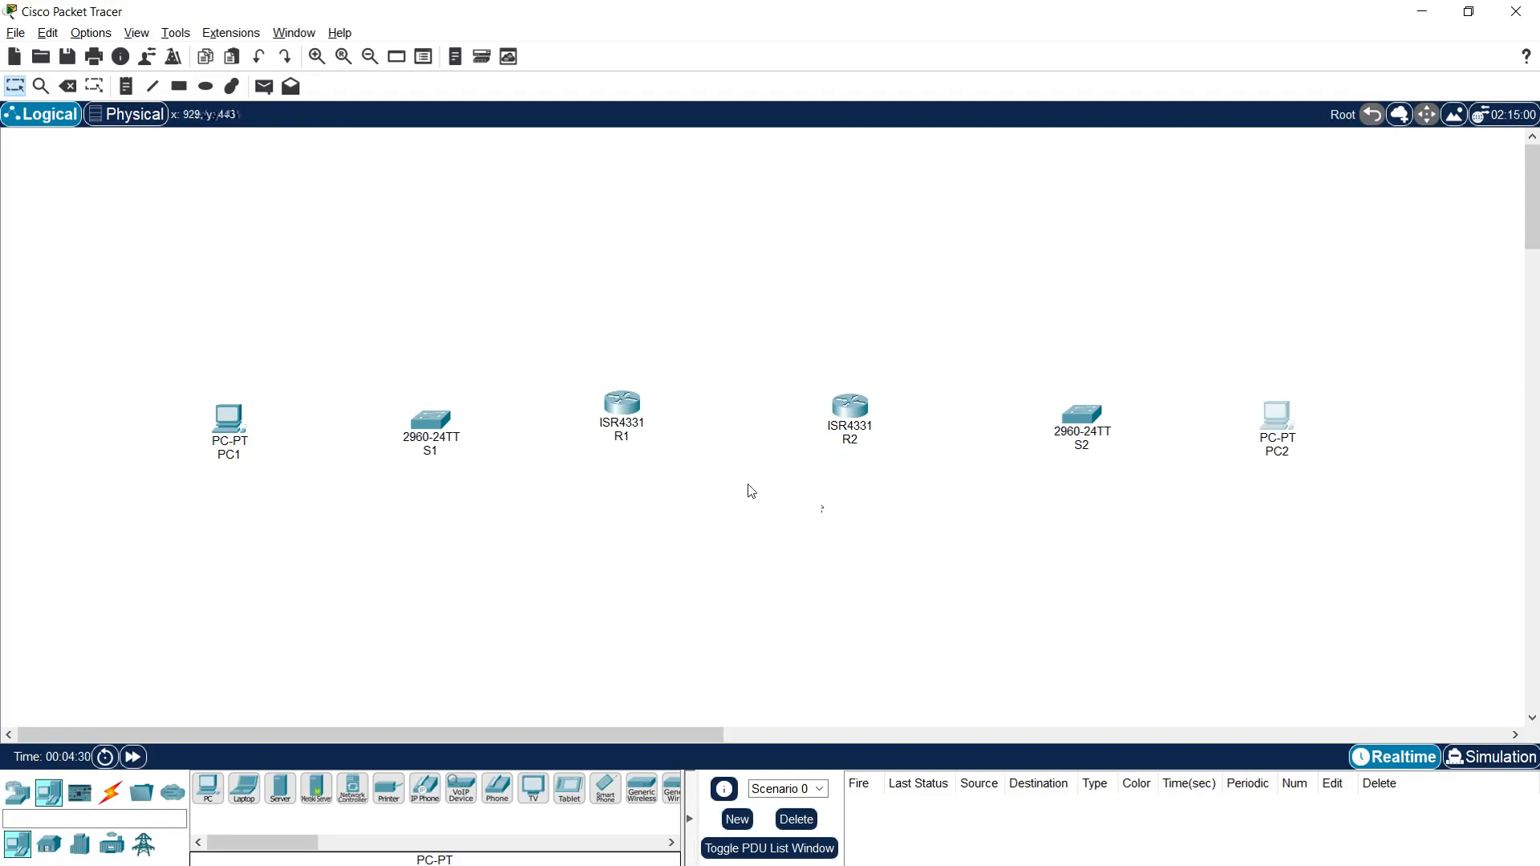
Step: Connect R1 GigabitEthernet0/0/0 to R2 GigabitEthernet0/0/0 with a copper straight-through cable
left_click(110, 794)
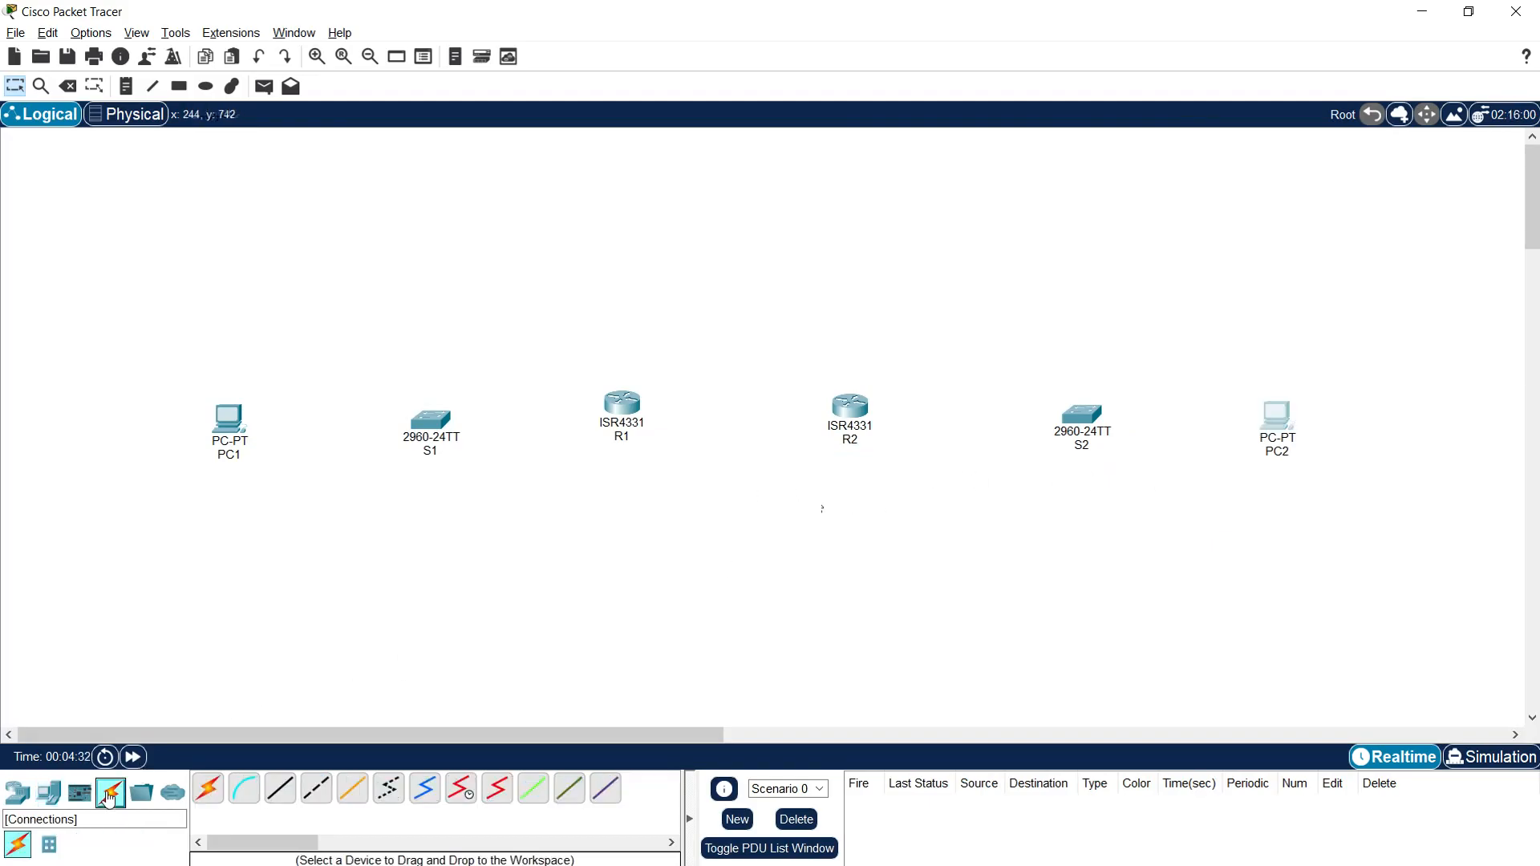
left_click(282, 793)
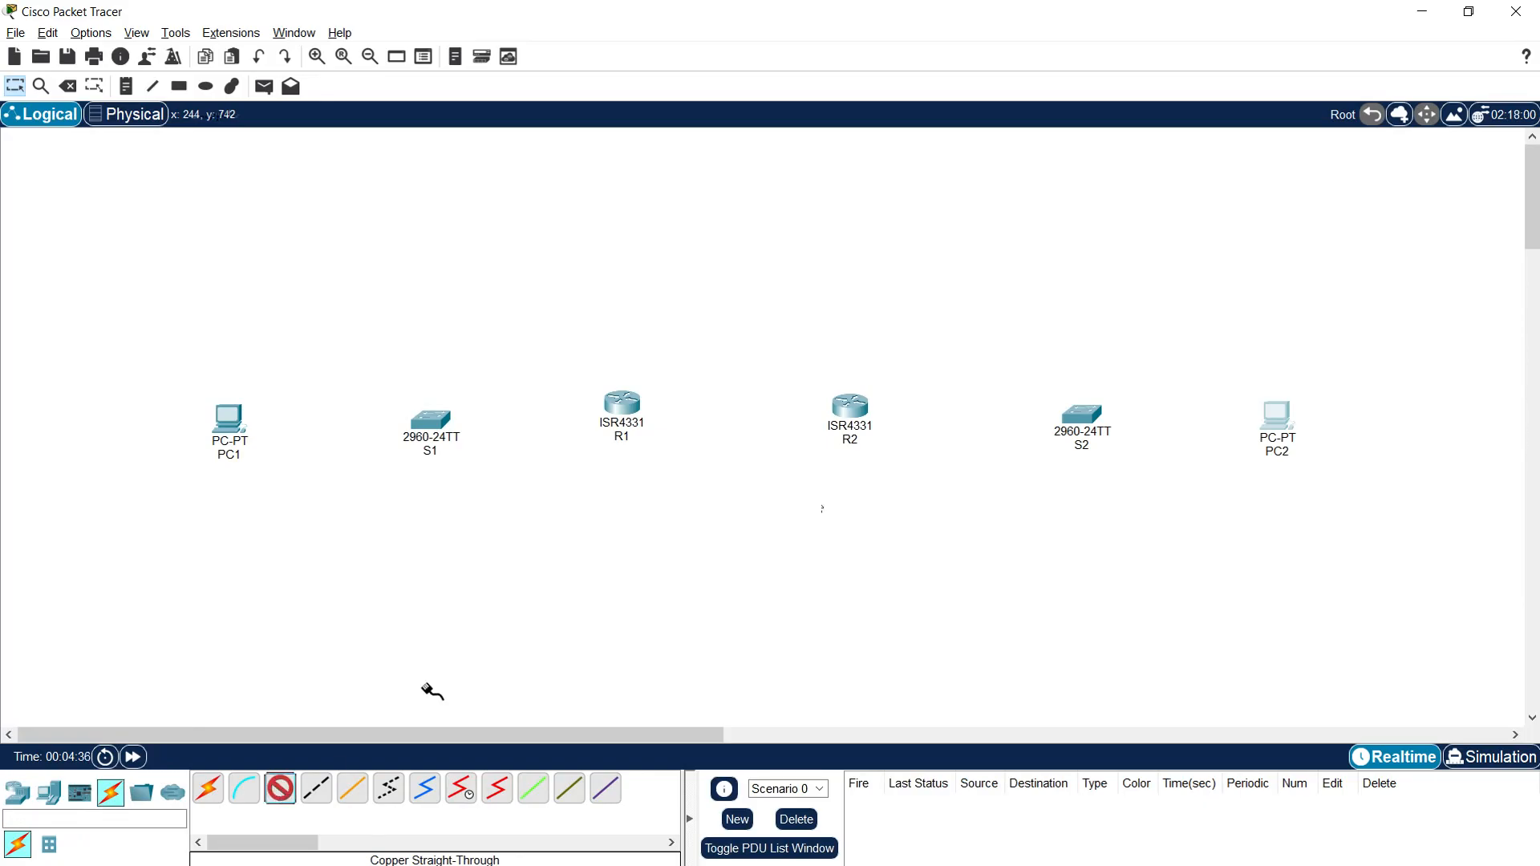
left_click(632, 406)
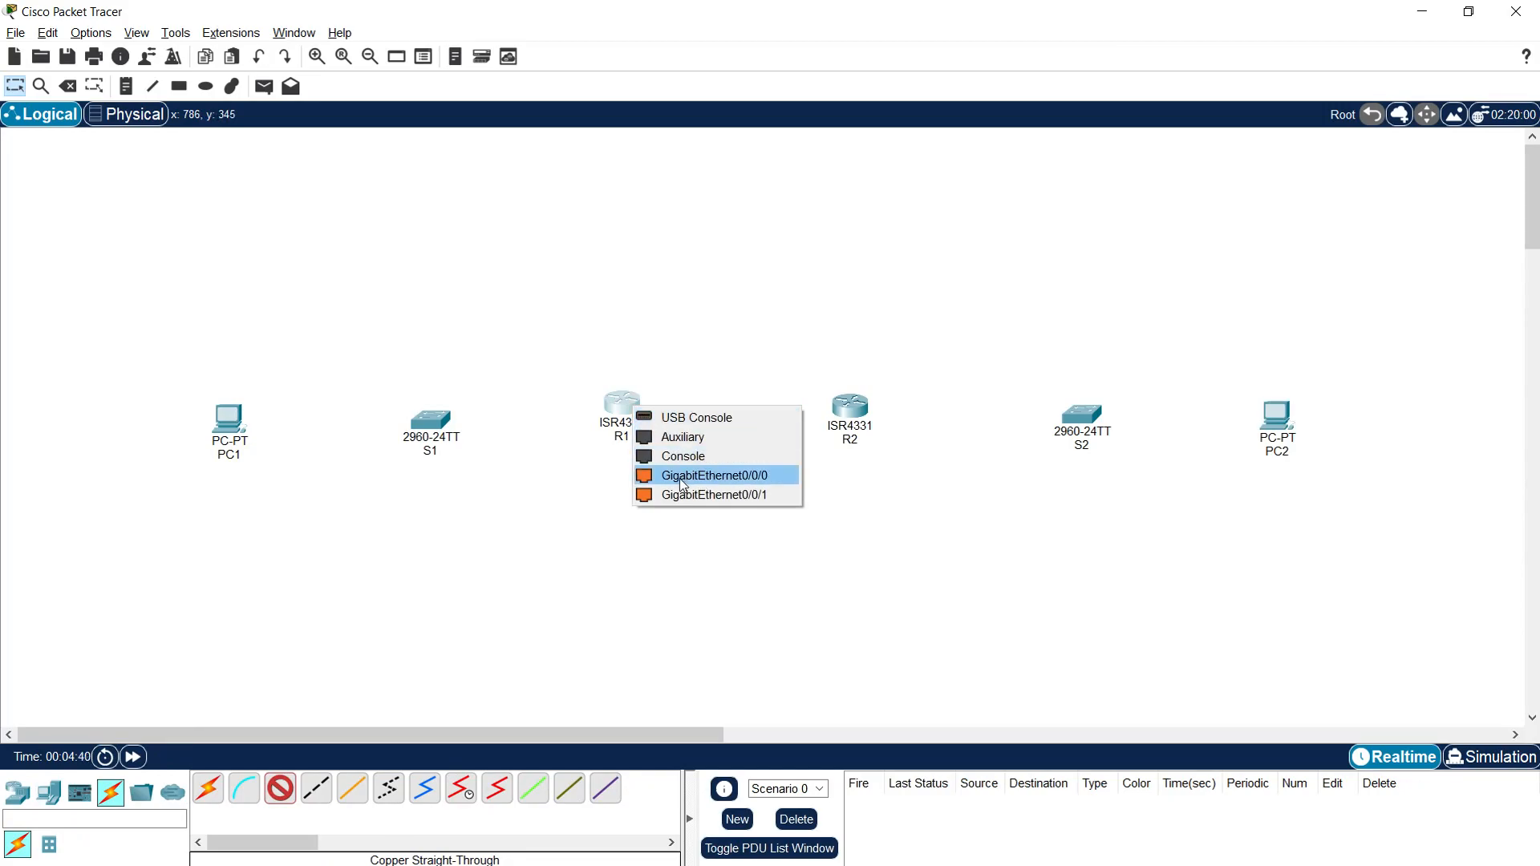
left_click(732, 481)
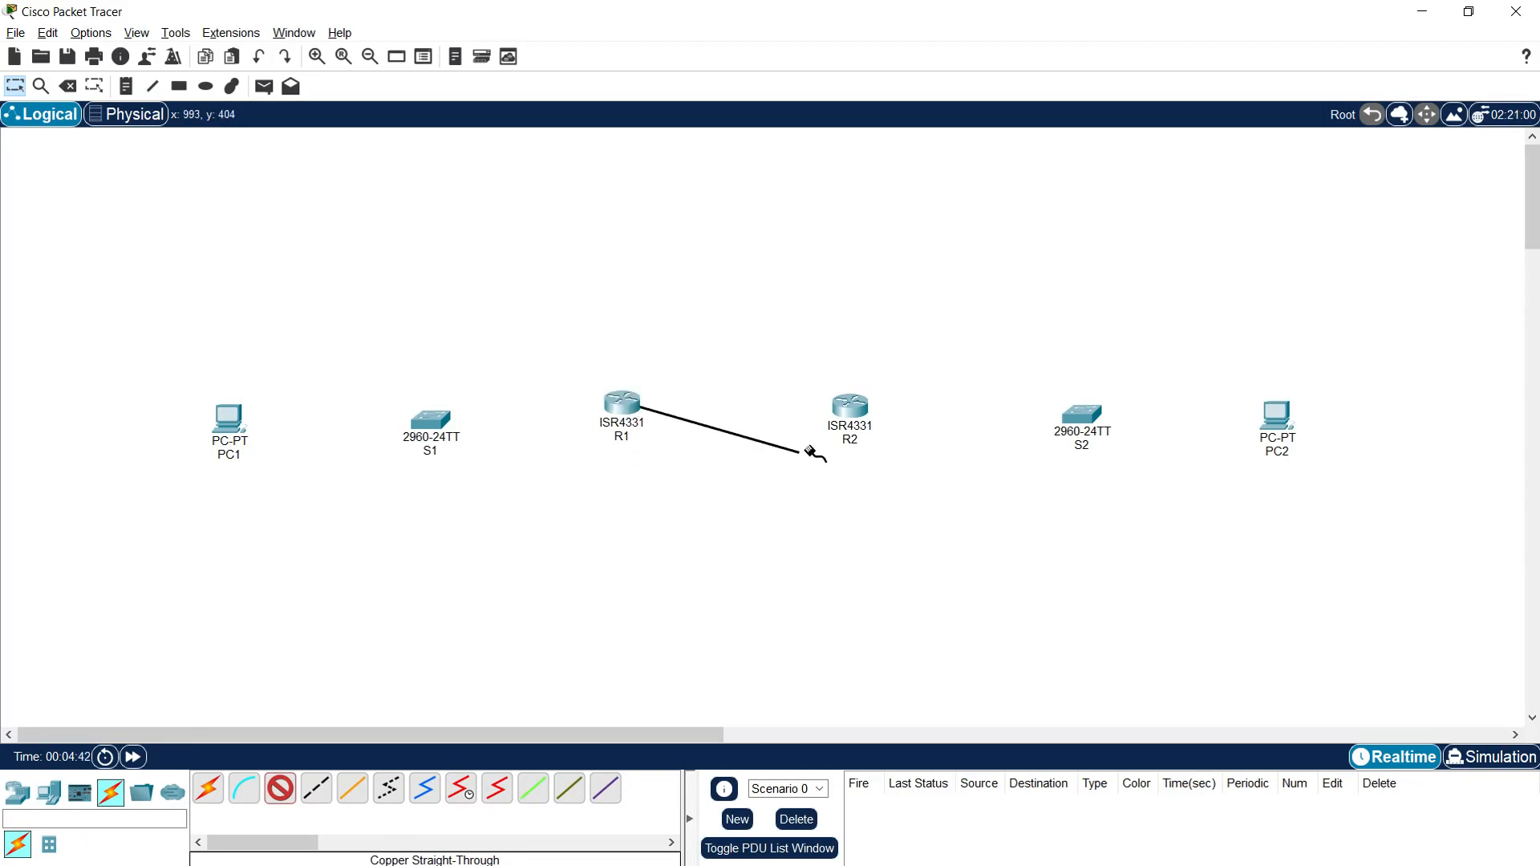
left_click(849, 406)
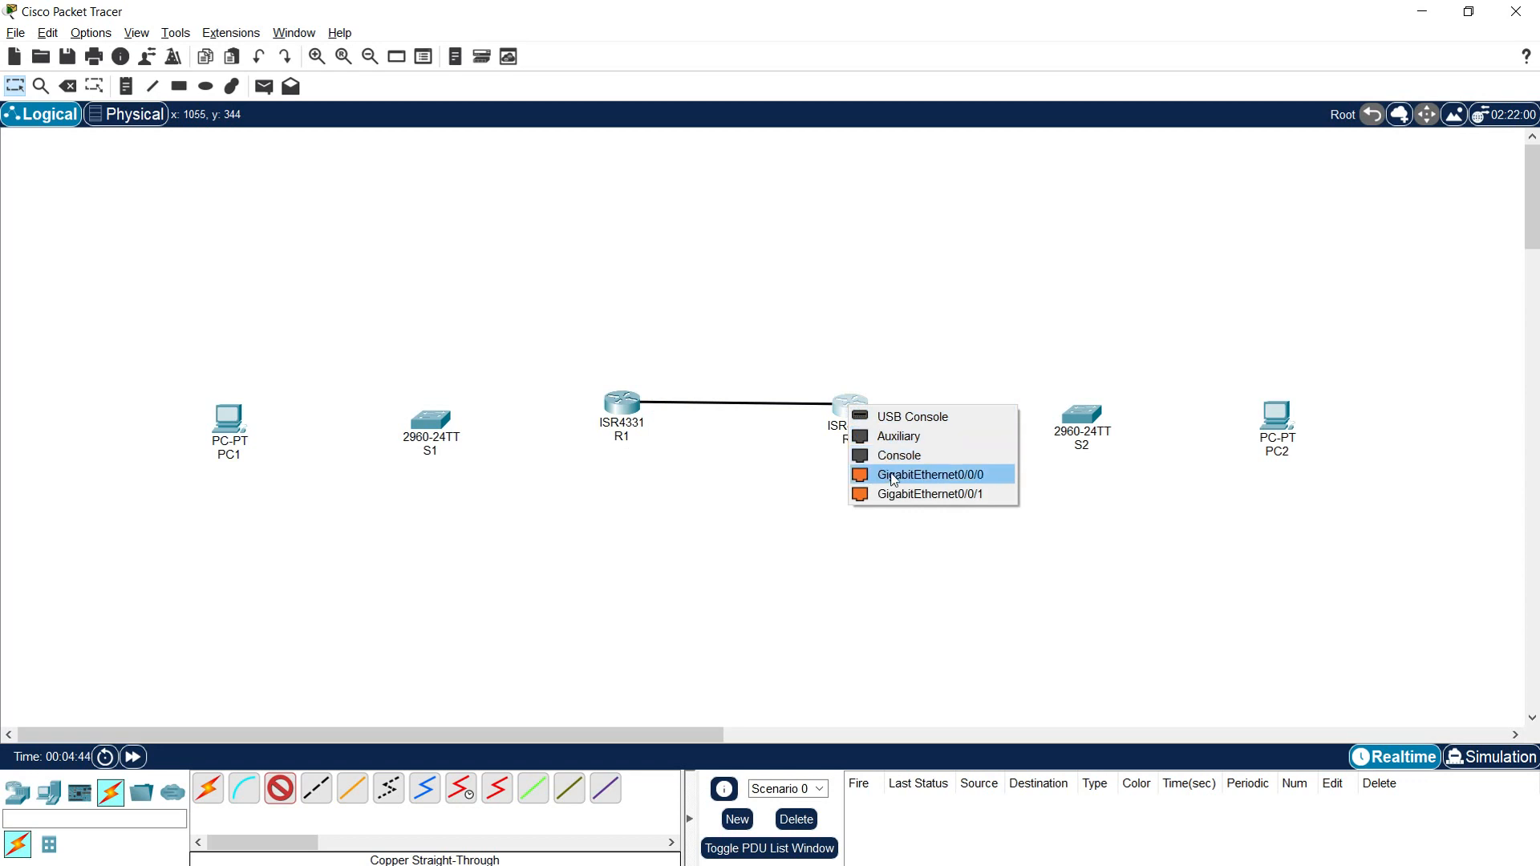
left_click(970, 474)
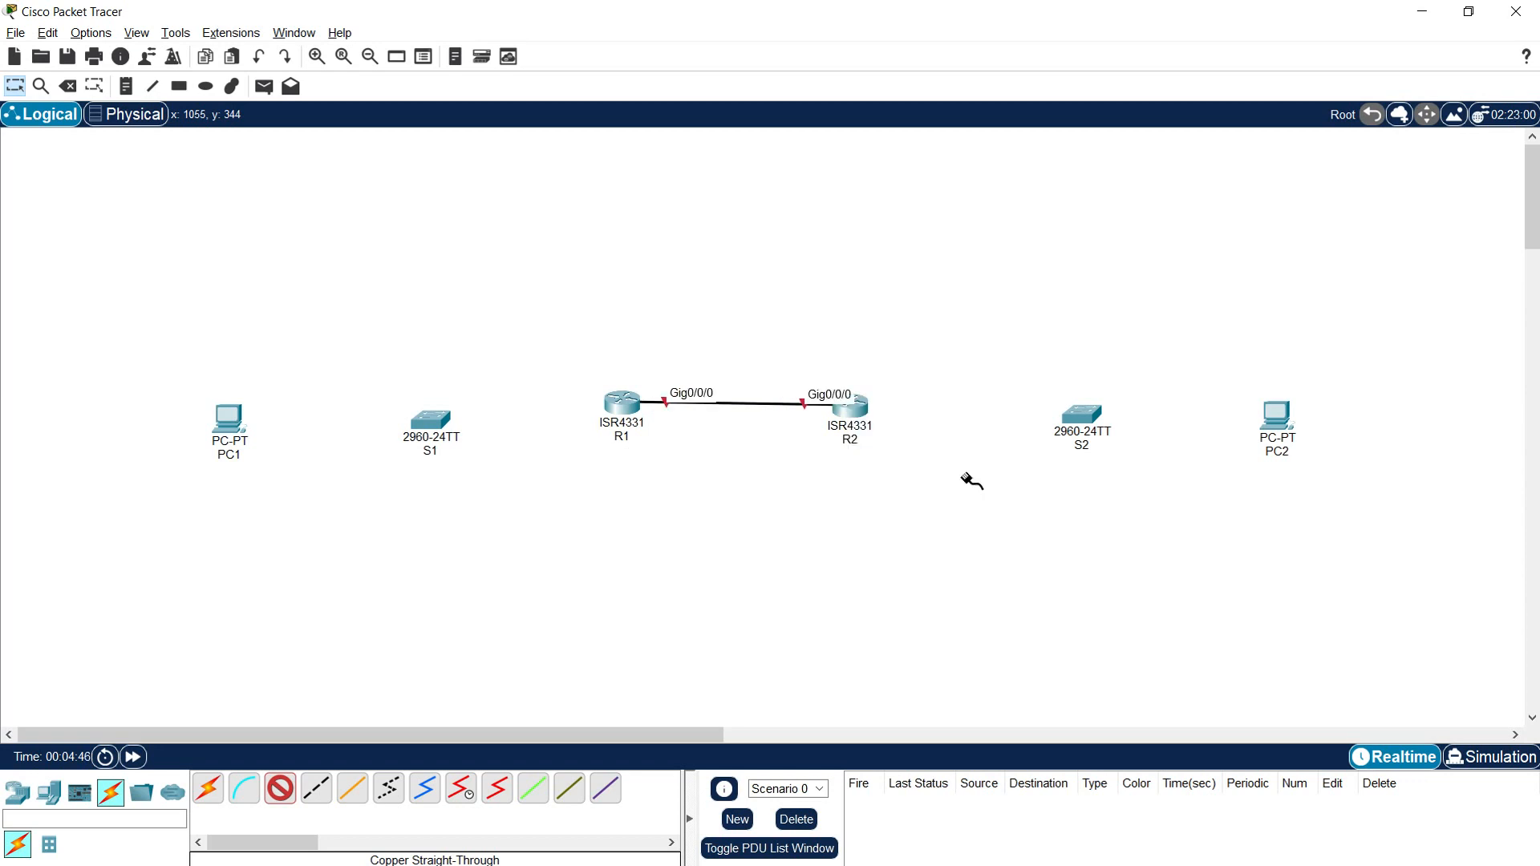
Step: Connect R1 GigabitEthernet0/0/1 to S1 GigabitEthernet0/1 with a copper straight-through cable
left_click(625, 410)
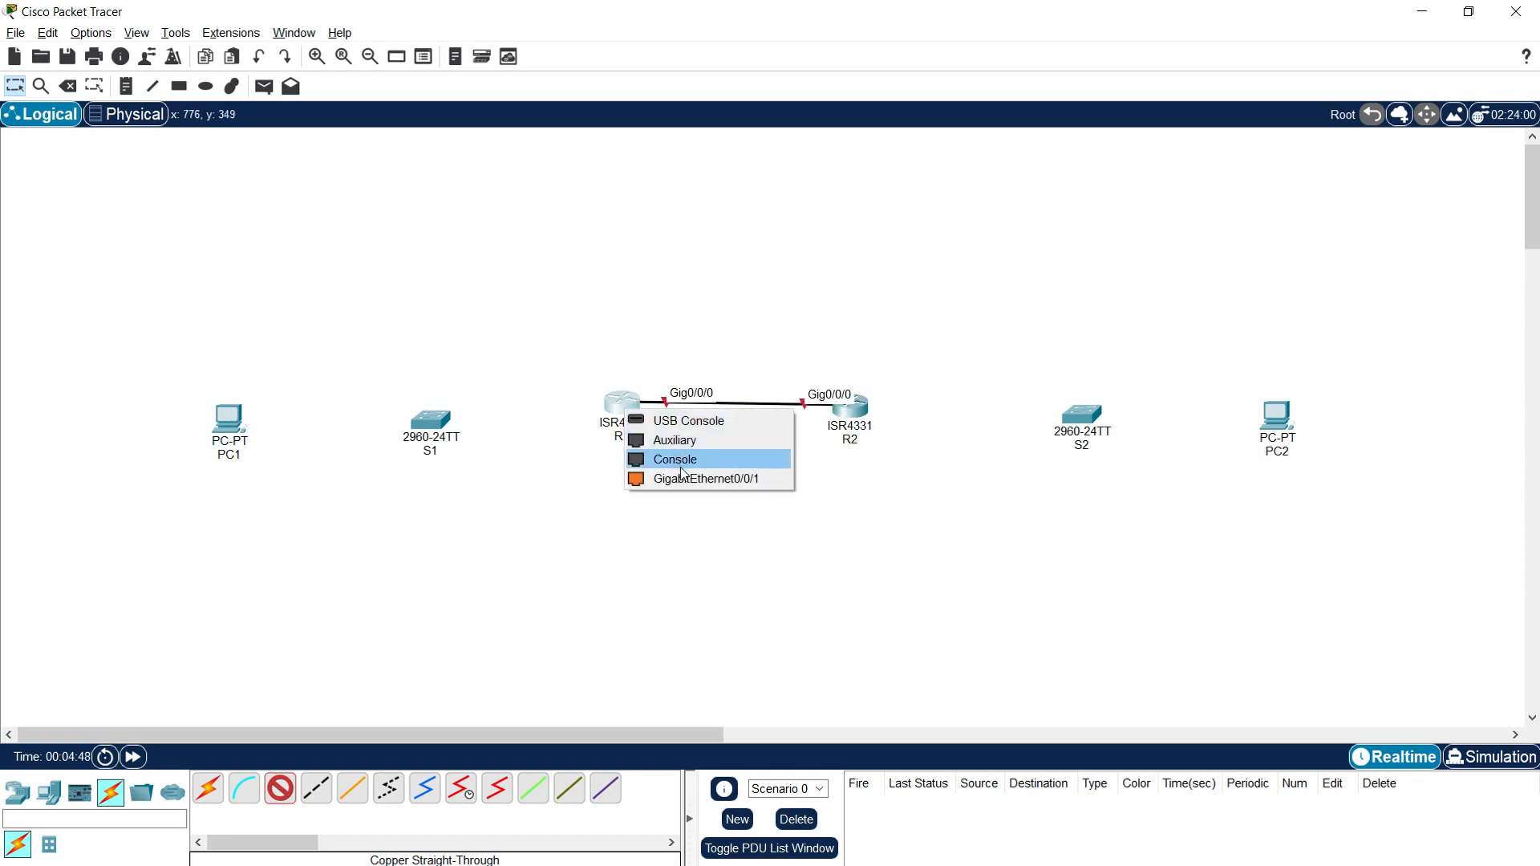
left_click(738, 477)
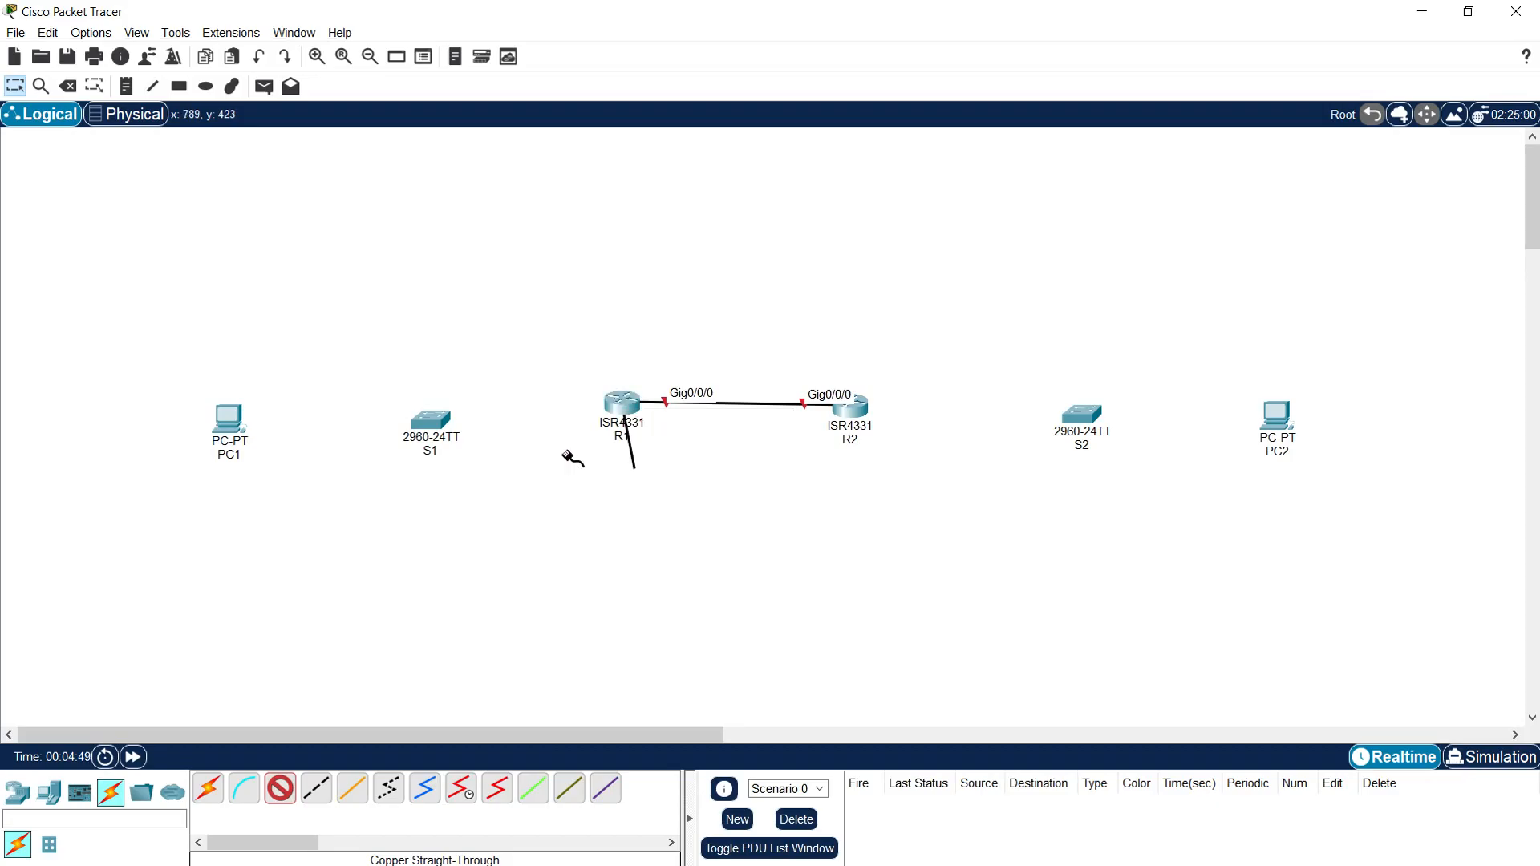
left_click(437, 422)
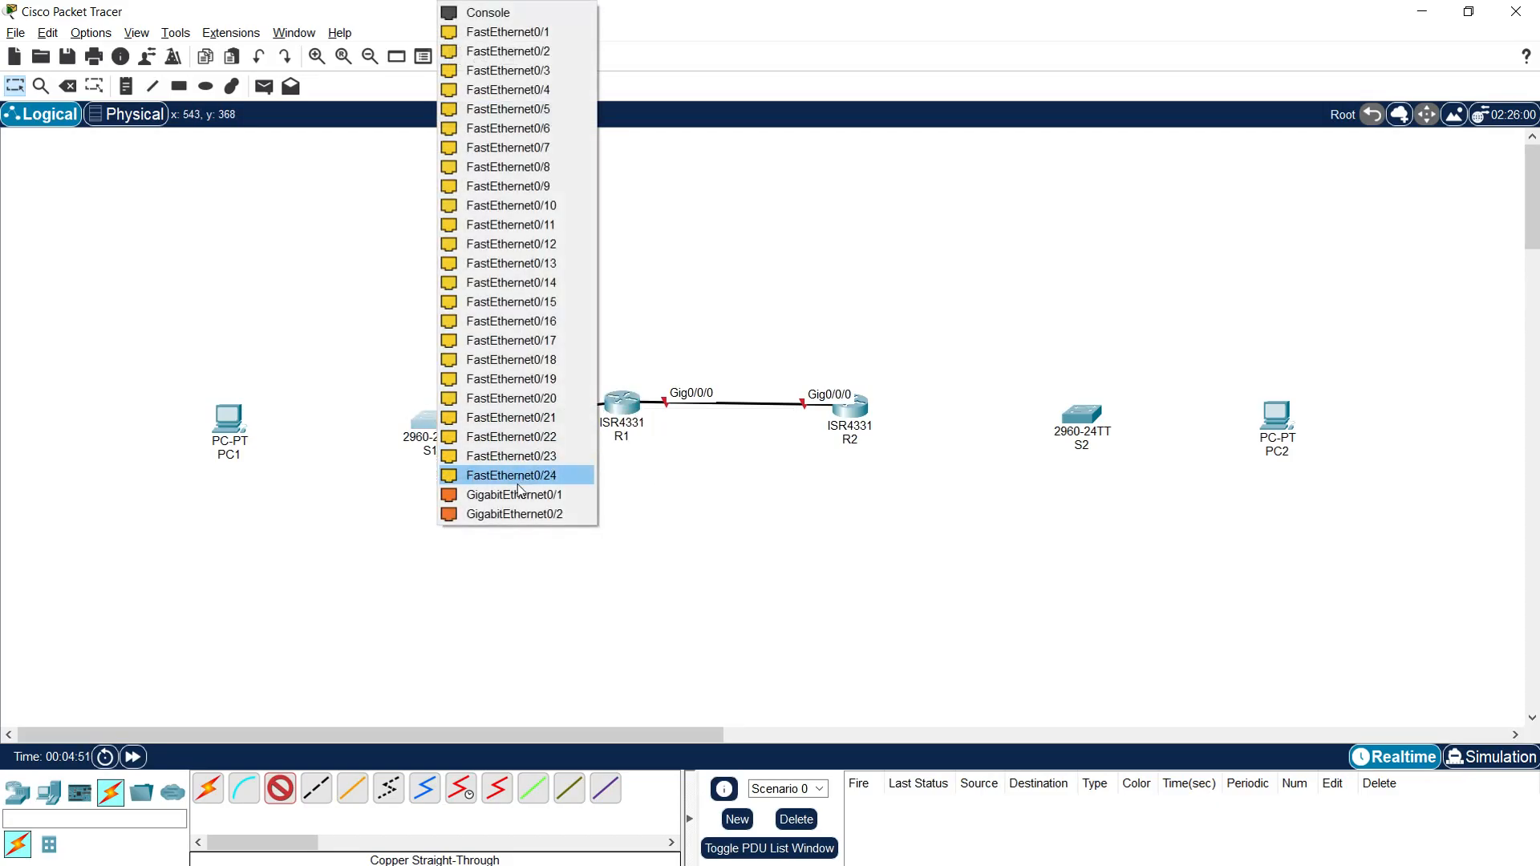
left_click(542, 495)
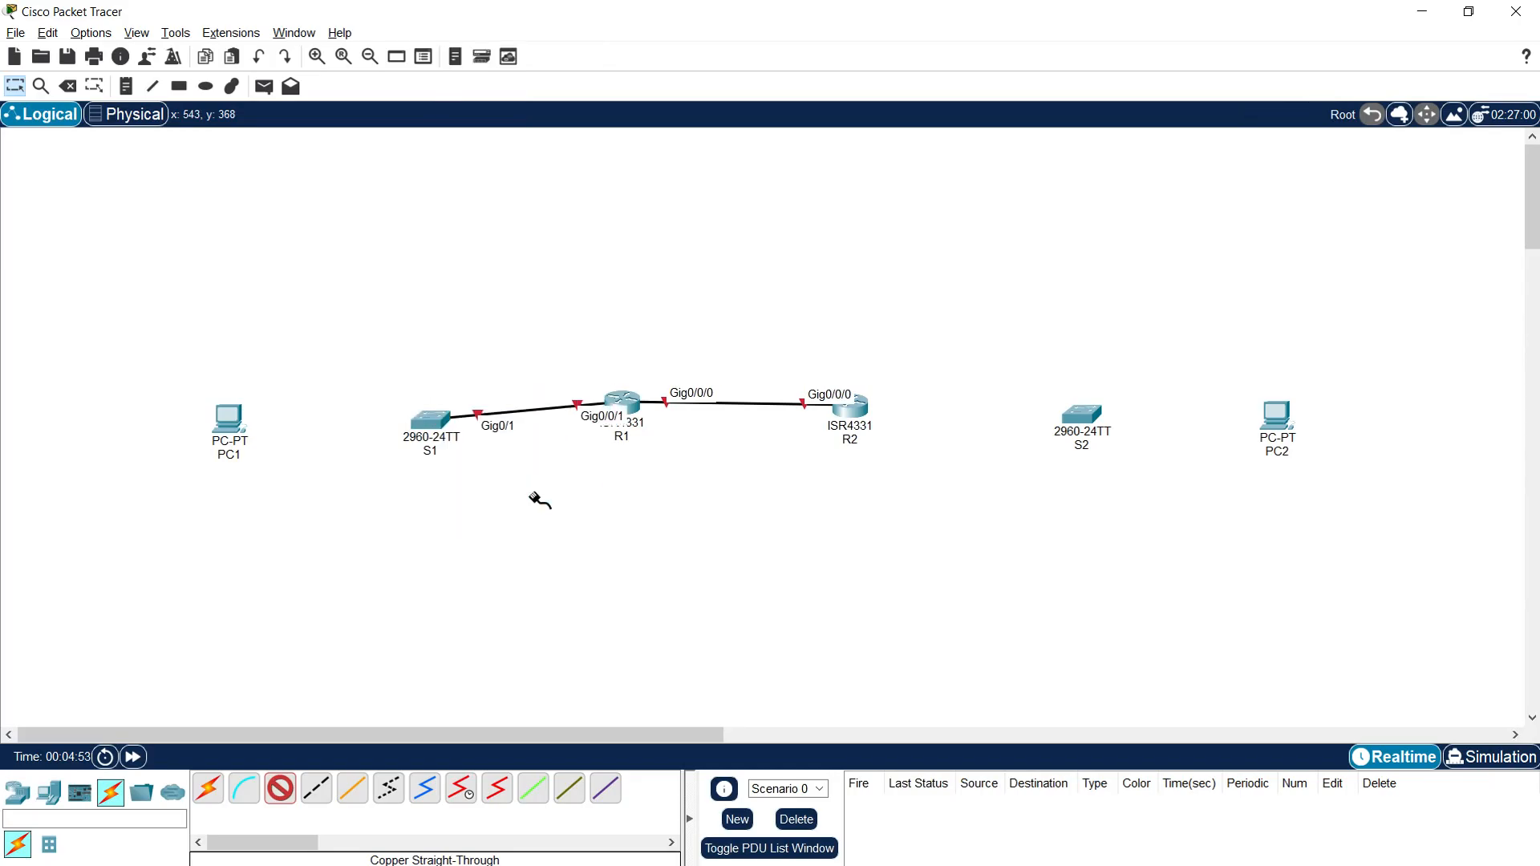
Step: Connect R2 GigabitEthernet0/0/1 to S2 GigabitEthernet0/1 with a copper straight-through cable
left_click(848, 419)
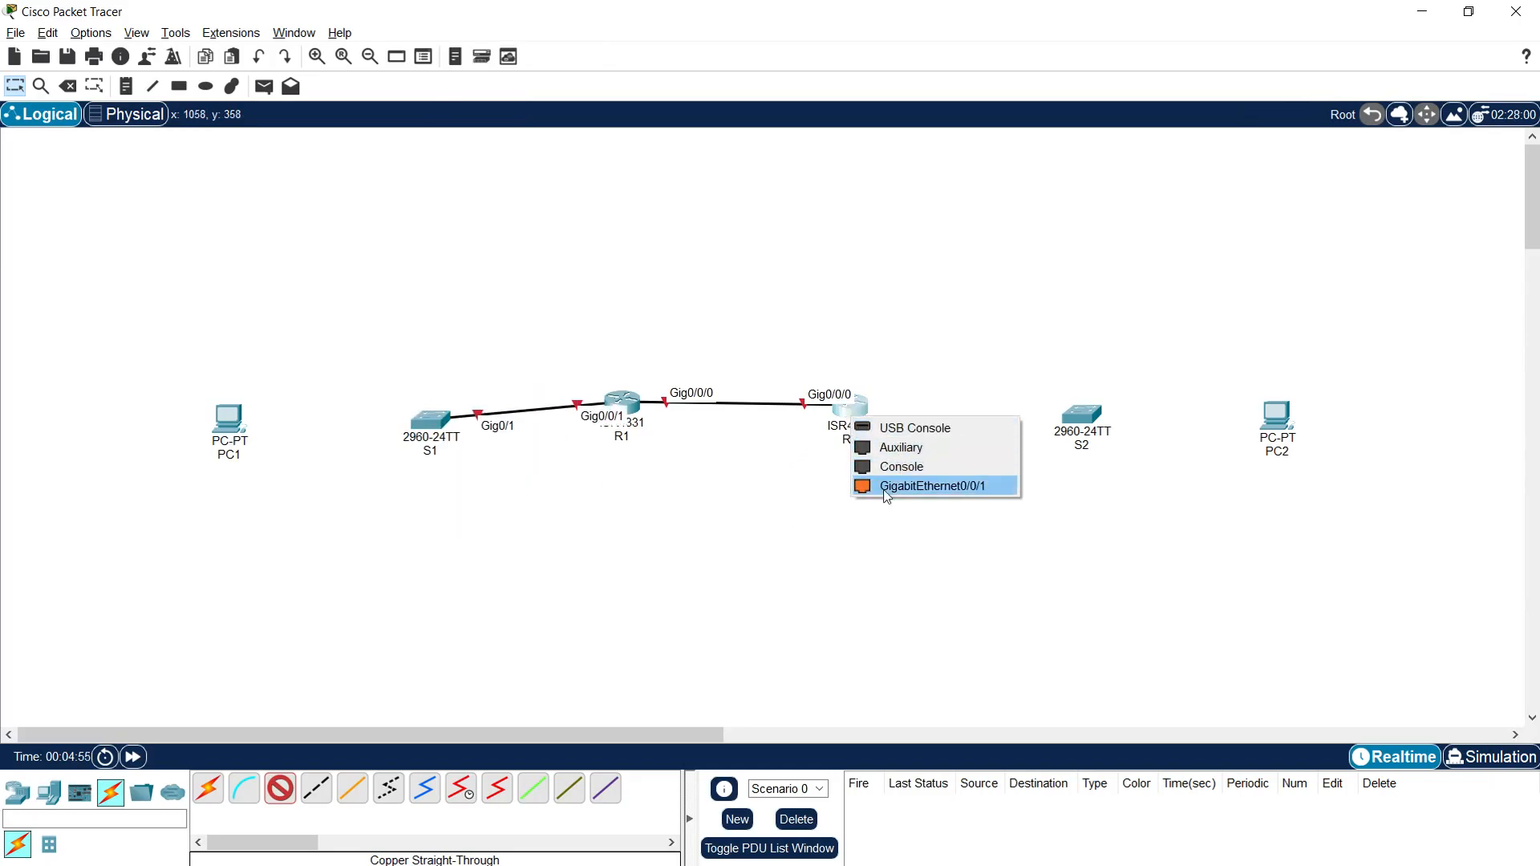
left_click(983, 486)
left_click(1072, 425)
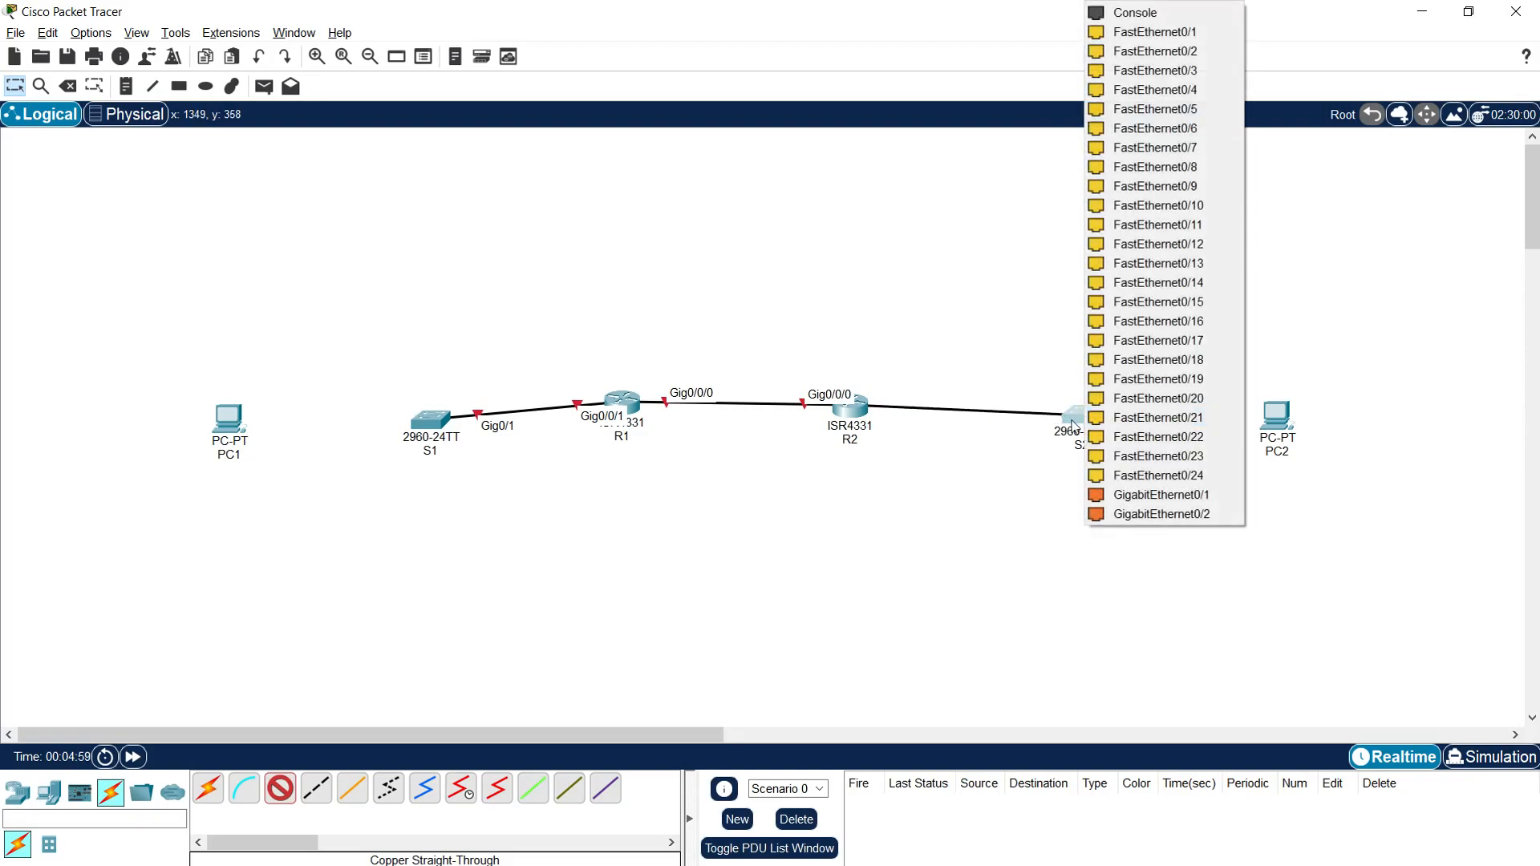
left_click(1161, 495)
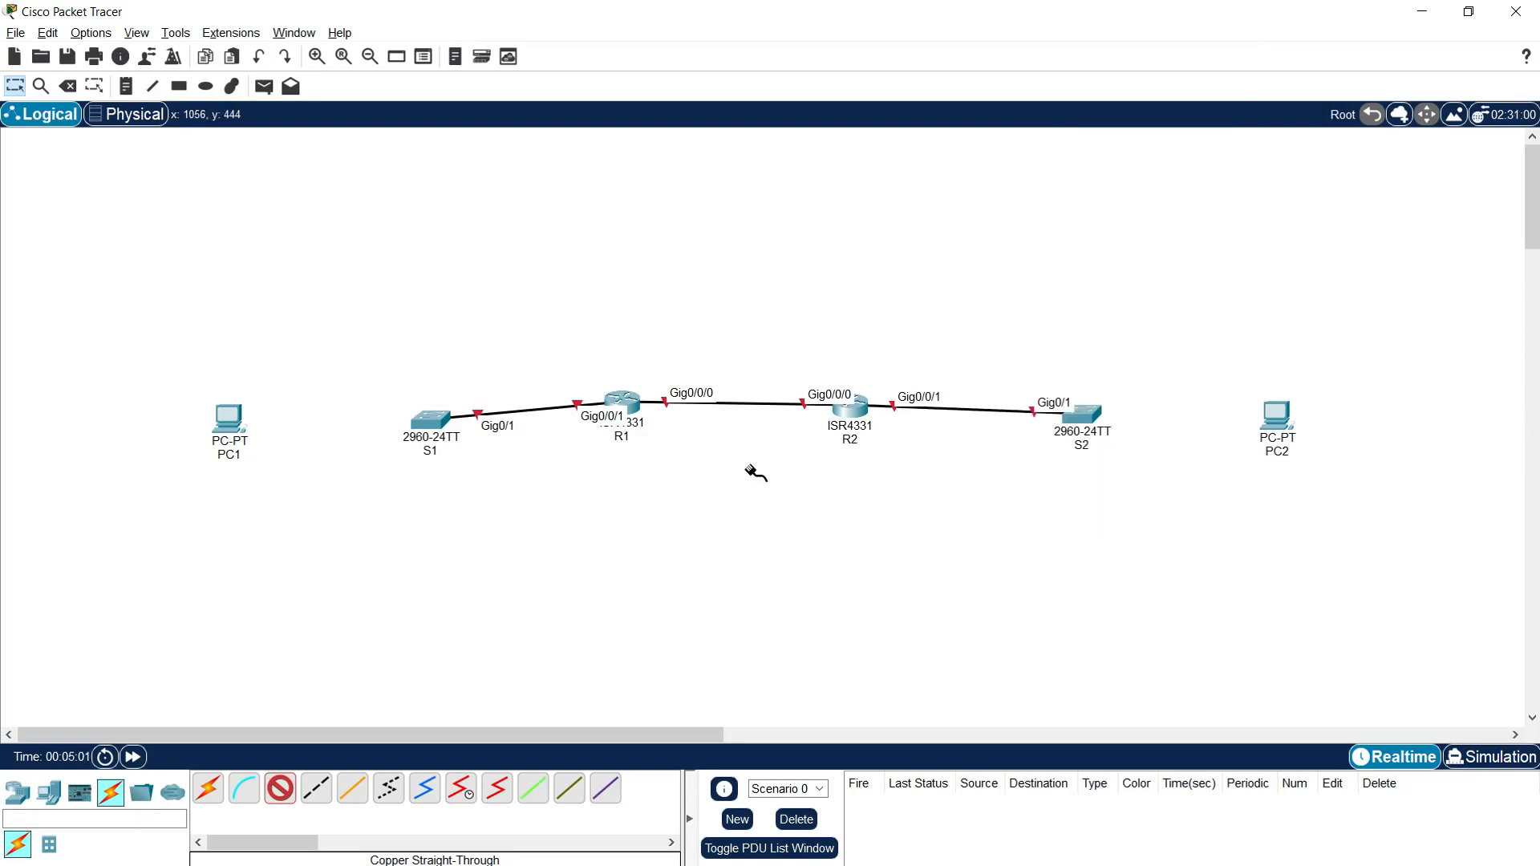
Step: Connect S1 FastEthernet0/1 to the FastEthernet0 port of PC1 with a copper straight-through cable
left_click(428, 425)
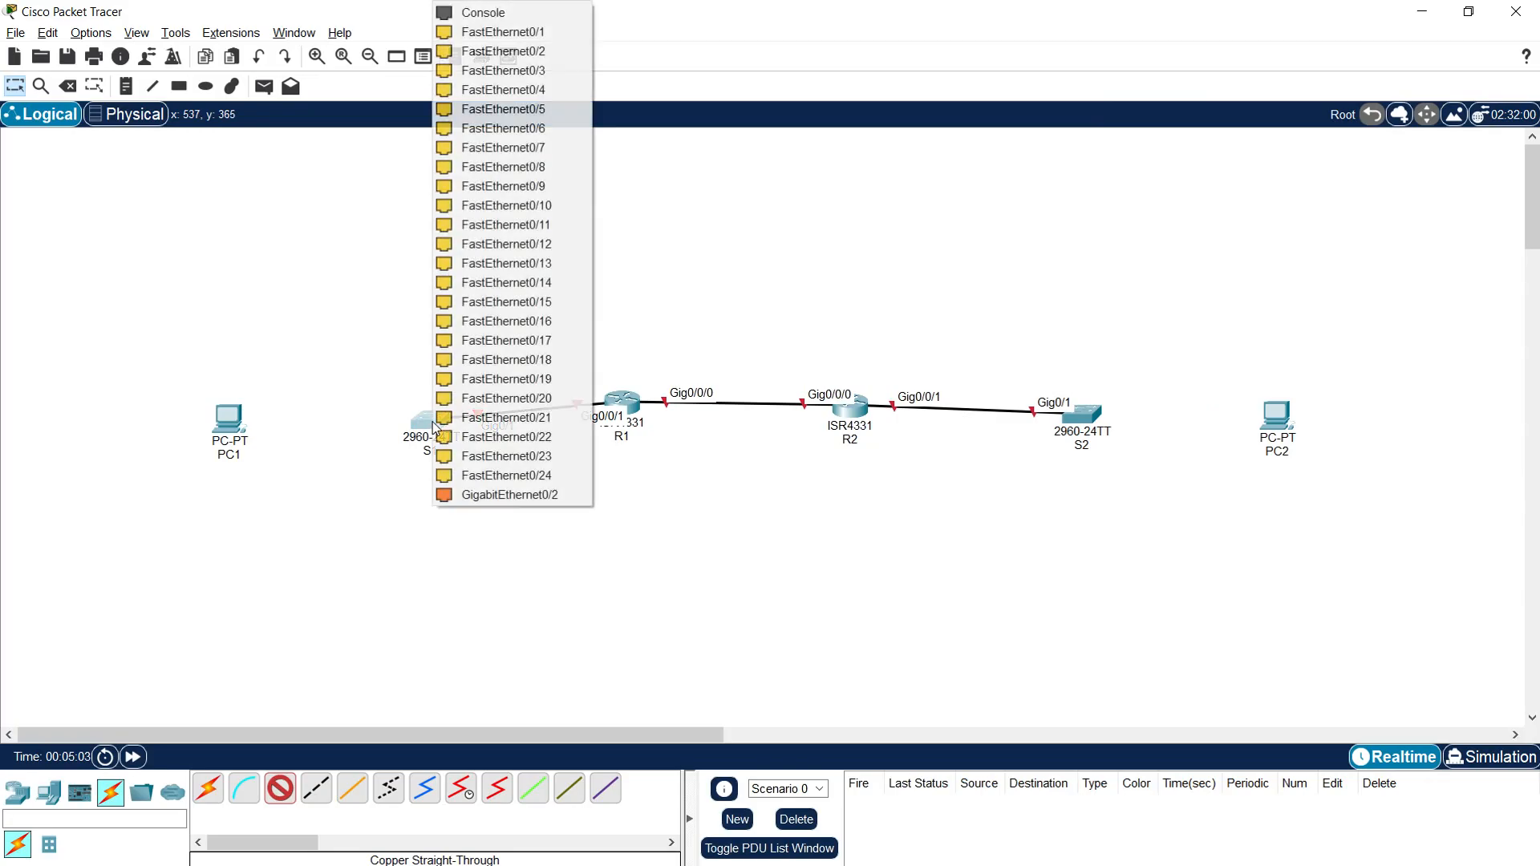
left_click(507, 35)
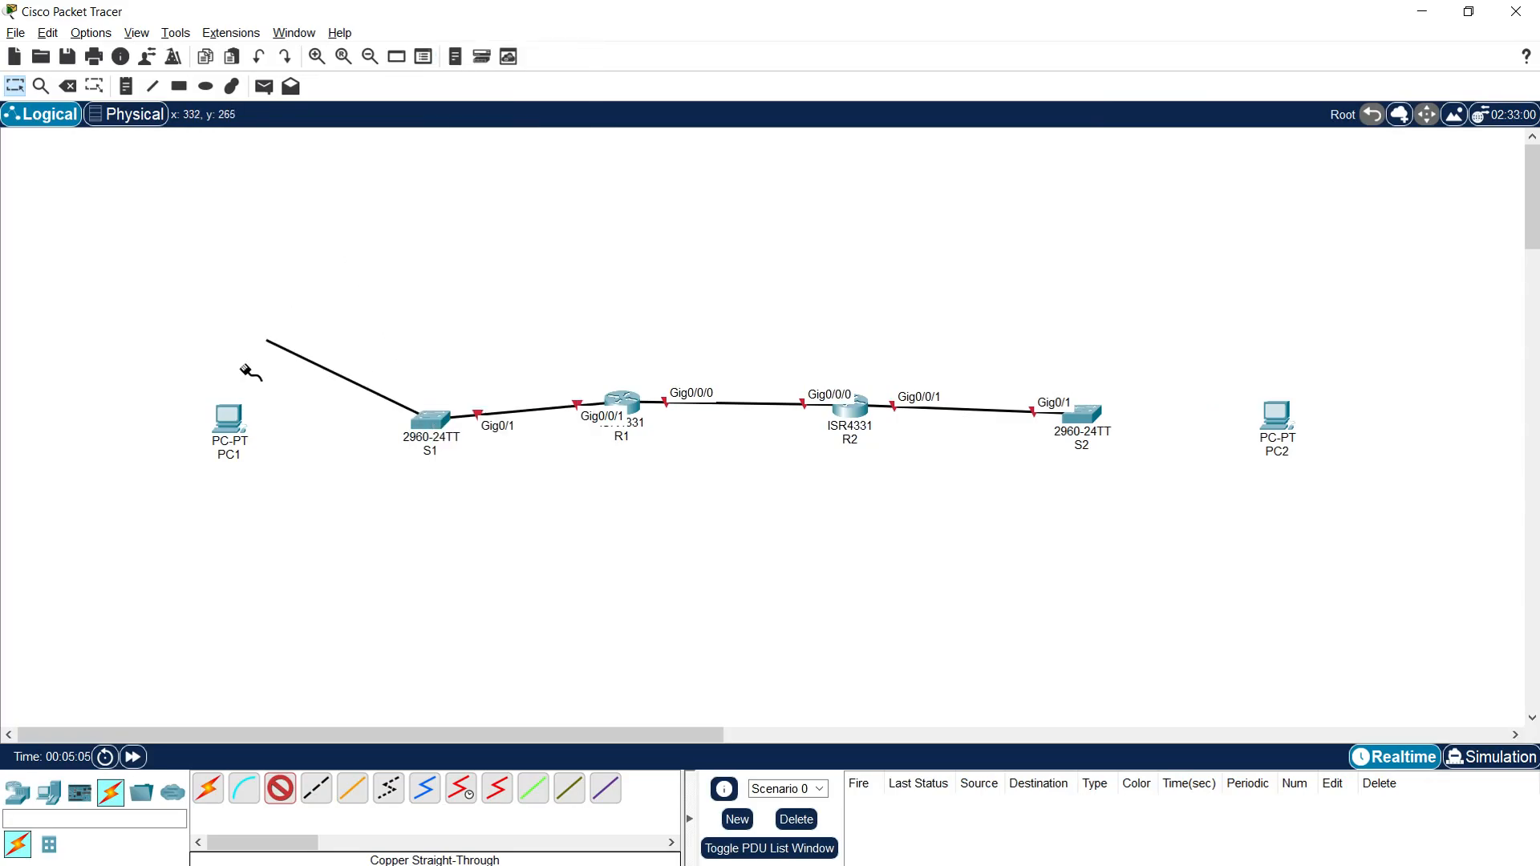
left_click(218, 410)
left_click(279, 486)
Step: Connect S2 FastEthernet0/1 to the FastEthernet0 port of PC2 with a copper straight-through cable, and leave the cable tool
left_click(1113, 419)
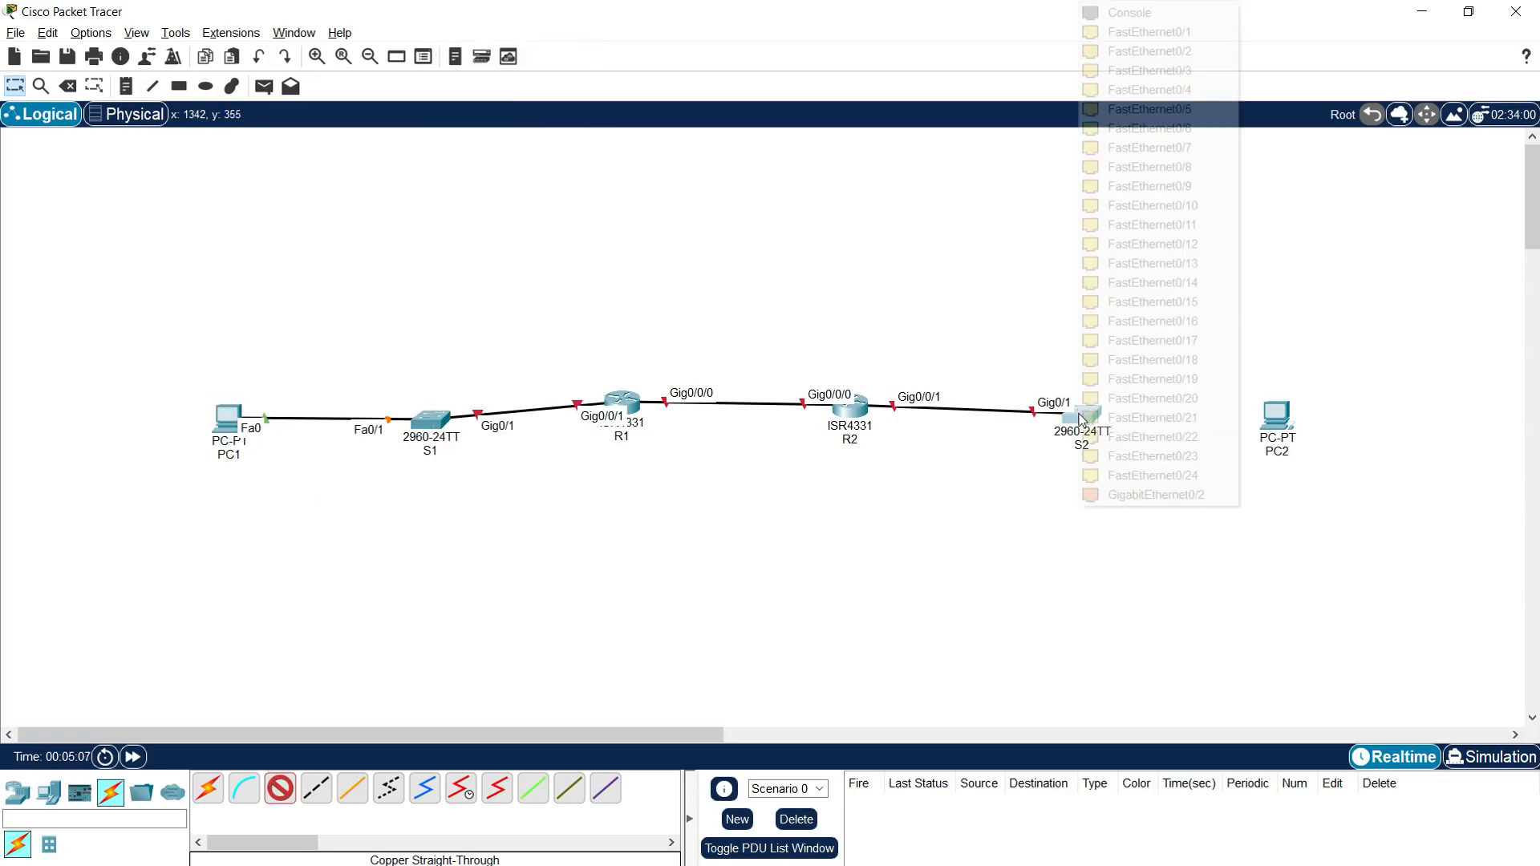
left_click(1155, 33)
left_click(1281, 417)
left_click(1303, 487)
key("Escape")
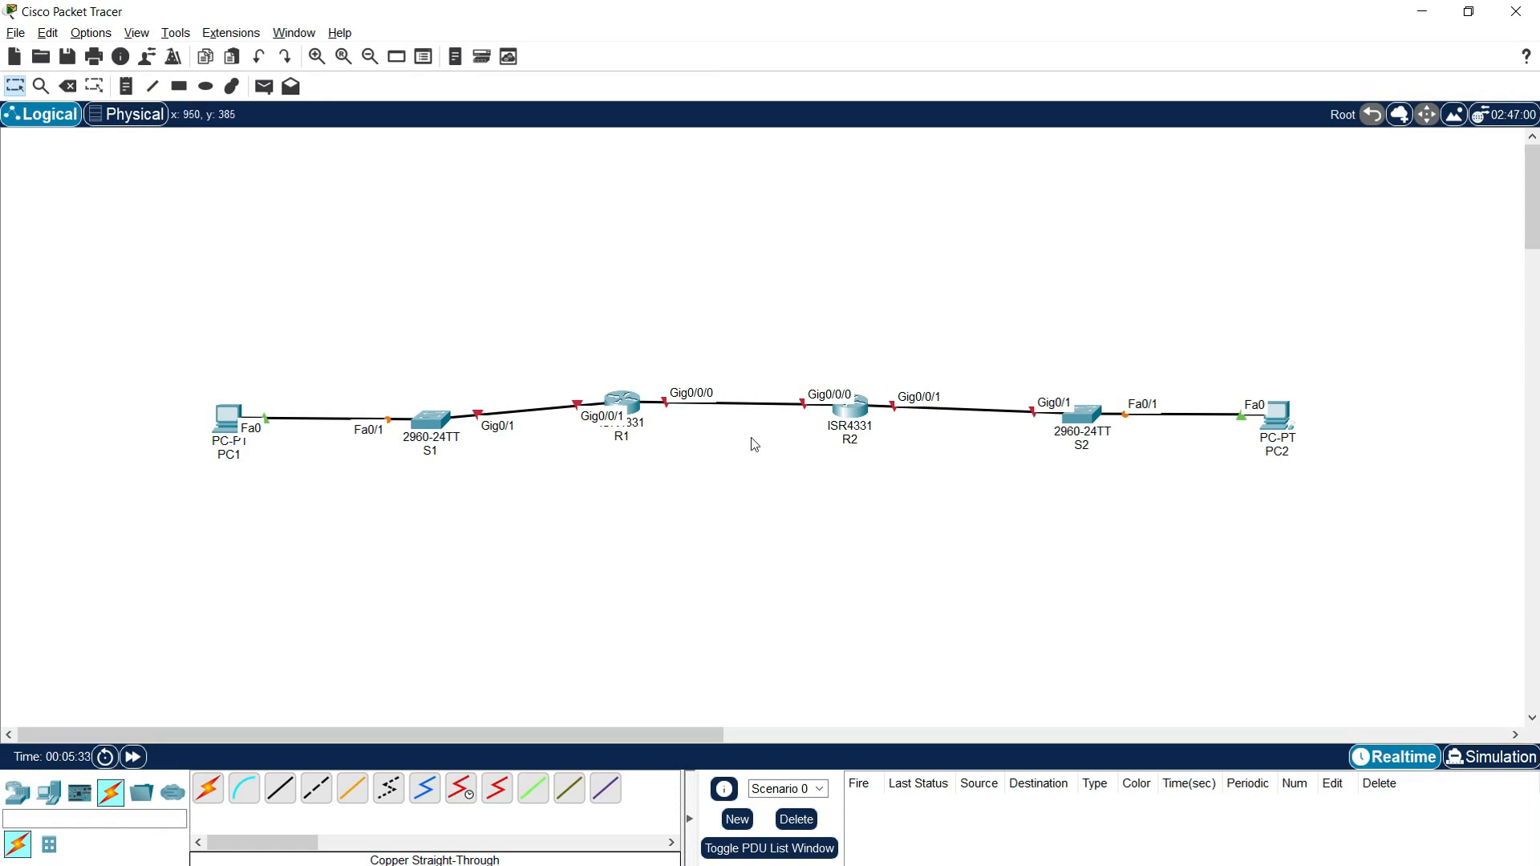
Step: Draw a pink-filled rectangle behind PC1 and S1, reaching up to router R1, to mark the first LAN
left_click(126, 87)
left_click(178, 85)
left_click(696, 144)
left_click(862, 131)
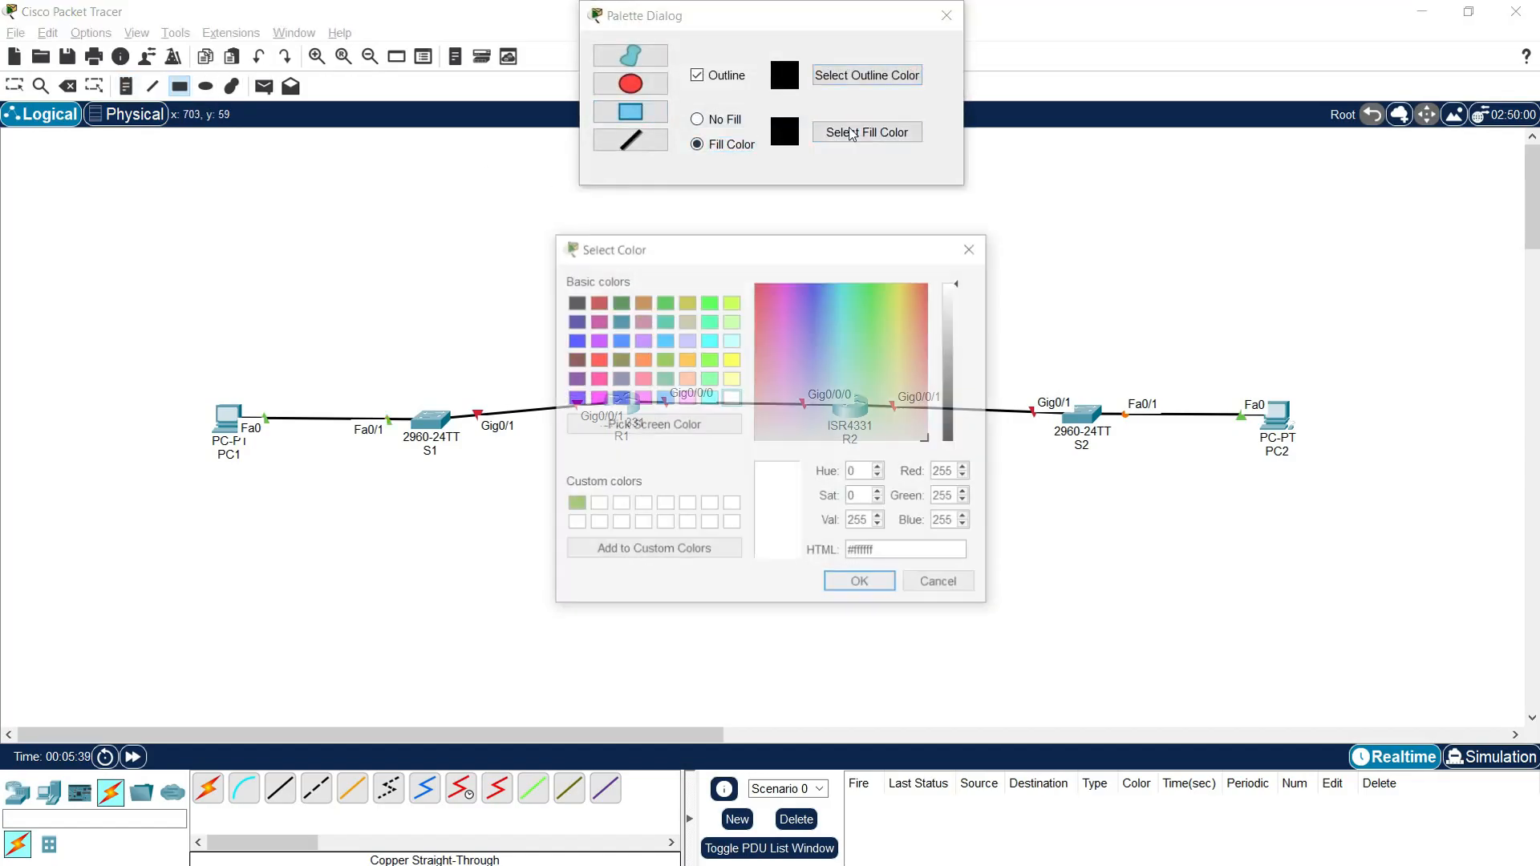
left_click(771, 340)
left_click(827, 584)
mouse_move(593, 314)
left_mouse_down()
mouse_move(450, 522)
mouse_move(177, 525)
left_mouse_up()
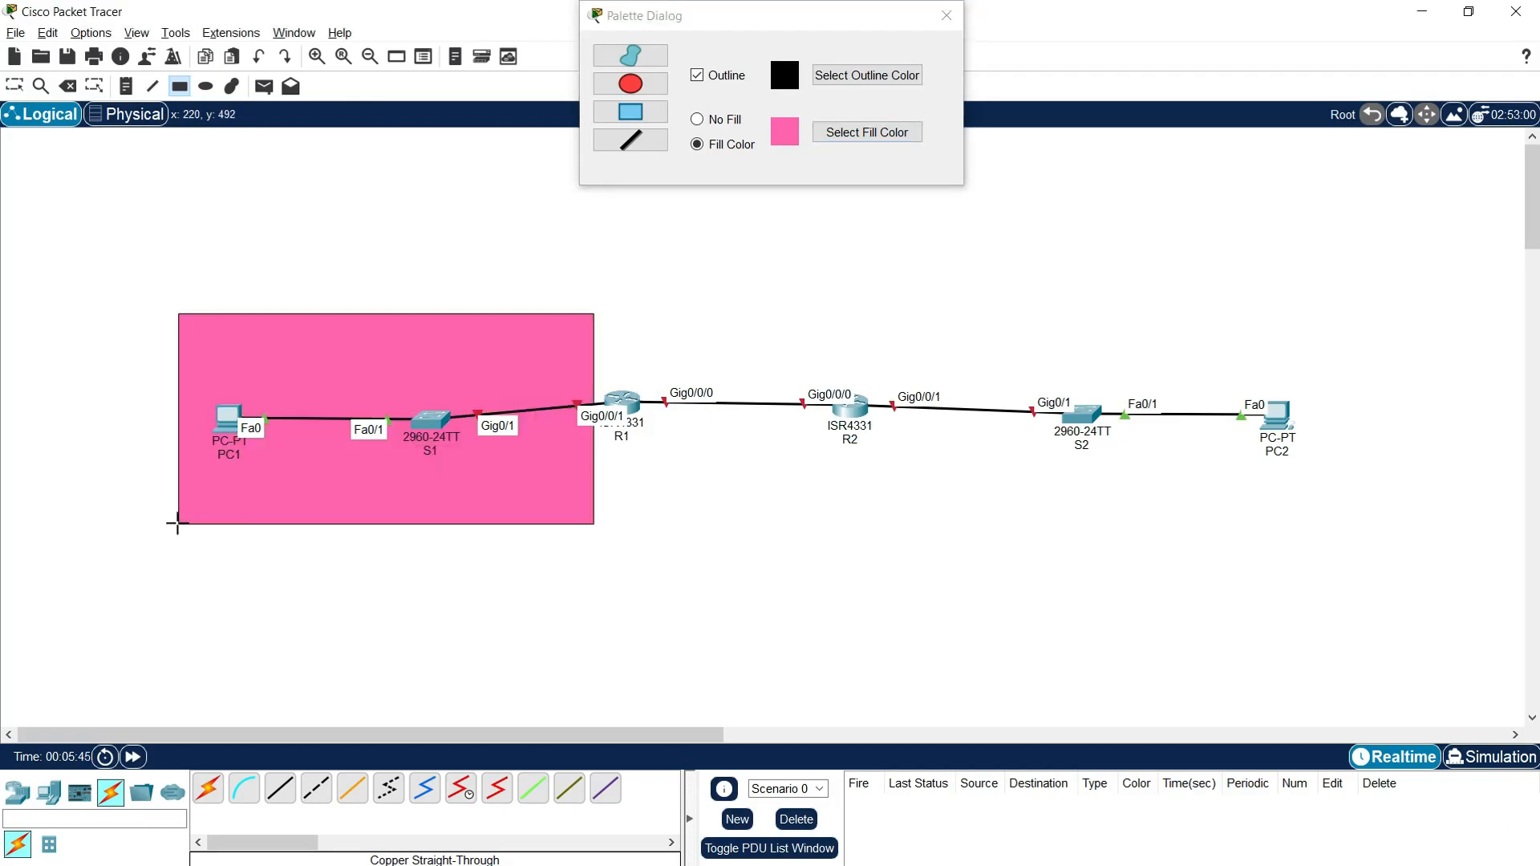
Step: Draw a rectangle filled with light purple #a7abff behind S2 and PC2, starting beside router R2, to mark the second LAN
left_click(852, 138)
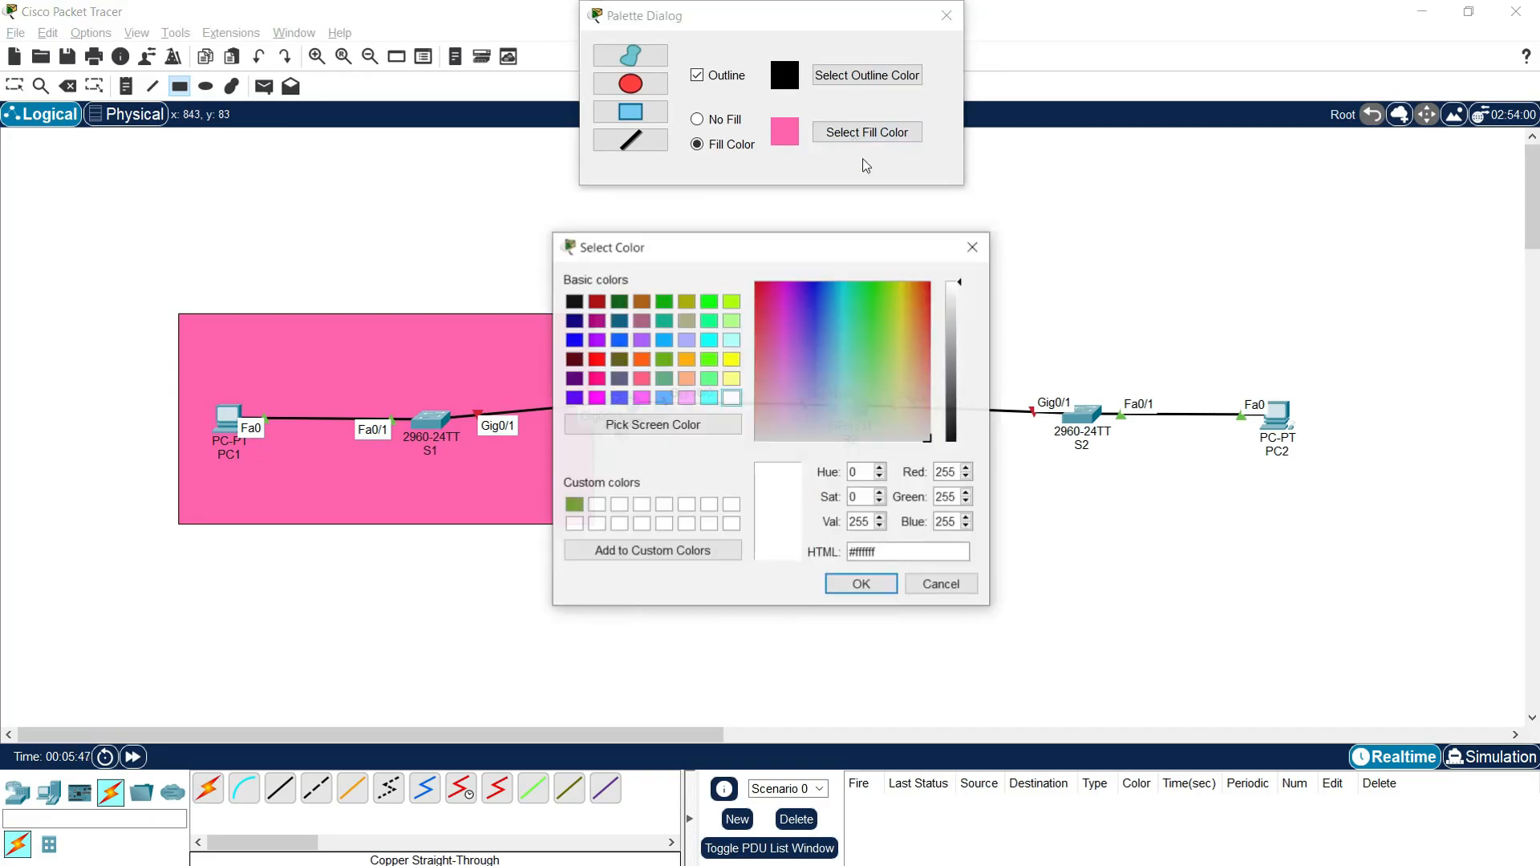
left_click_drag(810, 383, 815, 387)
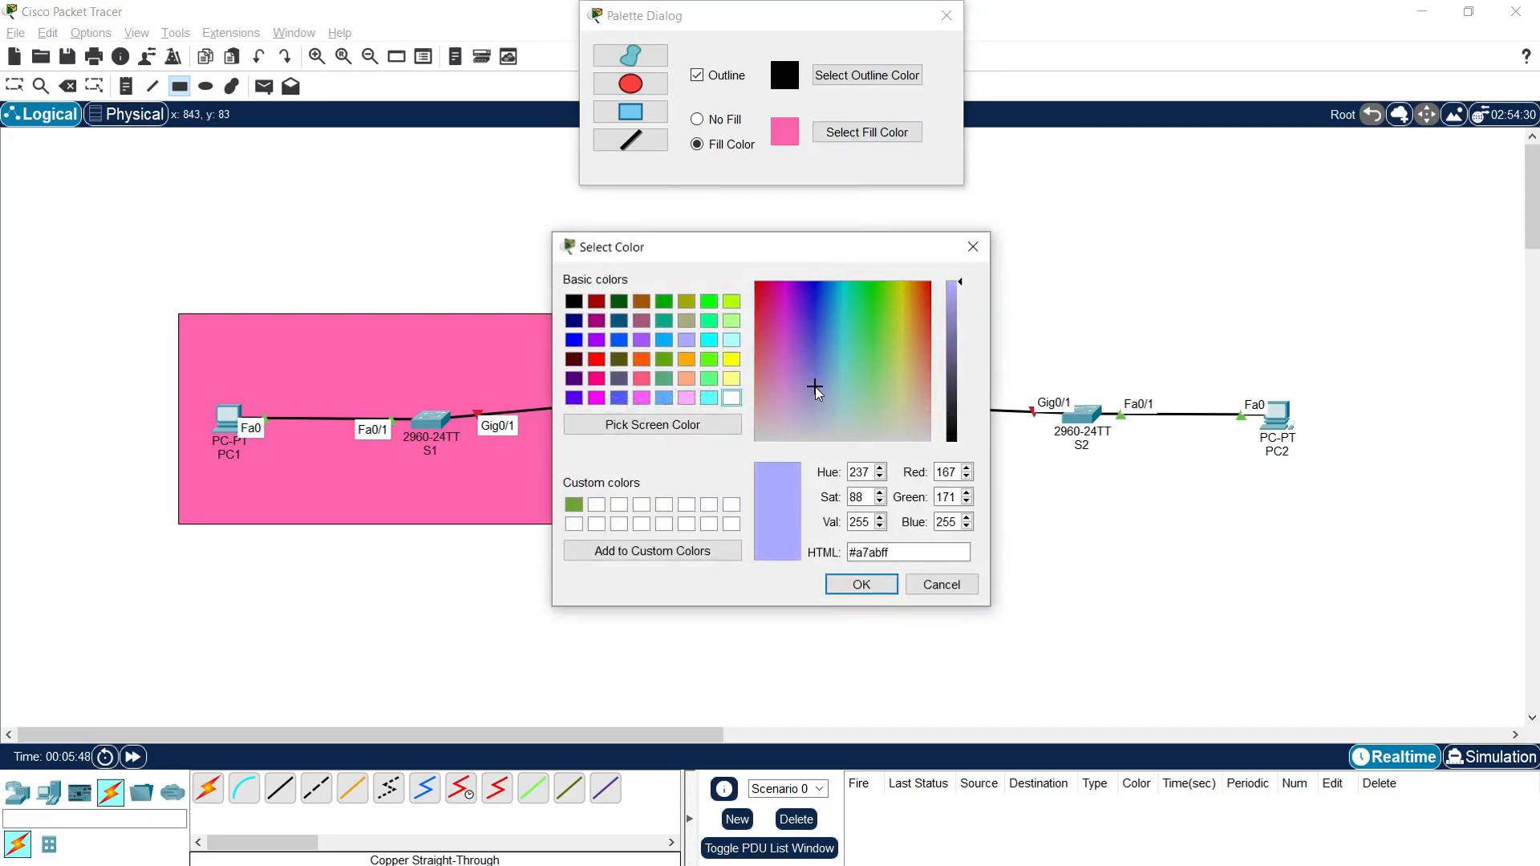
left_click(860, 584)
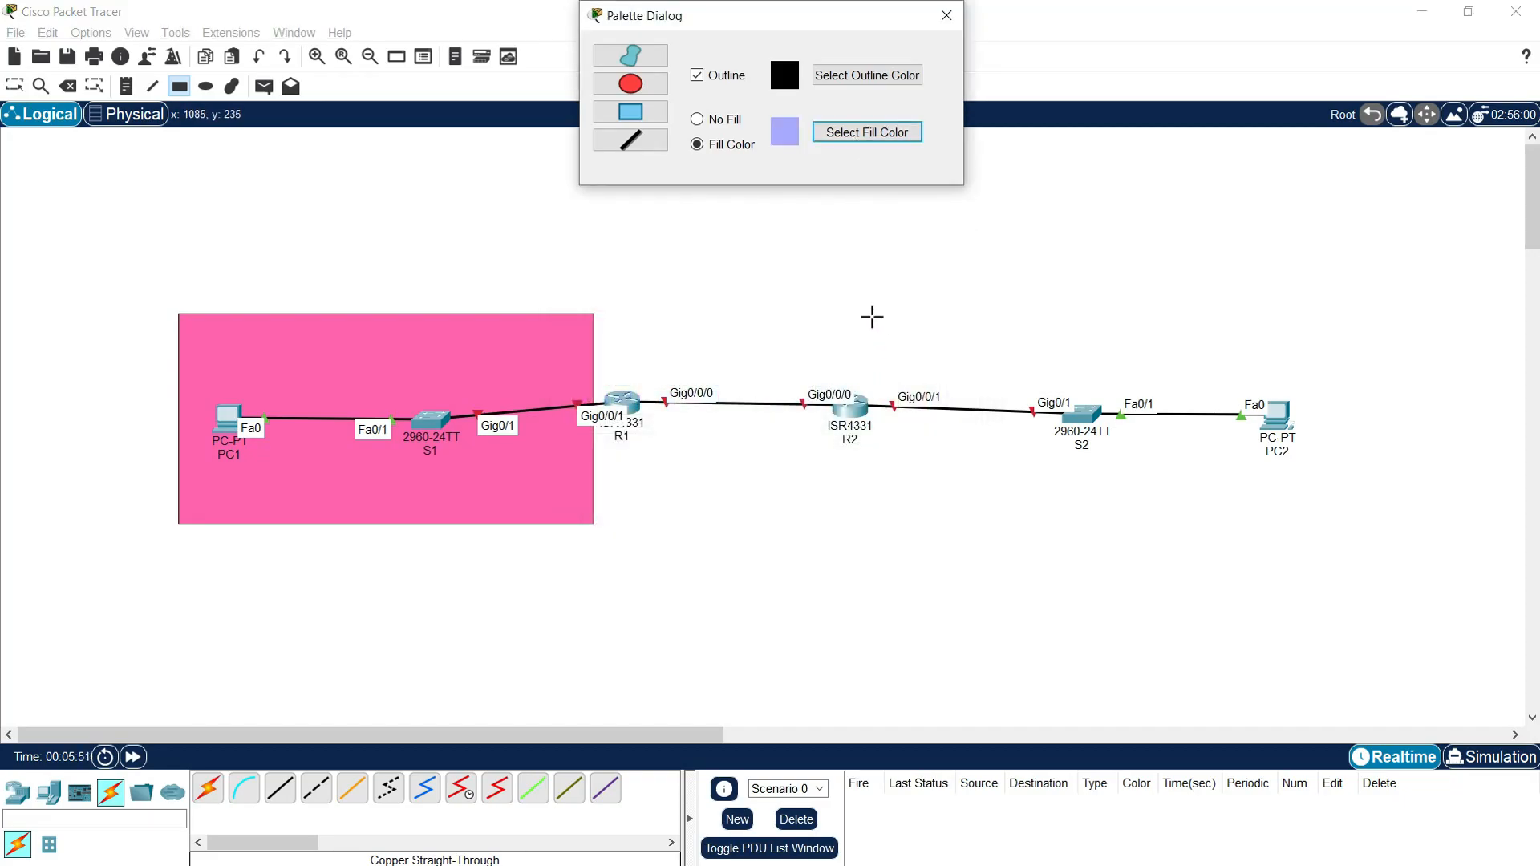
left_click_drag(872, 311, 1326, 537)
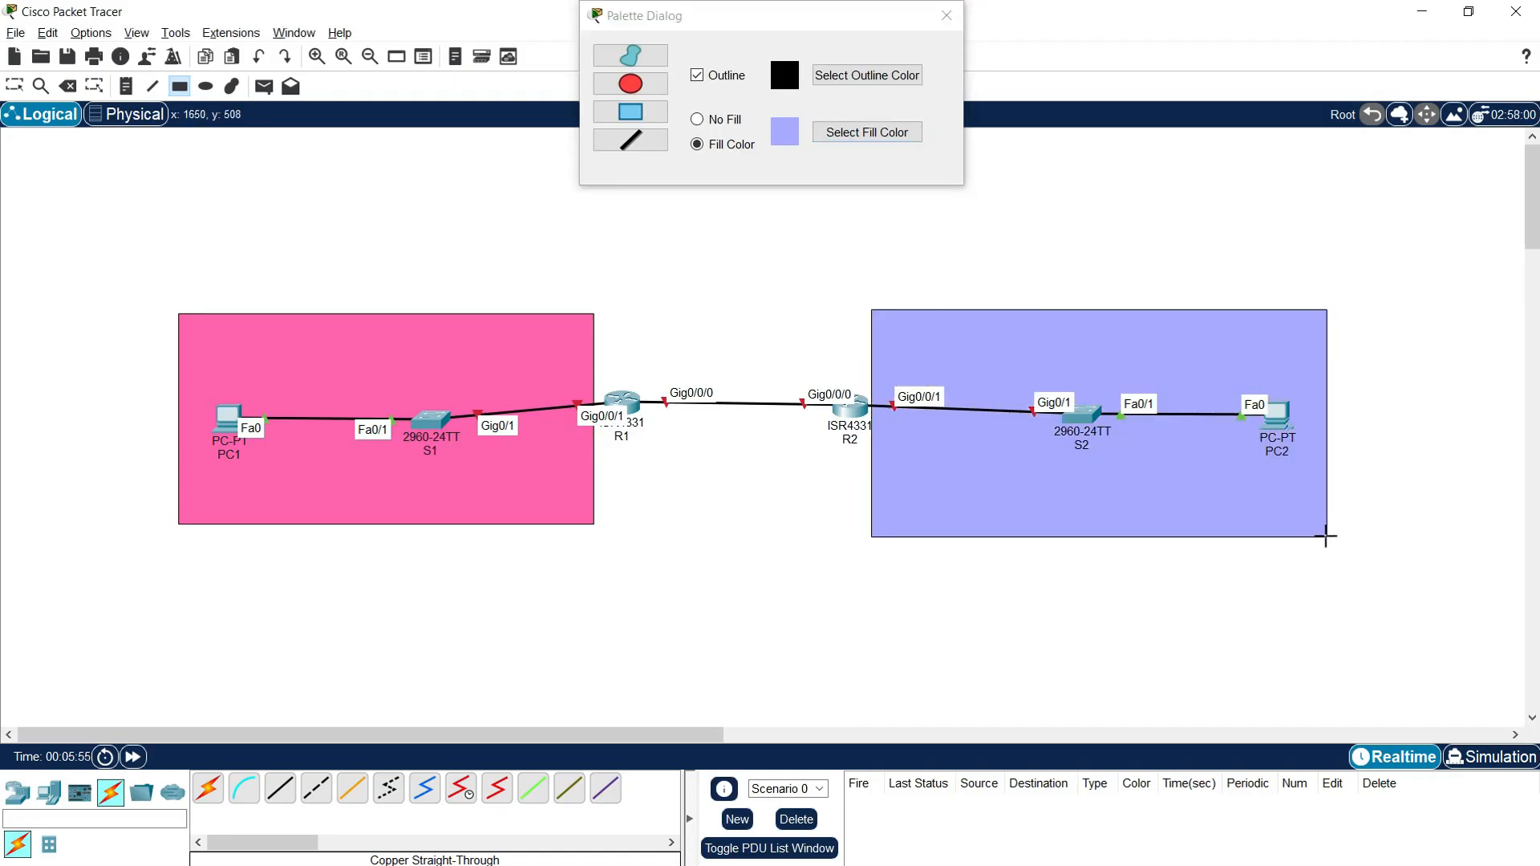
Step: Draw a rectangle filled with yellow-green #dfff74 behind the link between R1 and R2, and leave the drawing tool
left_click(866, 132)
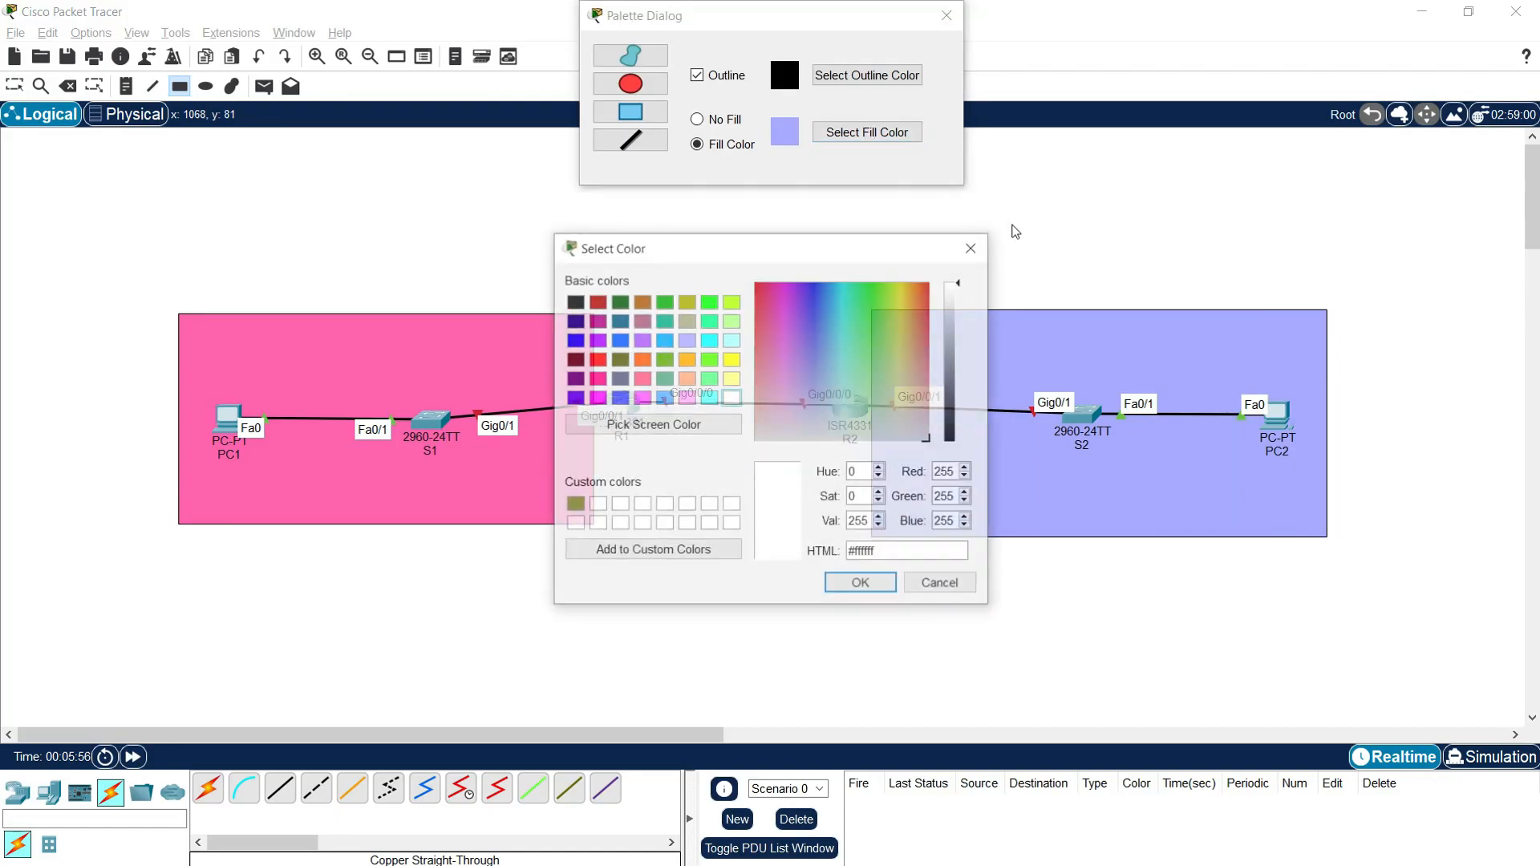
left_click(899, 340)
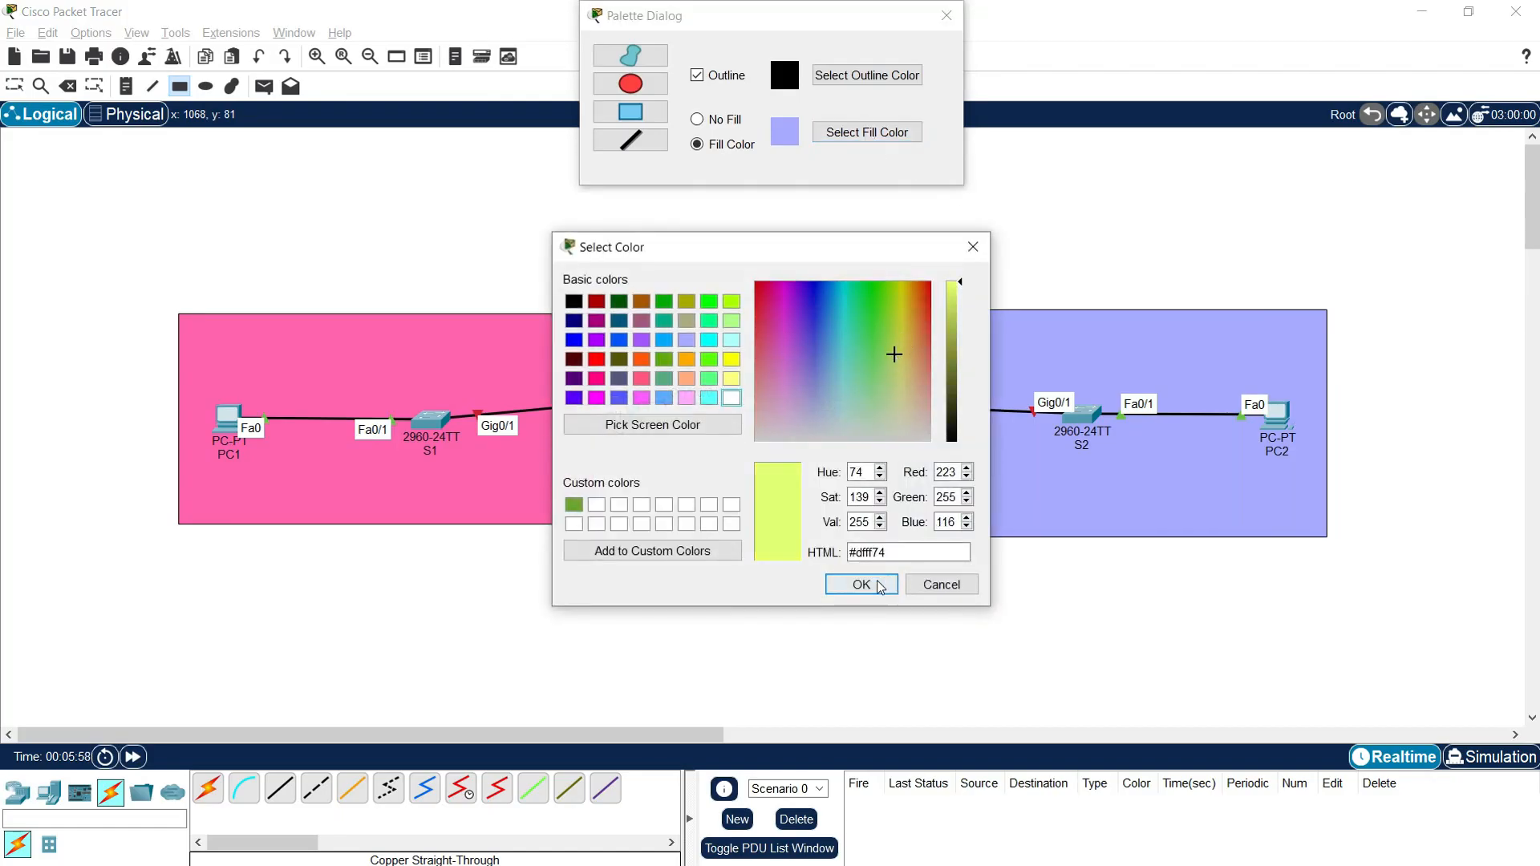
left_click(861, 583)
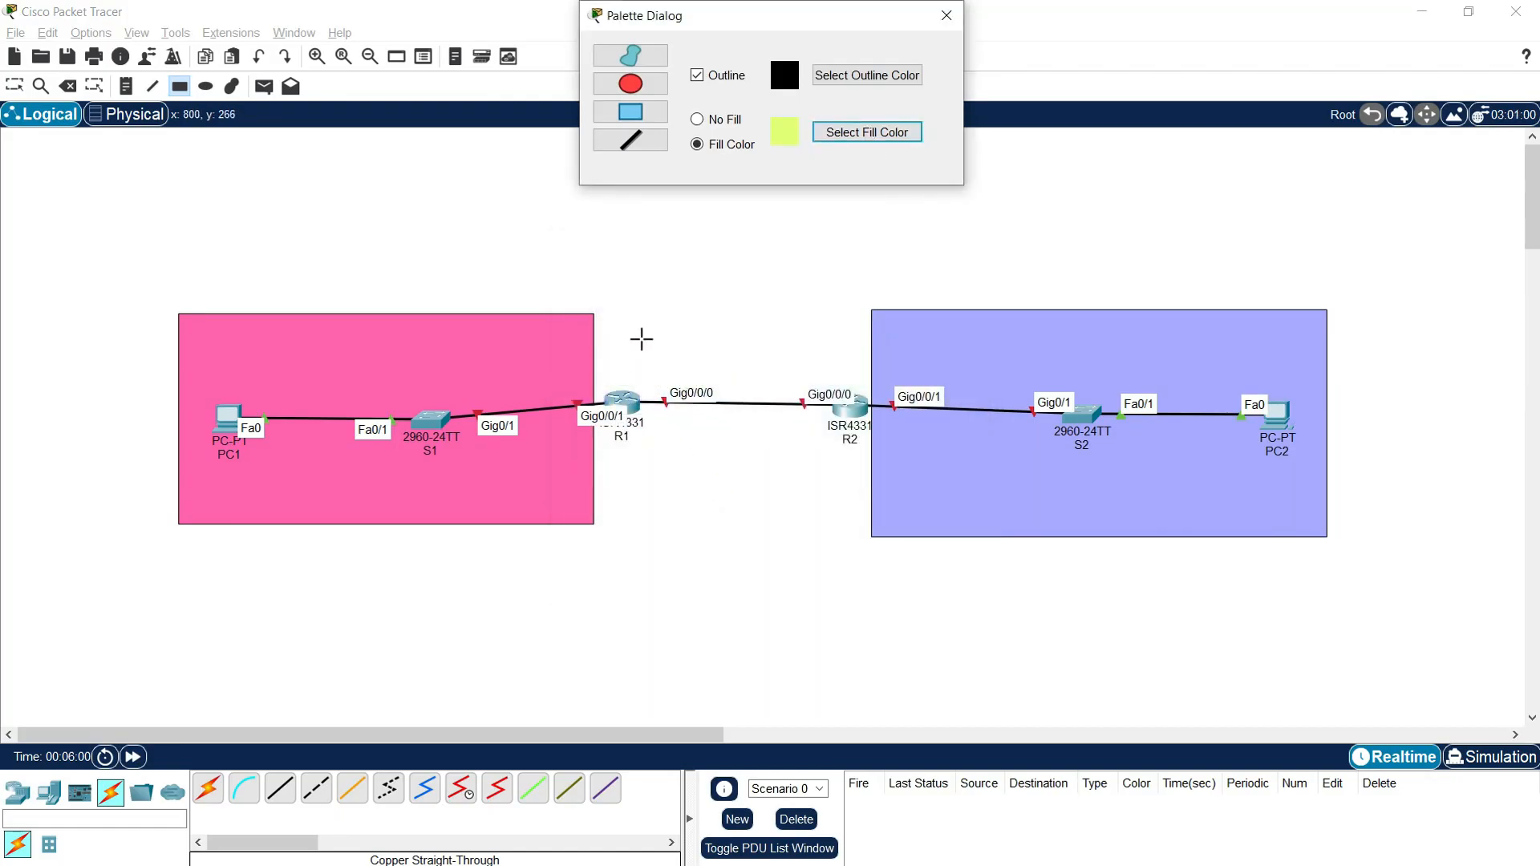
left_click_drag(643, 316, 825, 535)
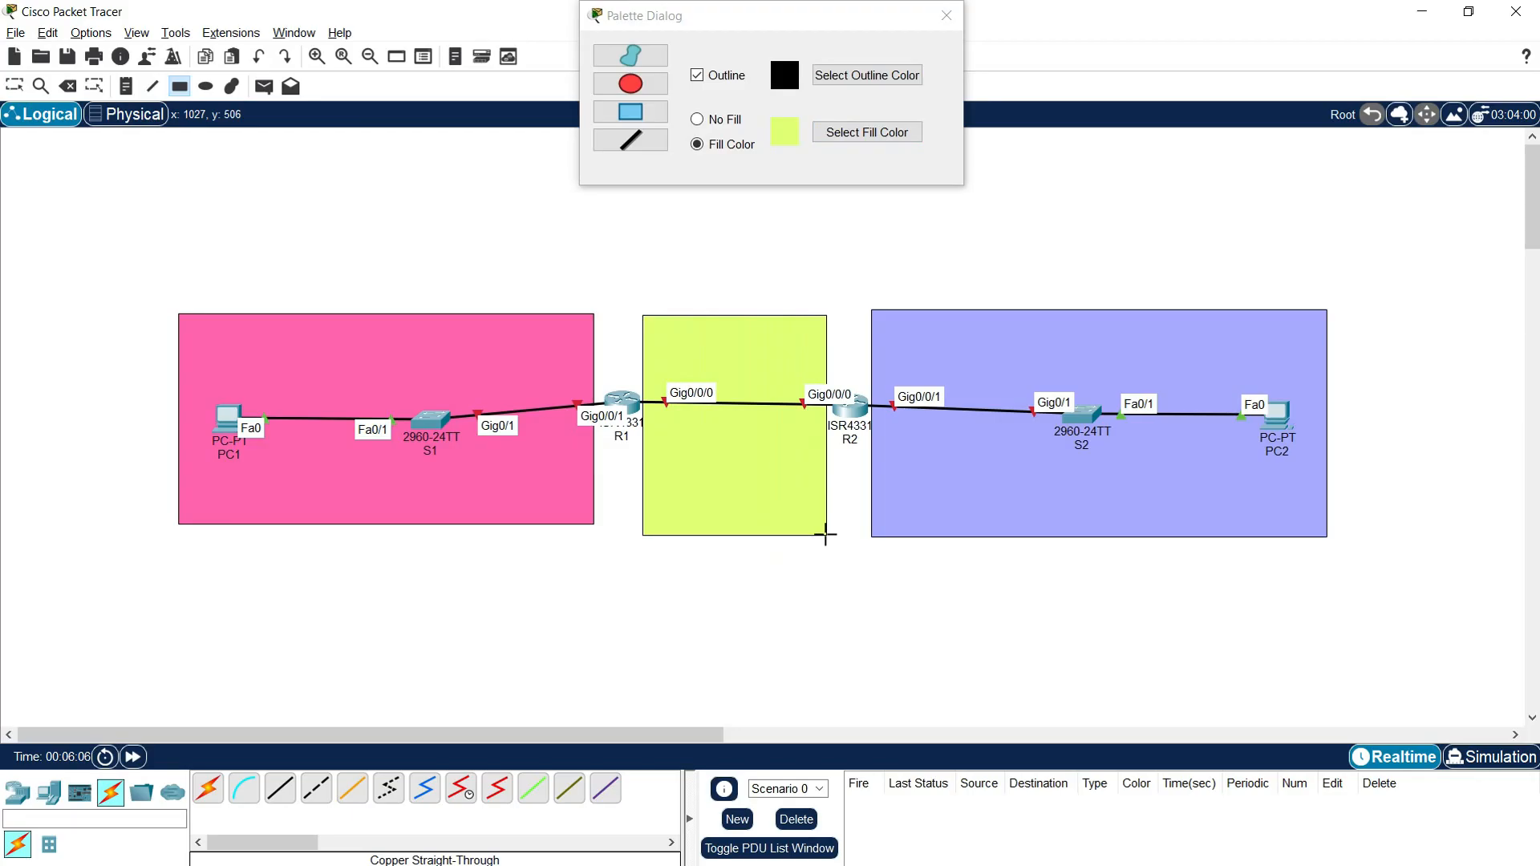
left_click(946, 16)
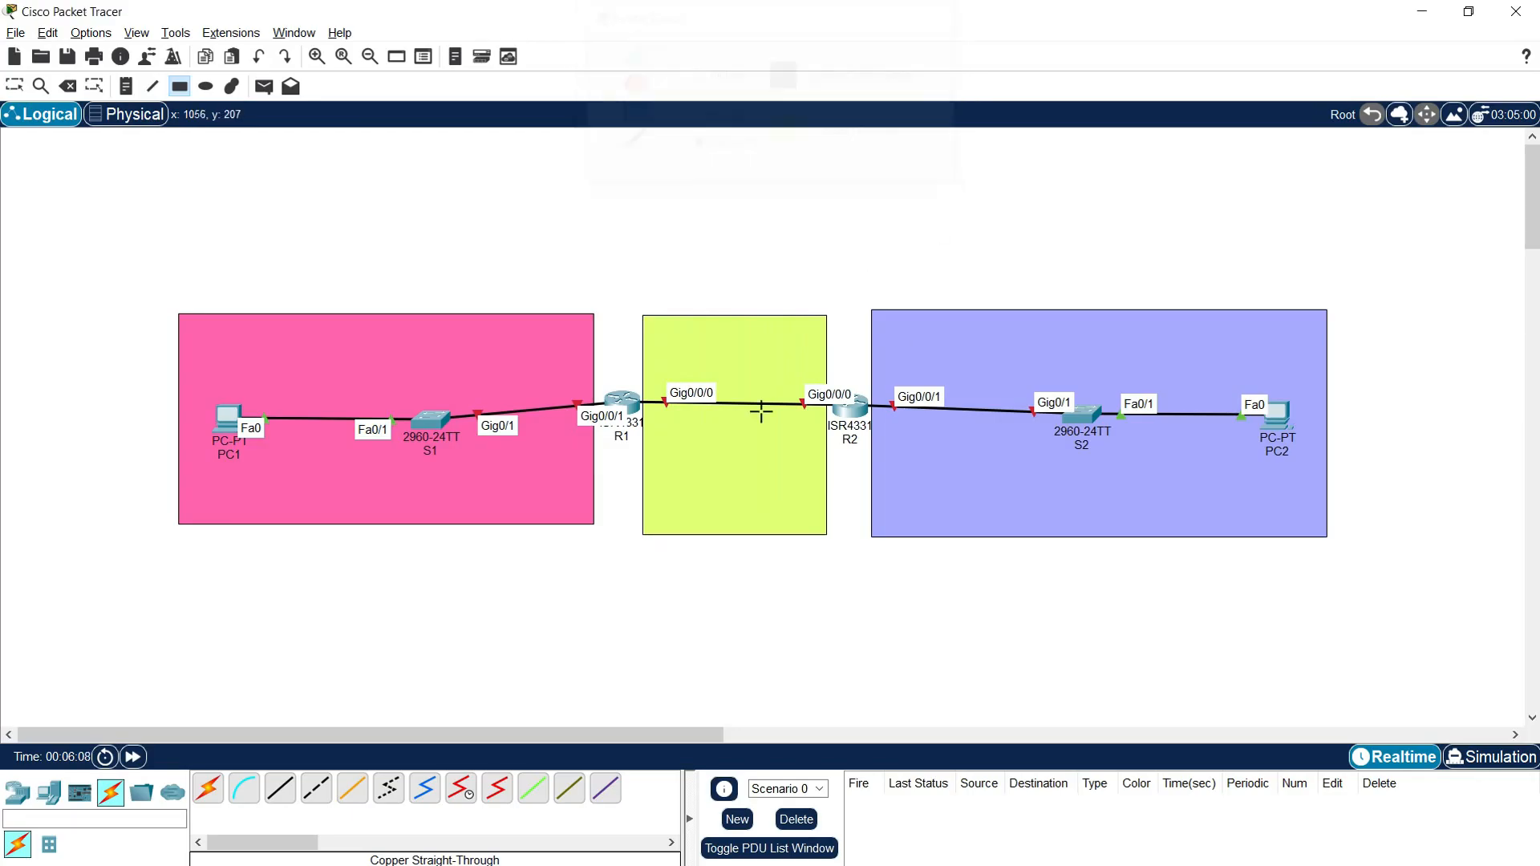
key("Escape")
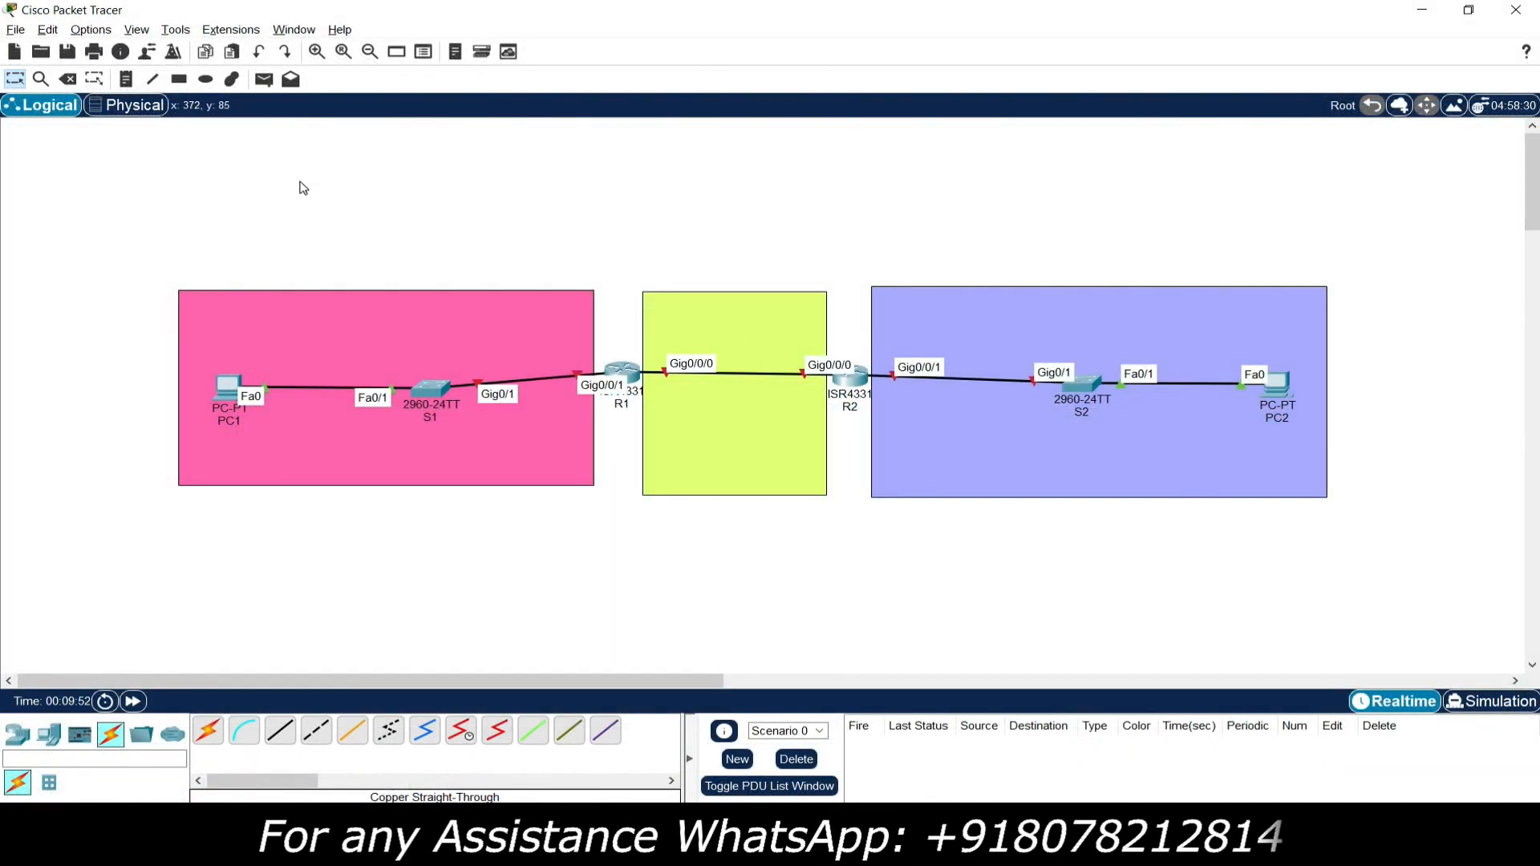
Step: Add the note "Network1: 192.168.1.0/24" in the upper corner of the pink area
key("n")
left_click(191, 303)
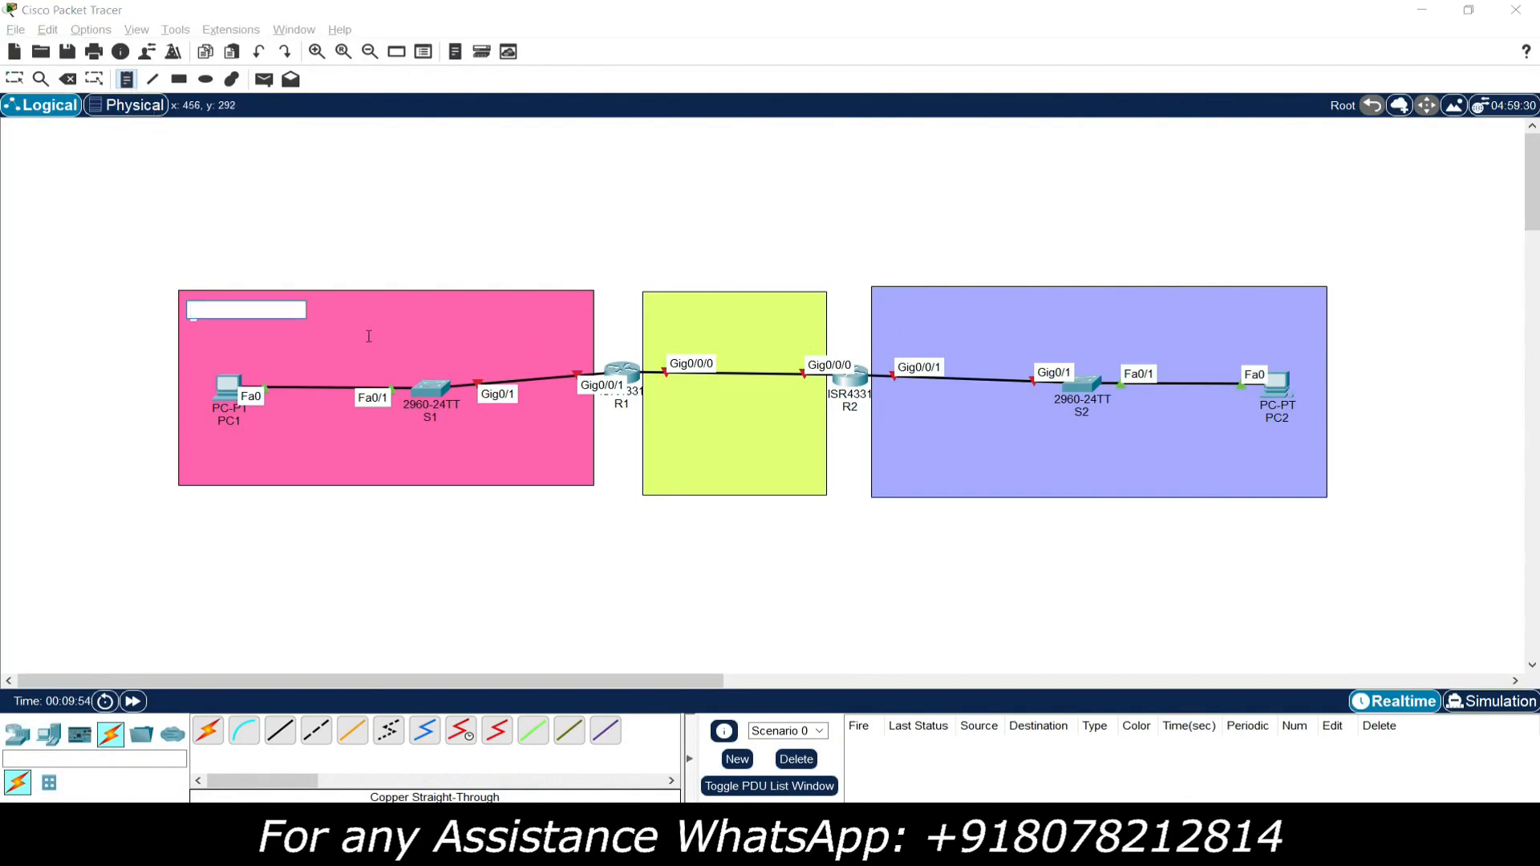
type("Network1: 192")
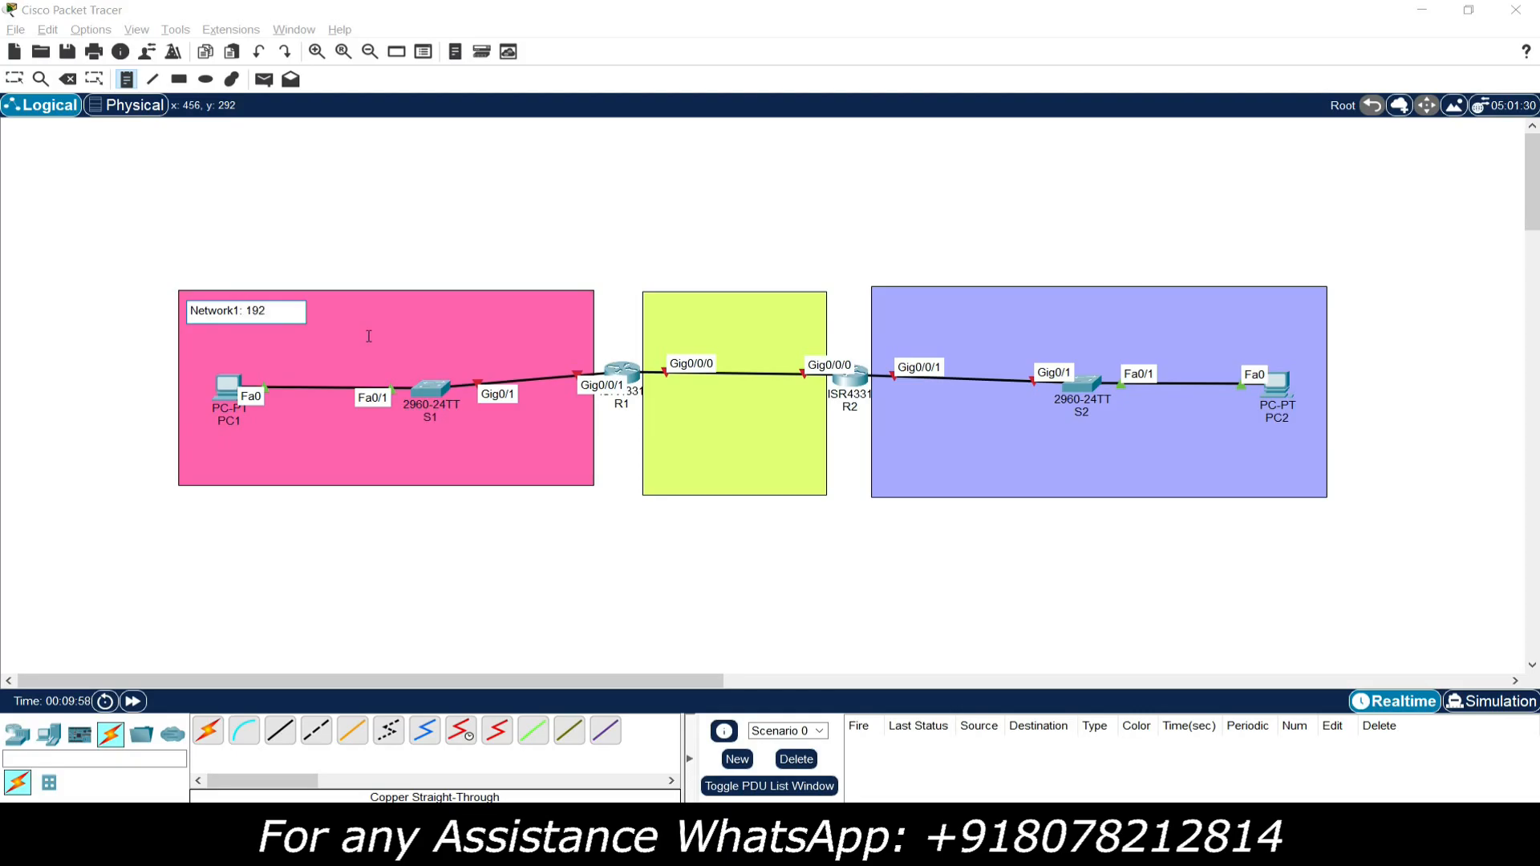
type(".168.1.0/24")
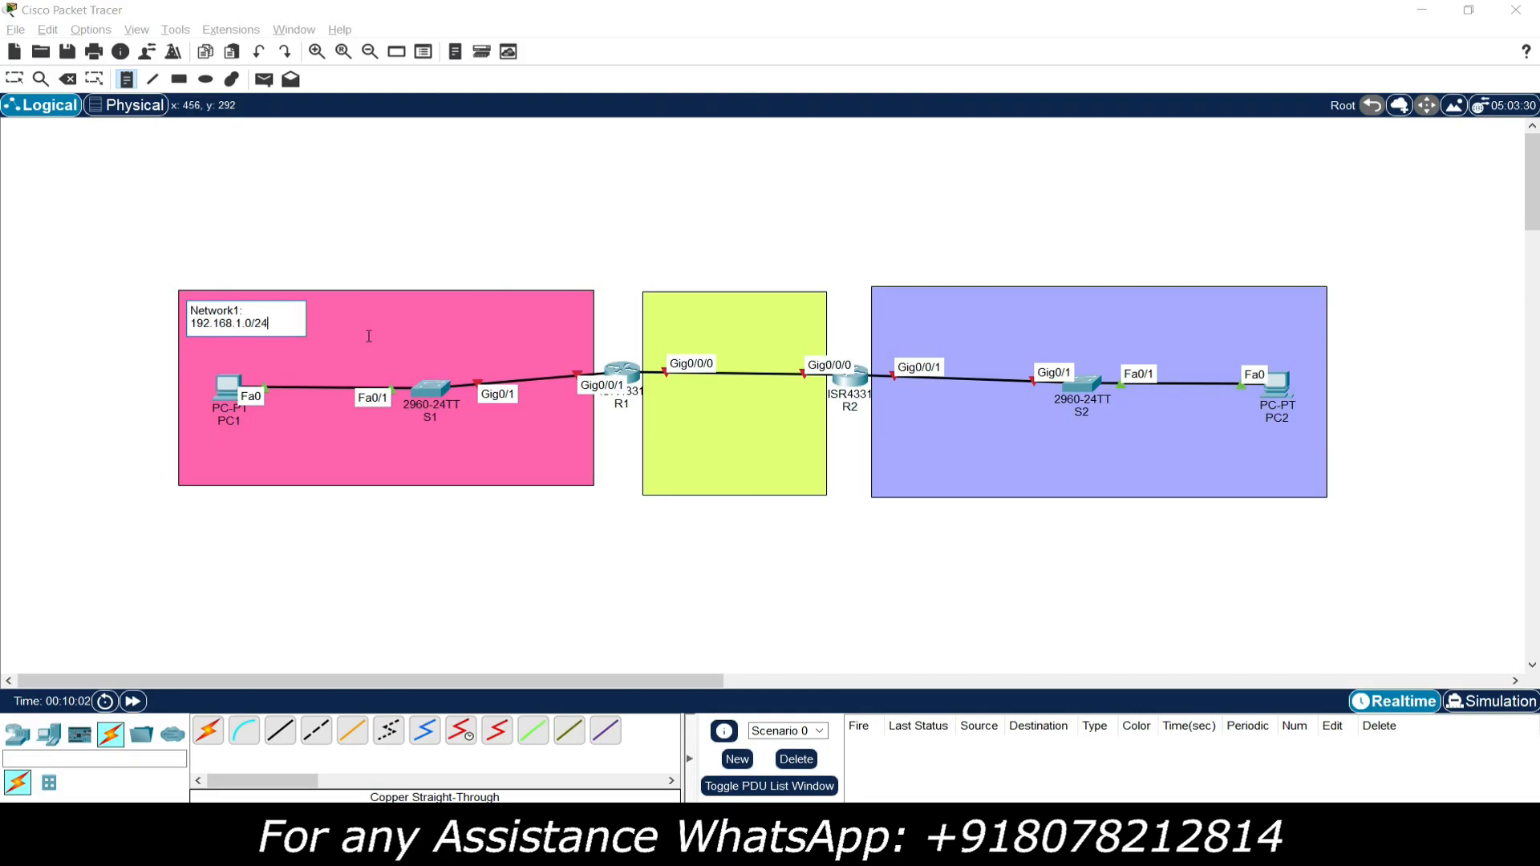
left_click(277, 228)
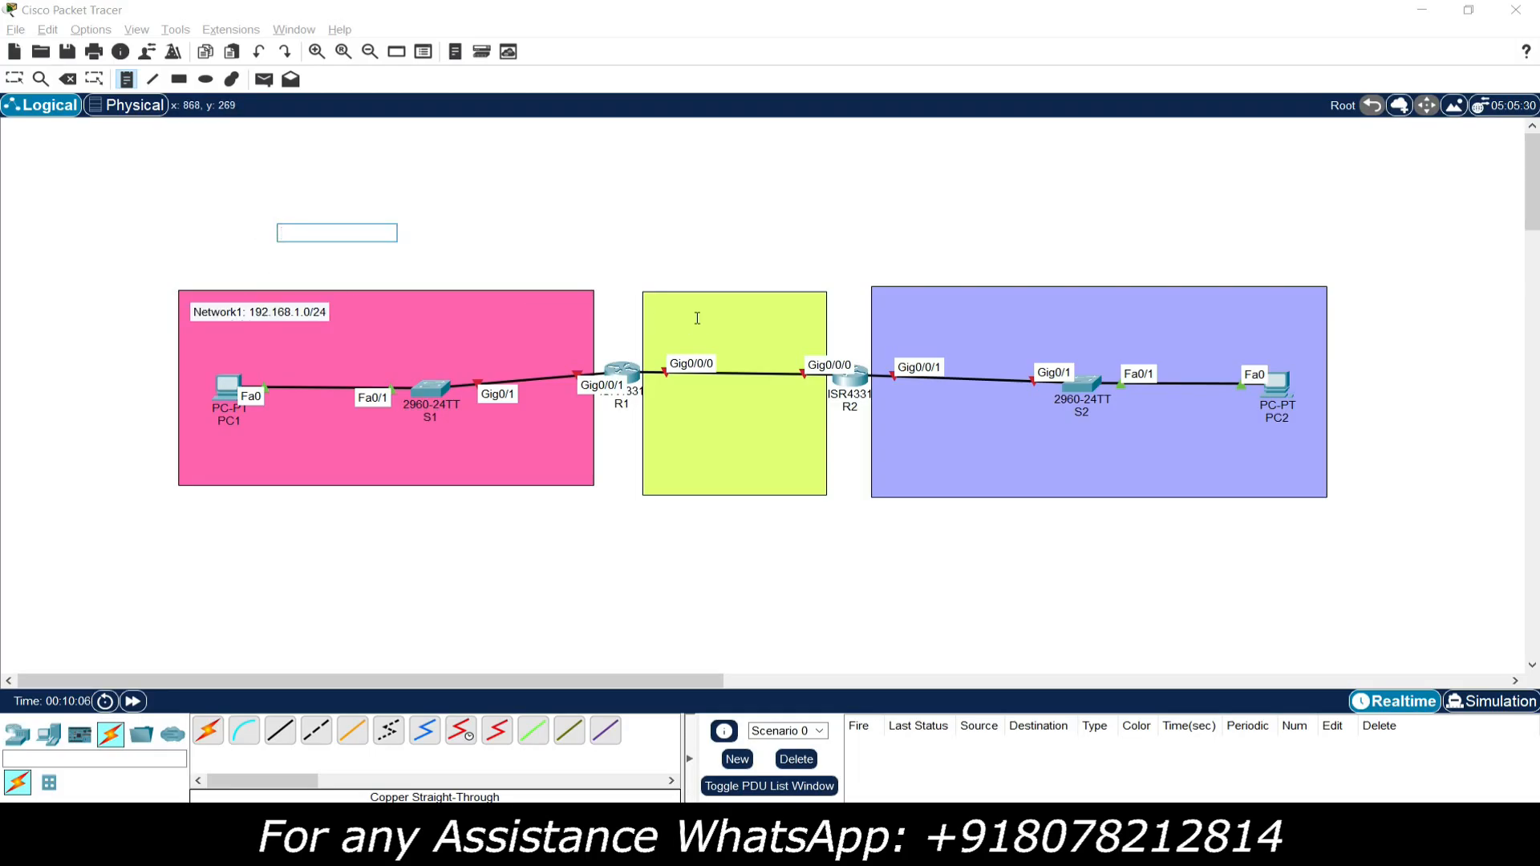
Step: Add the note "Network2: 10.1.1.0/30" at the upper edge of the yellow-green area between the routers
left_click(651, 306)
type("Network2: 10")
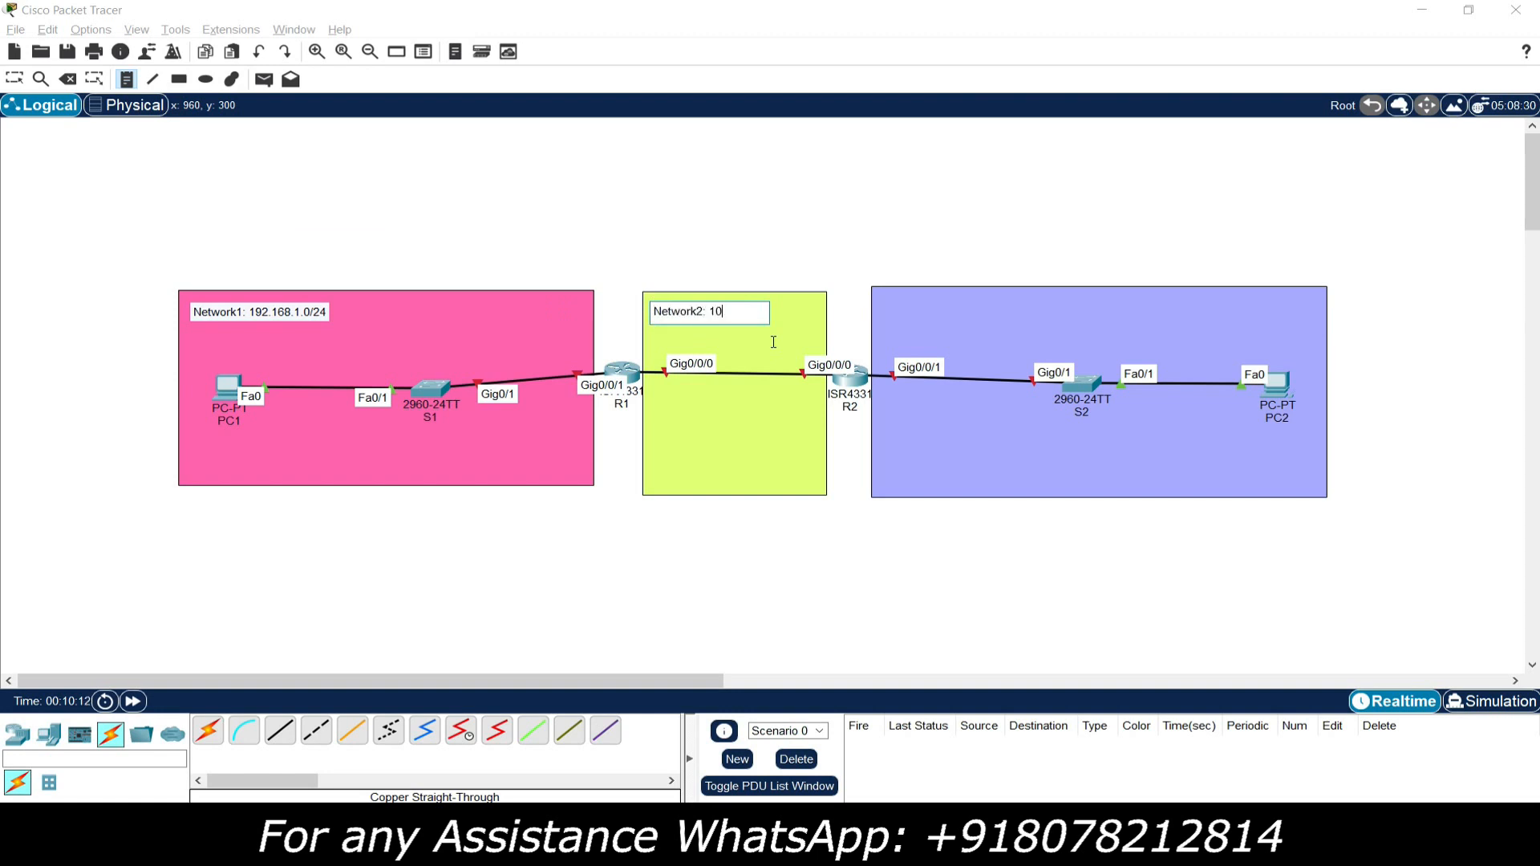
type(".1.1.0/30")
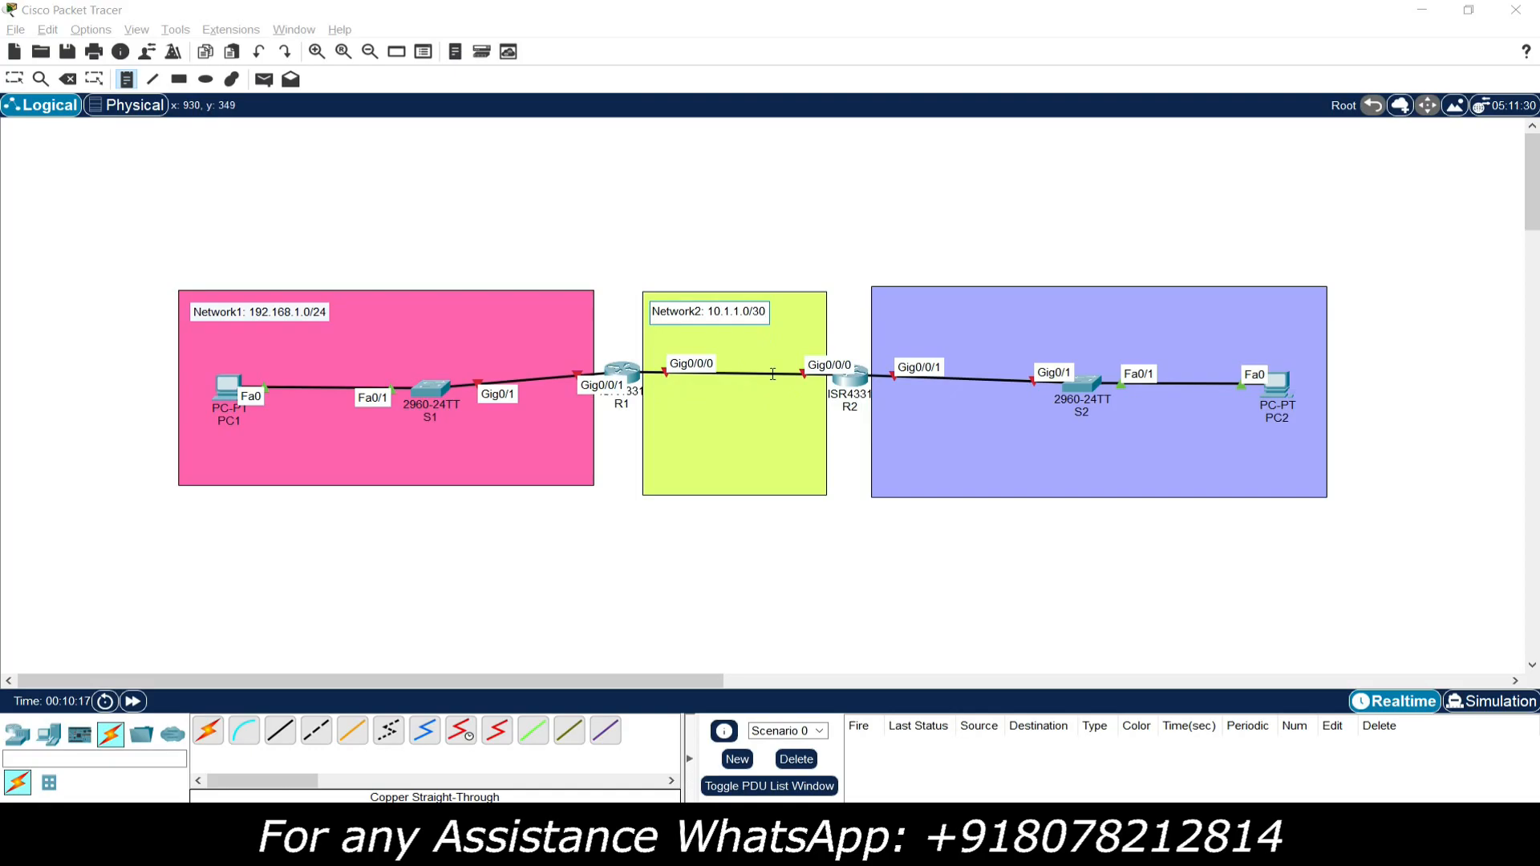
Step: Add the note "Network3: 192.168.2.0/24" in the upper corner of the light purple area
left_click(881, 308)
type("Network3: 192.1")
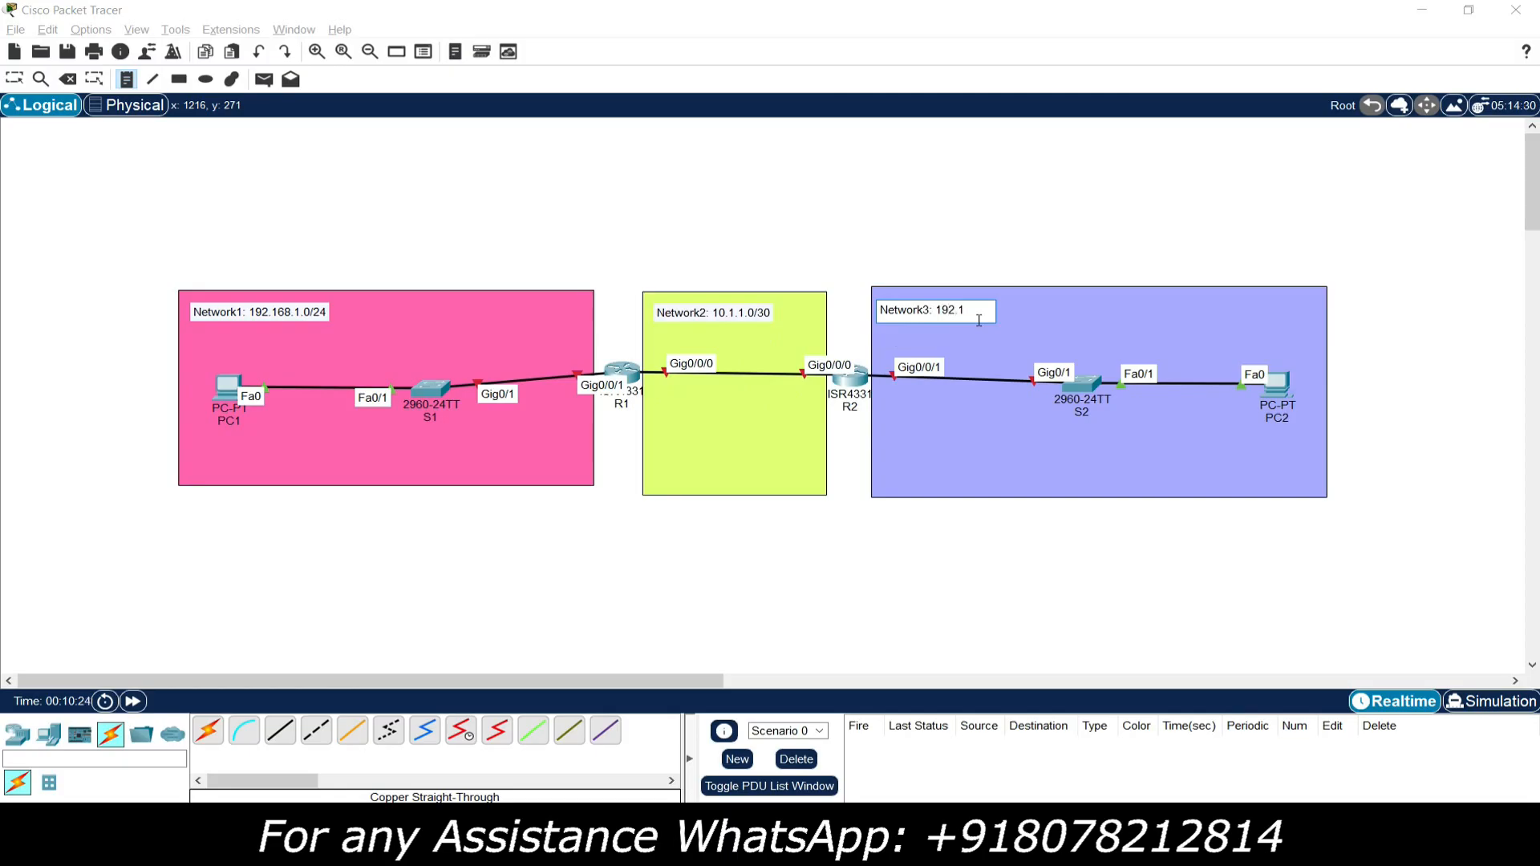
type("68.2.0/24")
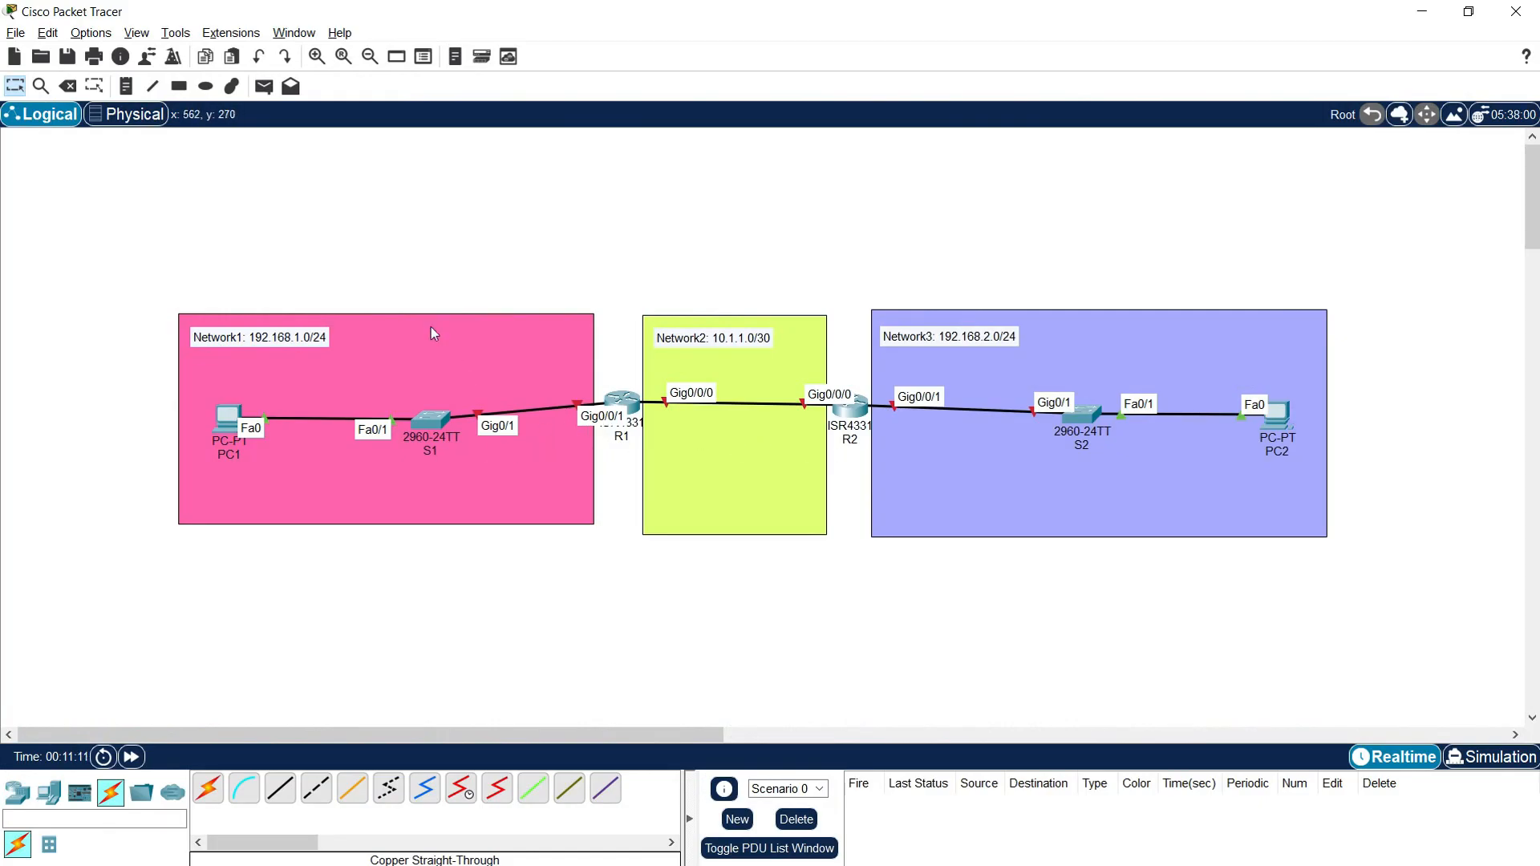
Step: Add a host-address note ".1" for PC1 and place it just above the PC
left_click(128, 92)
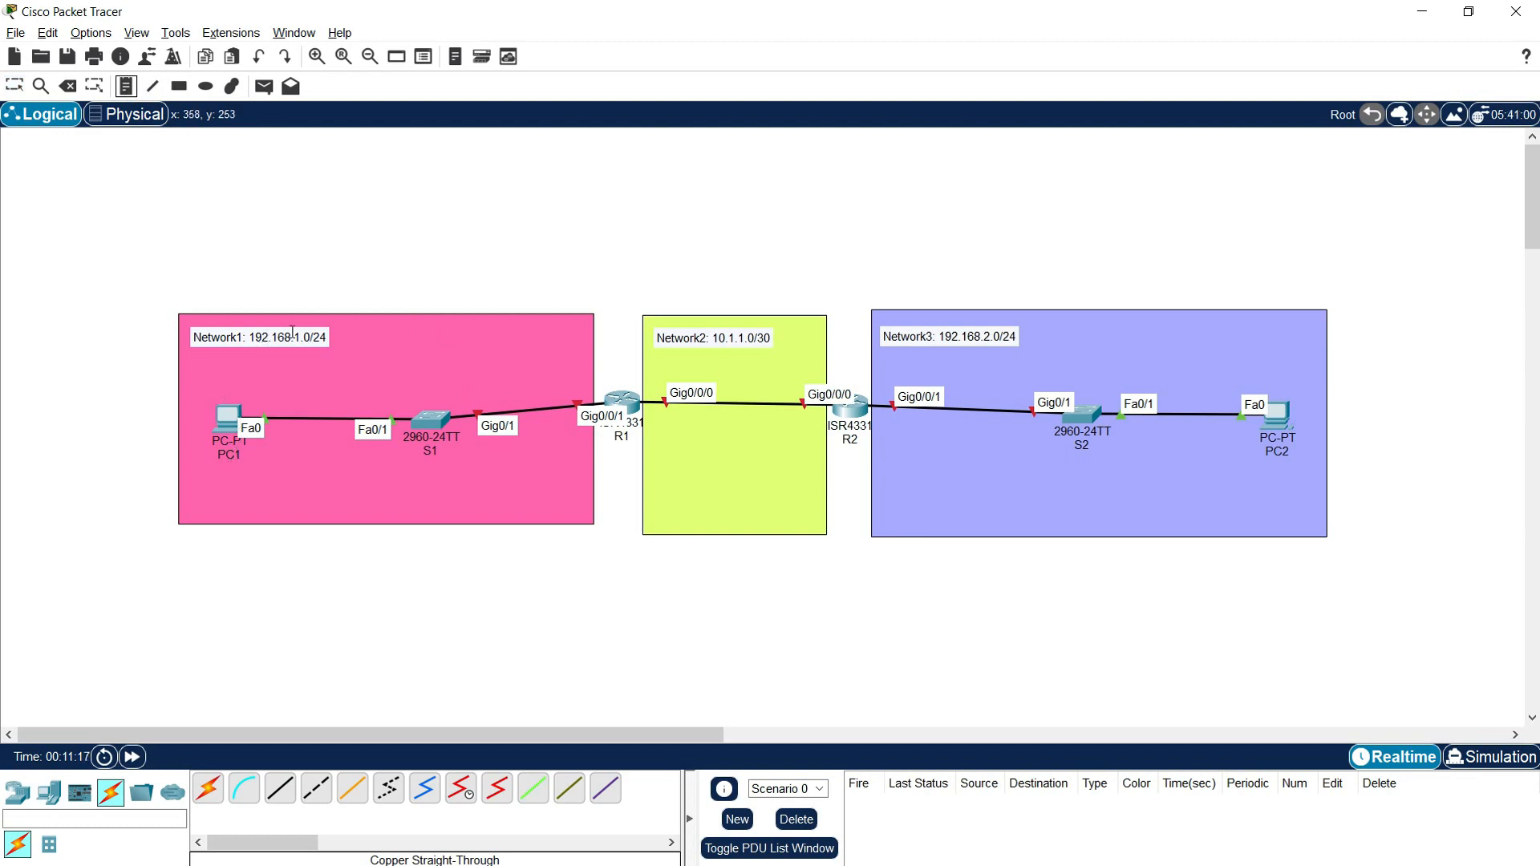
left_click(227, 466)
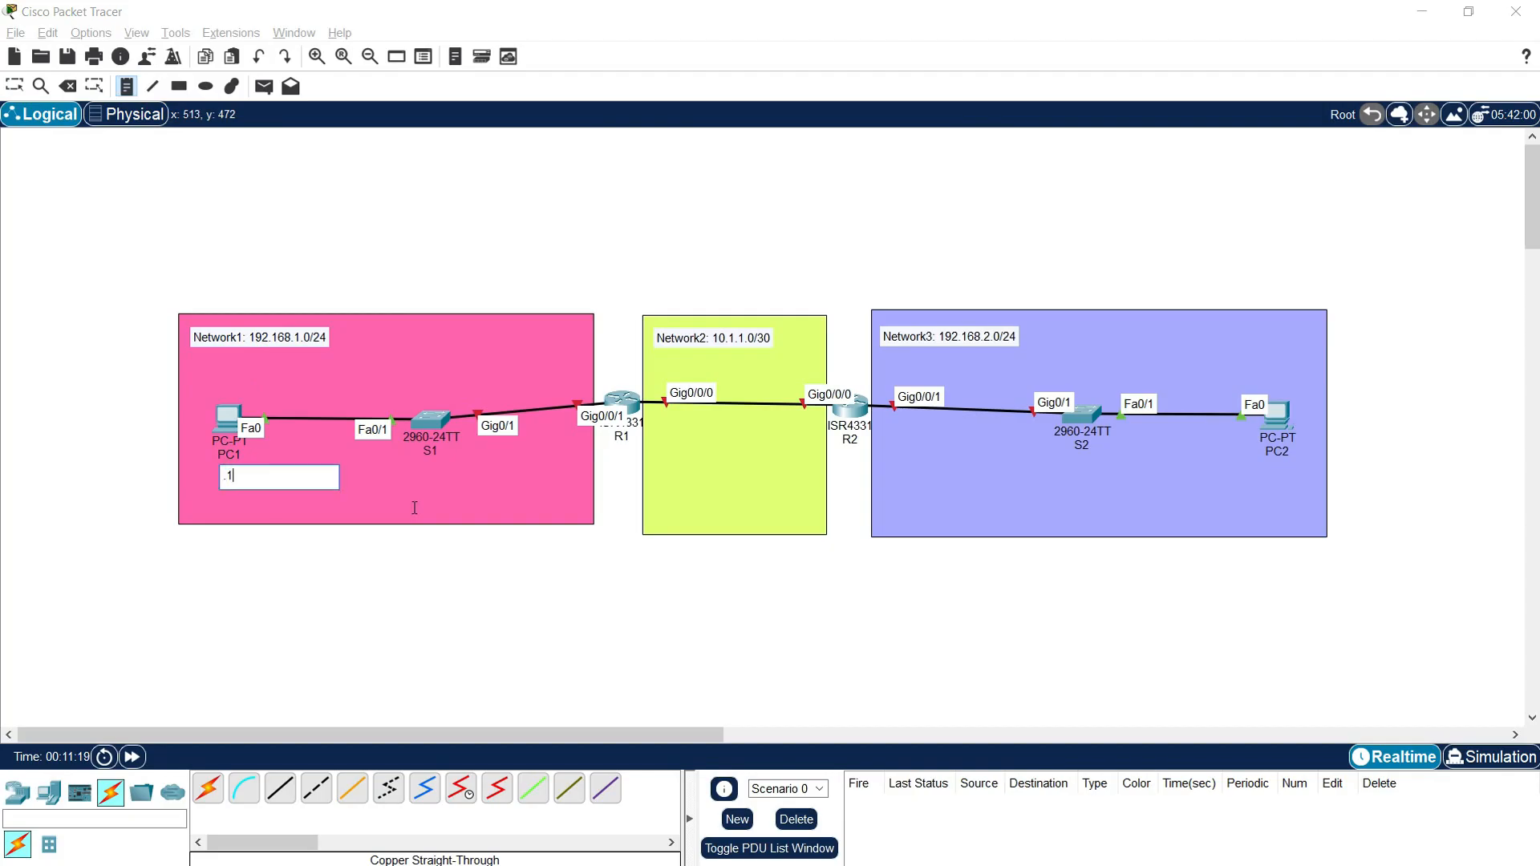
key("Escape")
left_click_drag(235, 483, 233, 397)
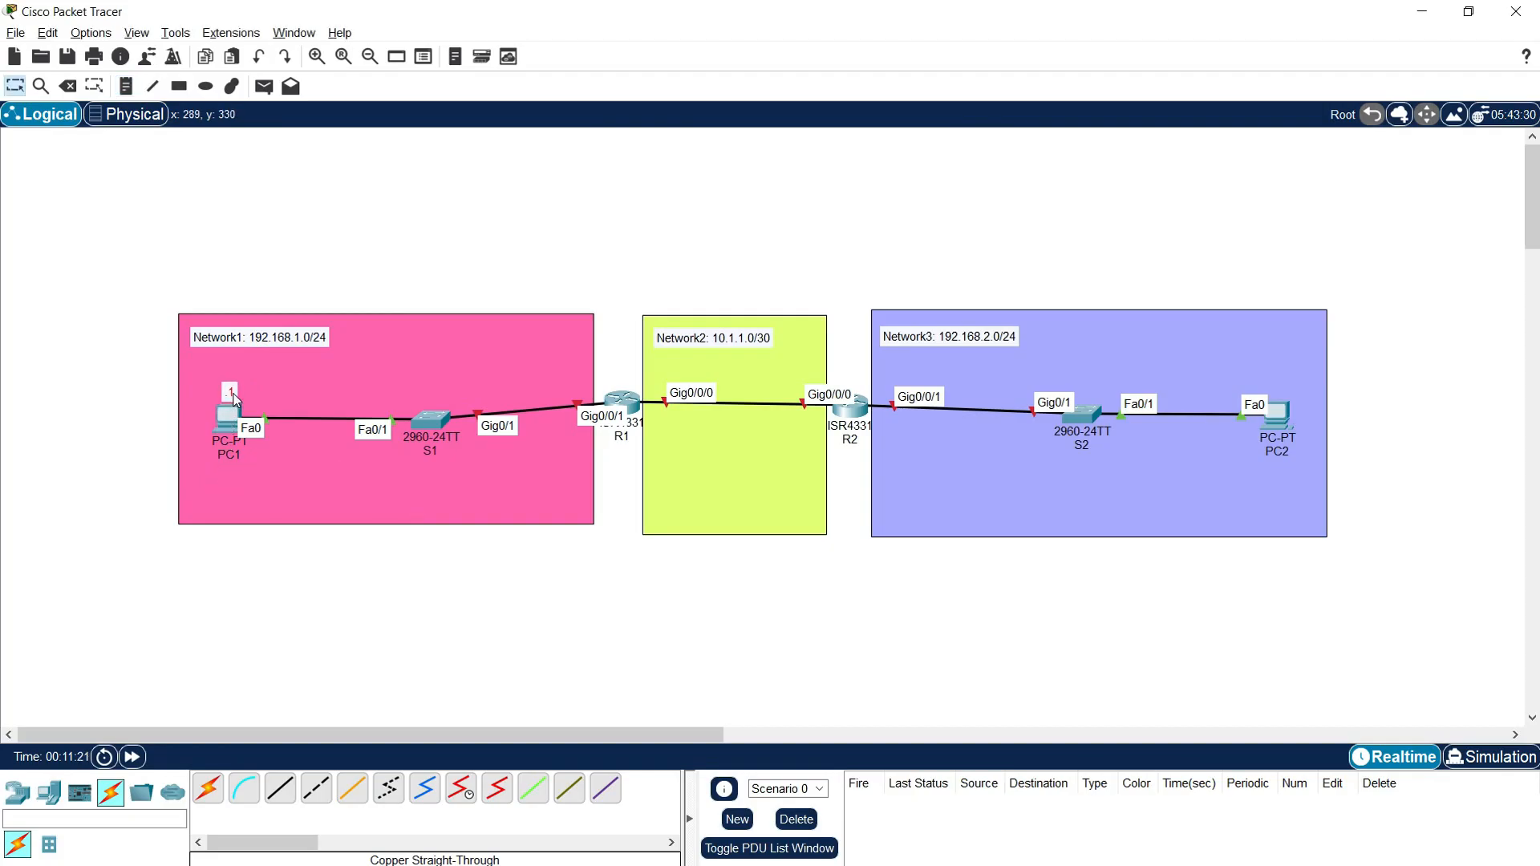
Step: Add the host-address note ".1" above R1's Gig0/0/1 interface in the pink area
left_click(126, 86)
left_click(567, 377)
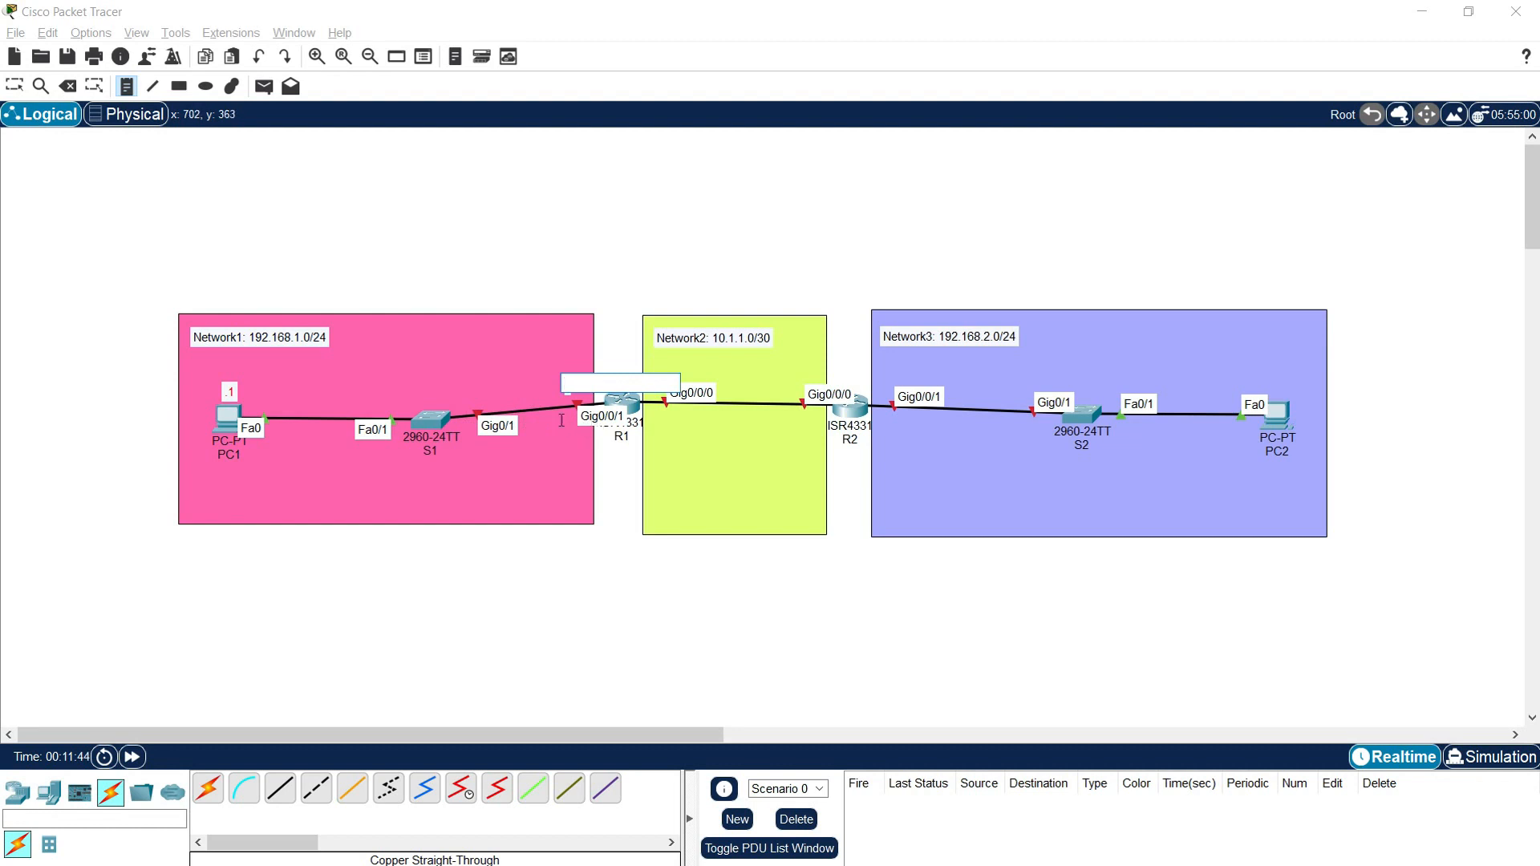
type(".1")
left_click(531, 393)
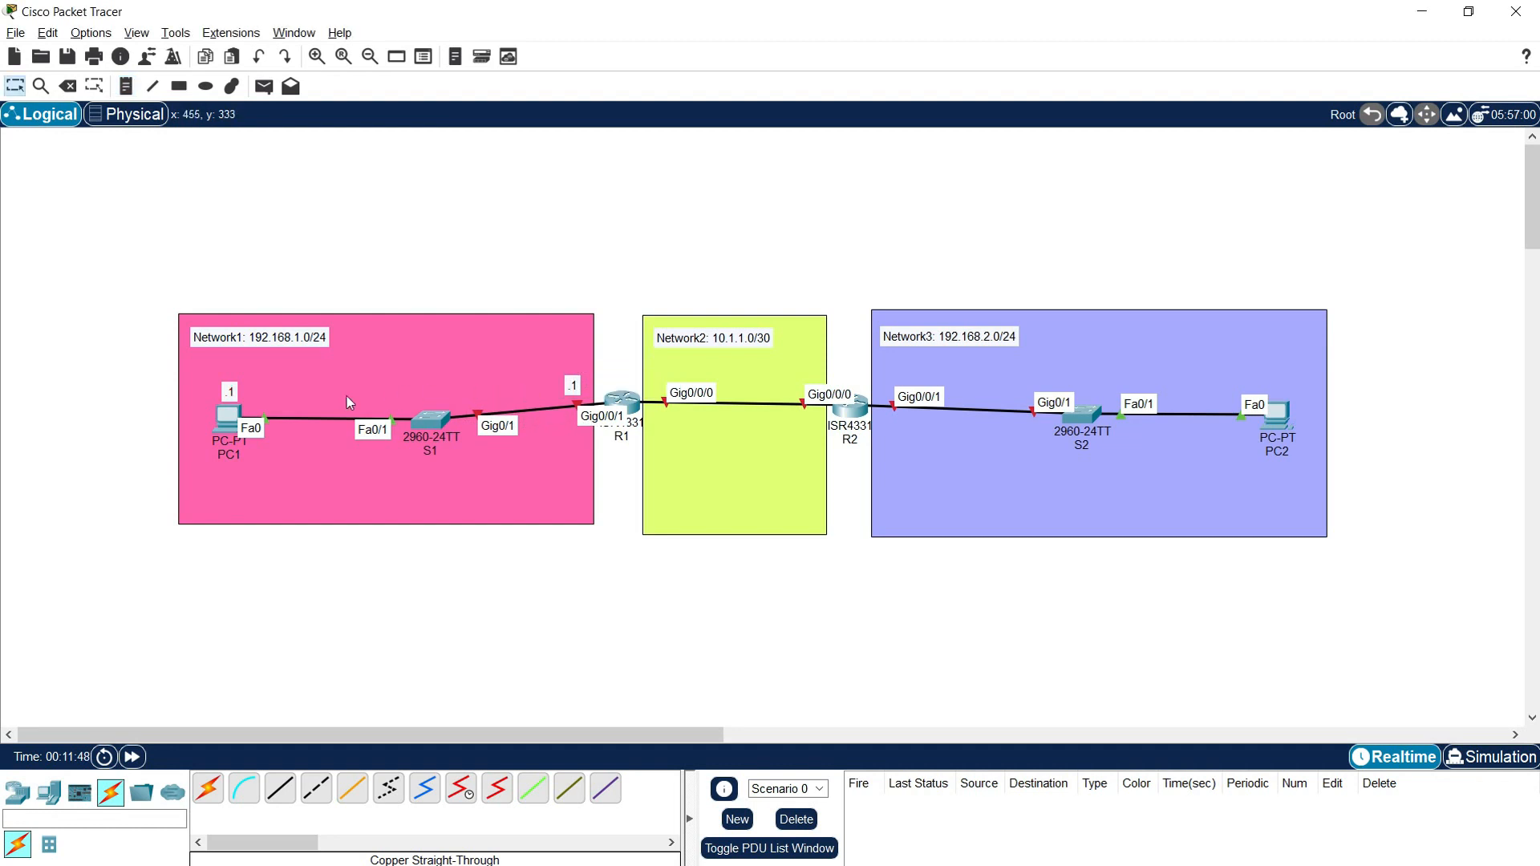
Step: Change the host-address note above PC1 to ".10"
double_click(237, 393)
type("0")
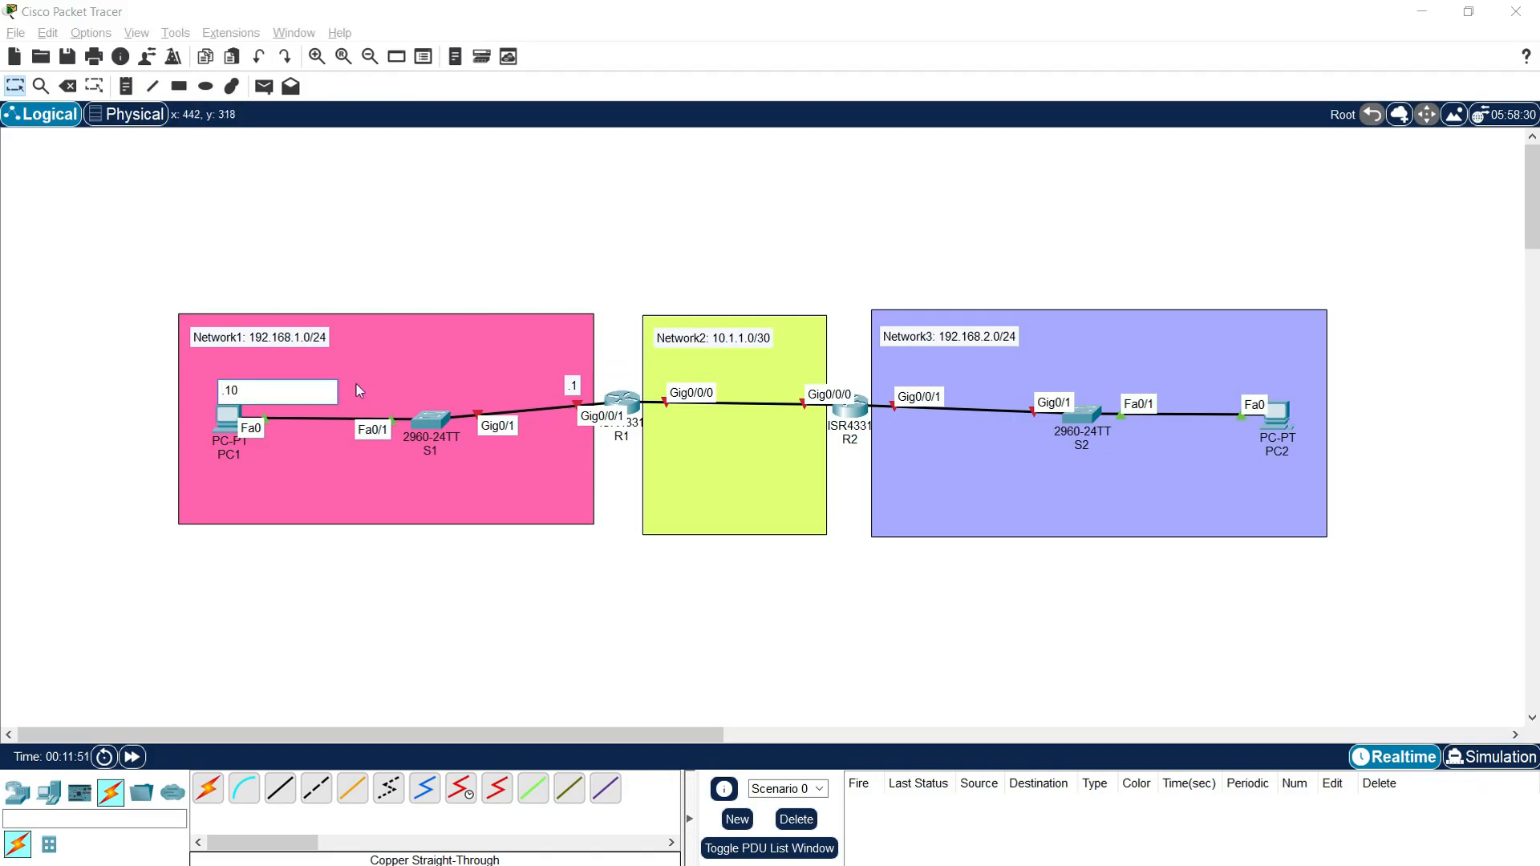
left_click(359, 287)
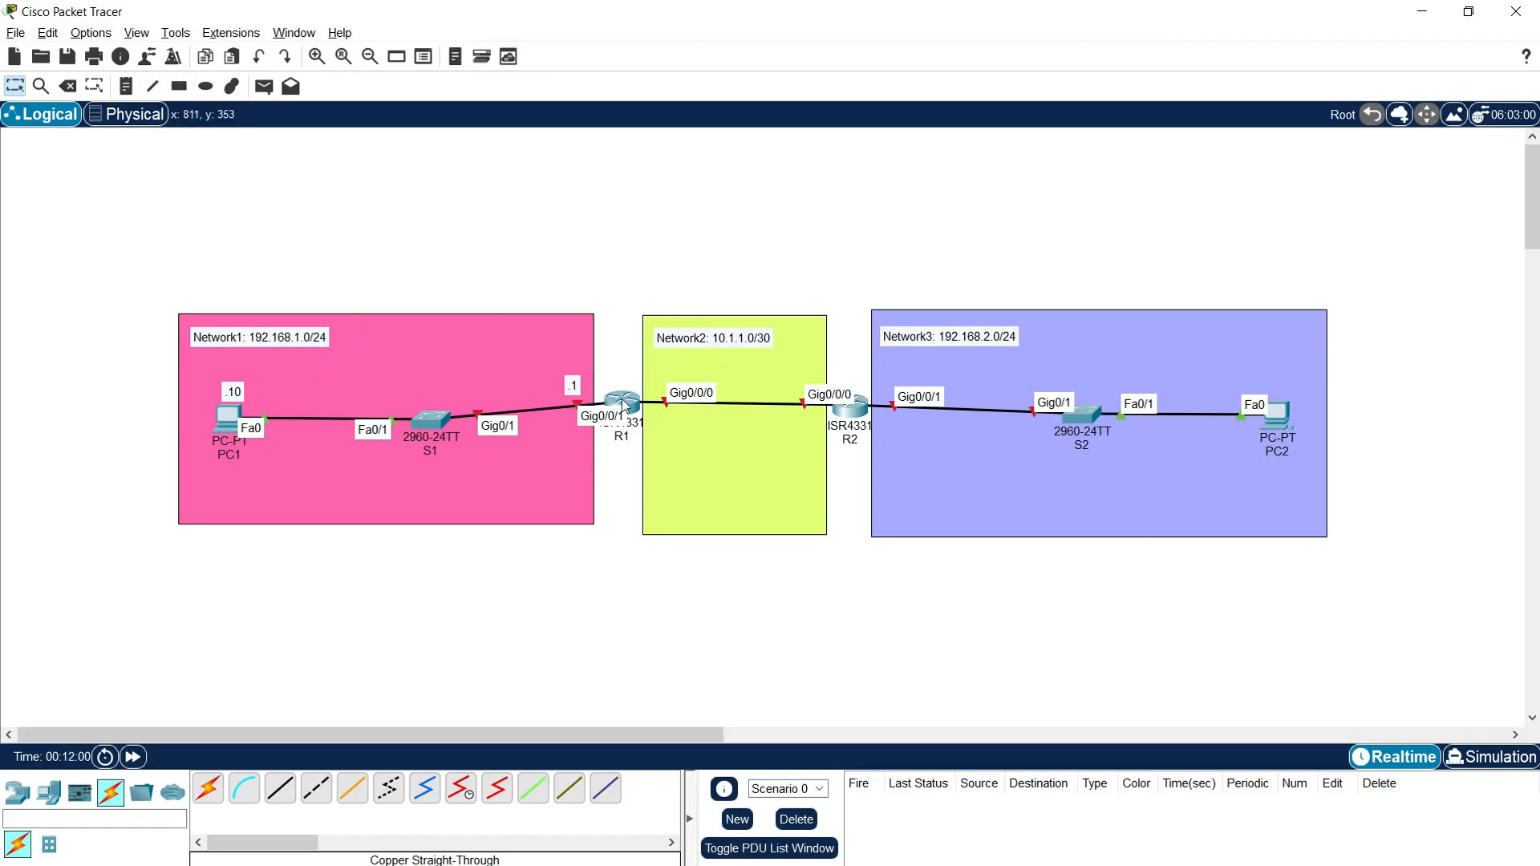
Step: Label the router-to-router link with notes: ".1" below R1's Gig0/0/0 and ".2" below R2's Gig0/0/0
left_click(126, 86)
left_click(660, 419)
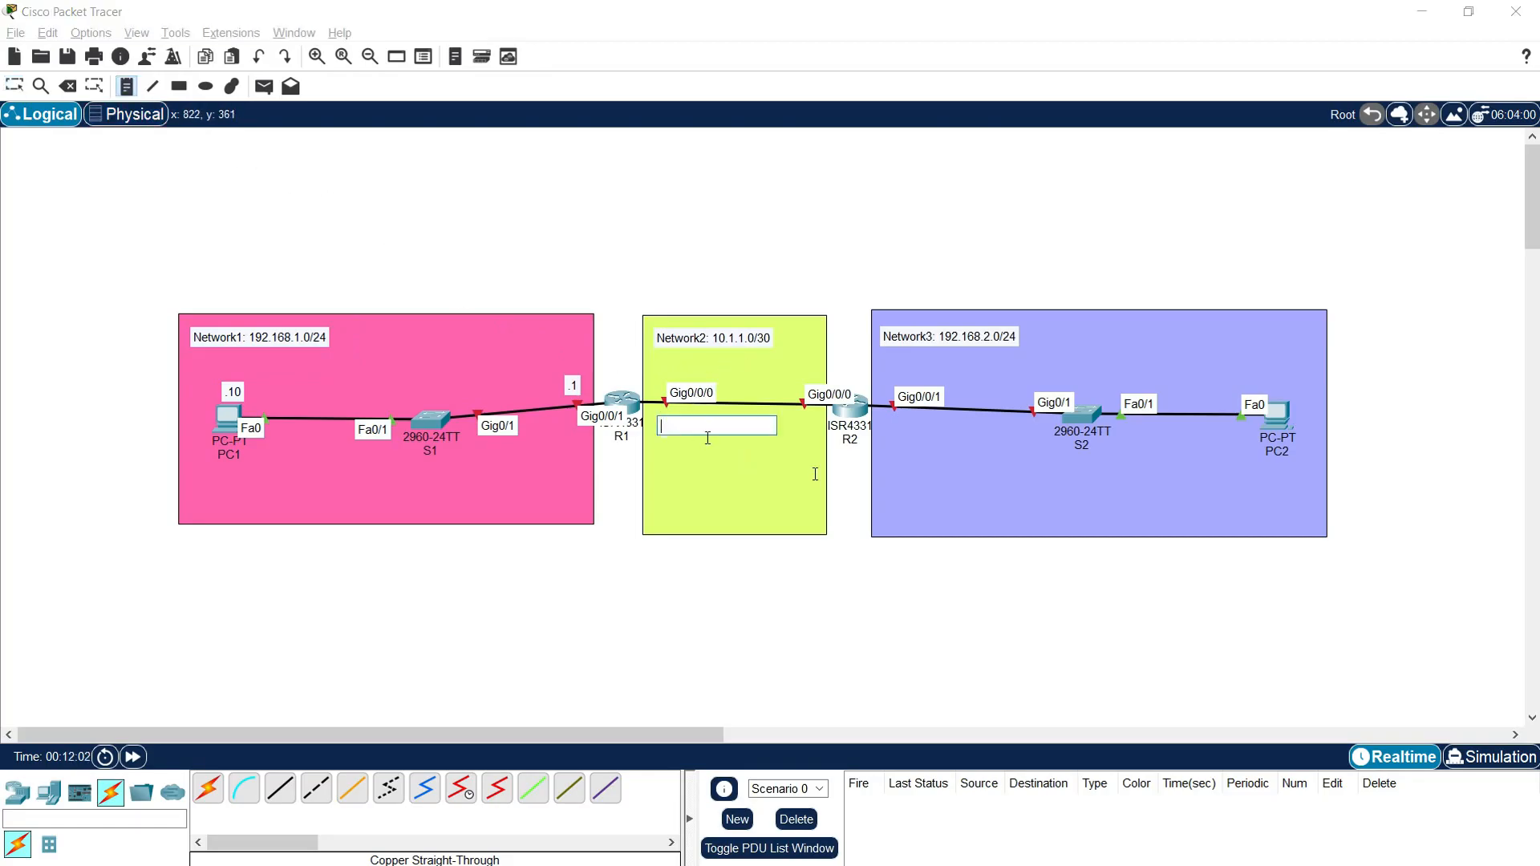
type(".1")
key("Escape")
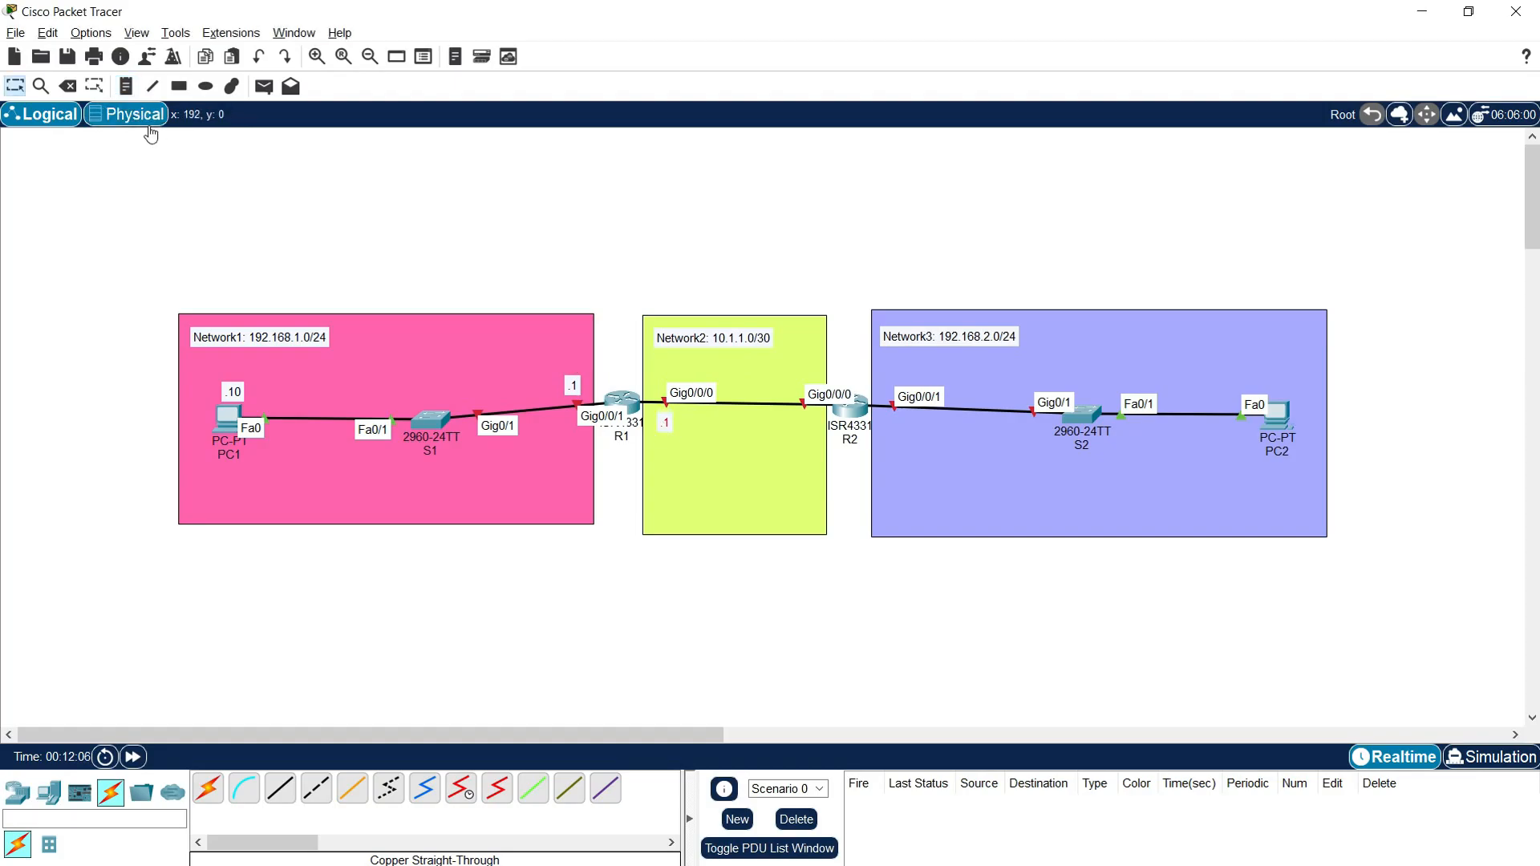
left_click(126, 86)
left_click(800, 424)
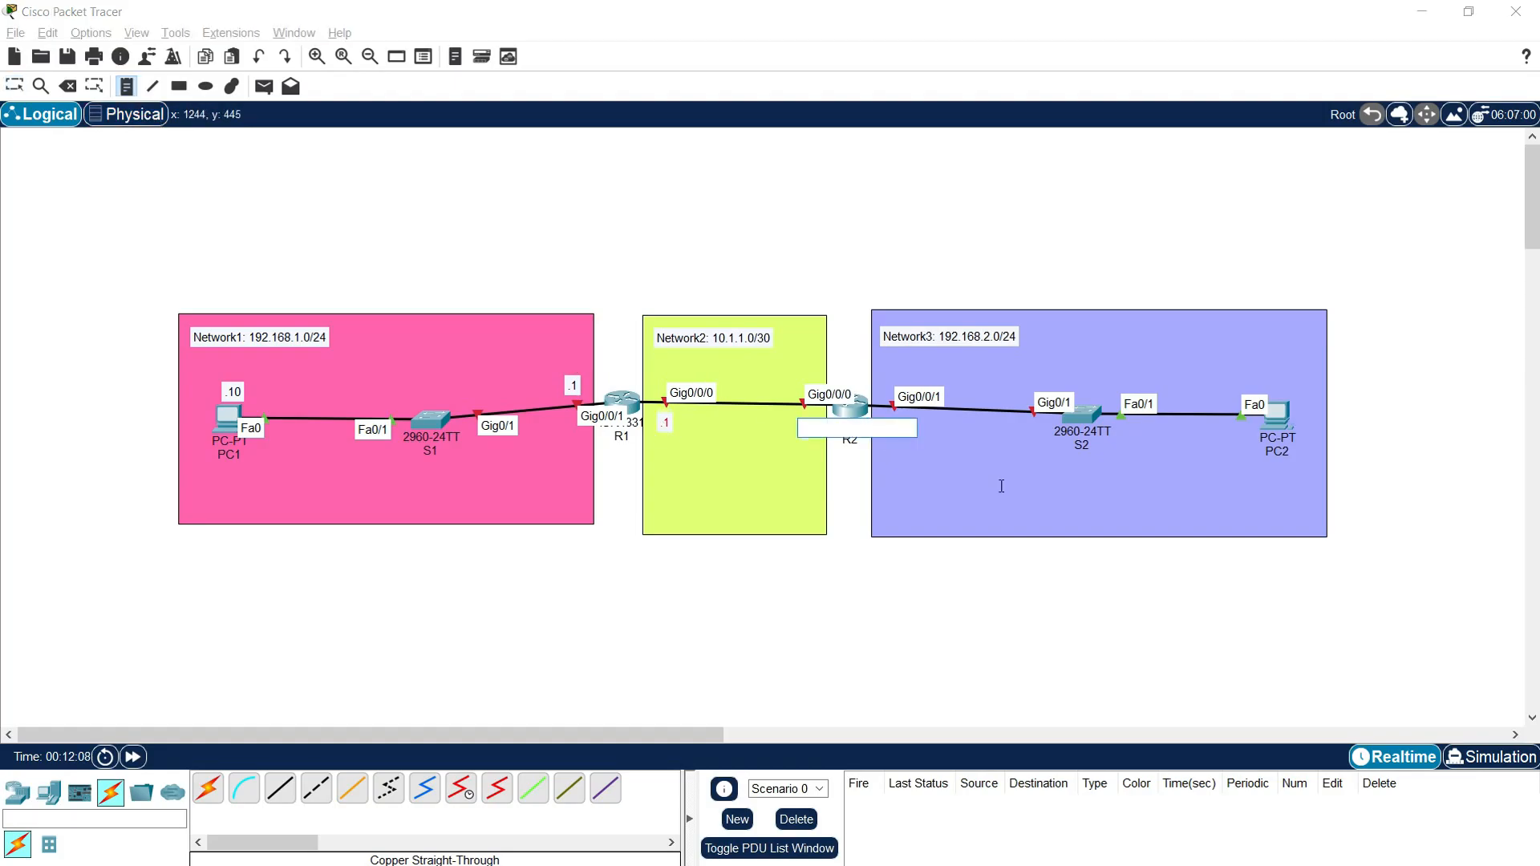
key("Escape")
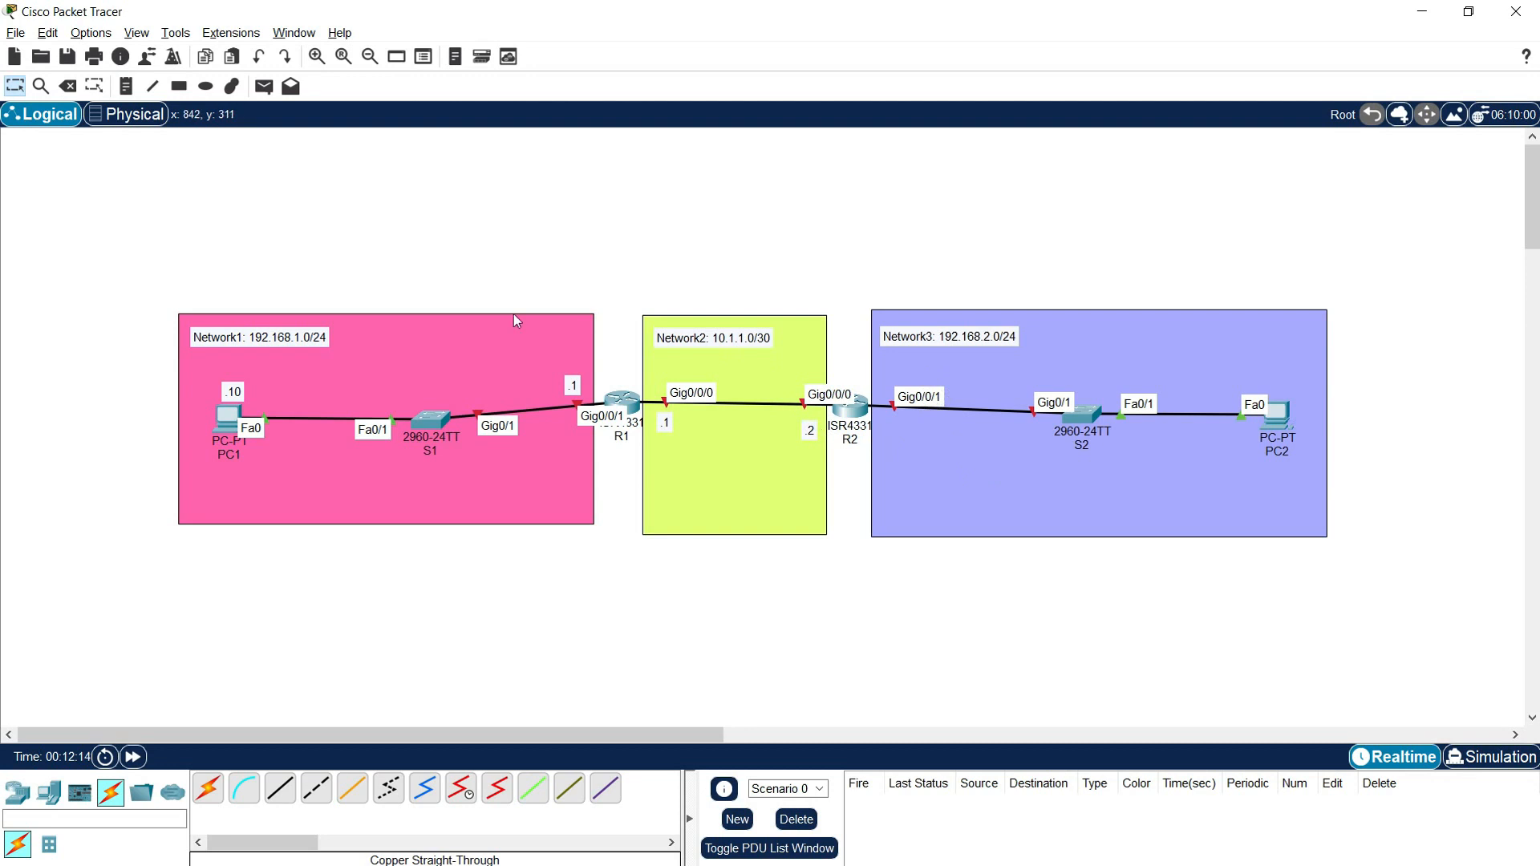
Step: Add host-address notes in the light purple area: ".1" below R2's Gig0/0/1 and ".10" above PC2
left_click(126, 86)
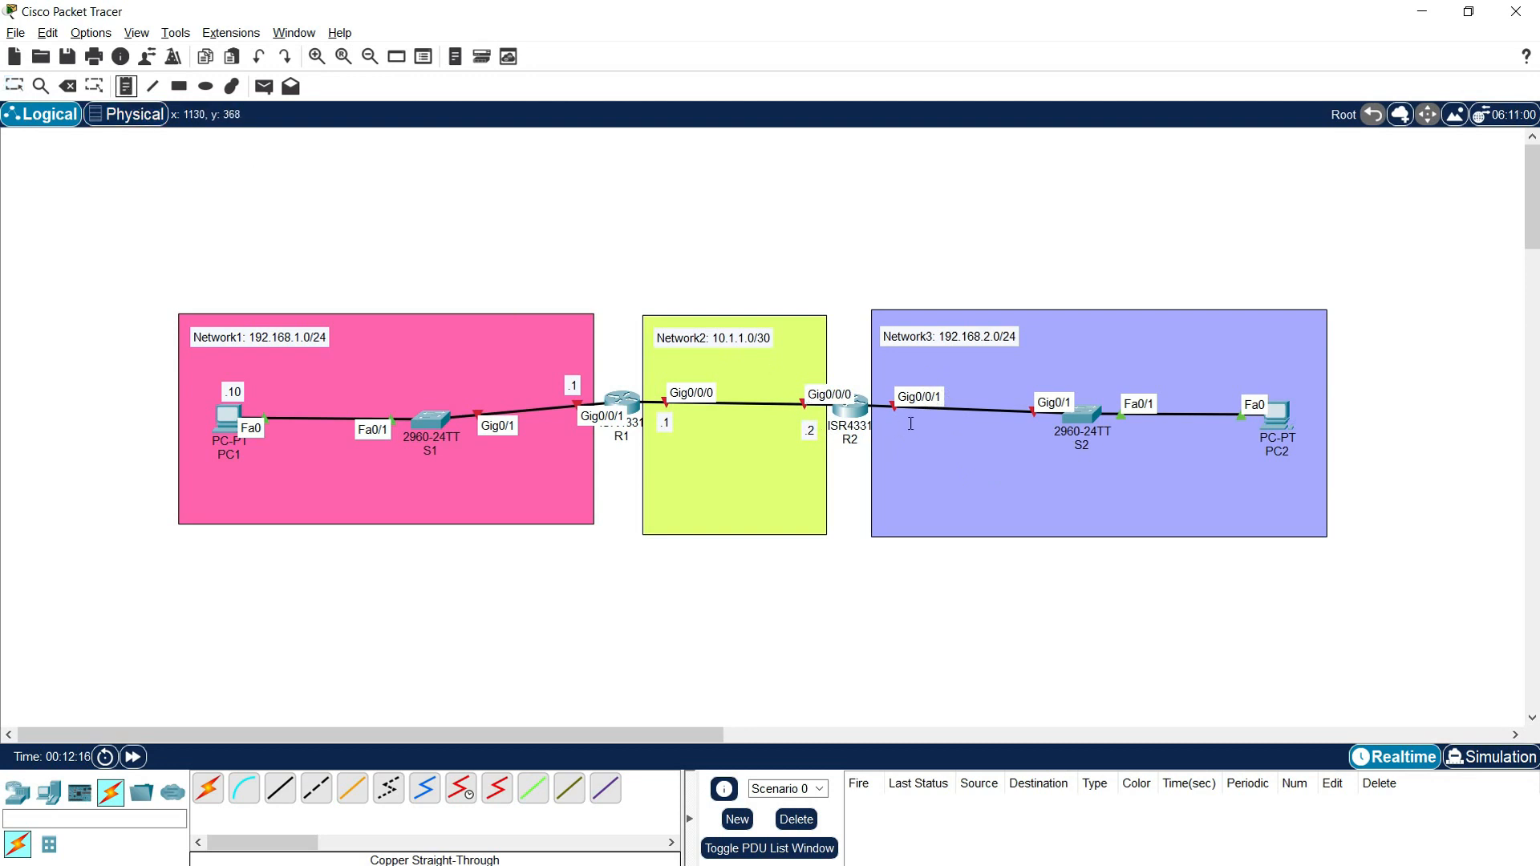
left_click(885, 430)
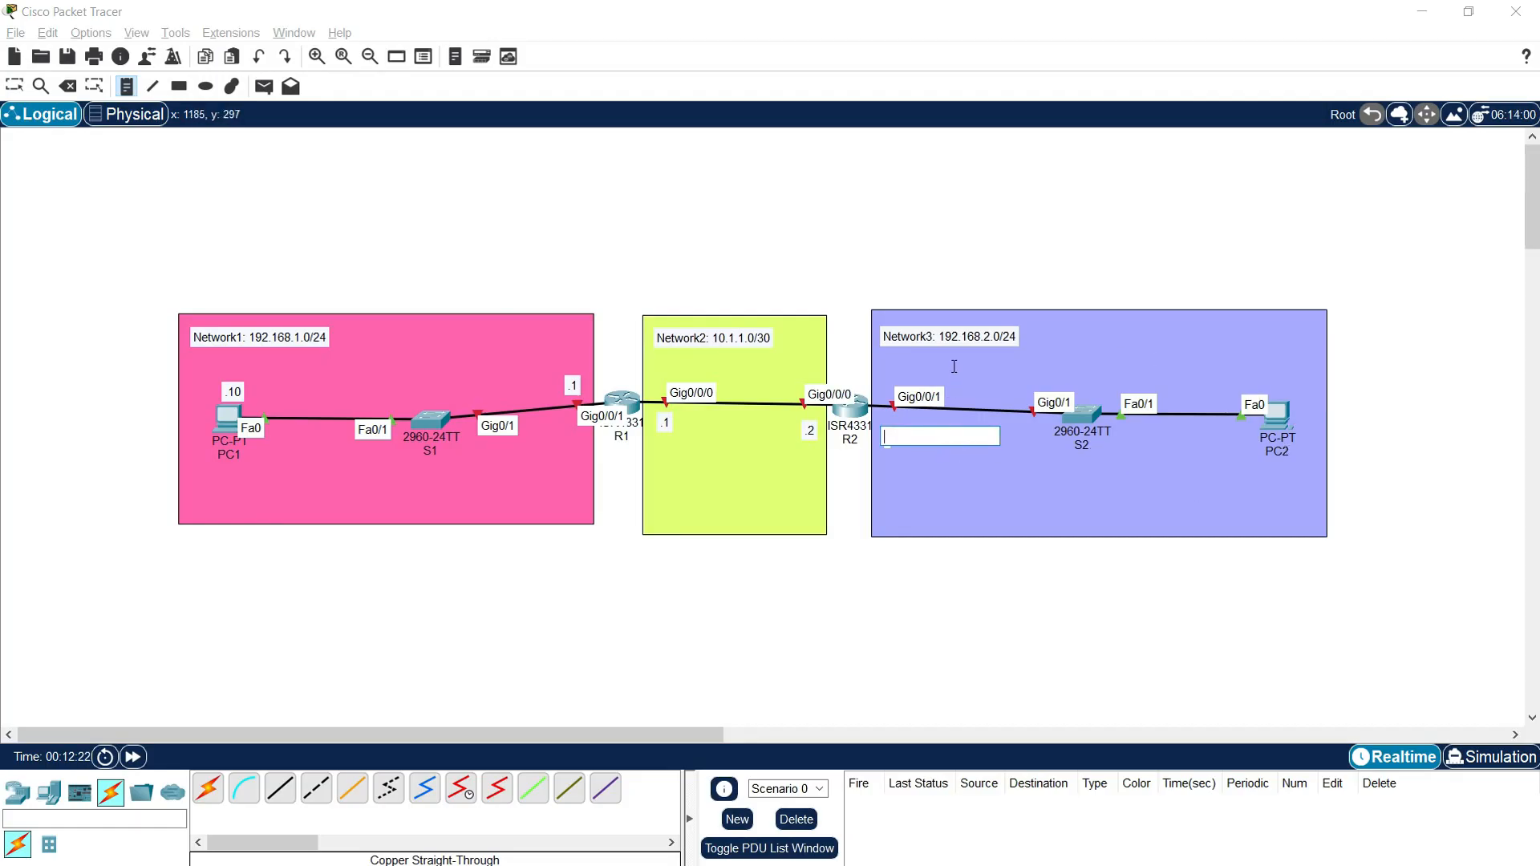
type(".1")
key("Escape")
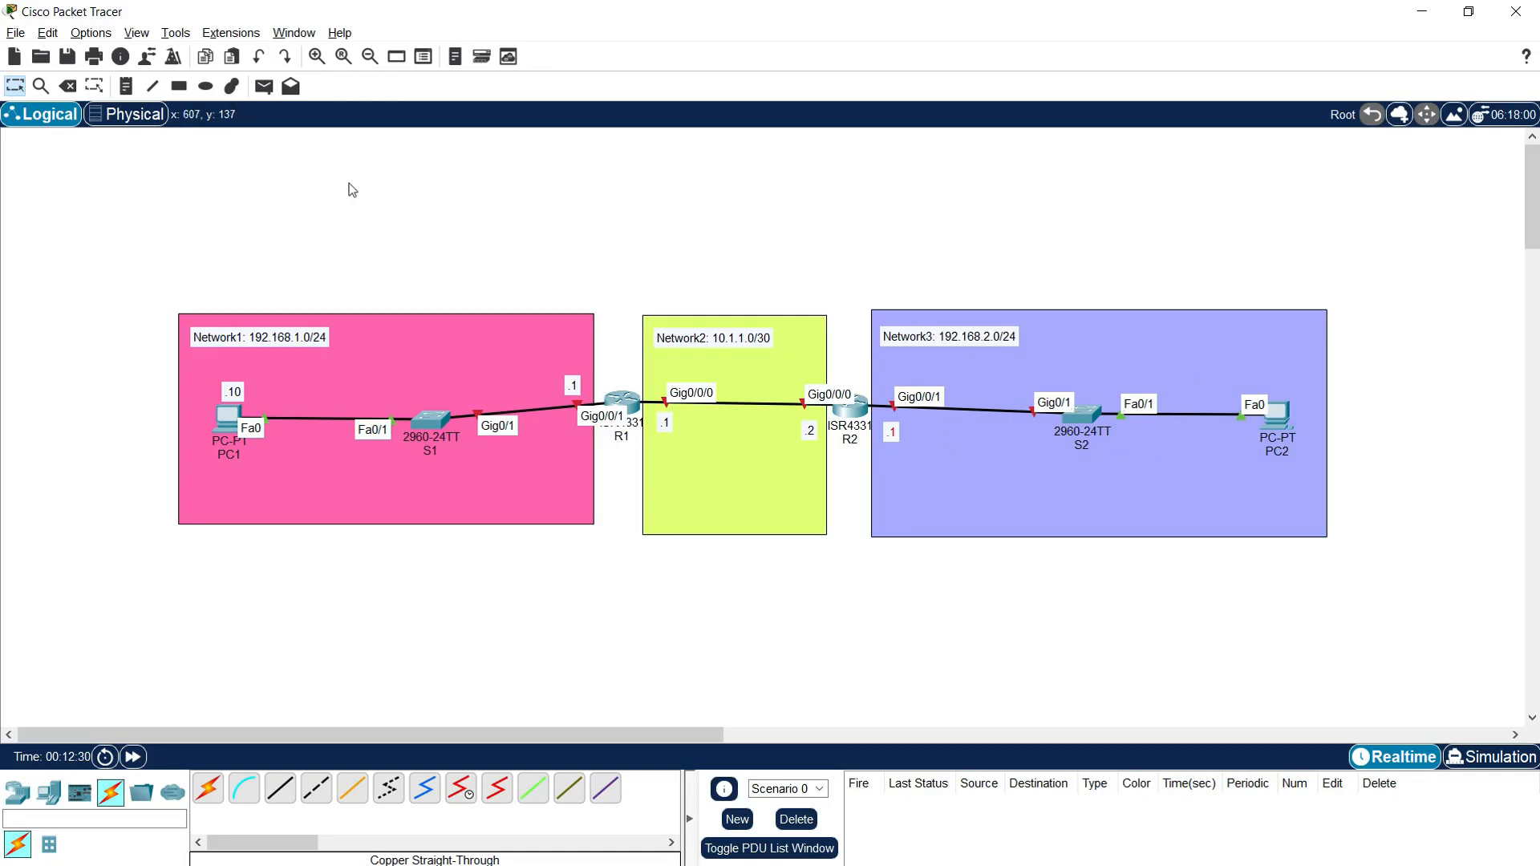
left_click(126, 86)
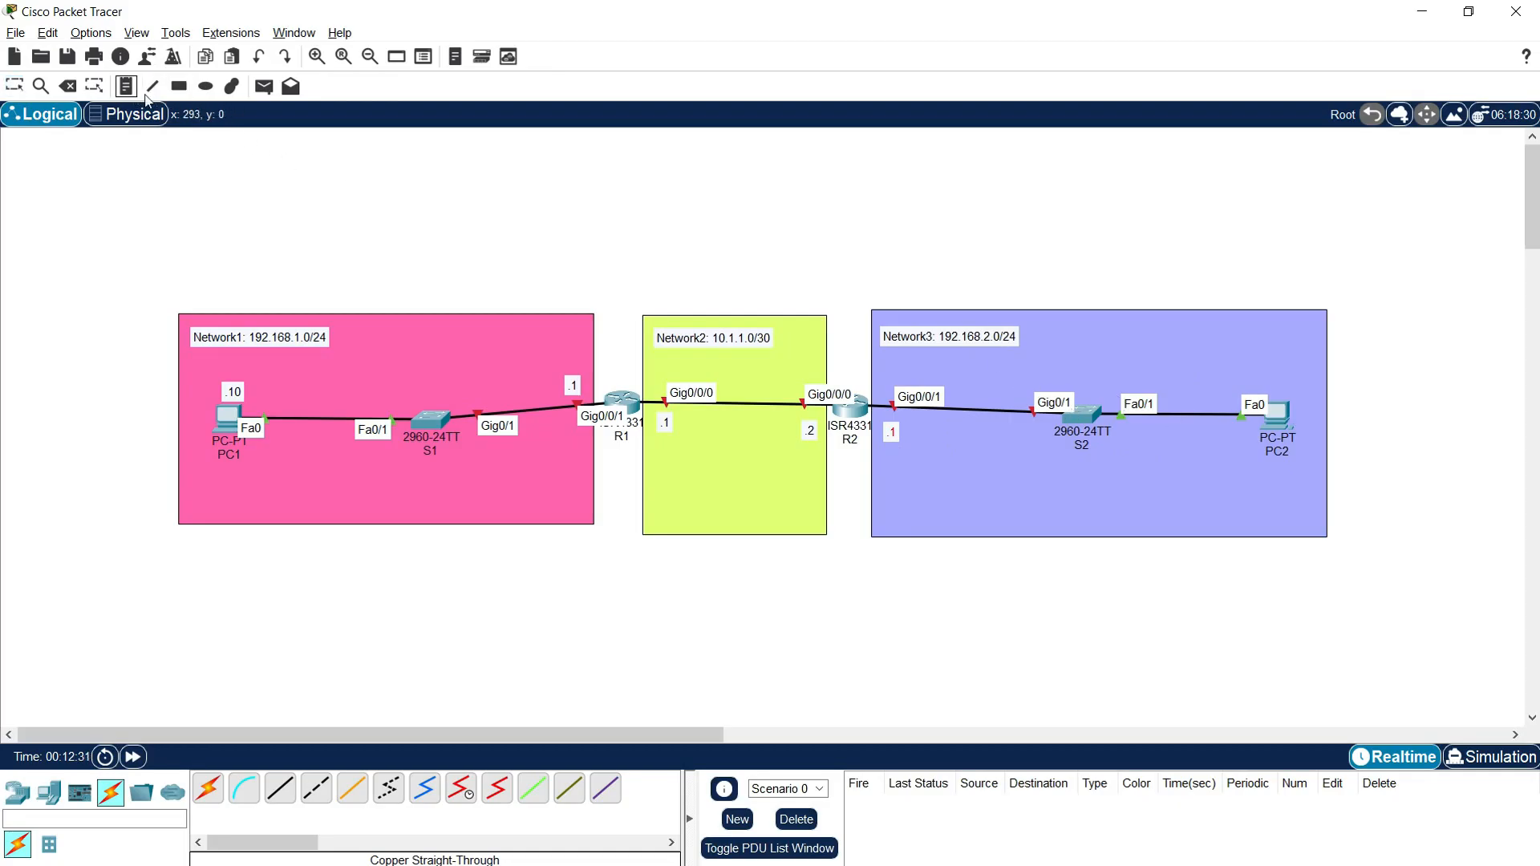
left_click(1275, 383)
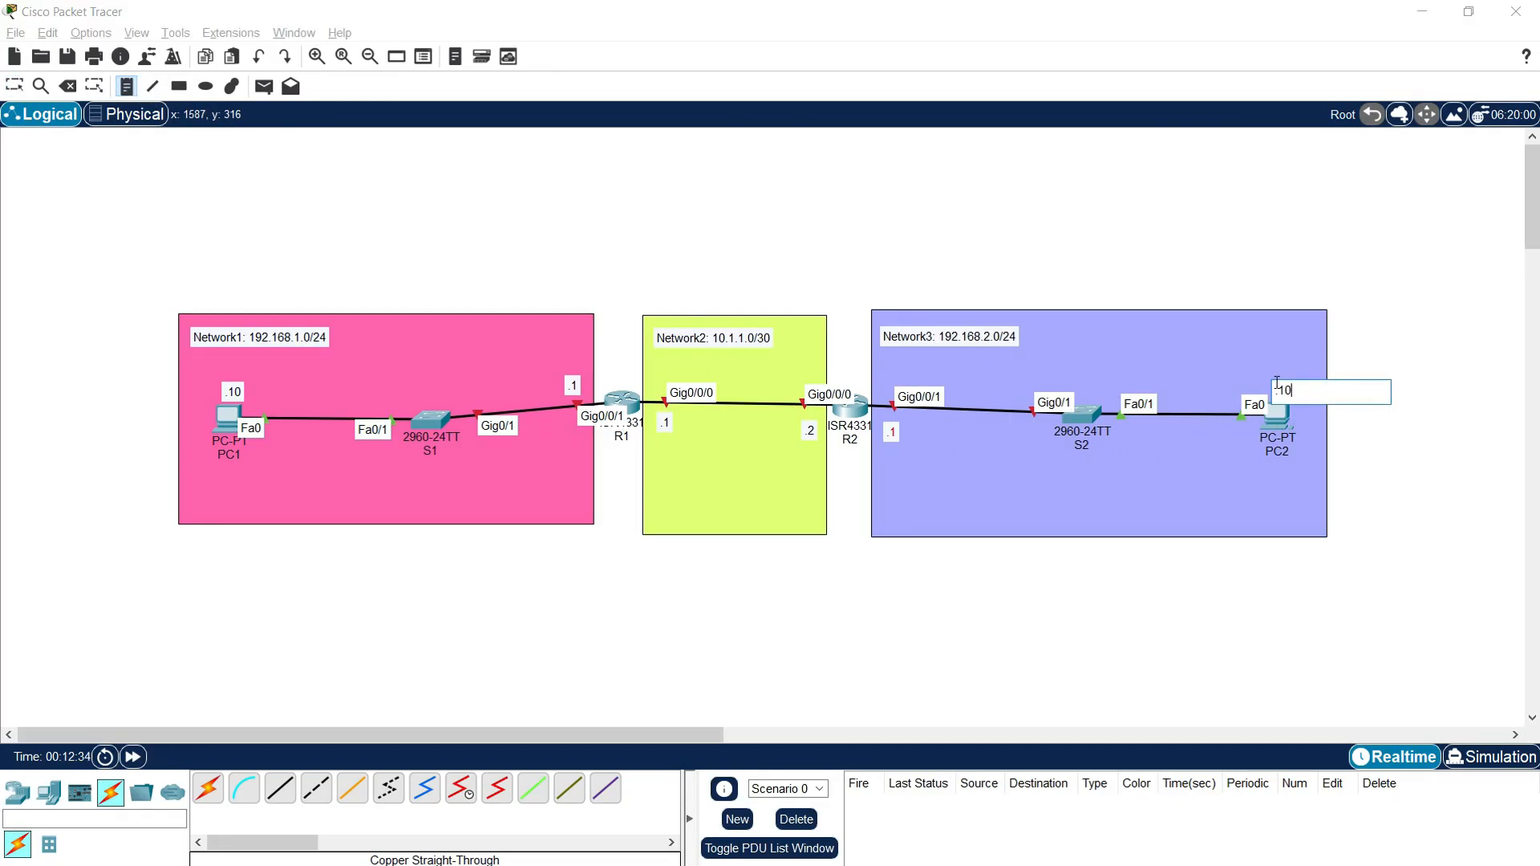
key("Escape")
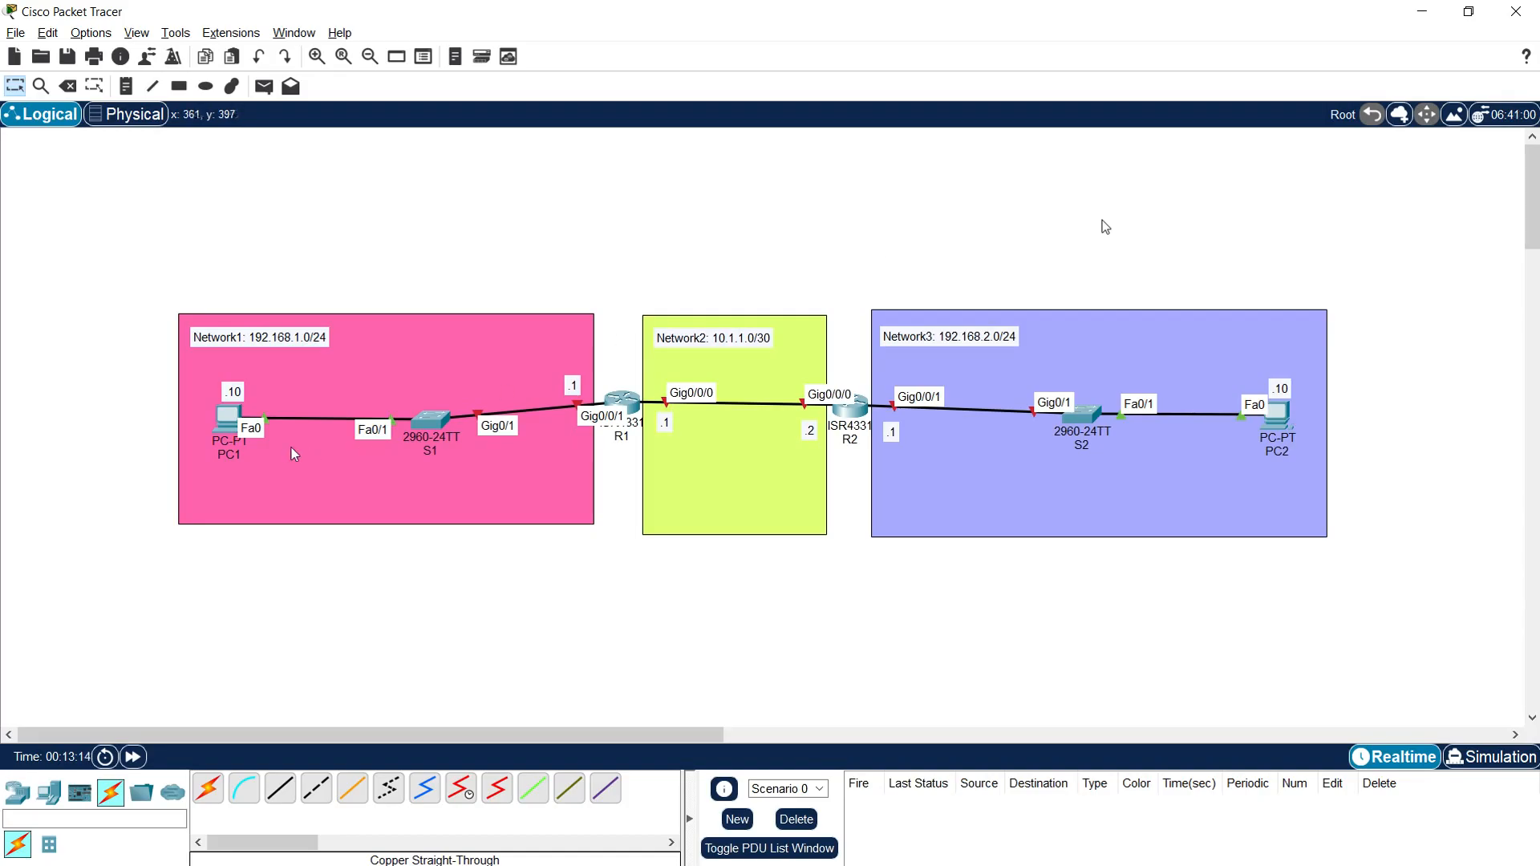
Step: Assign PC1 the static IPv4 address 192.168.1.10 with subnet mask 255.255.255.0
left_click(227, 417)
left_click(696, 204)
left_click_drag(696, 177, 912, 106)
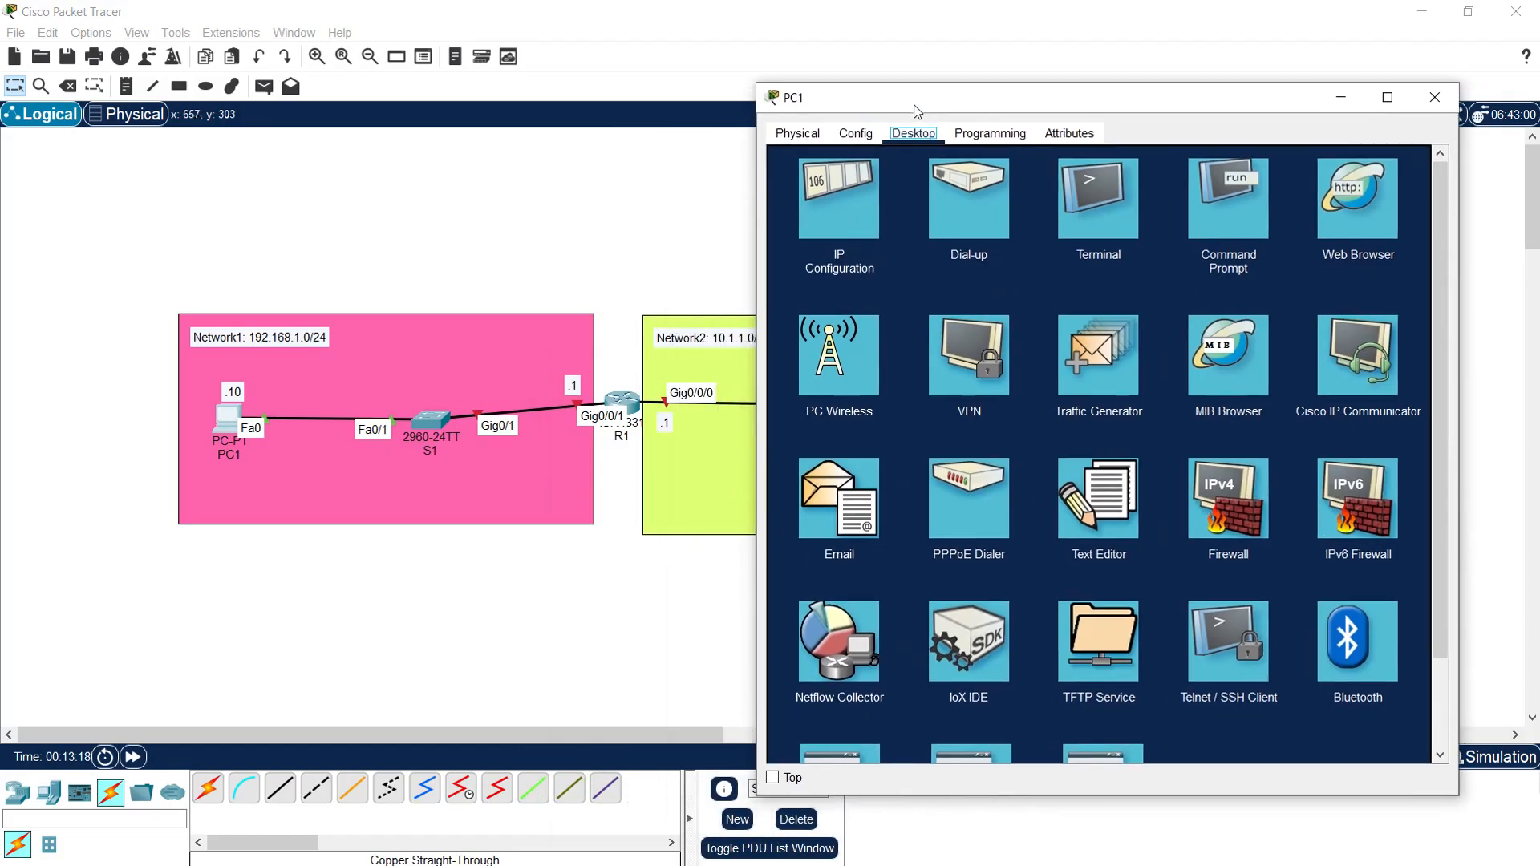
left_click(842, 207)
left_click(1019, 255)
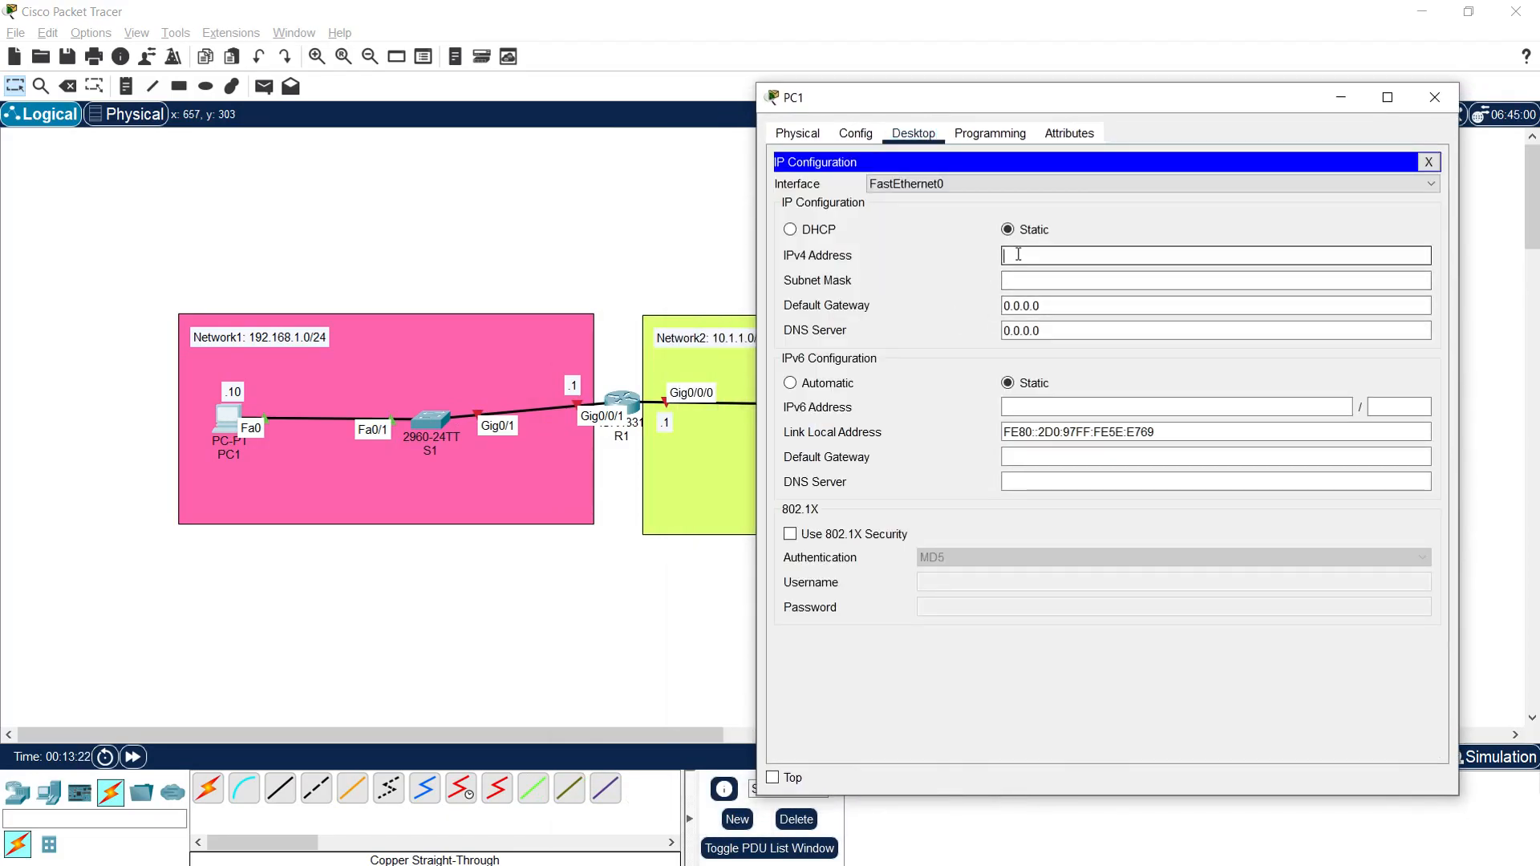
type("192.1")
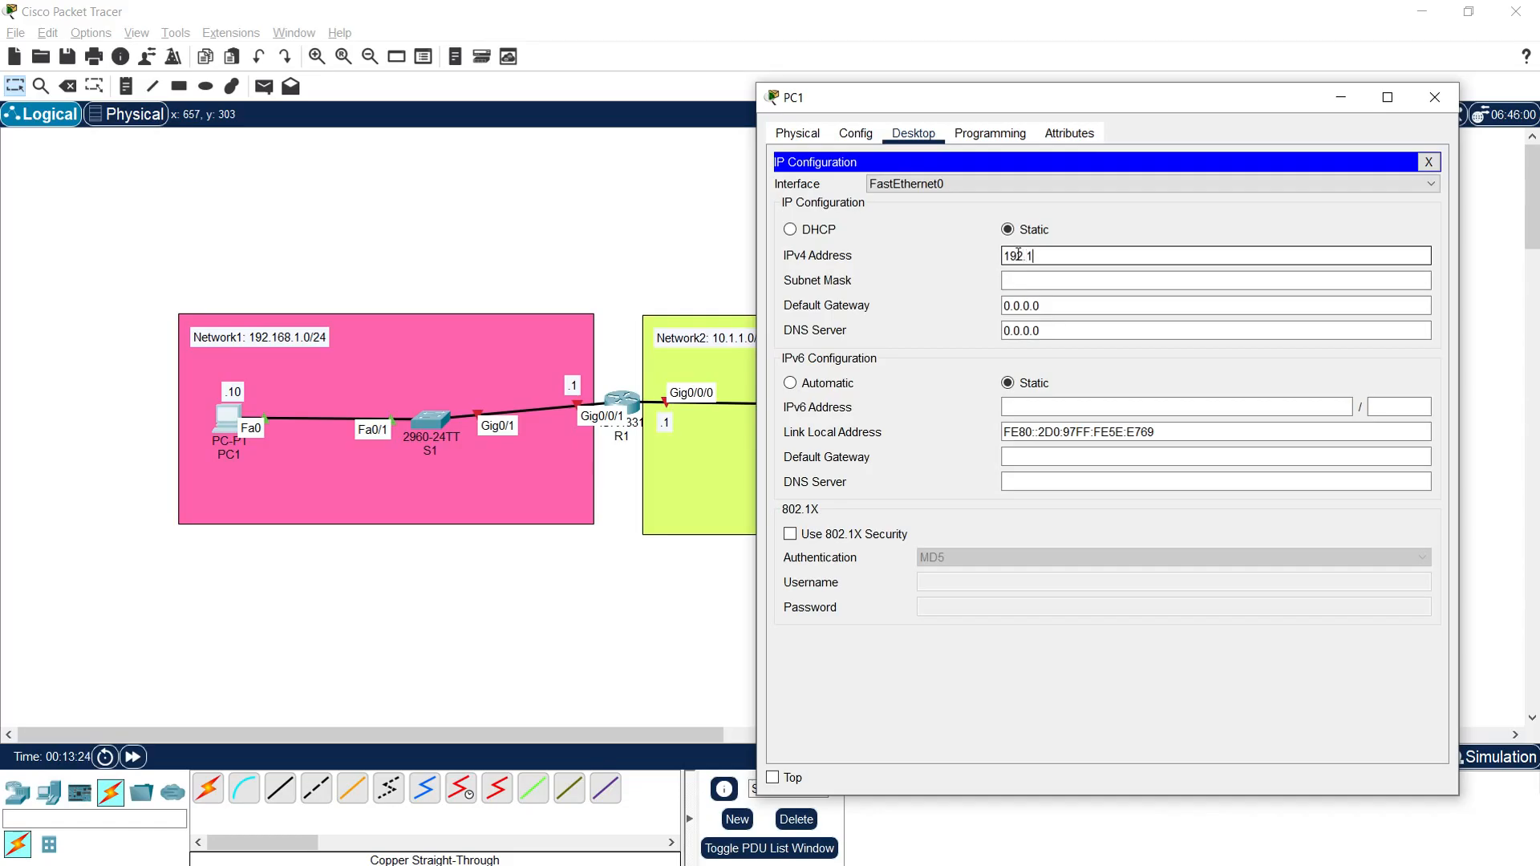
type("68.1.10")
key("Tab")
key("Tab")
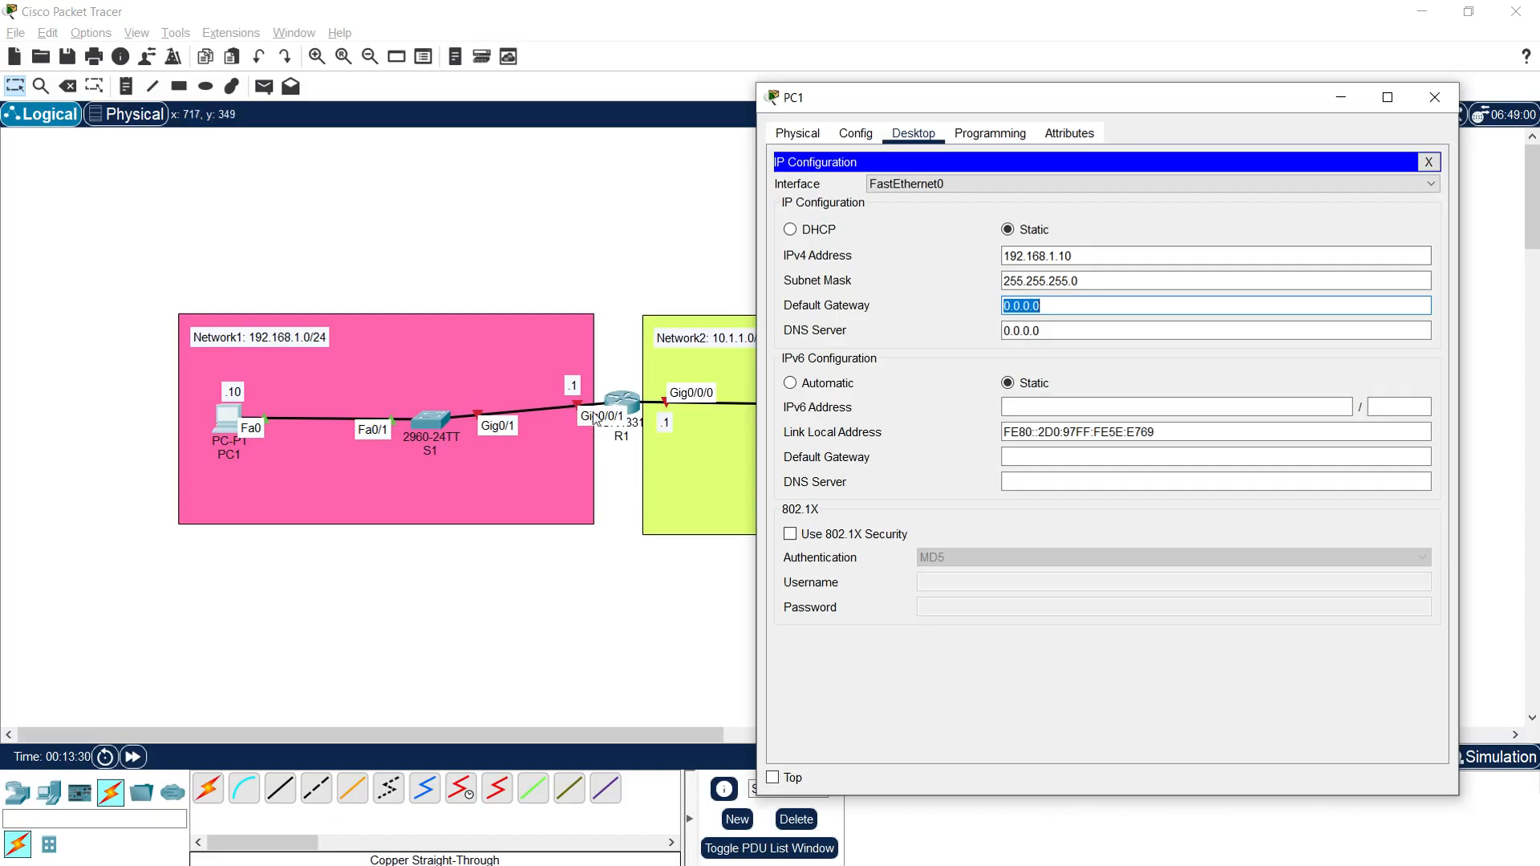
Step: Fill in PC1's default gateway from a copy of its IPv4 address, and close PC1's window
left_click_drag(1064, 256, 976, 263)
key("ctrl+c")
left_click_drag(1048, 307, 923, 302)
key("ctrl+v")
left_click(1065, 327)
left_click(1435, 97)
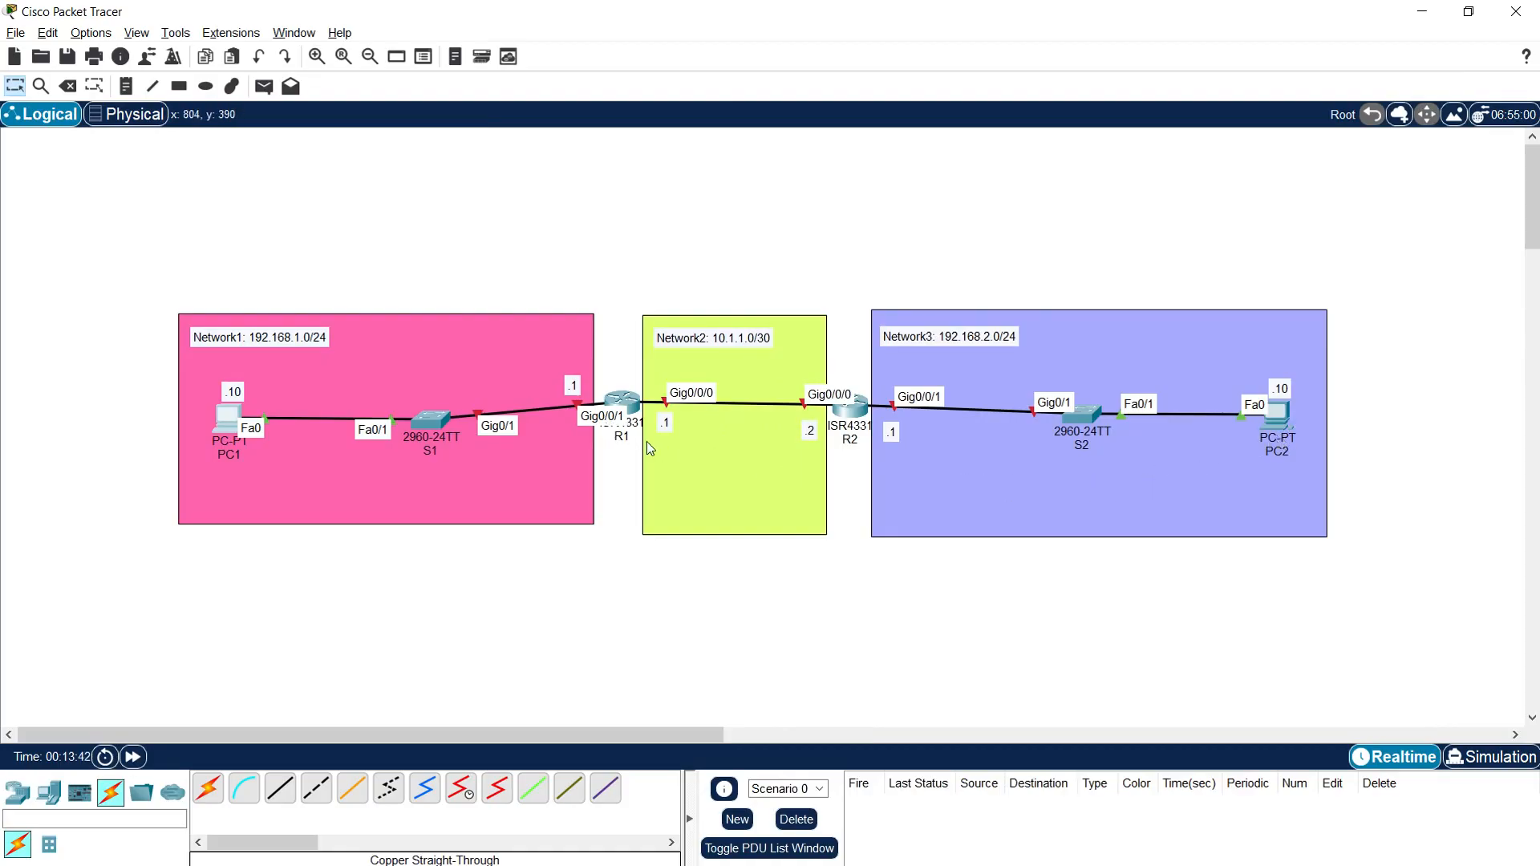
Step: Assign PC2 the static IPv4 address 192.168.2.10 with subnet mask 255.255.255.0
left_click(1277, 413)
left_click(696, 204)
left_click(633, 246)
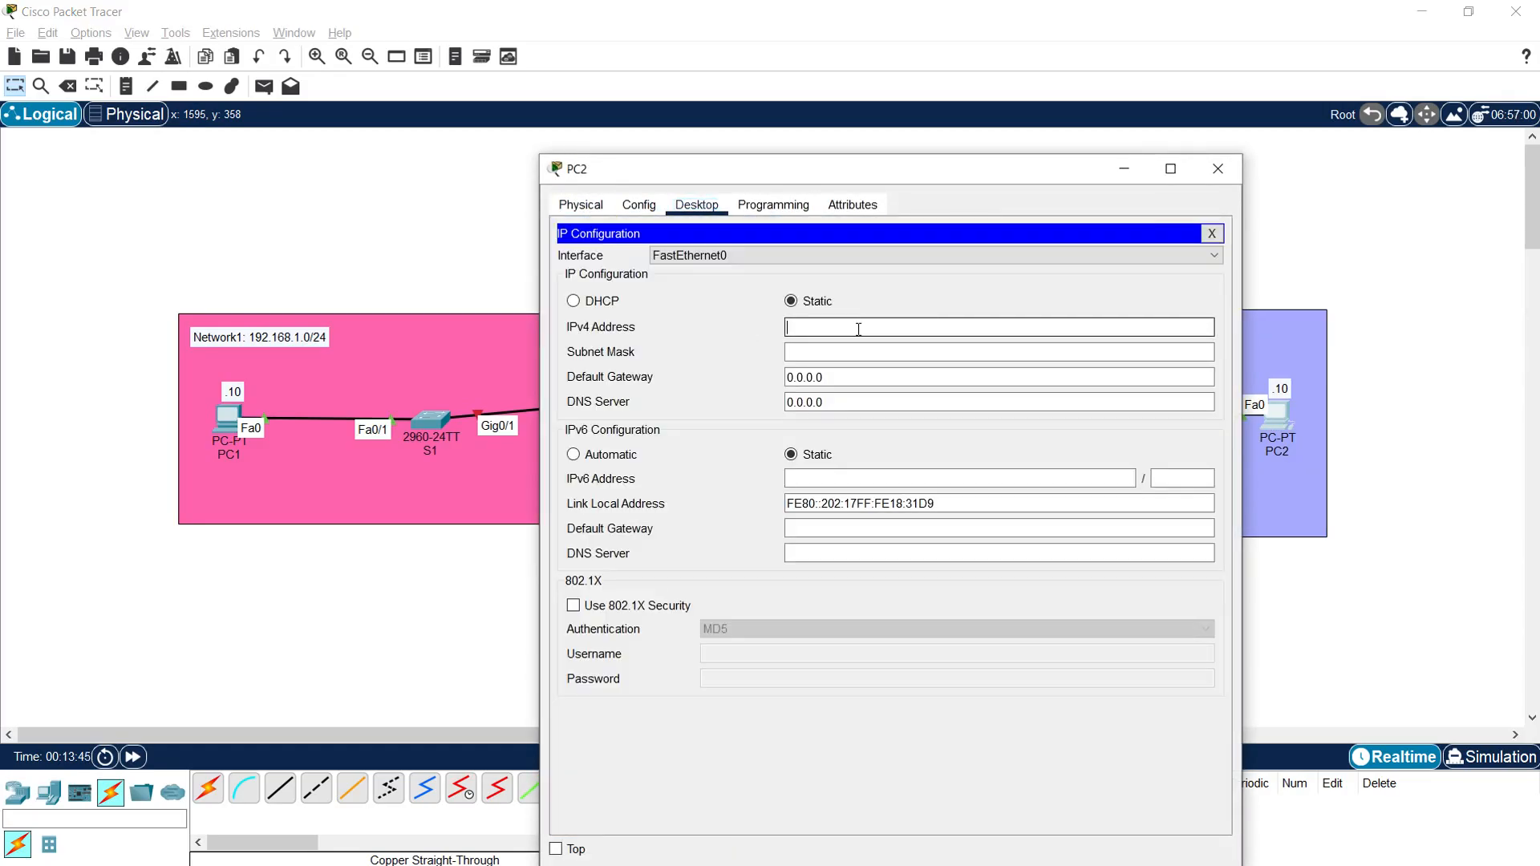
type("192.16")
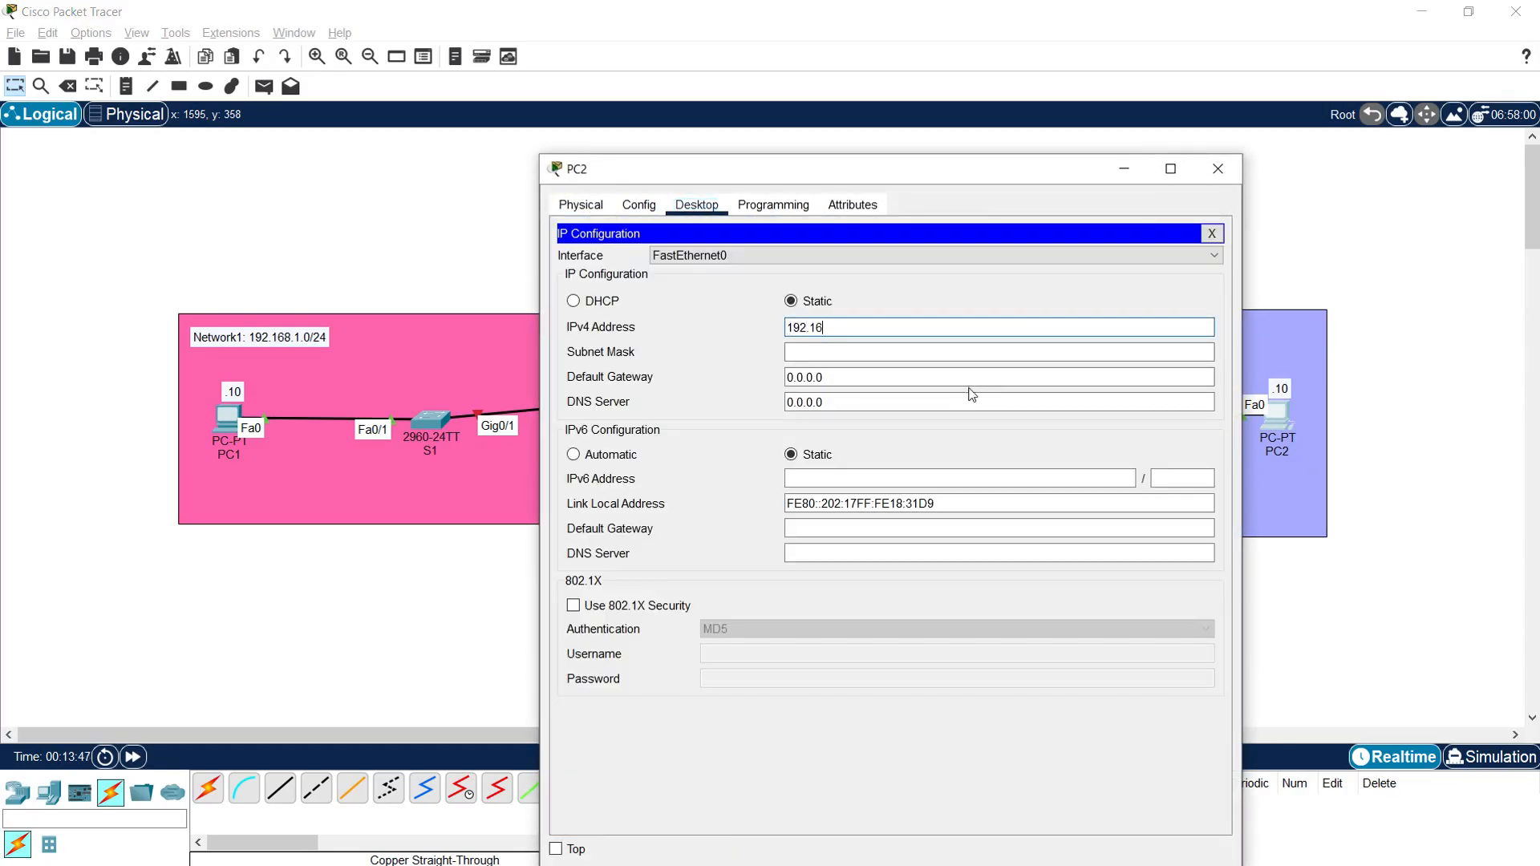
type("8.2.10")
key("Tab")
Step: Set PC2's default gateway to 192.168.2.1 and close PC2's window
key("Tab")
type("192")
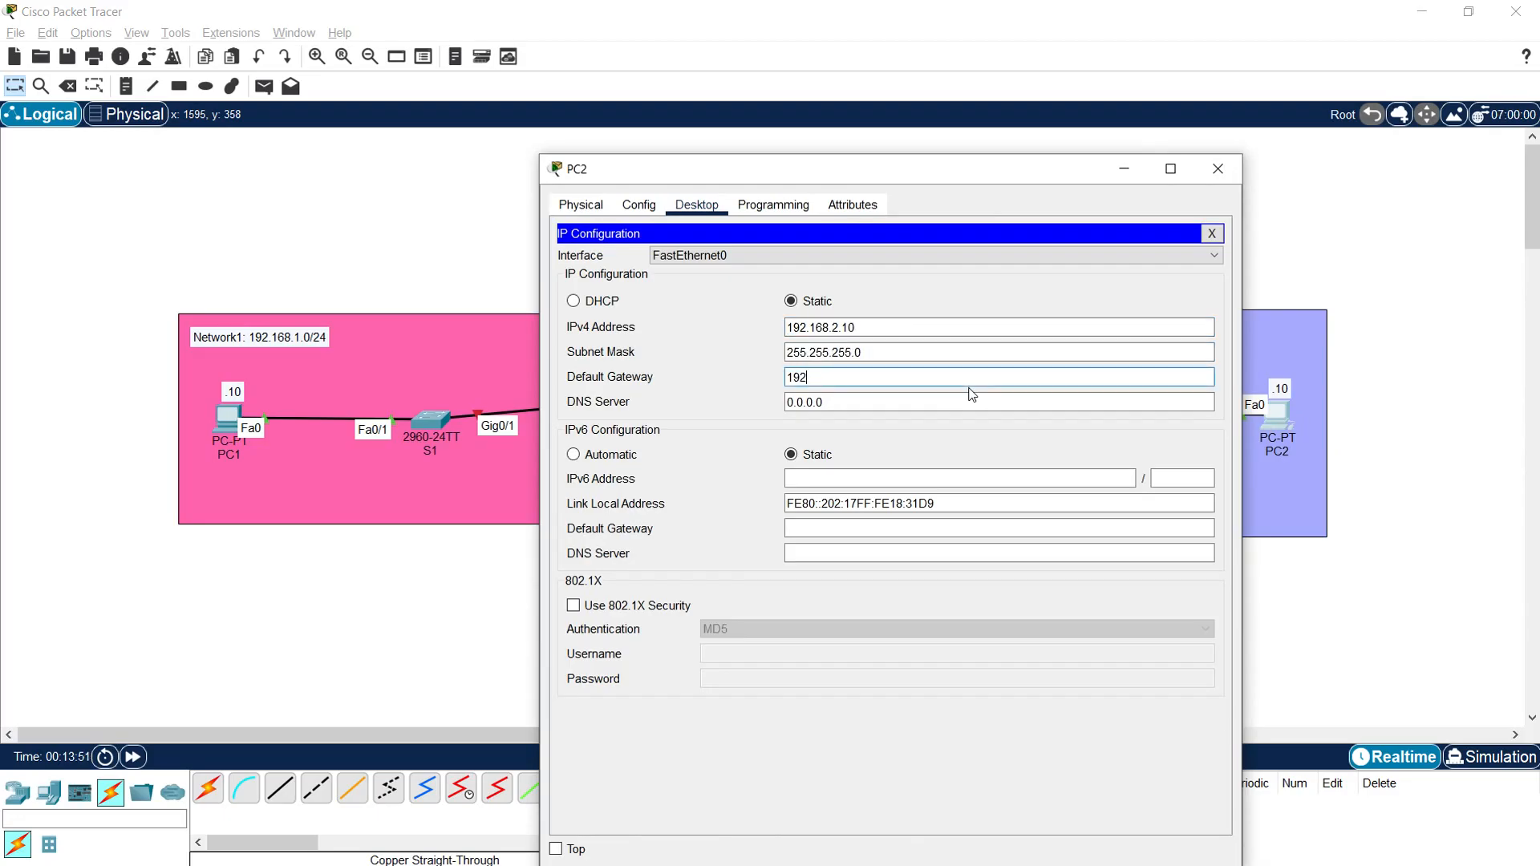
type(".168.2.1")
key("Tab")
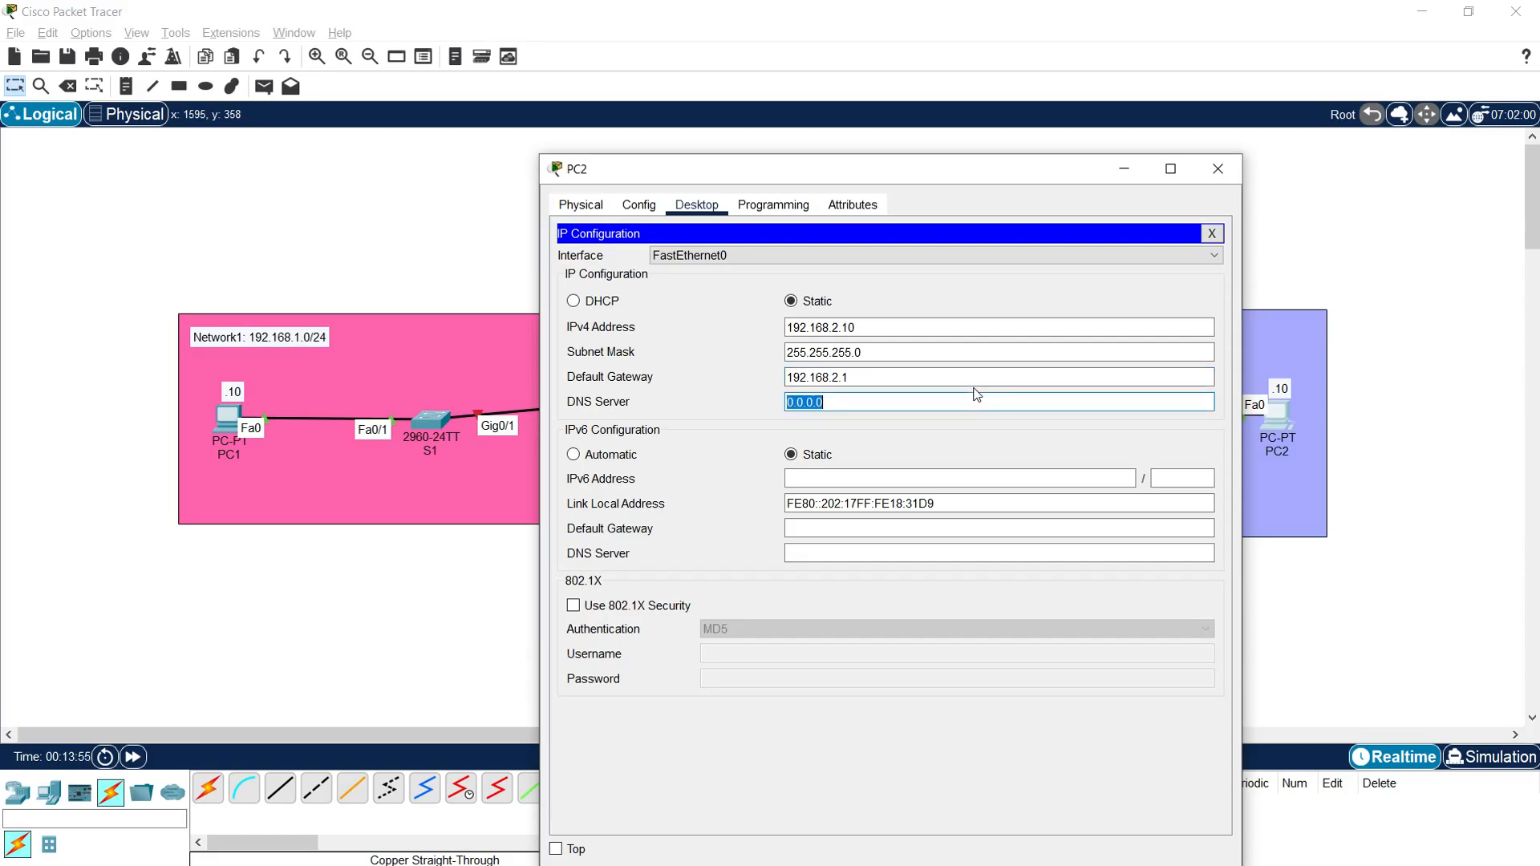
left_click(1218, 170)
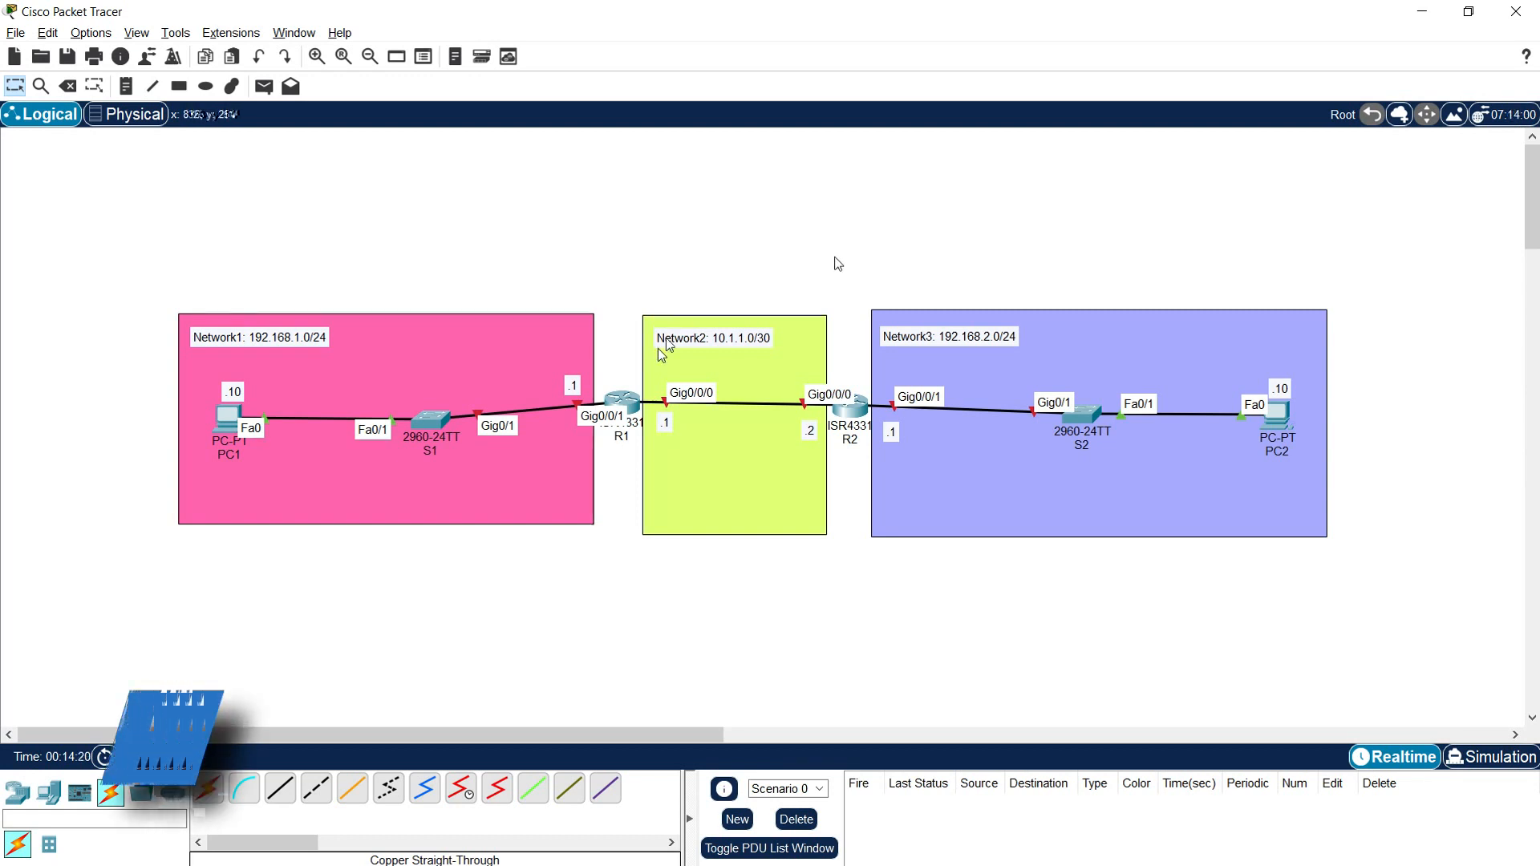
Step: Open R1's command line in a widened window and decline the initial configuration dialog with "no"
left_click(622, 401)
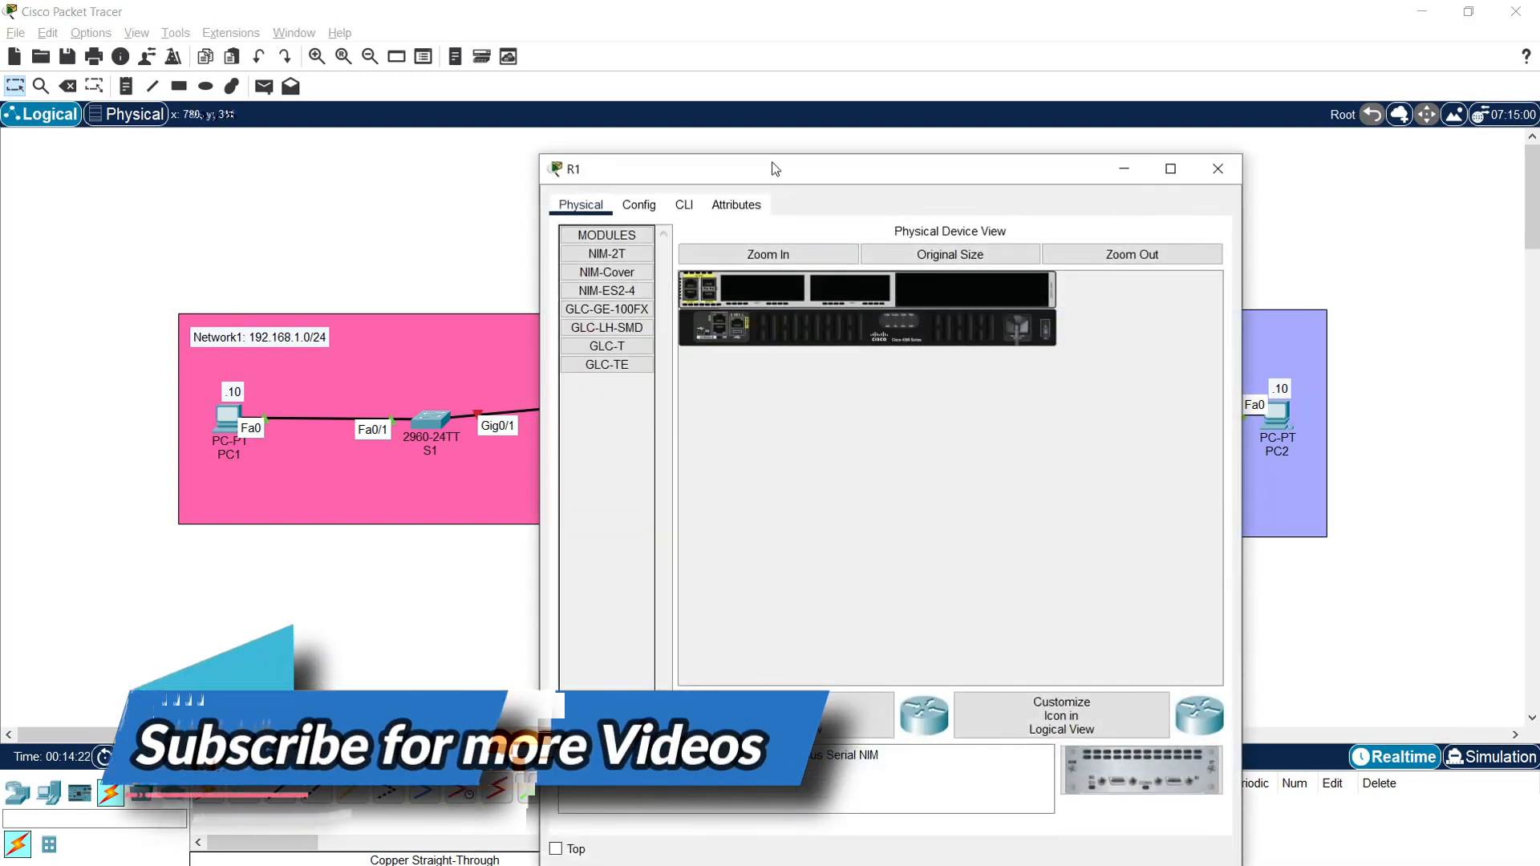
left_click_drag(774, 165, 763, 69)
left_click(675, 97)
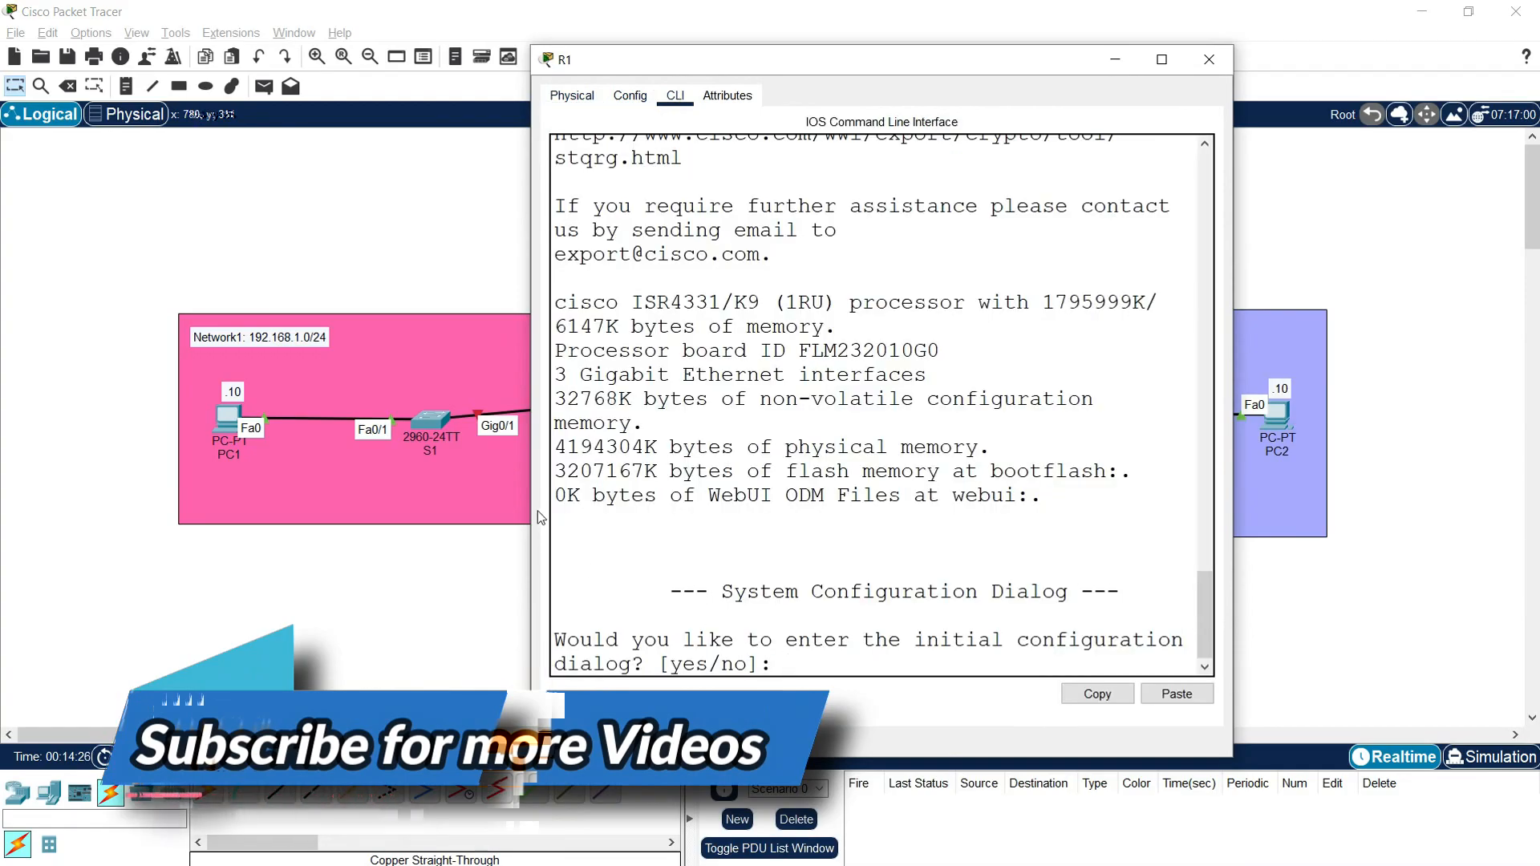
left_click_drag(530, 497, 248, 497)
left_click_drag(939, 56, 964, 38)
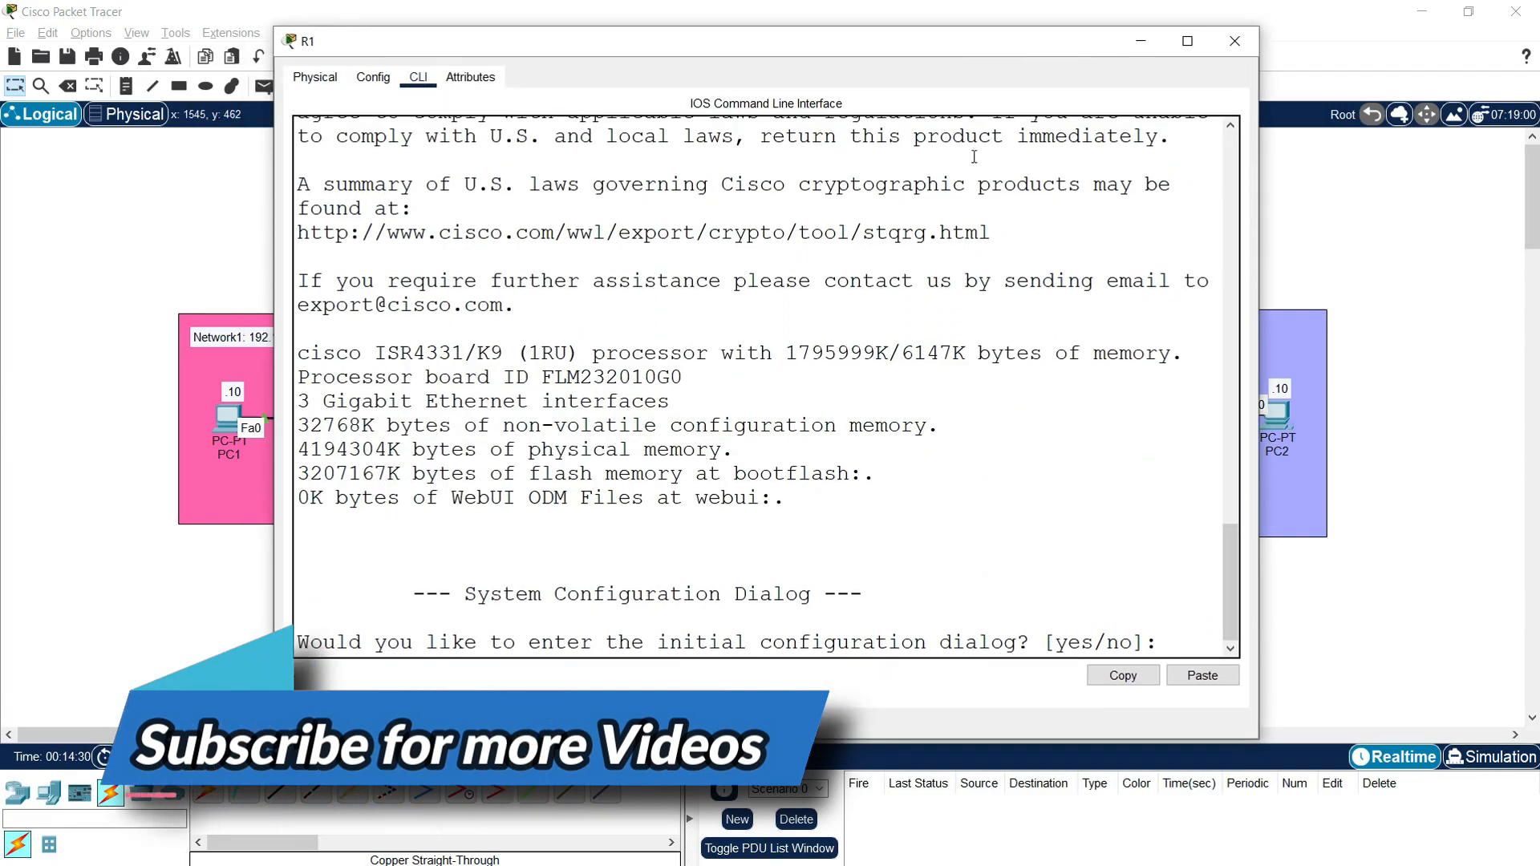
type("no")
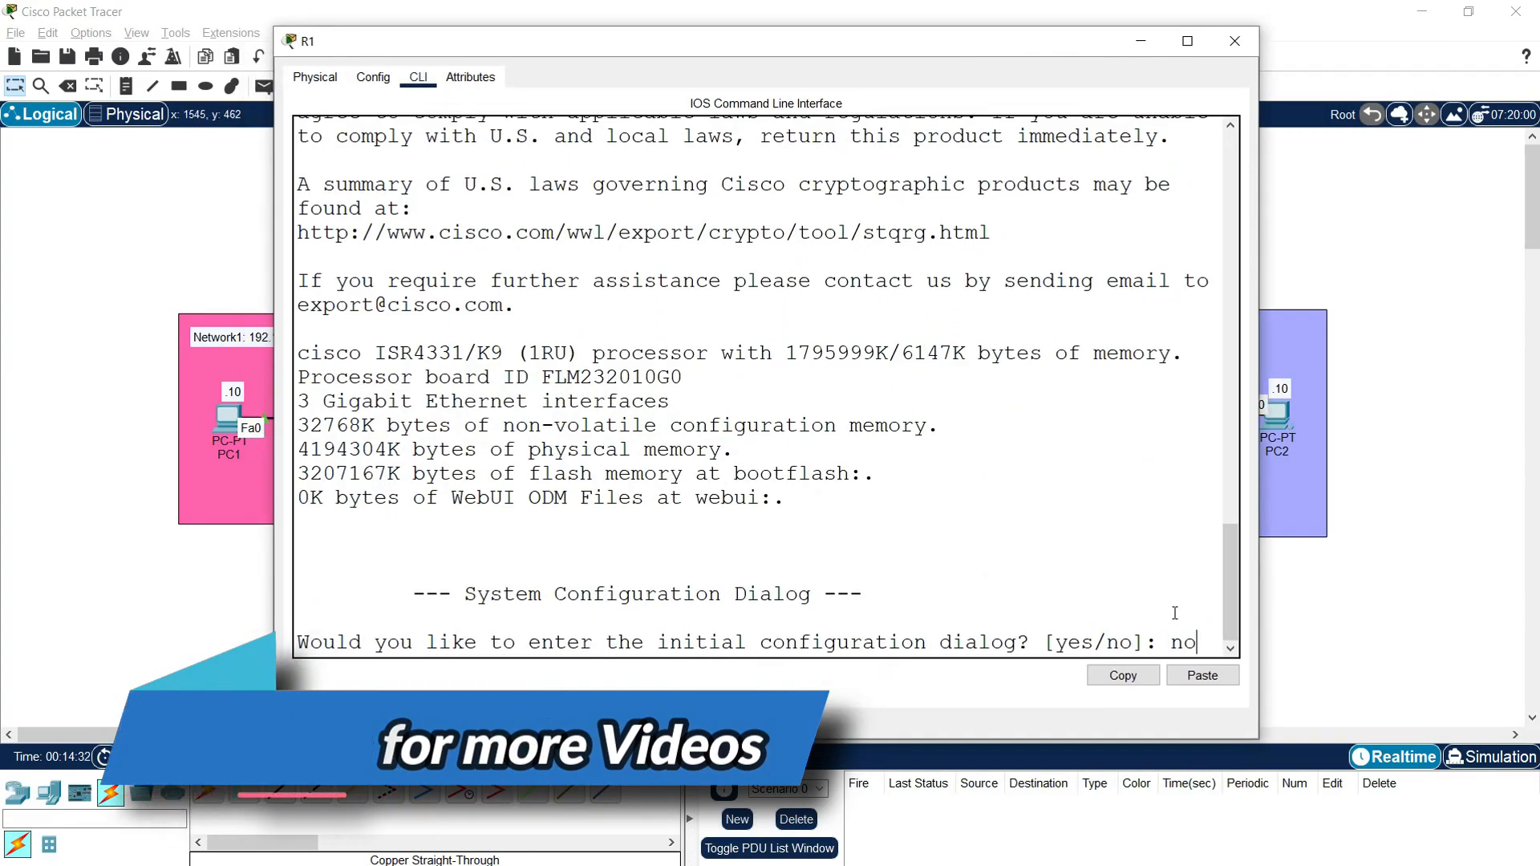
key("Return")
key("Return")
Step: Enter global configuration mode with "enable" and "conf t", and set the router's hostname to R1
type("enable")
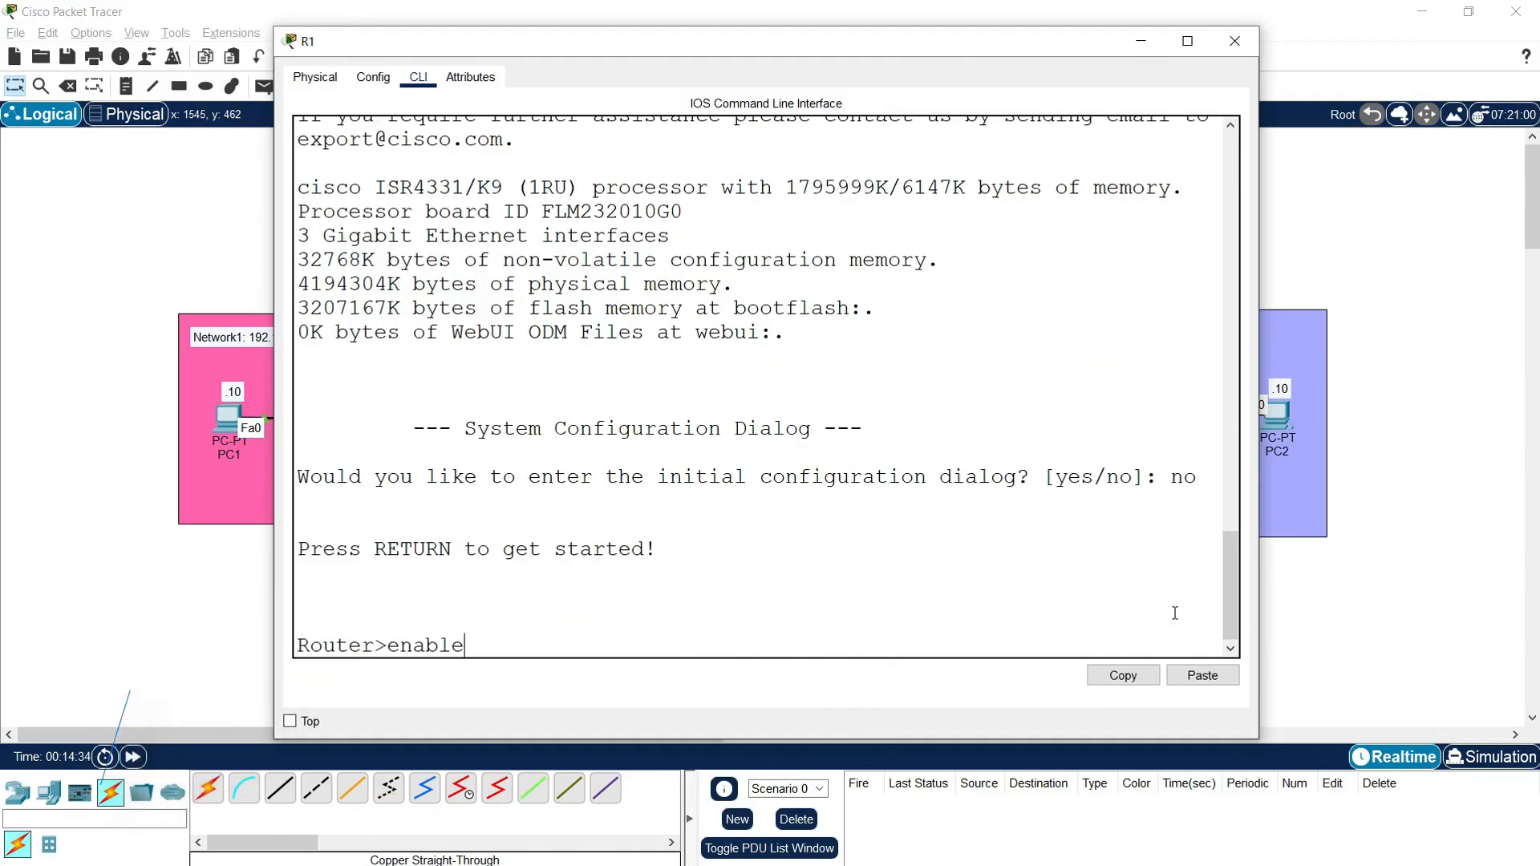
key("Return")
type("conf t")
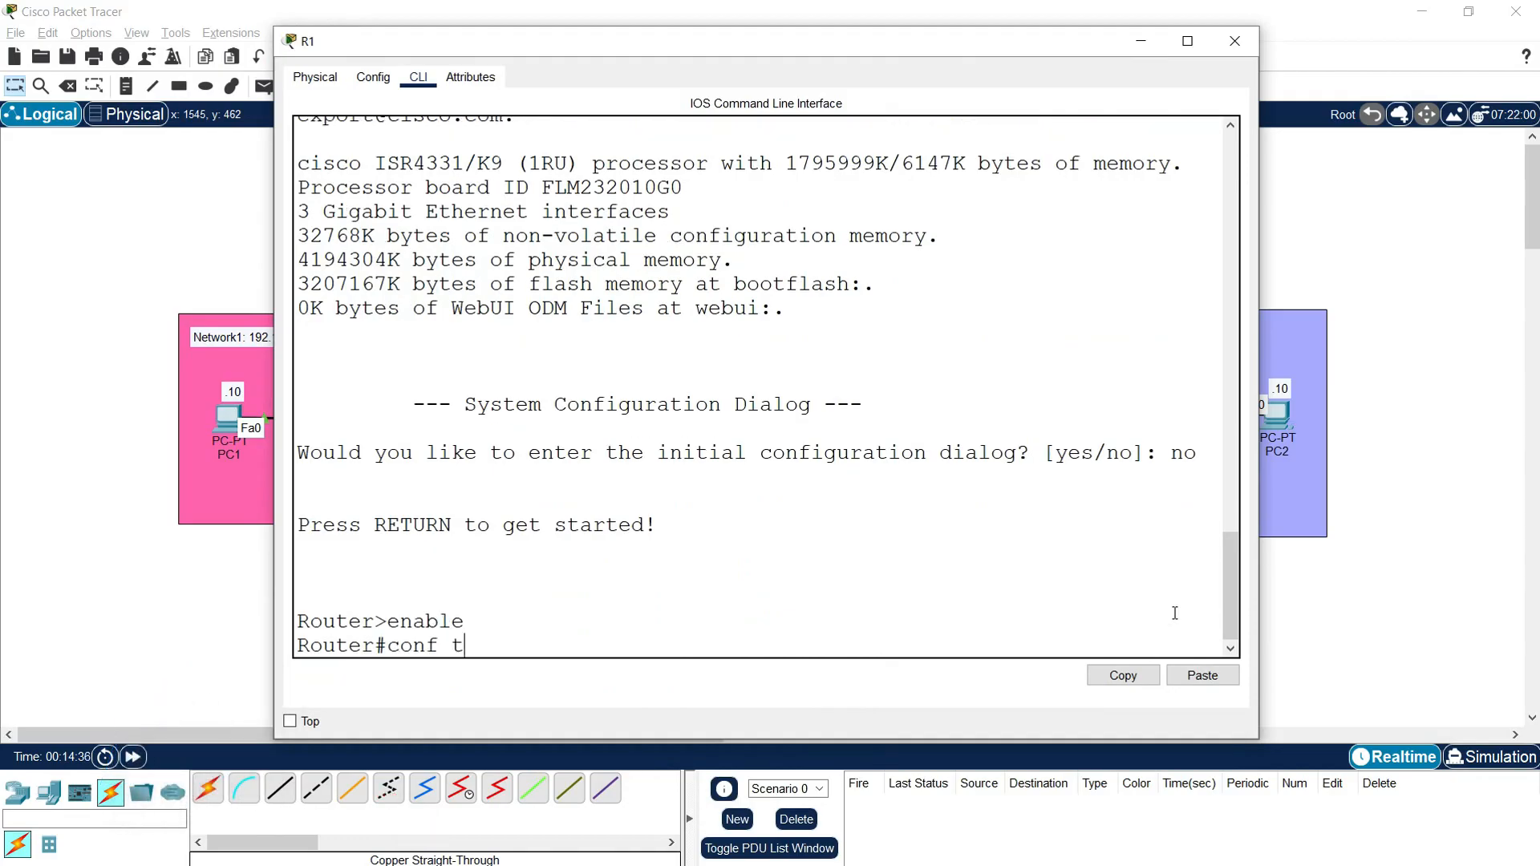
key("Return")
type("hostname ")
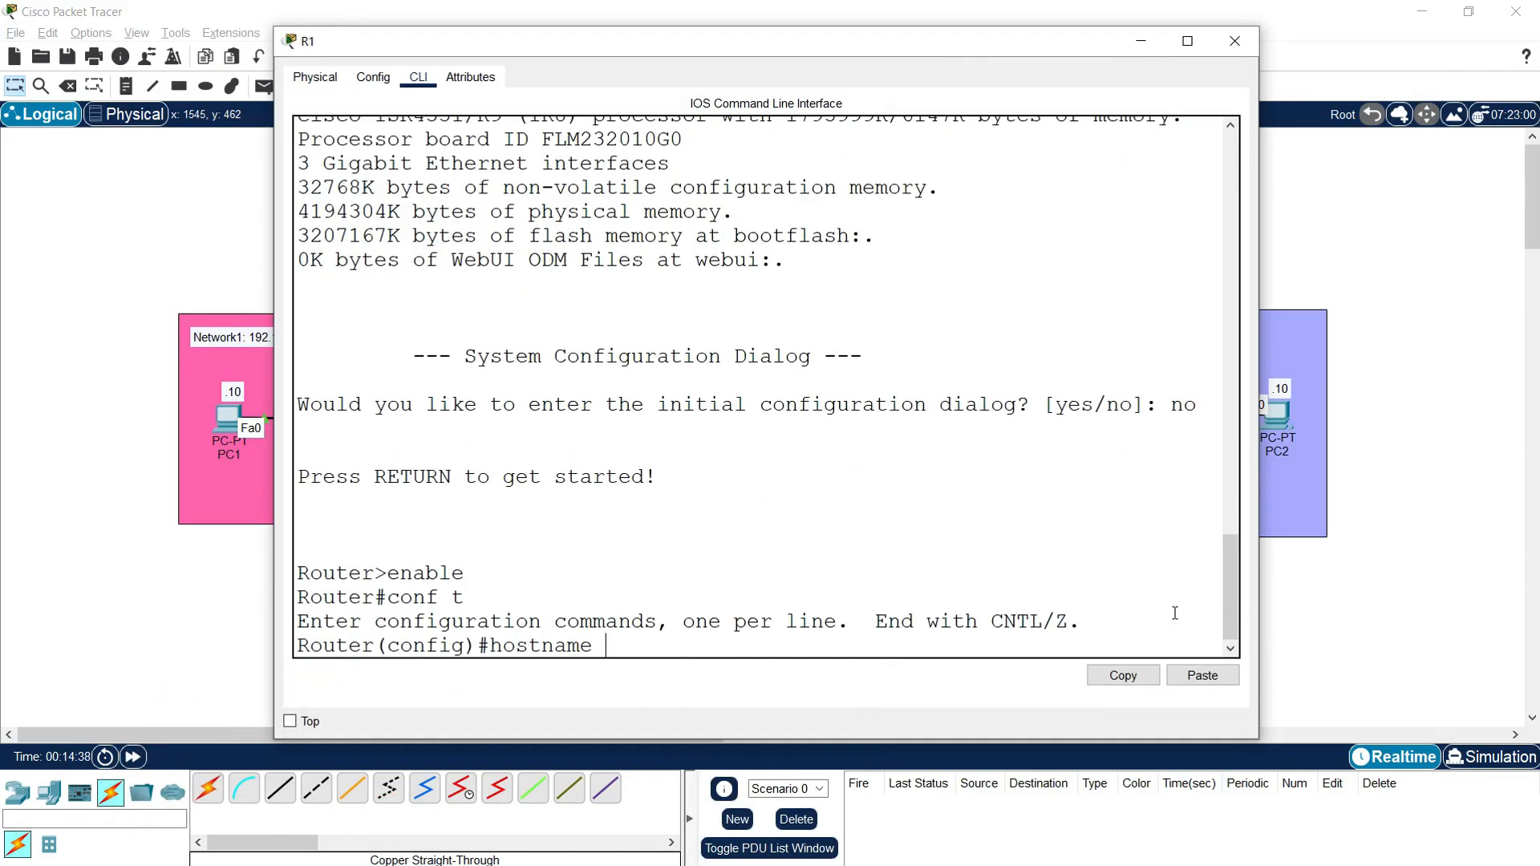
type("R1")
key("Return")
Step: Disable DNS lookup on R1 with "no ip domain-lookup"
type("no ip domain-lookup")
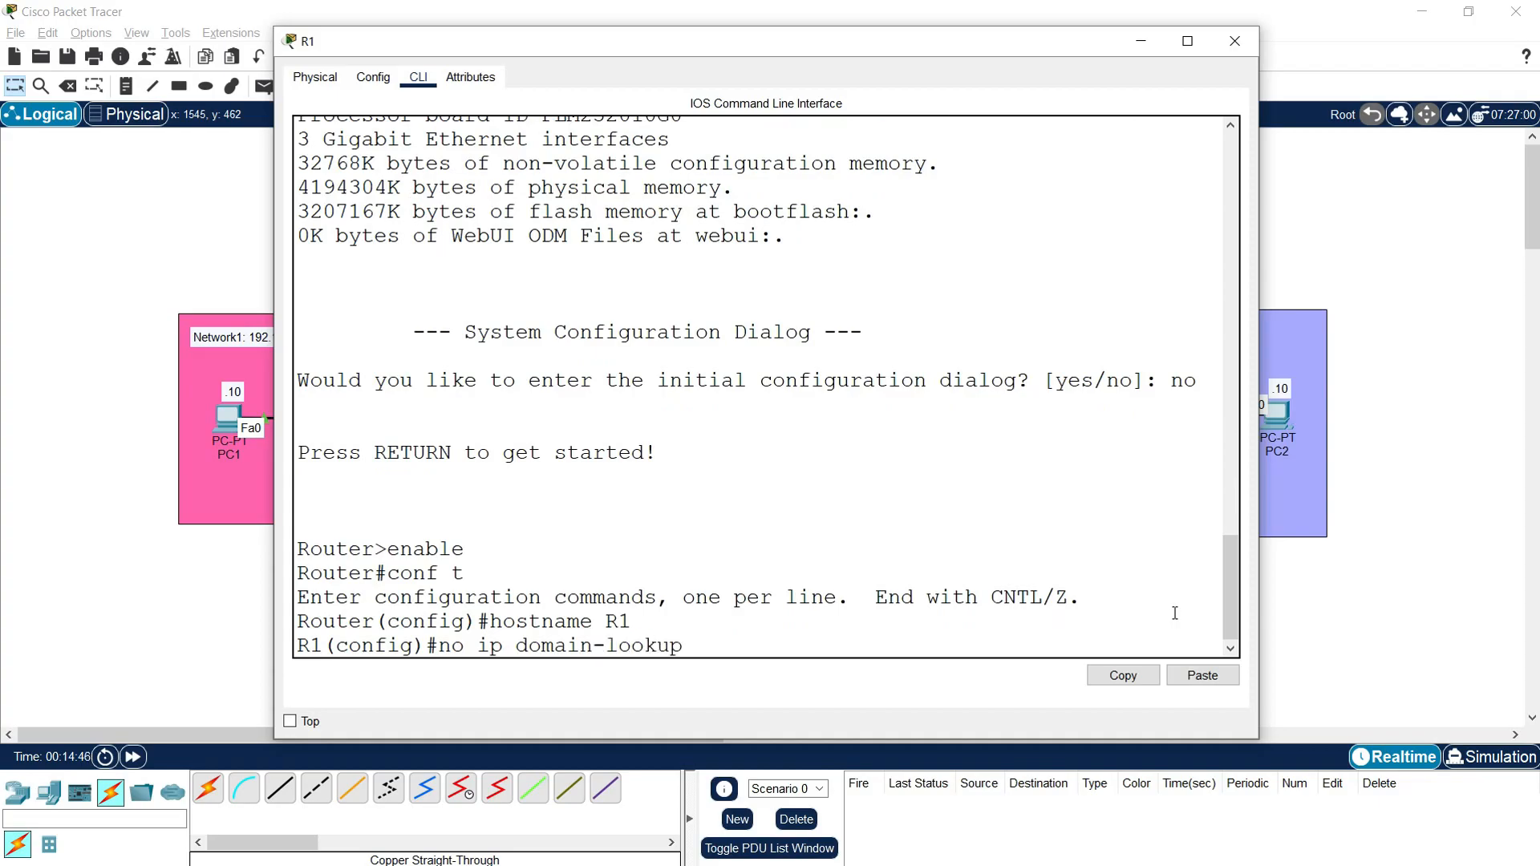
key("Return")
key("Return")
key("Return")
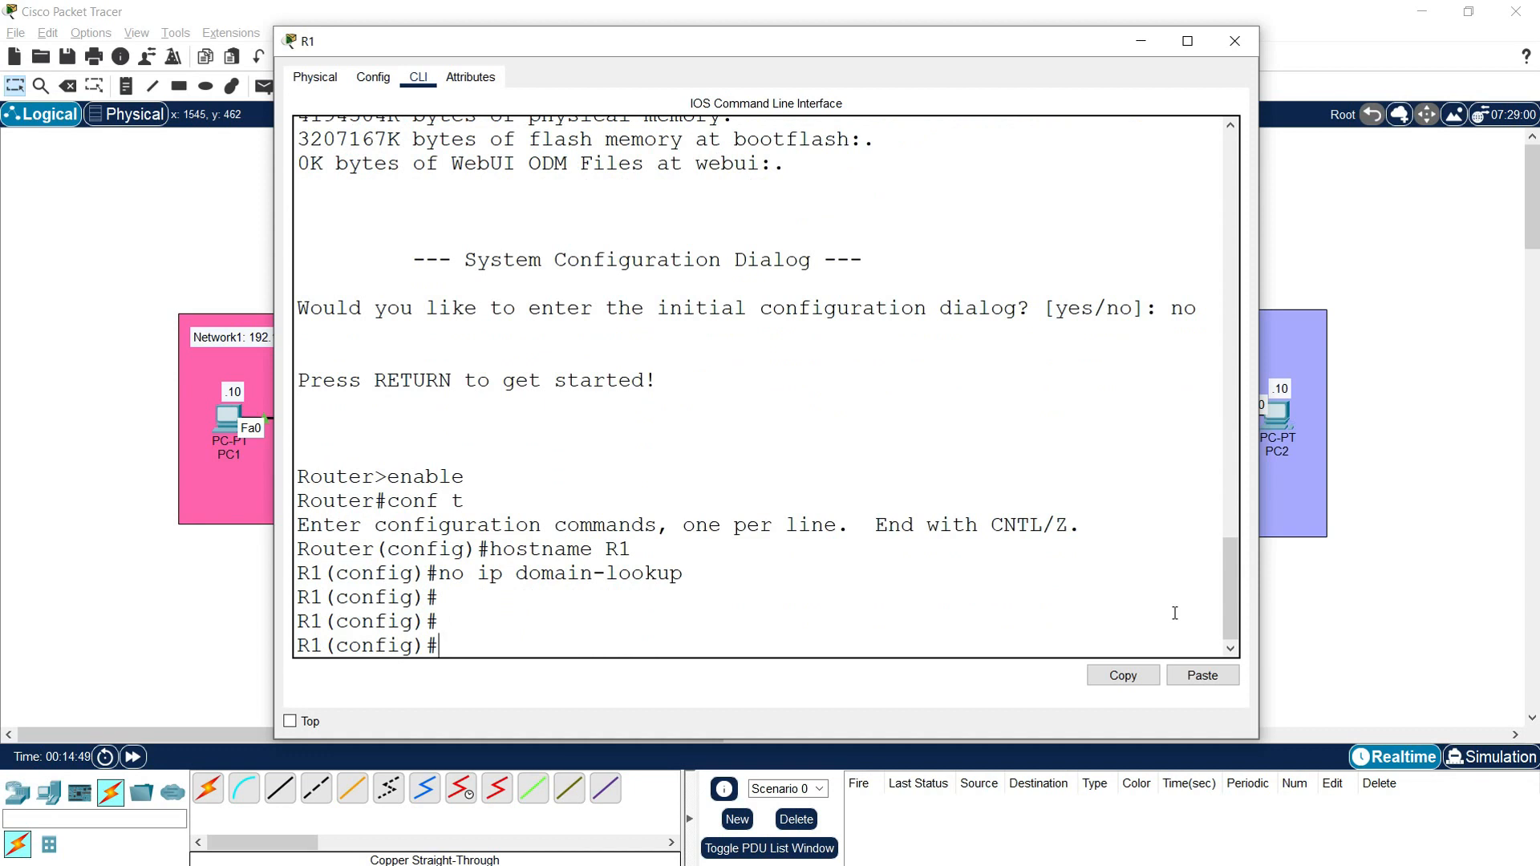
Step: Configure R1's interface g0/0/1 with IP address 192.168.1.1 and mask 255.255.255.0, checking the port against the topology
type("interface g0/0/1")
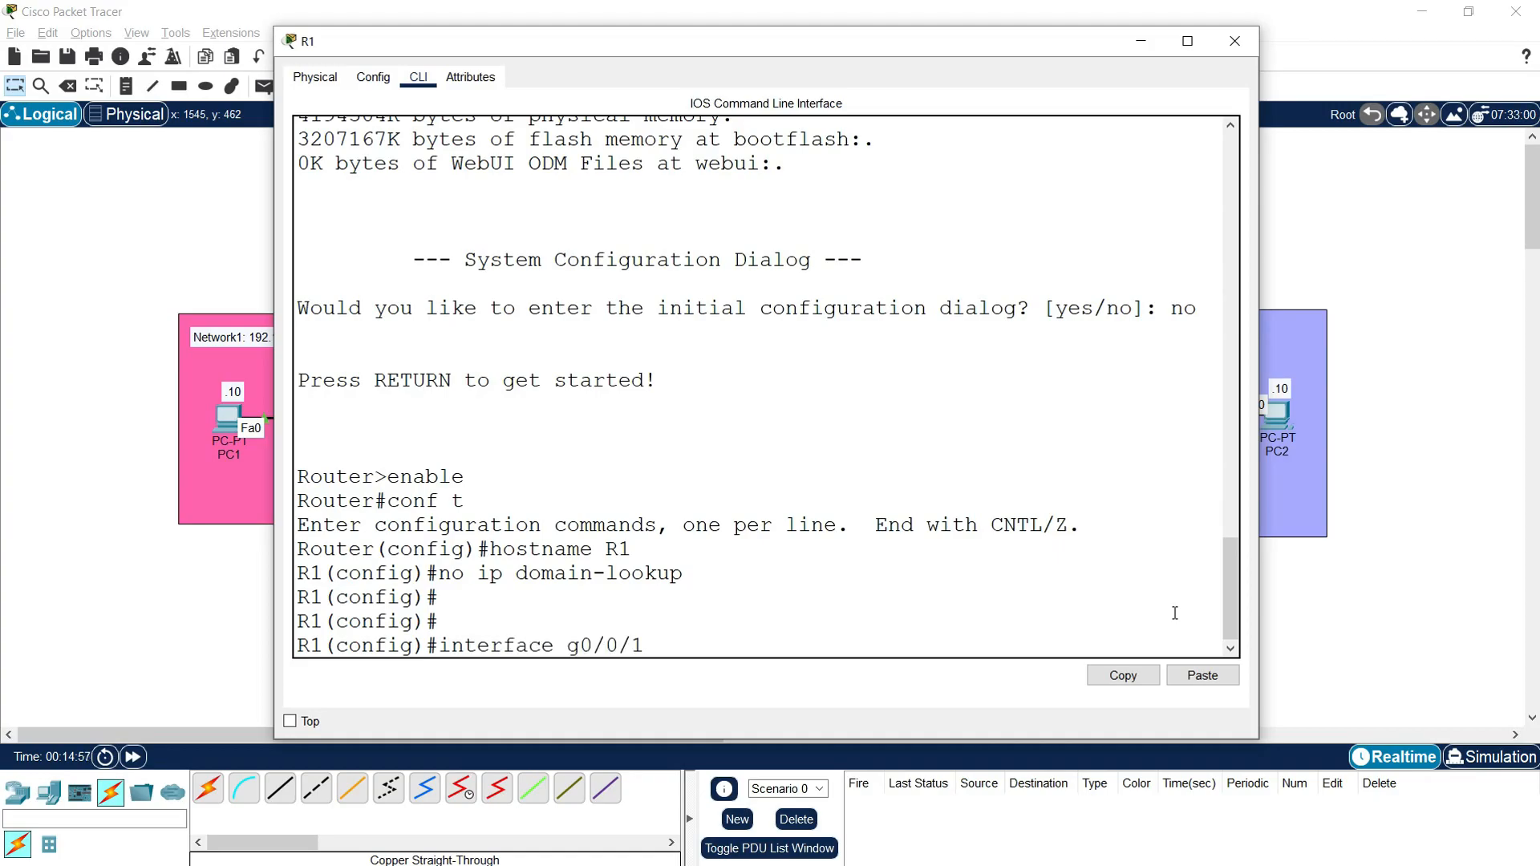
key("Return")
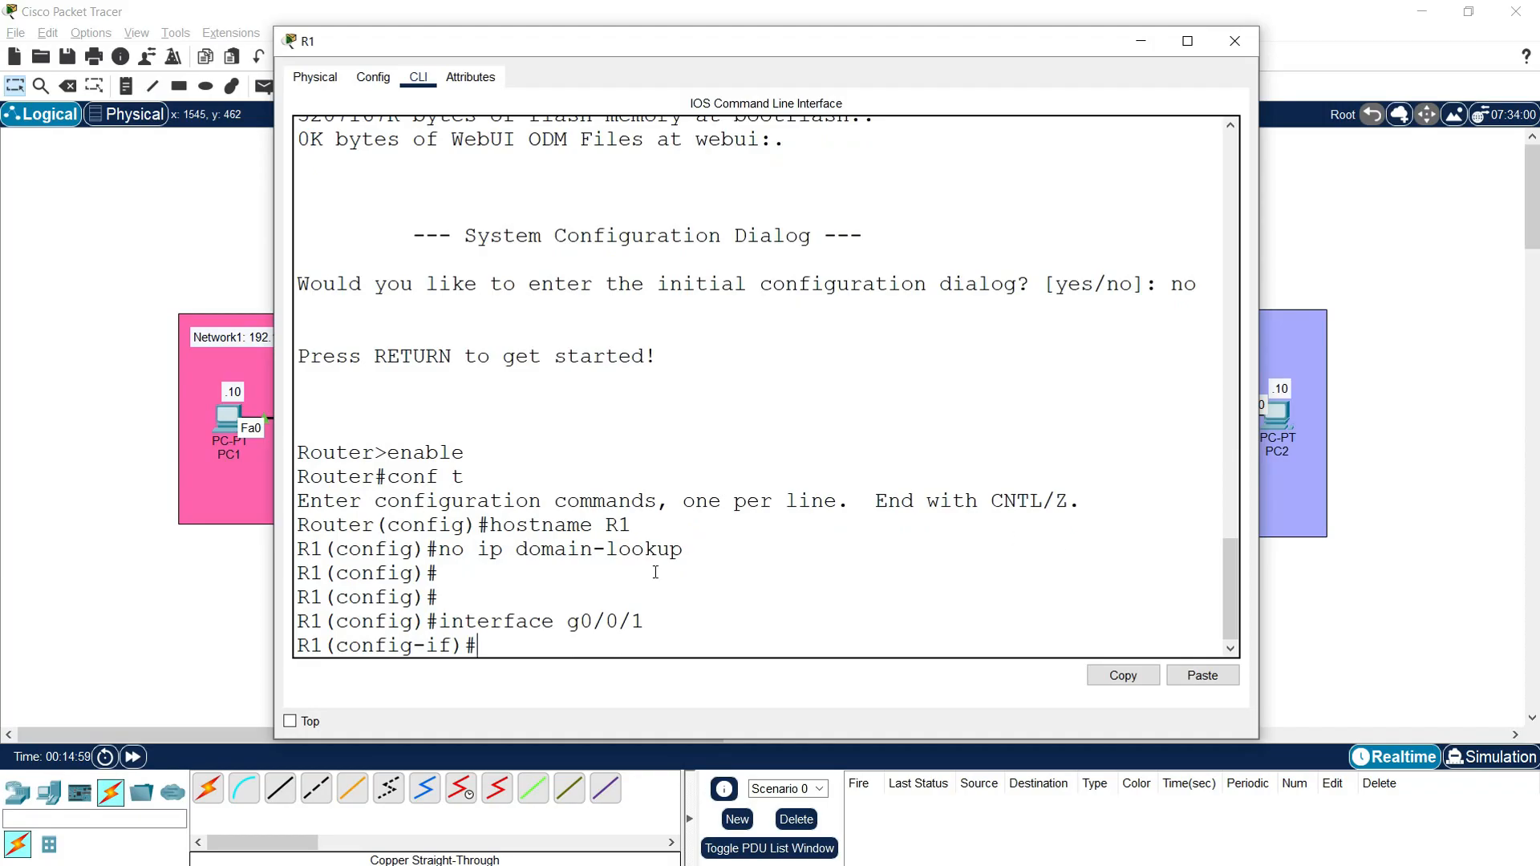
left_click(163, 612)
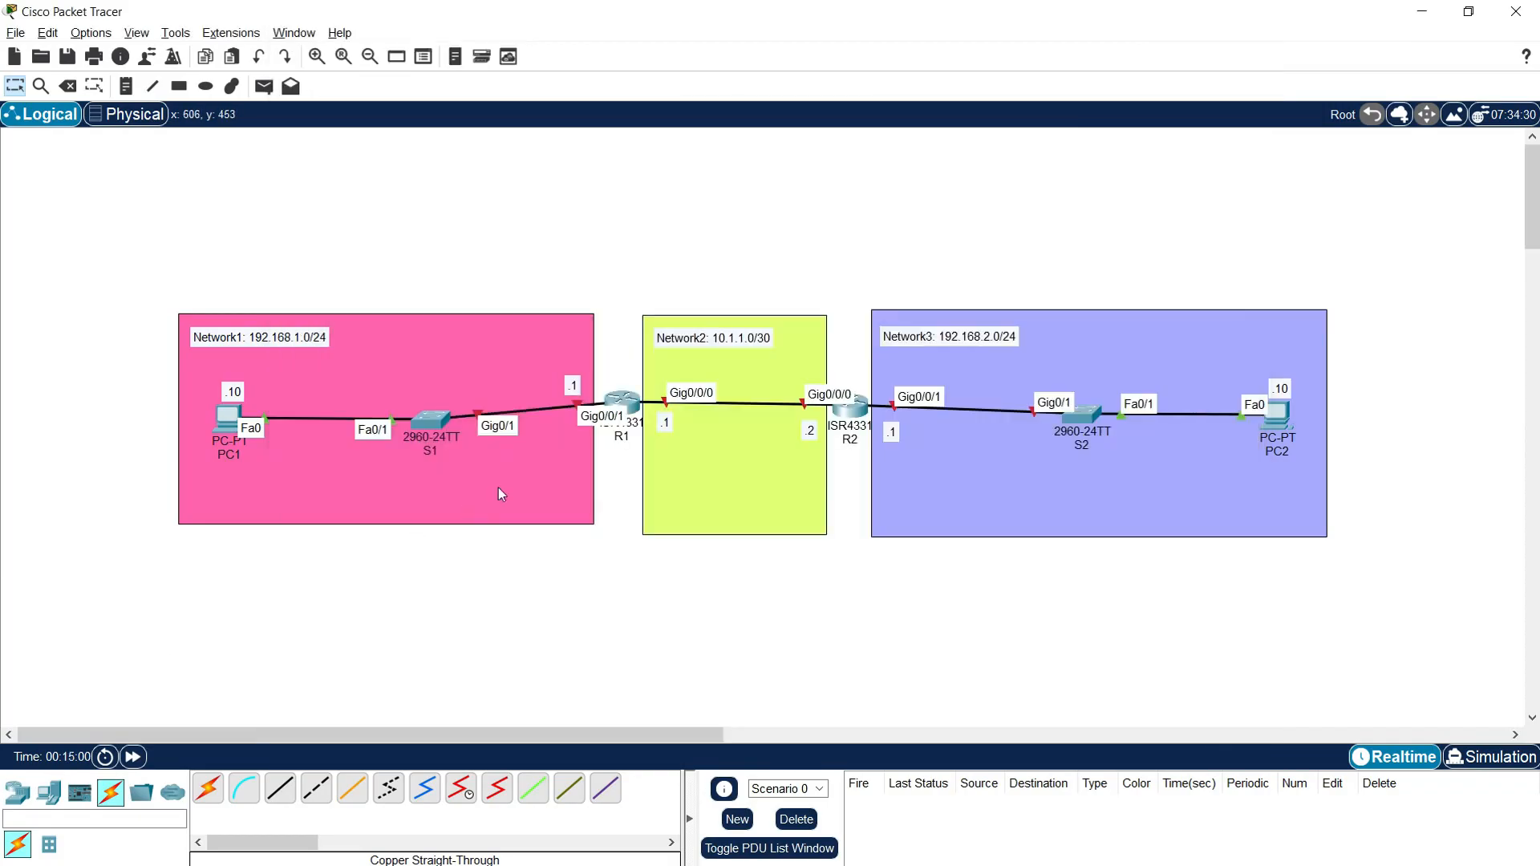
left_click(619, 408)
type("ip address")
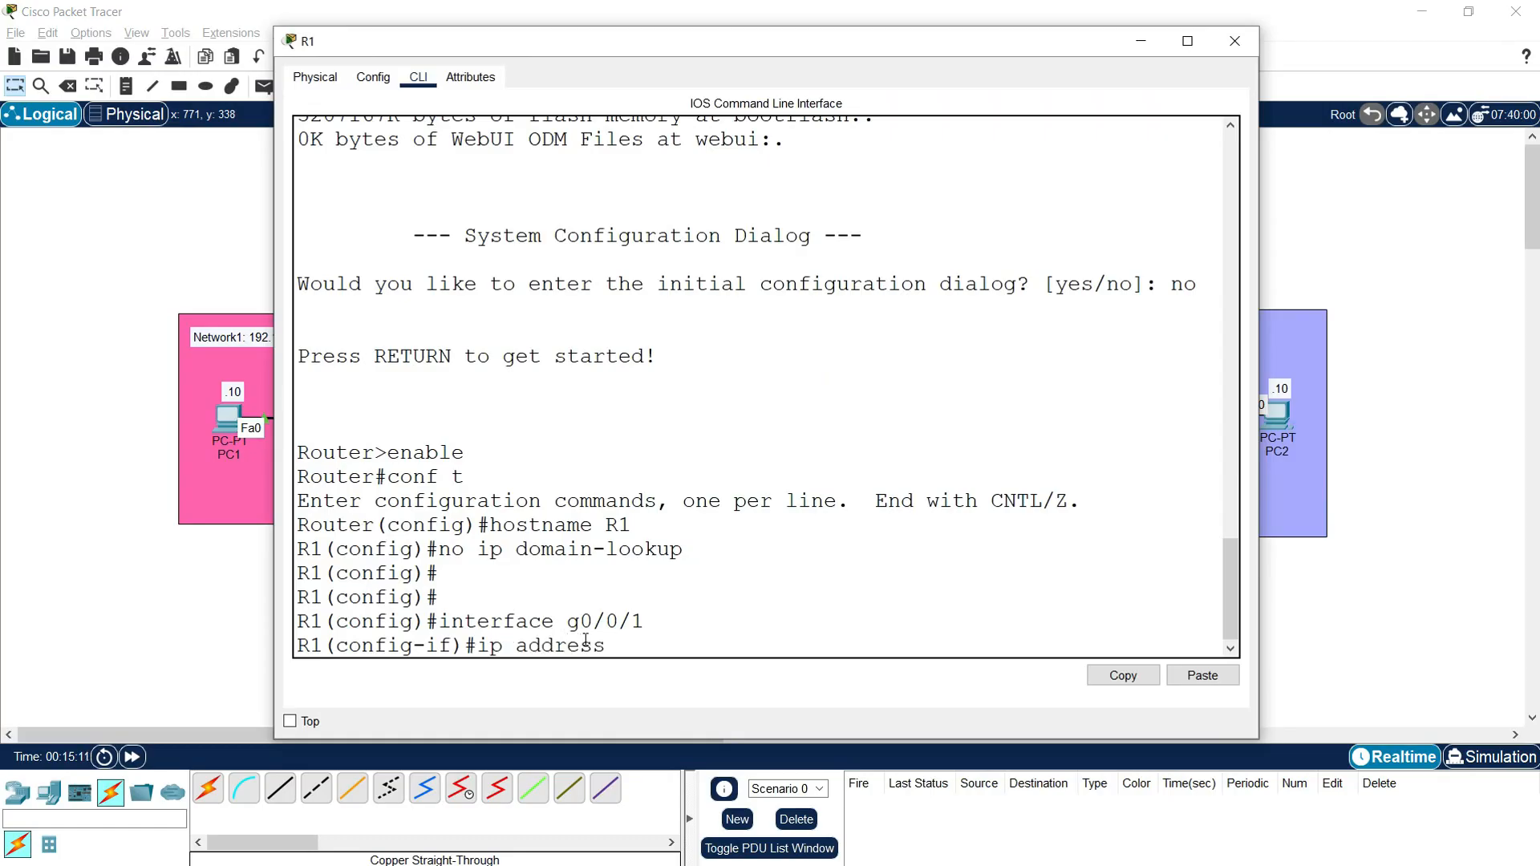
type(" 192.168.1.1")
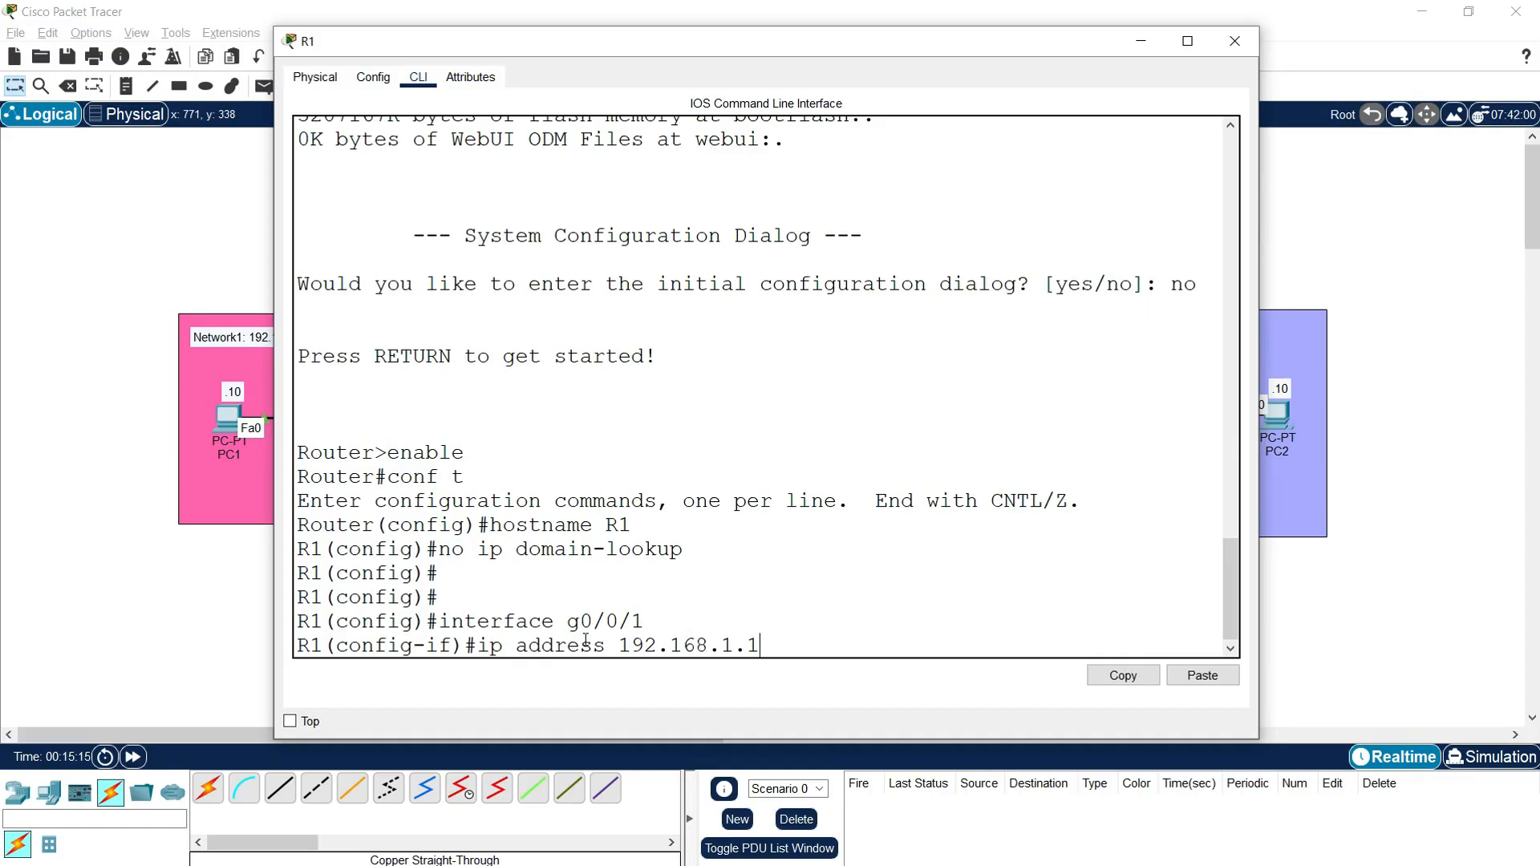
type(" 255.255.255.0")
key("Return")
Step: Enable R1's interface g0/0/1 with "no shutdown"
type("no shutdown")
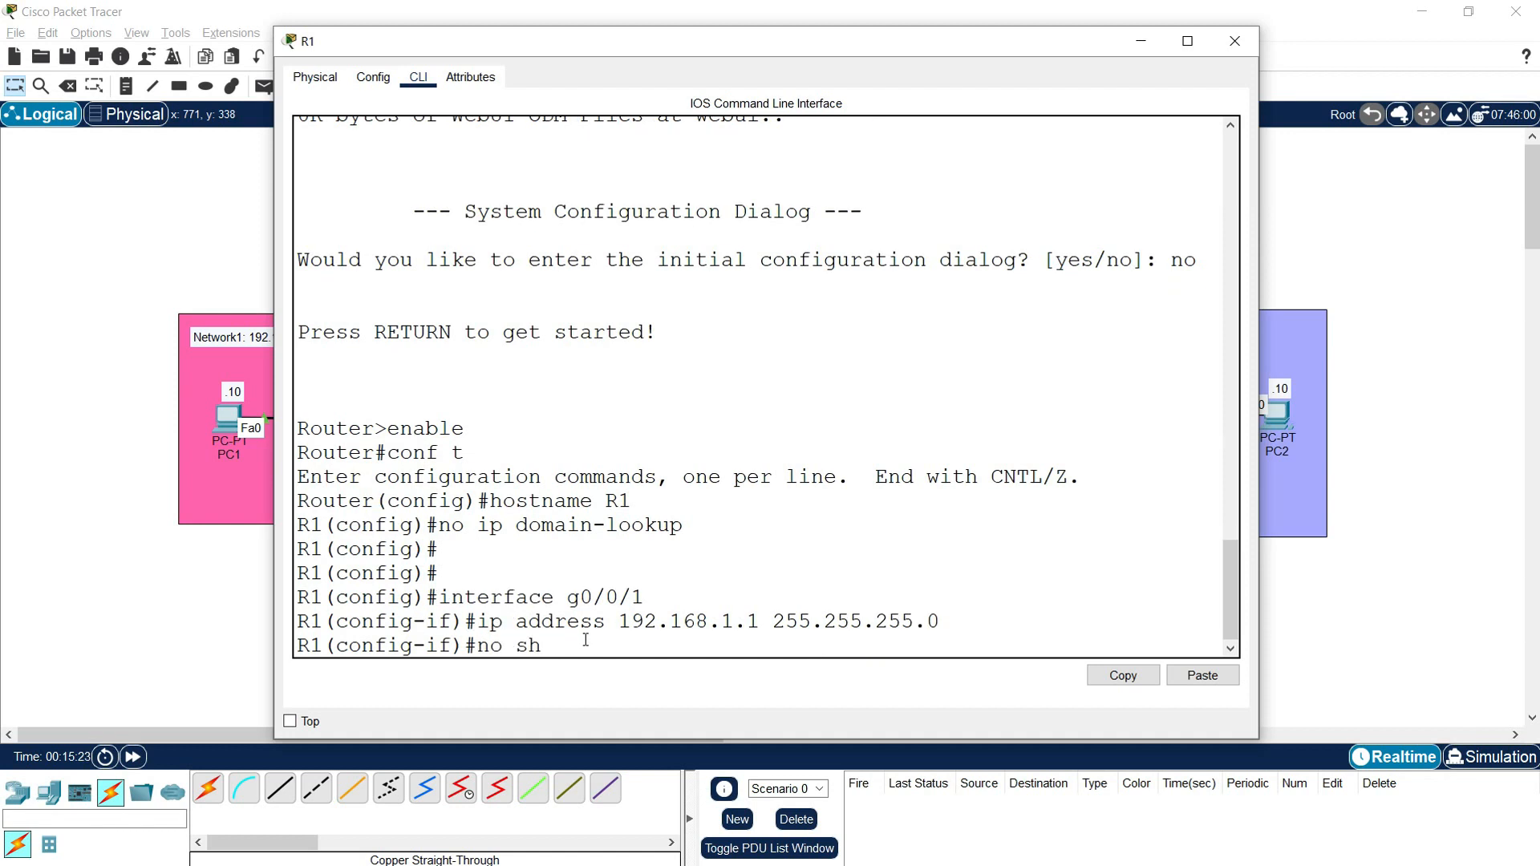
key("Return")
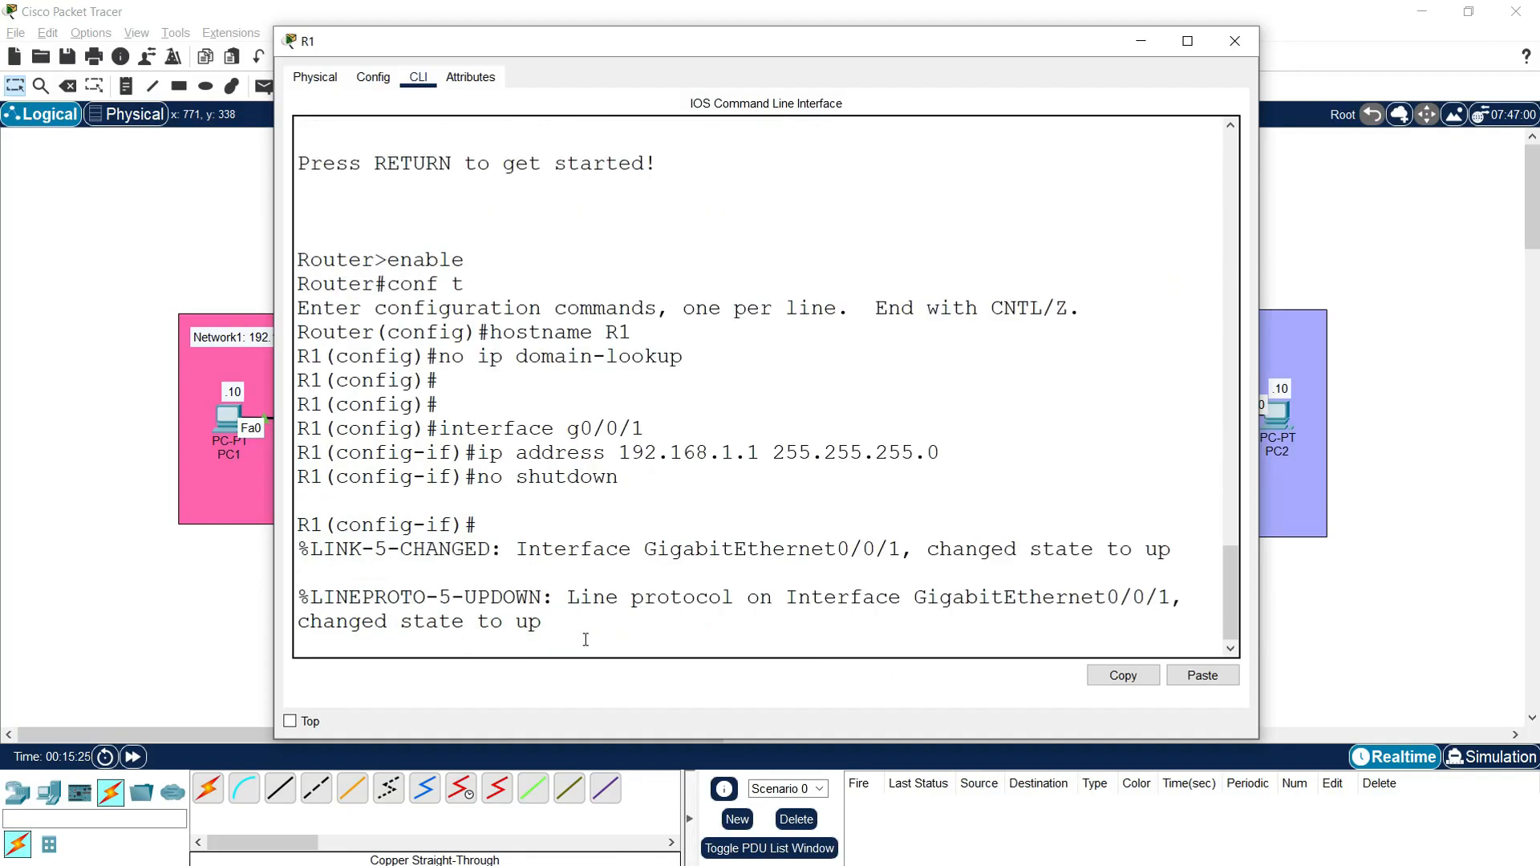
key("Return")
key("Return")
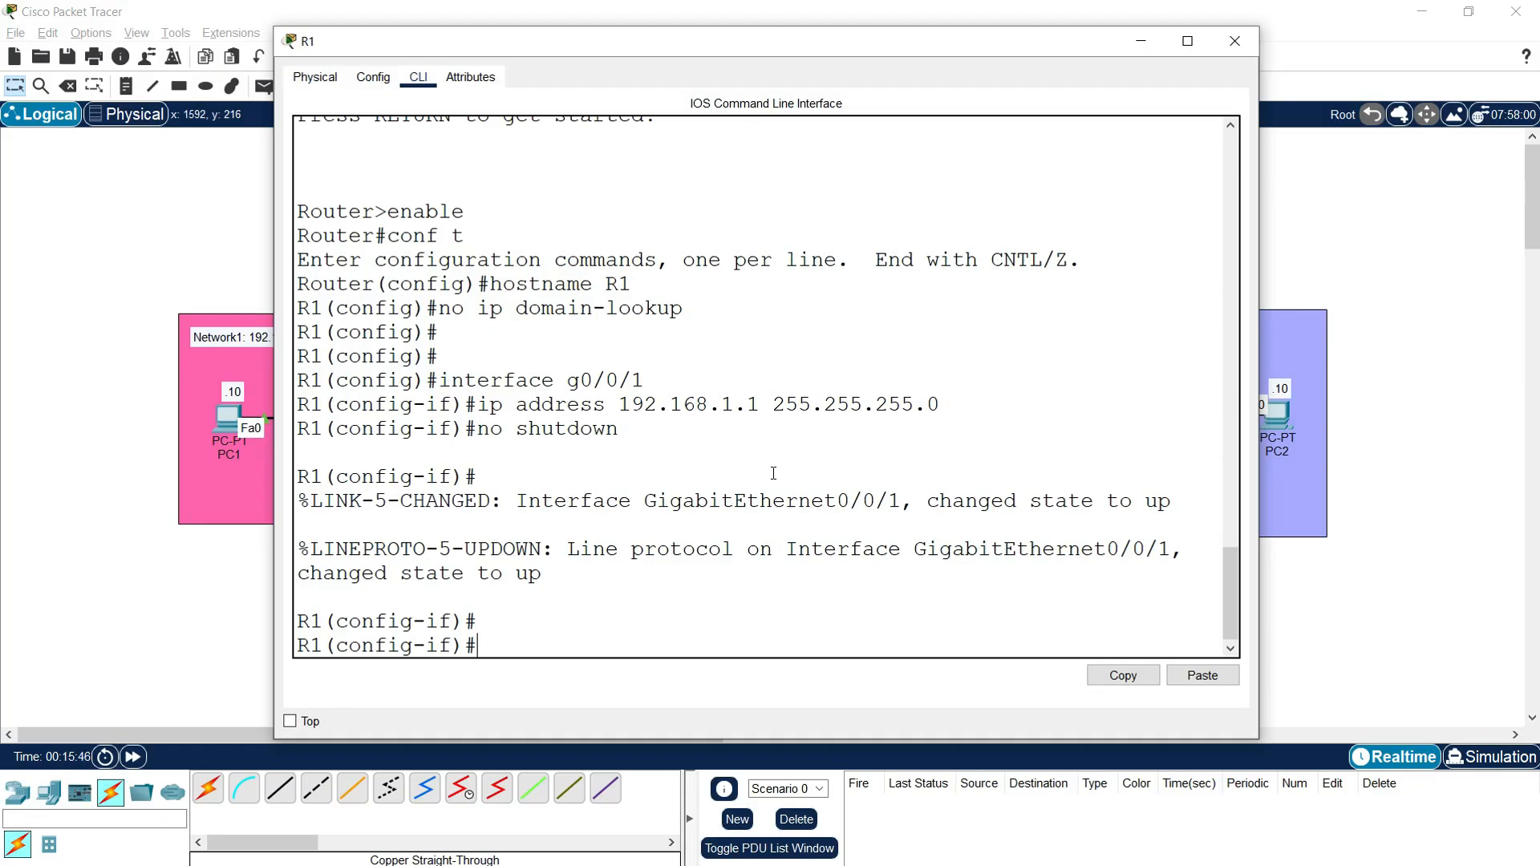
Step: Configure R1's interface g0/0/0 with IP address 10.1.1.1 and mask 255.255.255.252, checking the network label in the topology
type("interface g0/0/0")
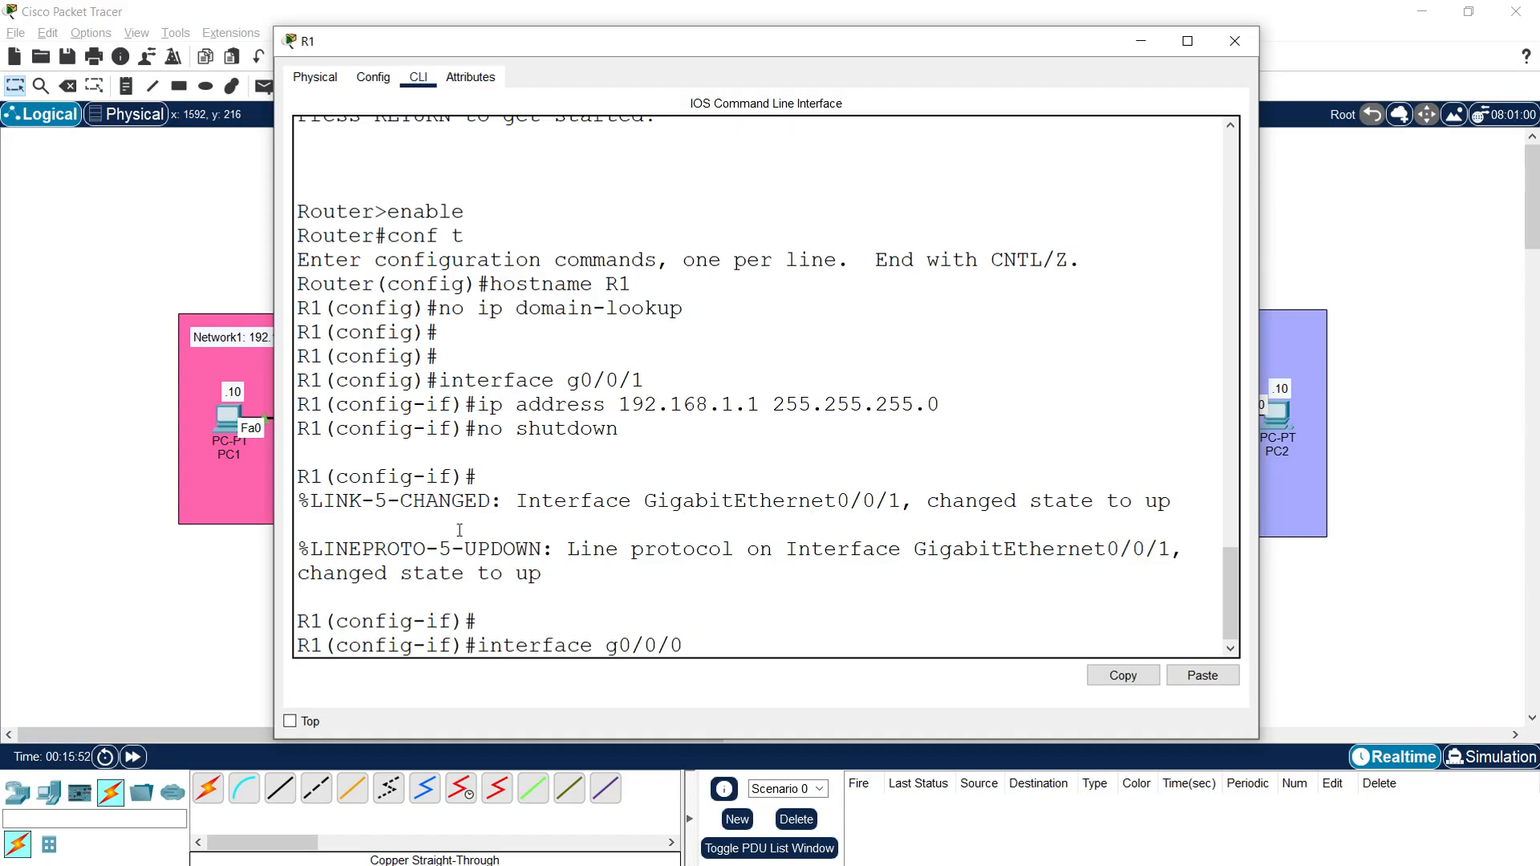
left_click(183, 603)
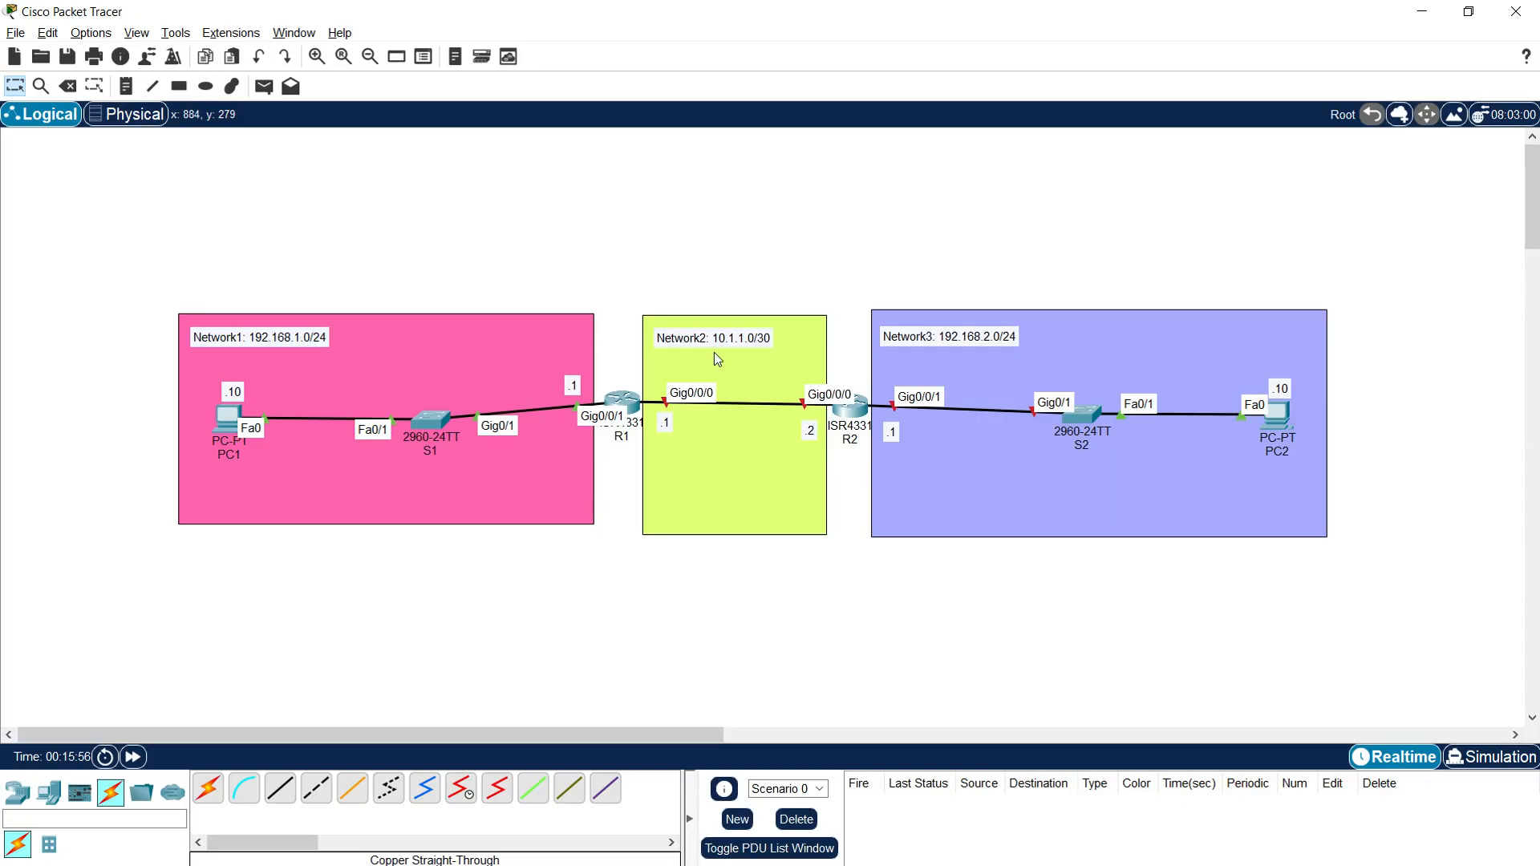
left_click(633, 403)
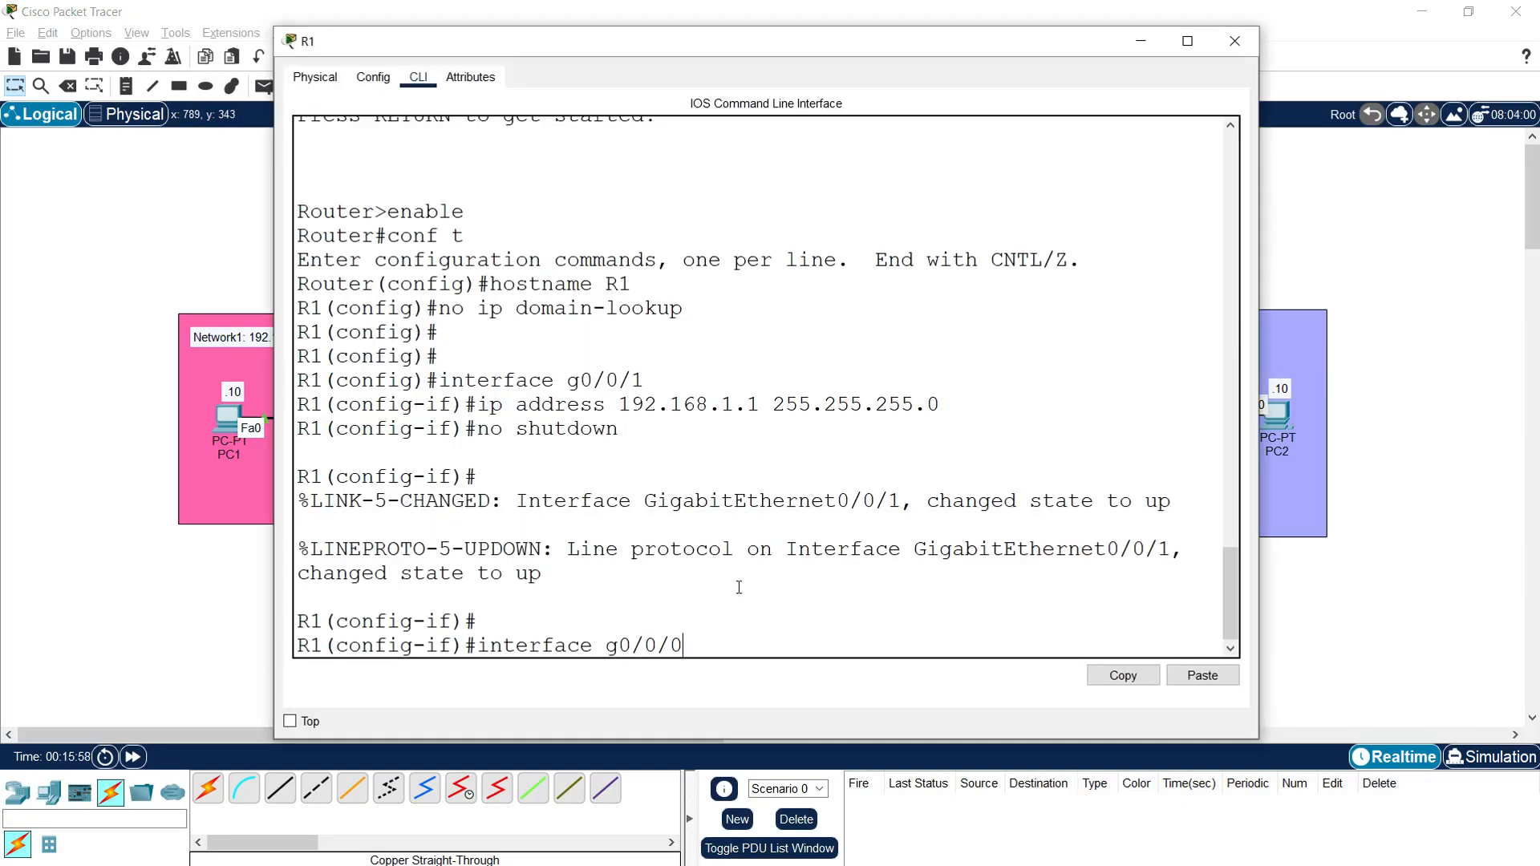
key("Return")
type("no")
key("BackSpace")
key("BackSpace")
type("ip address 10.1.1.1 2")
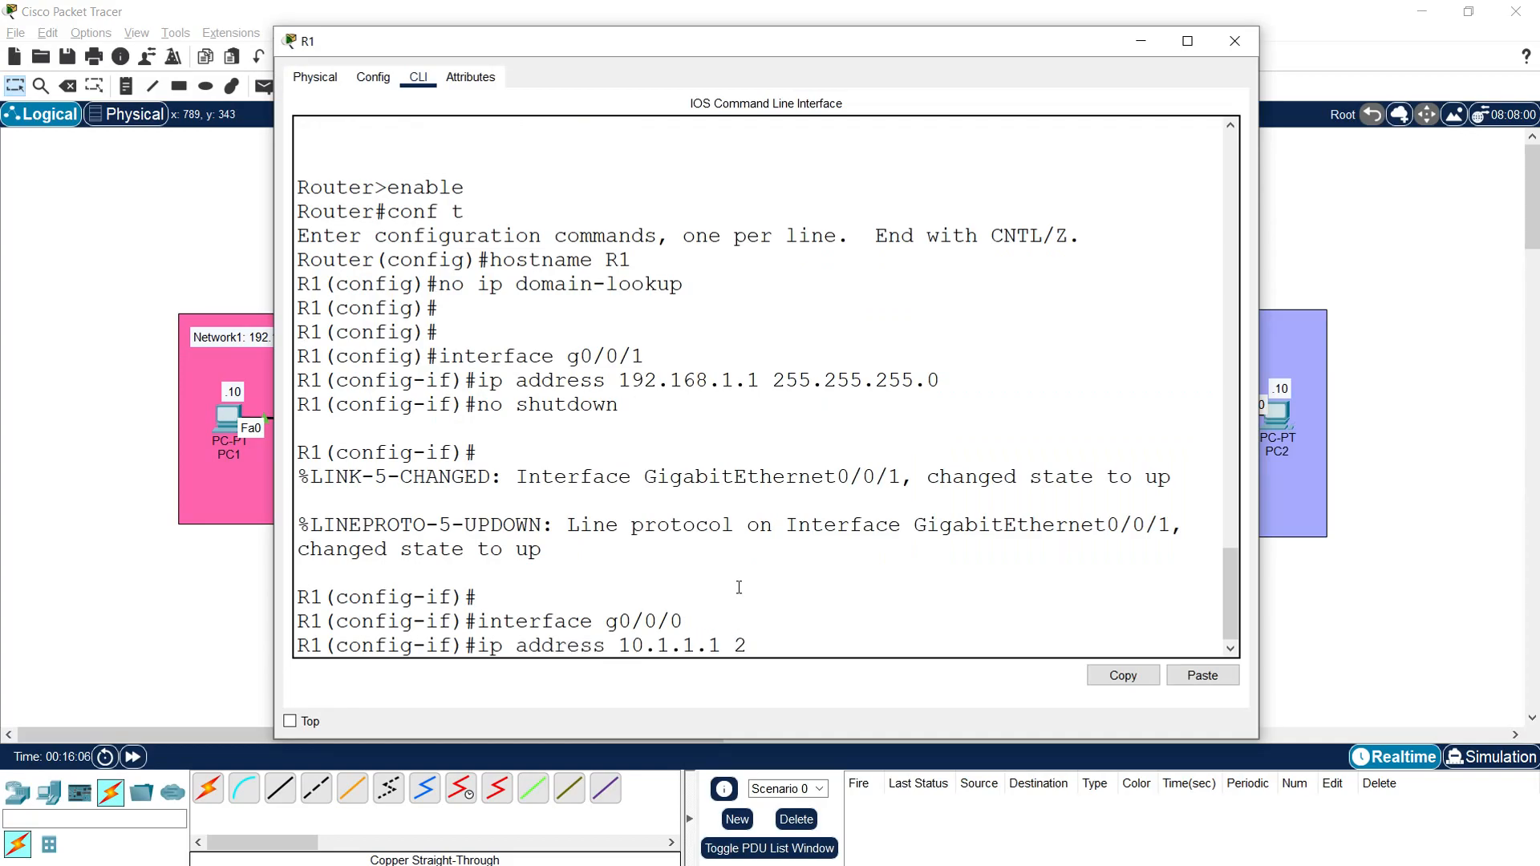
type("55.255.255.252")
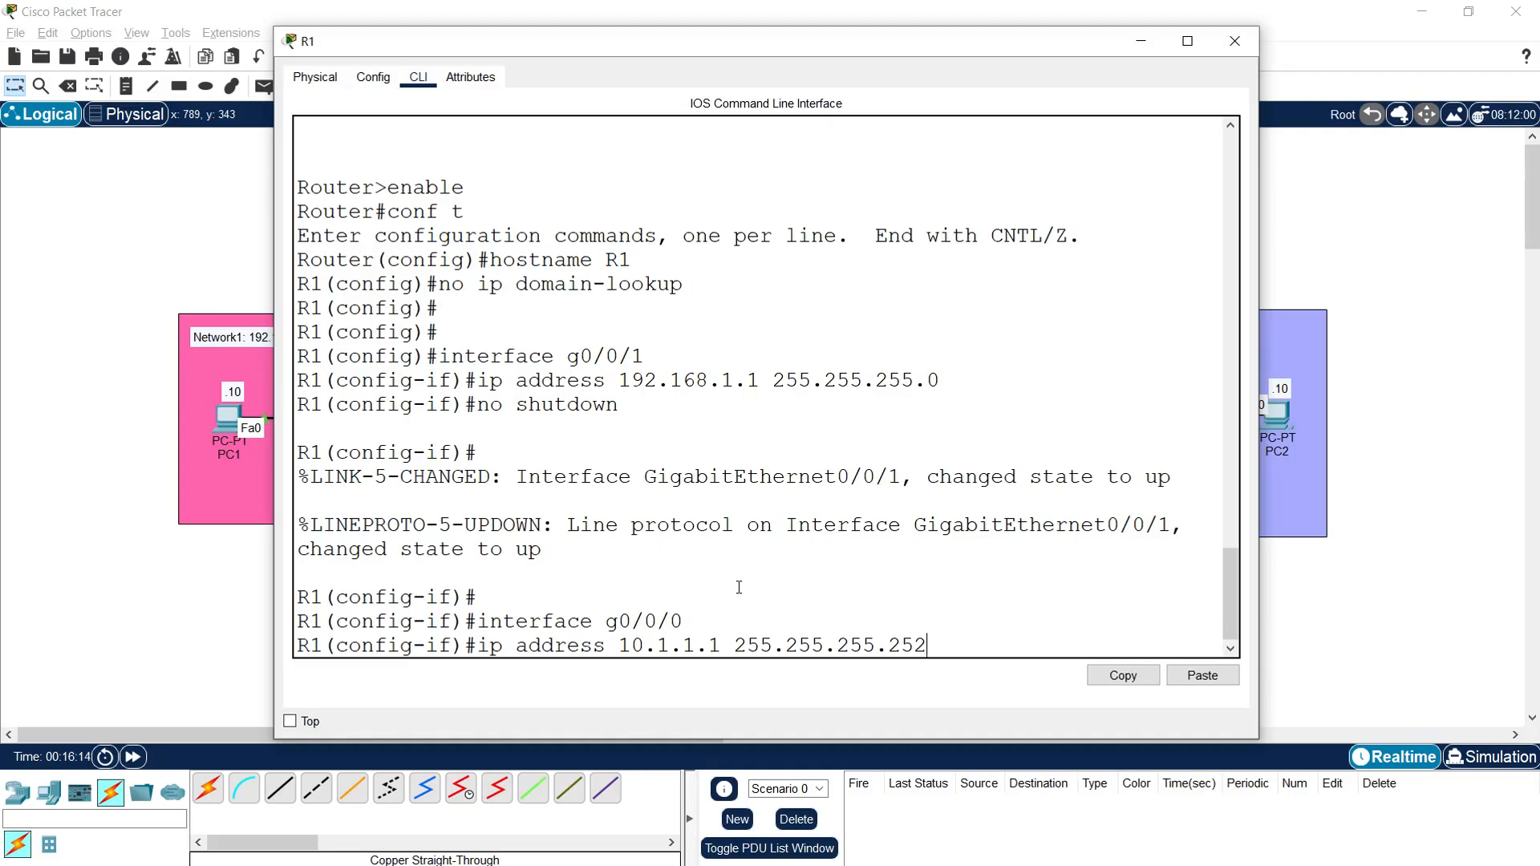
key("Return")
Step: Enable R1's interface g0/0/0 with "no shutdown" and close R1's window
type("no shut")
key("BackSpace")
key("BackSpace")
type("hutdown")
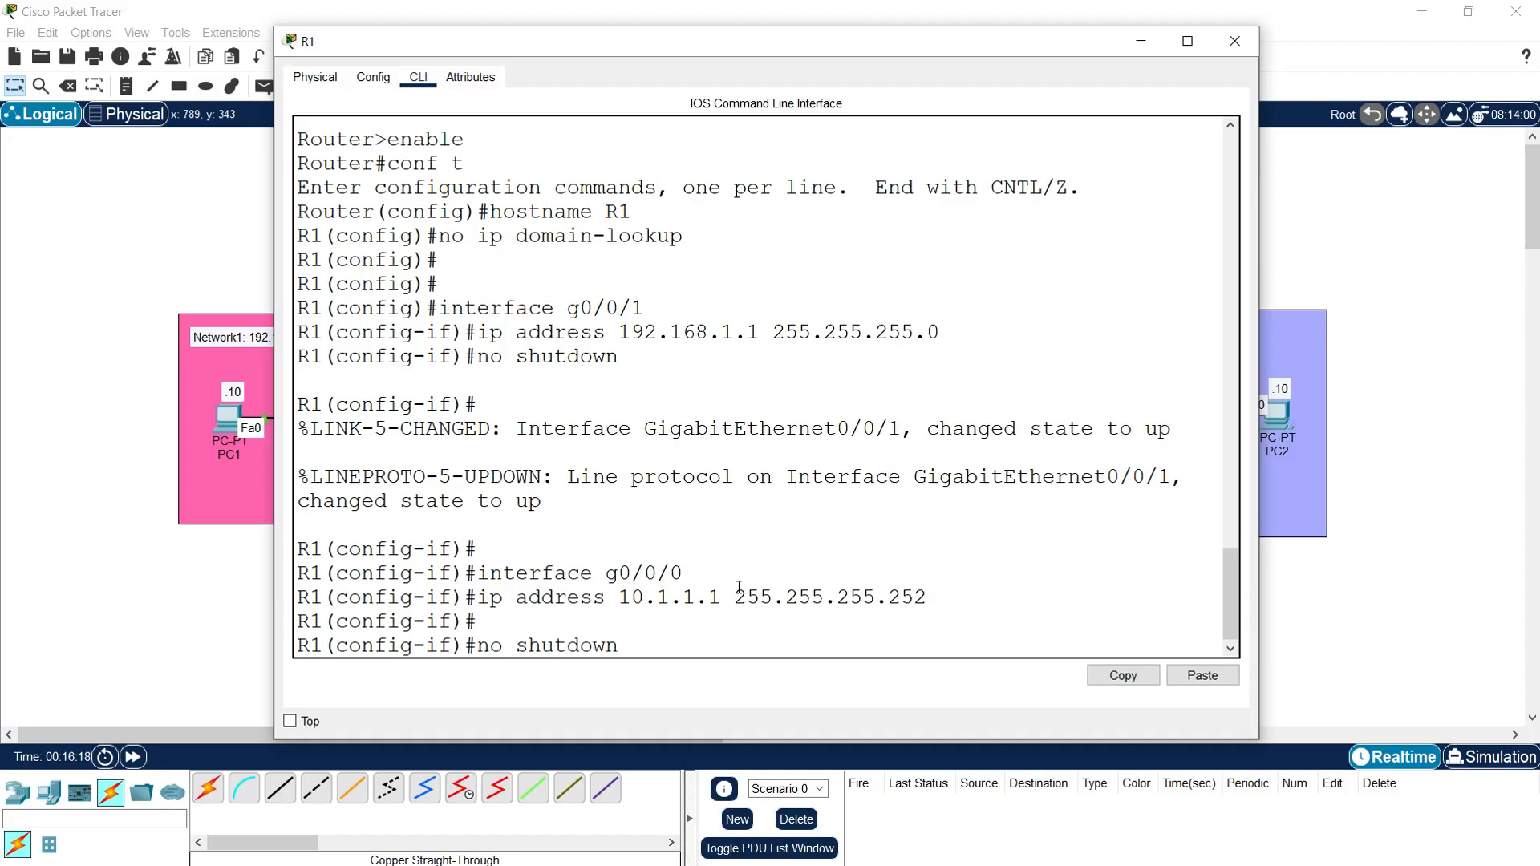
key("Return")
key("Return")
key("Return")
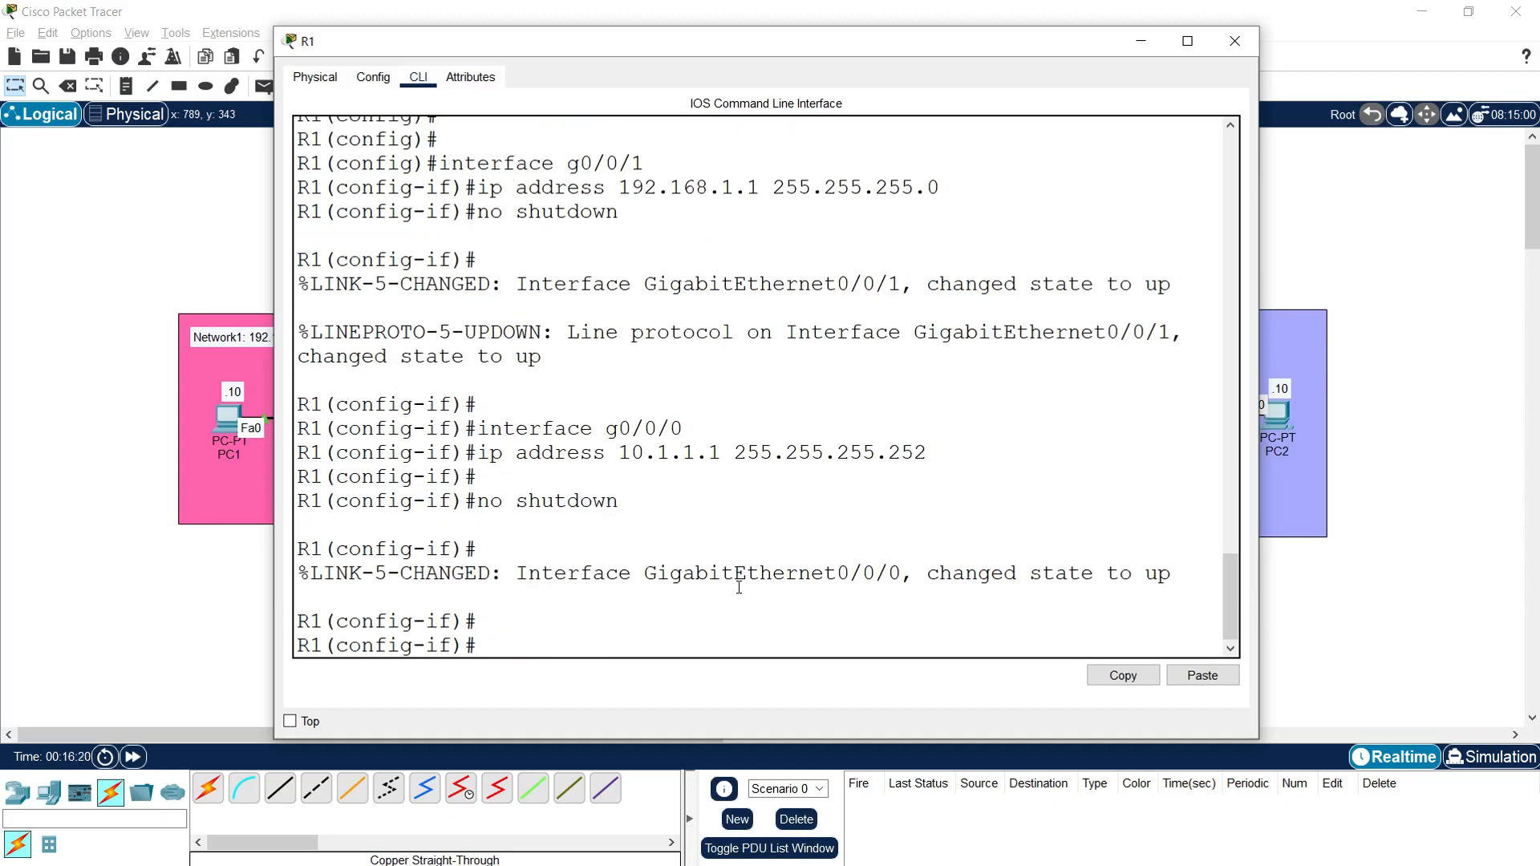
left_click(1232, 42)
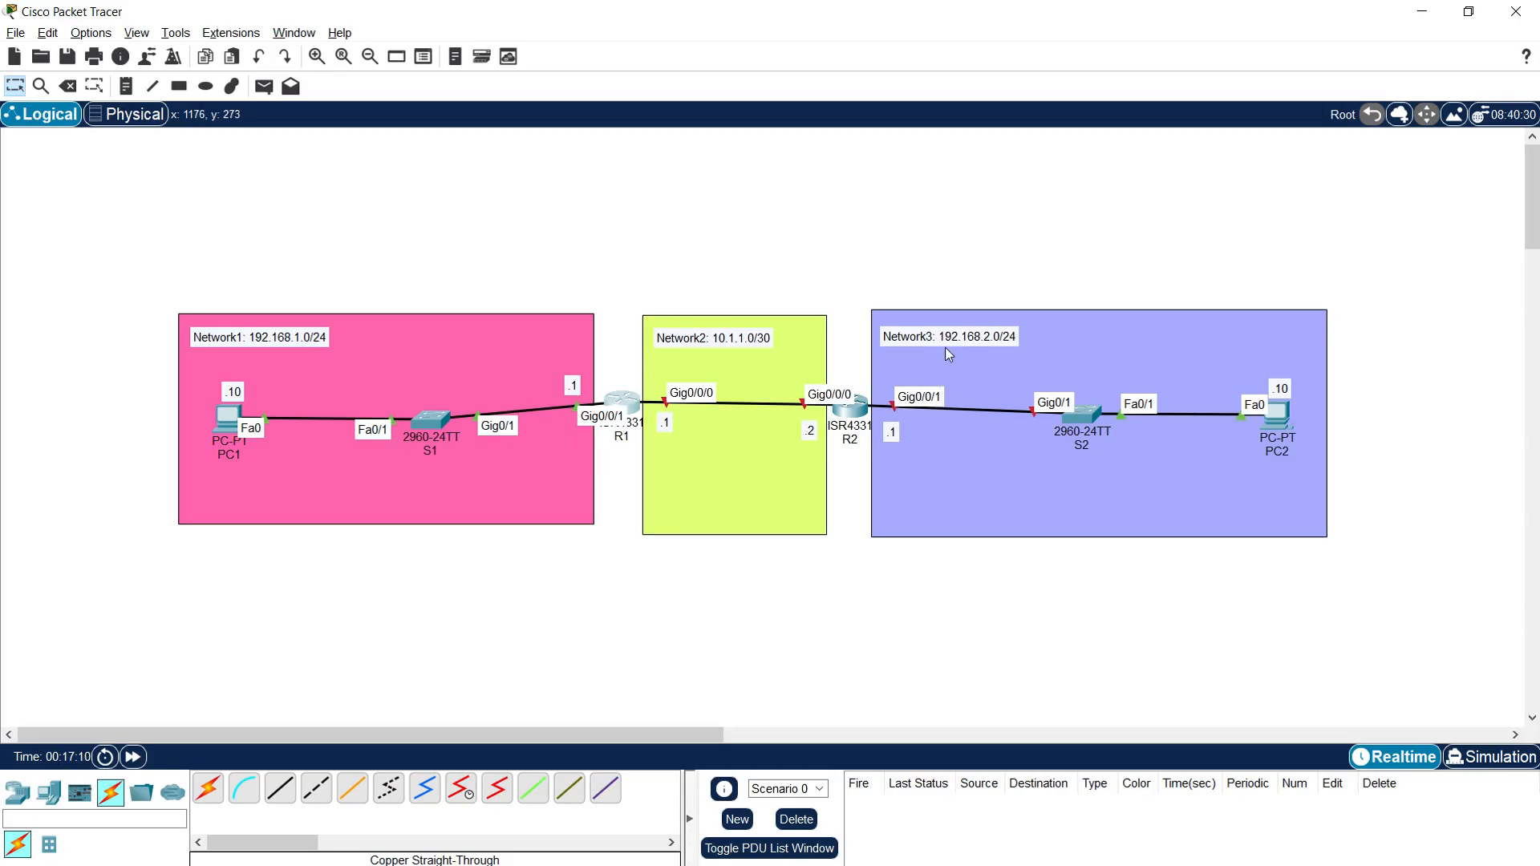
Step: Open R2's command line in a widened window and answer "no" to the initial configuration dialog
left_click(852, 409)
left_click_drag(786, 163, 554, 36)
left_click(451, 79)
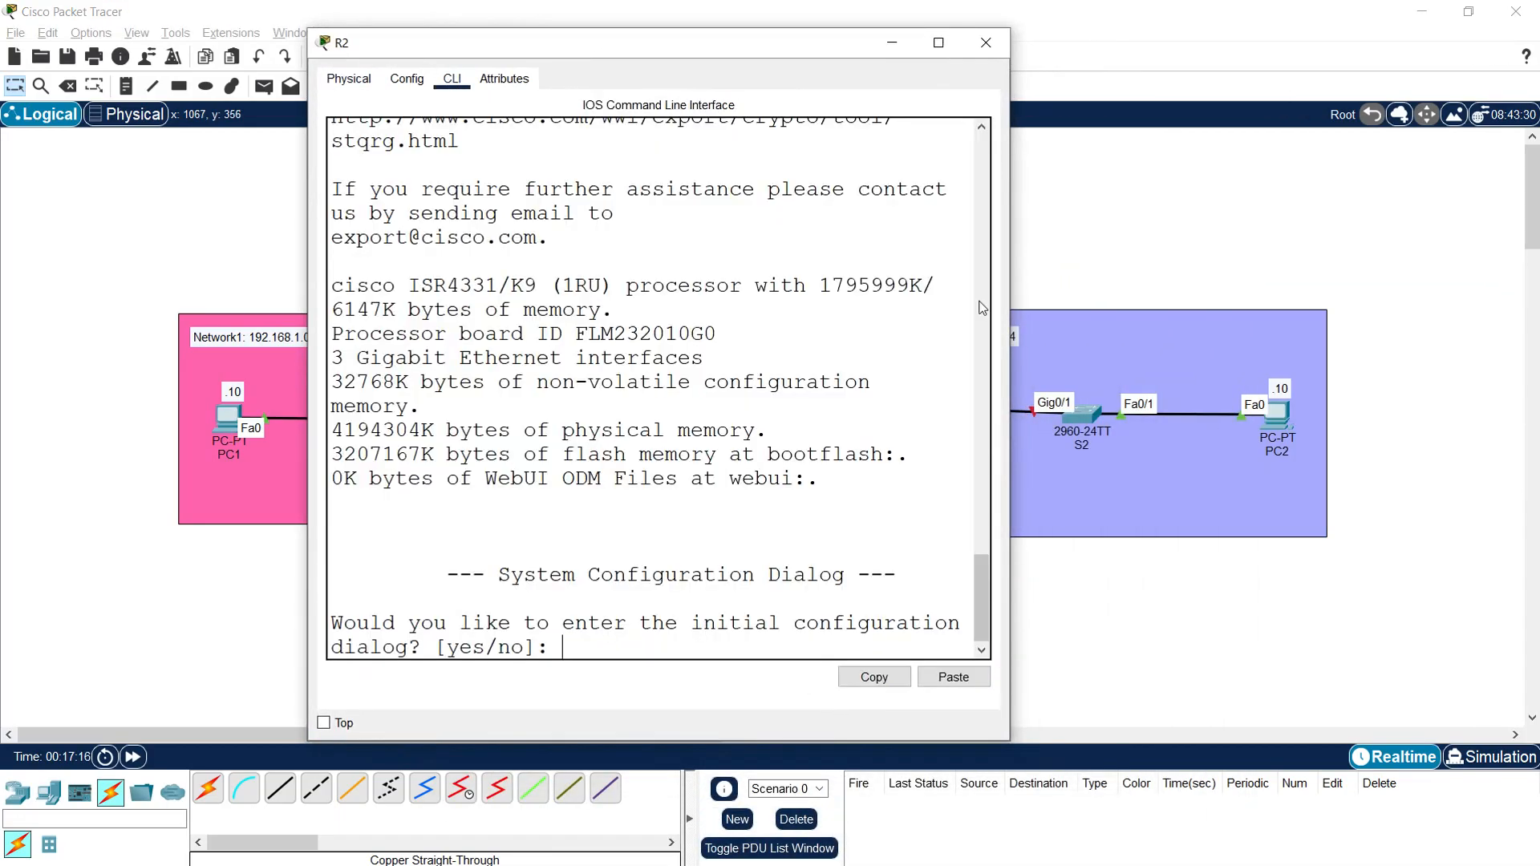
left_click_drag(1008, 301, 1262, 300)
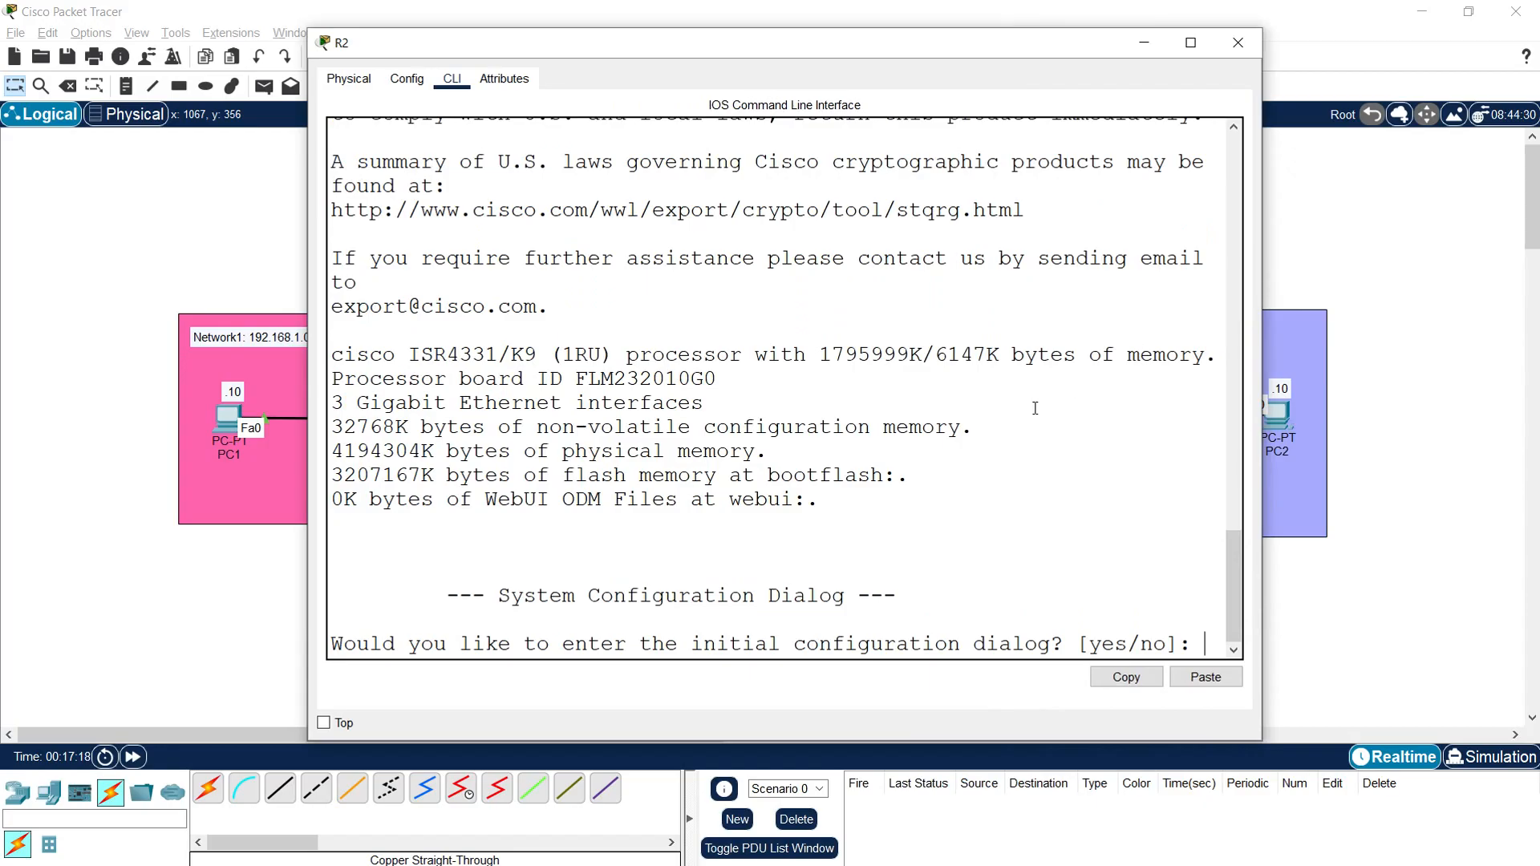
type("no")
key("Return")
Step: Enter privileged mode on R2 with "enable" and switch to global configuration mode with "conf t"
key("Return")
key("Return")
type("enable")
key("Return")
type("conf")
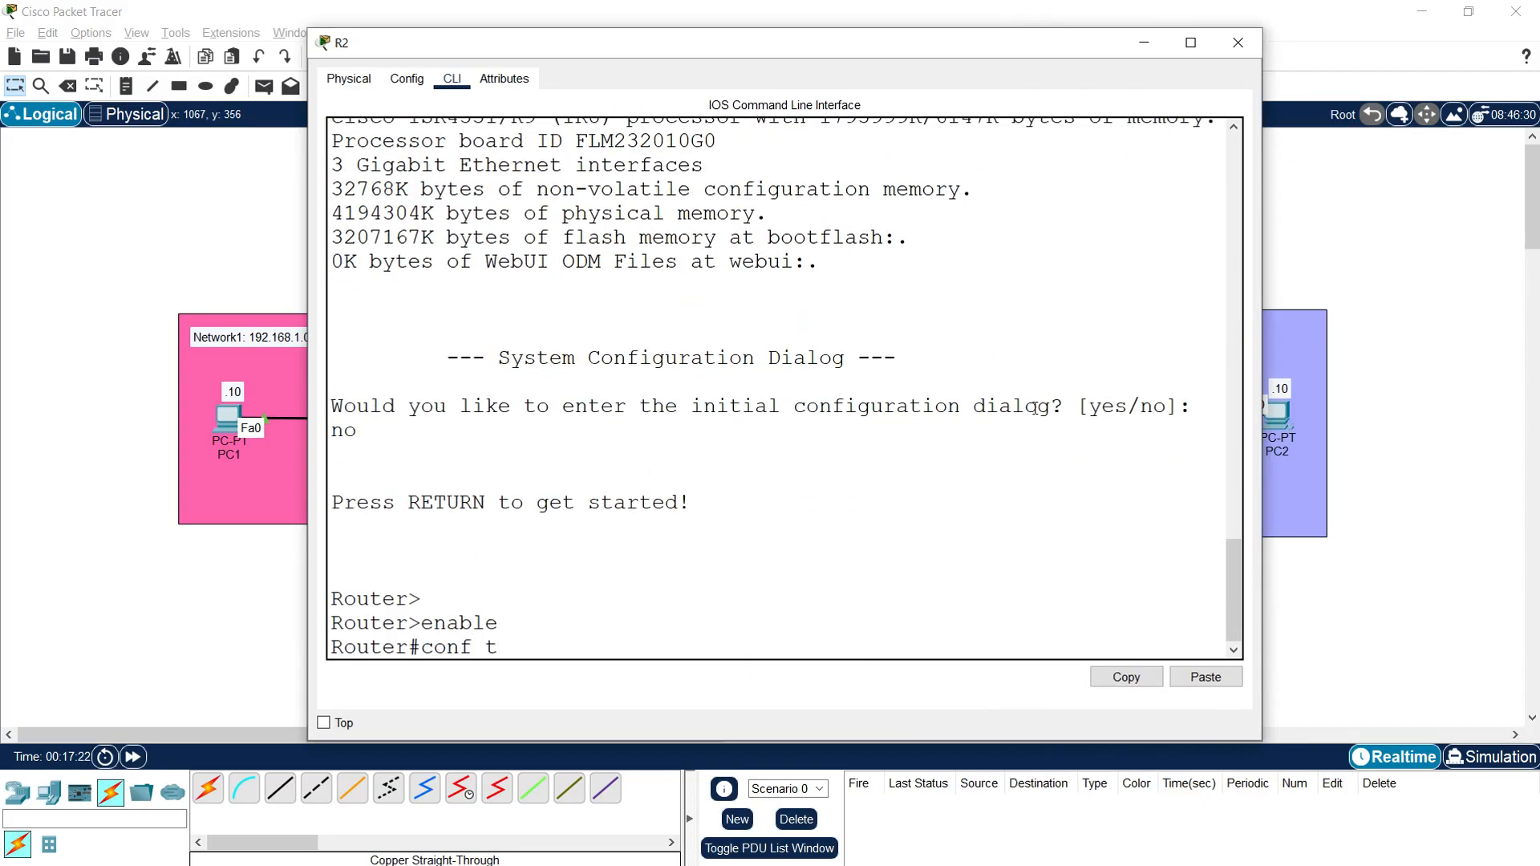
type(" t")
key("Return")
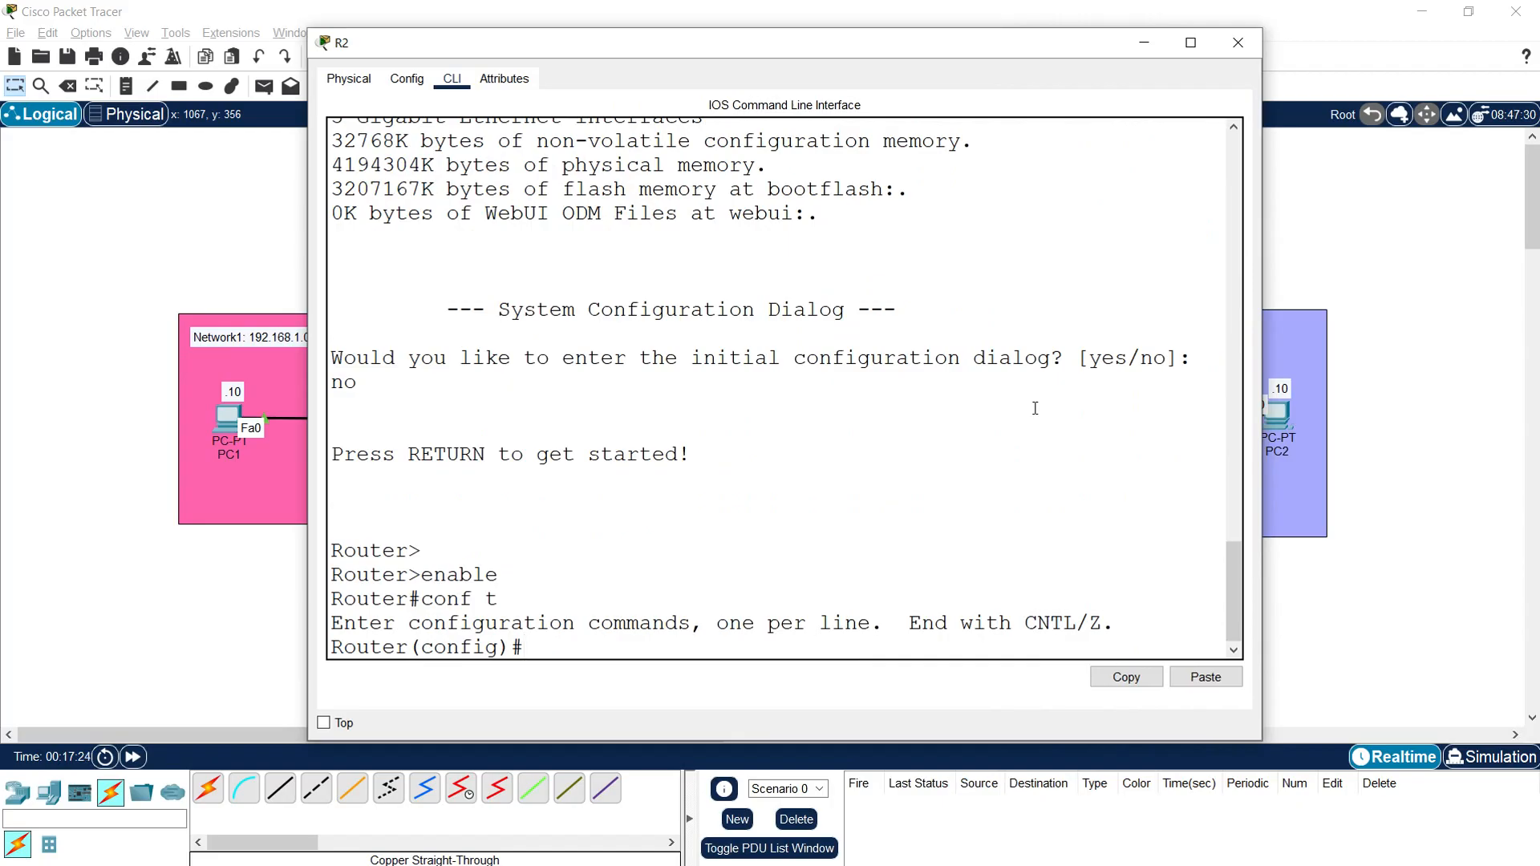
Step: Set the router's hostname to R2 and disable DNS lookup with "no ip domain-lookup"
type("hostname R2")
key("Return")
type("no ip domain")
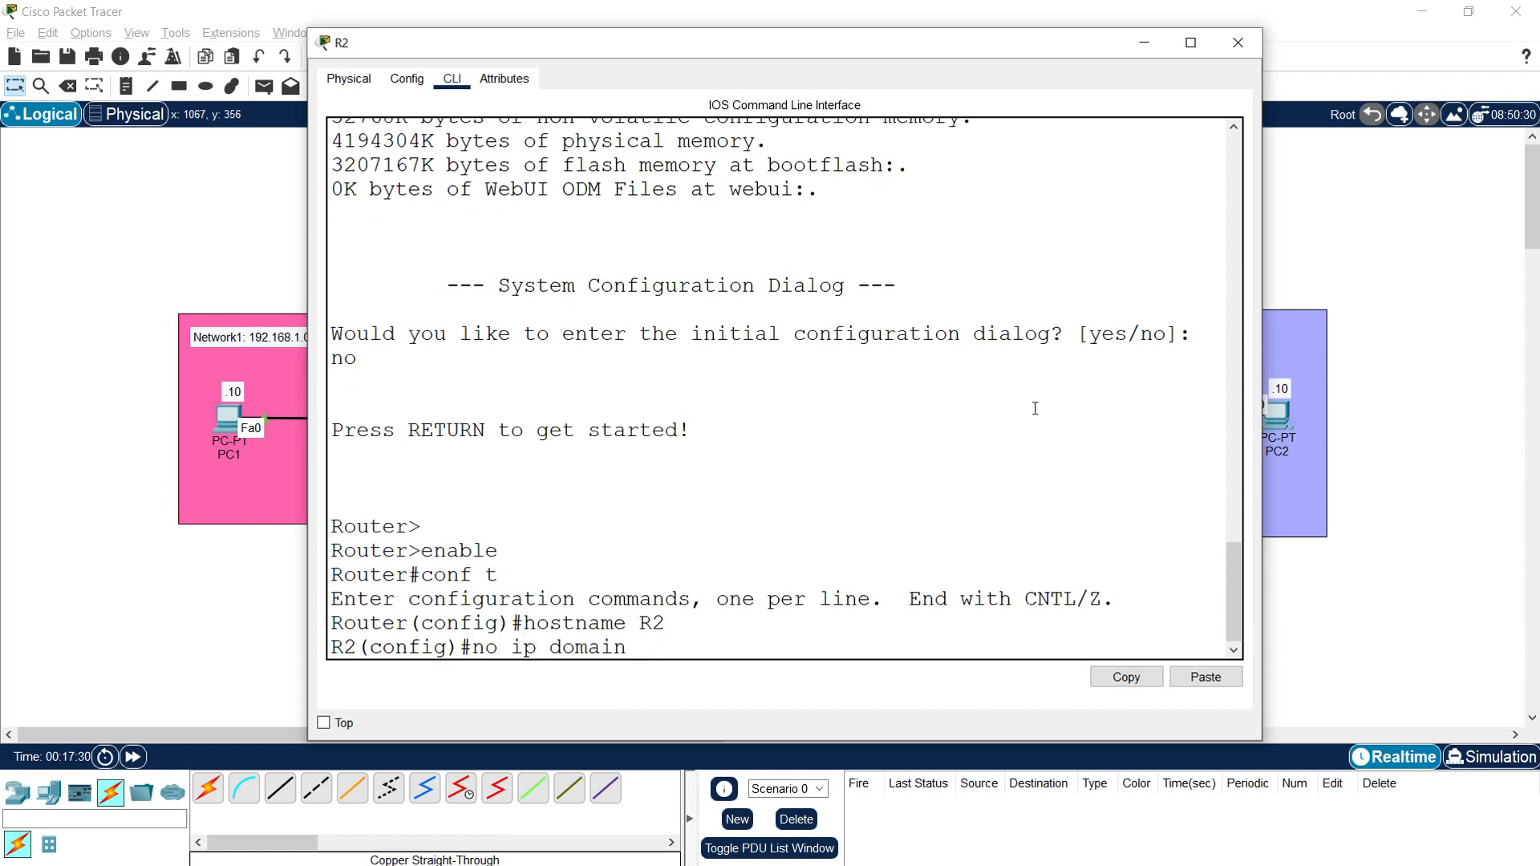
type("-lookup")
key("Return")
key("Return")
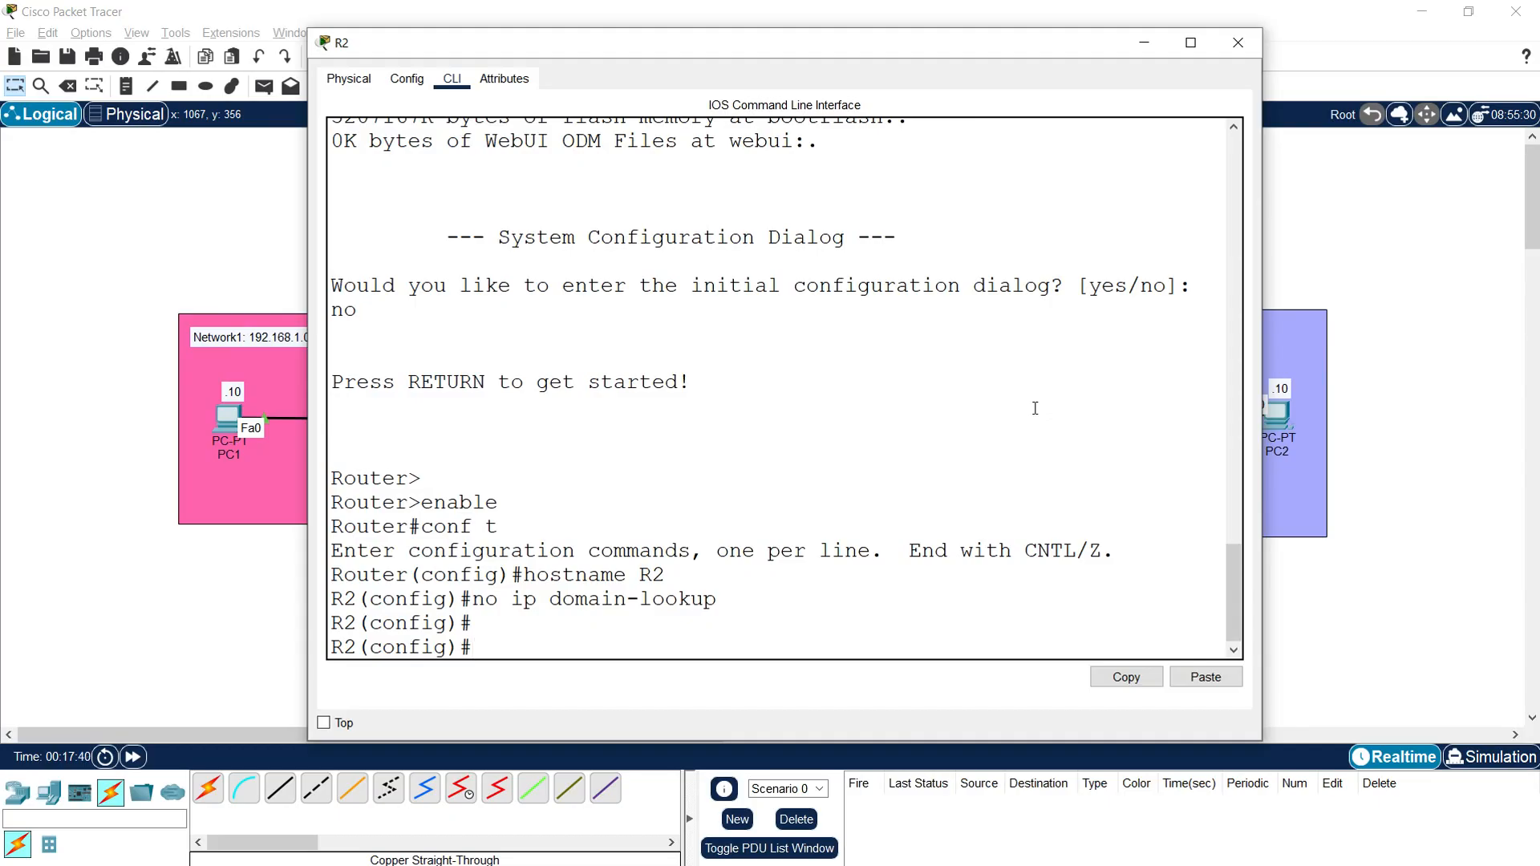
Step: Configure R2's interface g0/0/1 with IP address 192.168.2.1 and mask 255.255.255.0
type("interface g0/0/1")
key("Return")
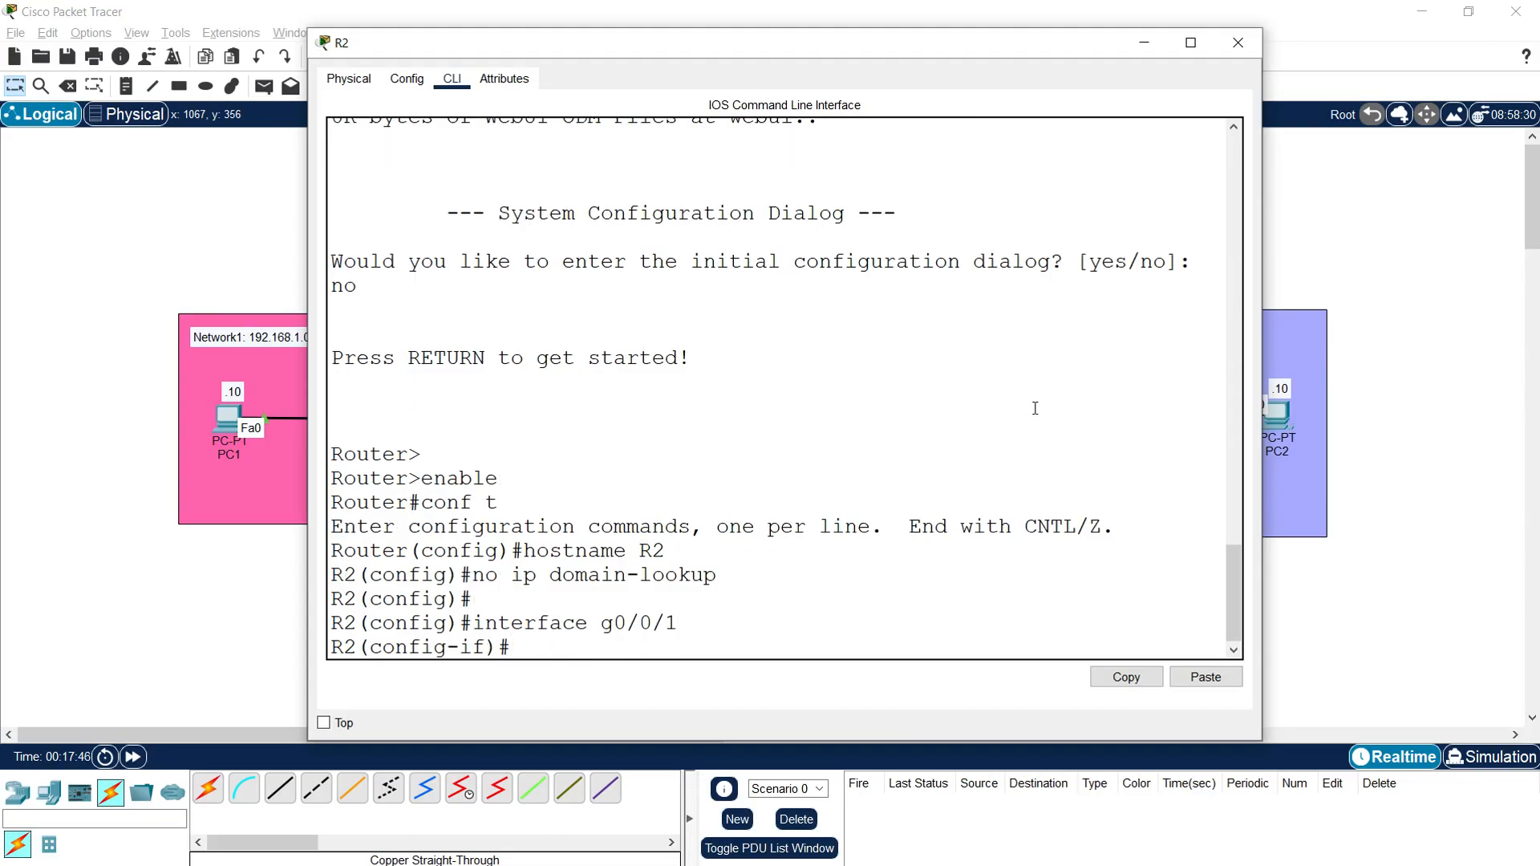
type("ip address 192.1")
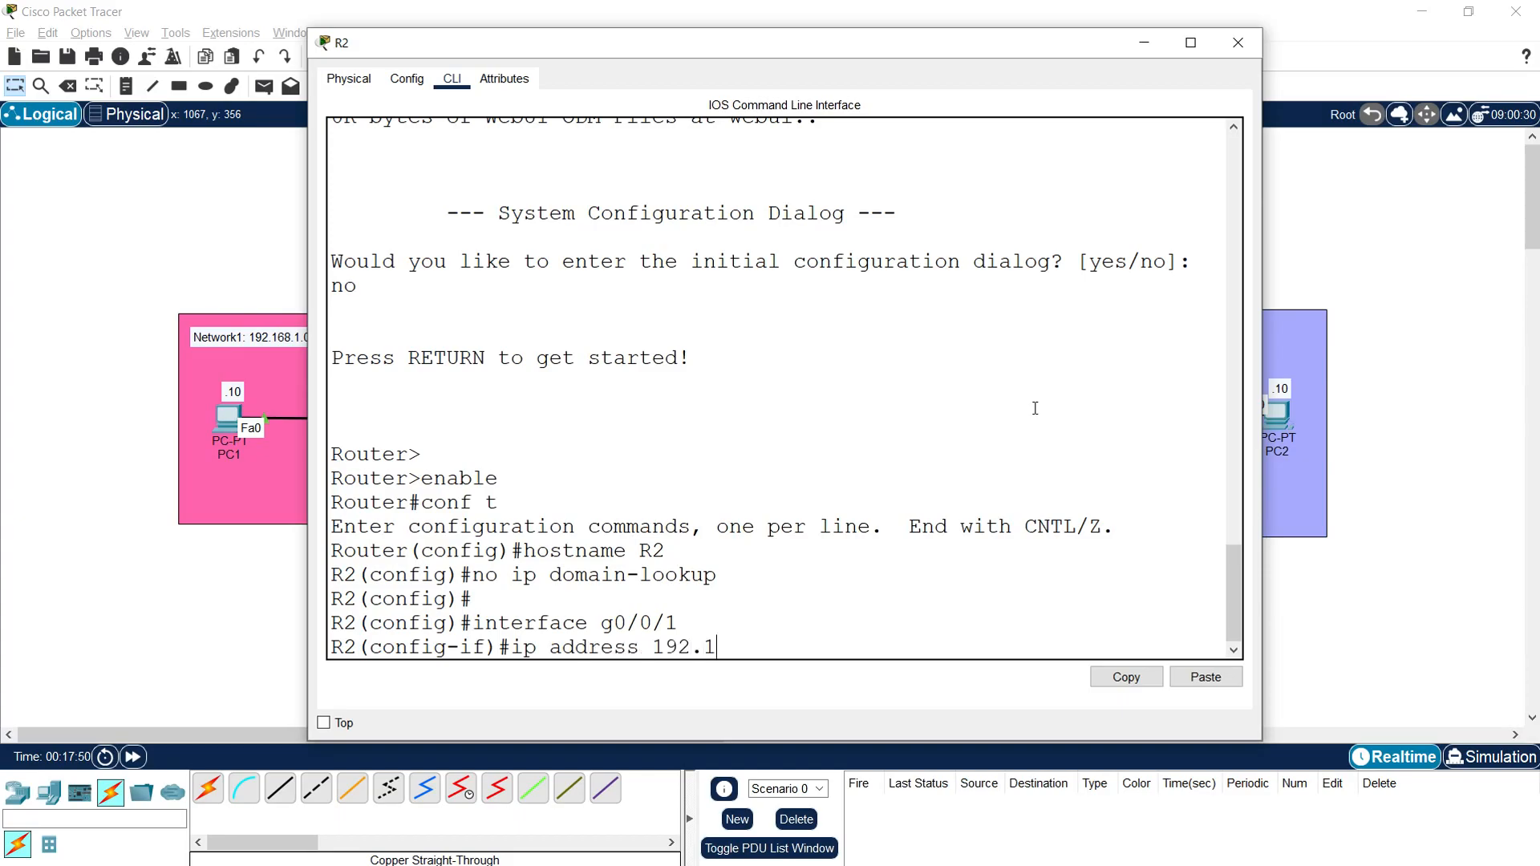
type("68.2.1")
type(" 255.25")
type("5.255.255.0")
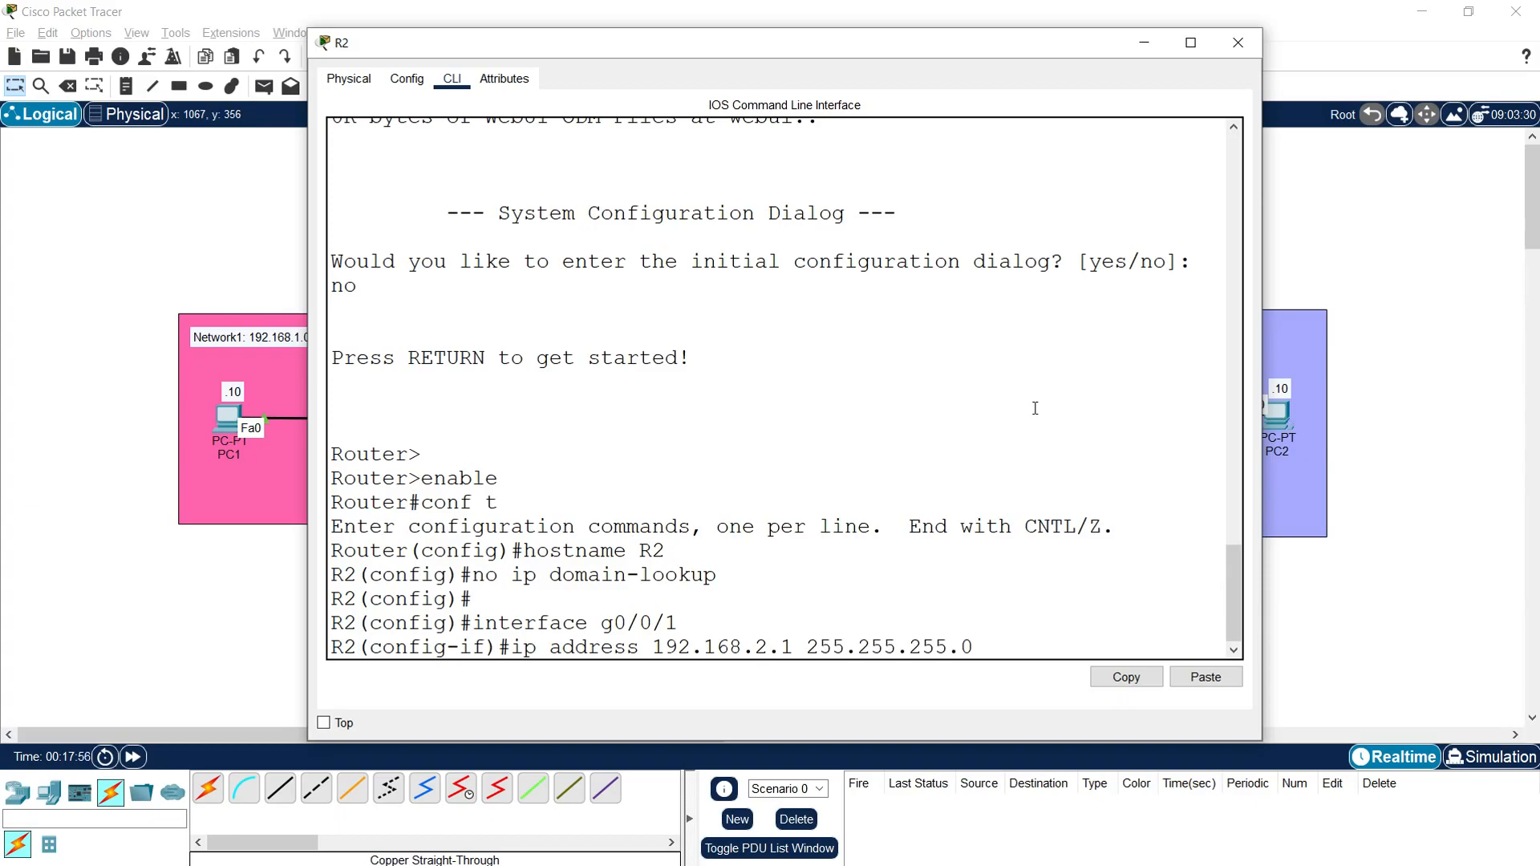
key("Return")
Step: Enable R2's interface g0/0/1 with "no shutdown" and bring the topology back into view
type("no shutdown")
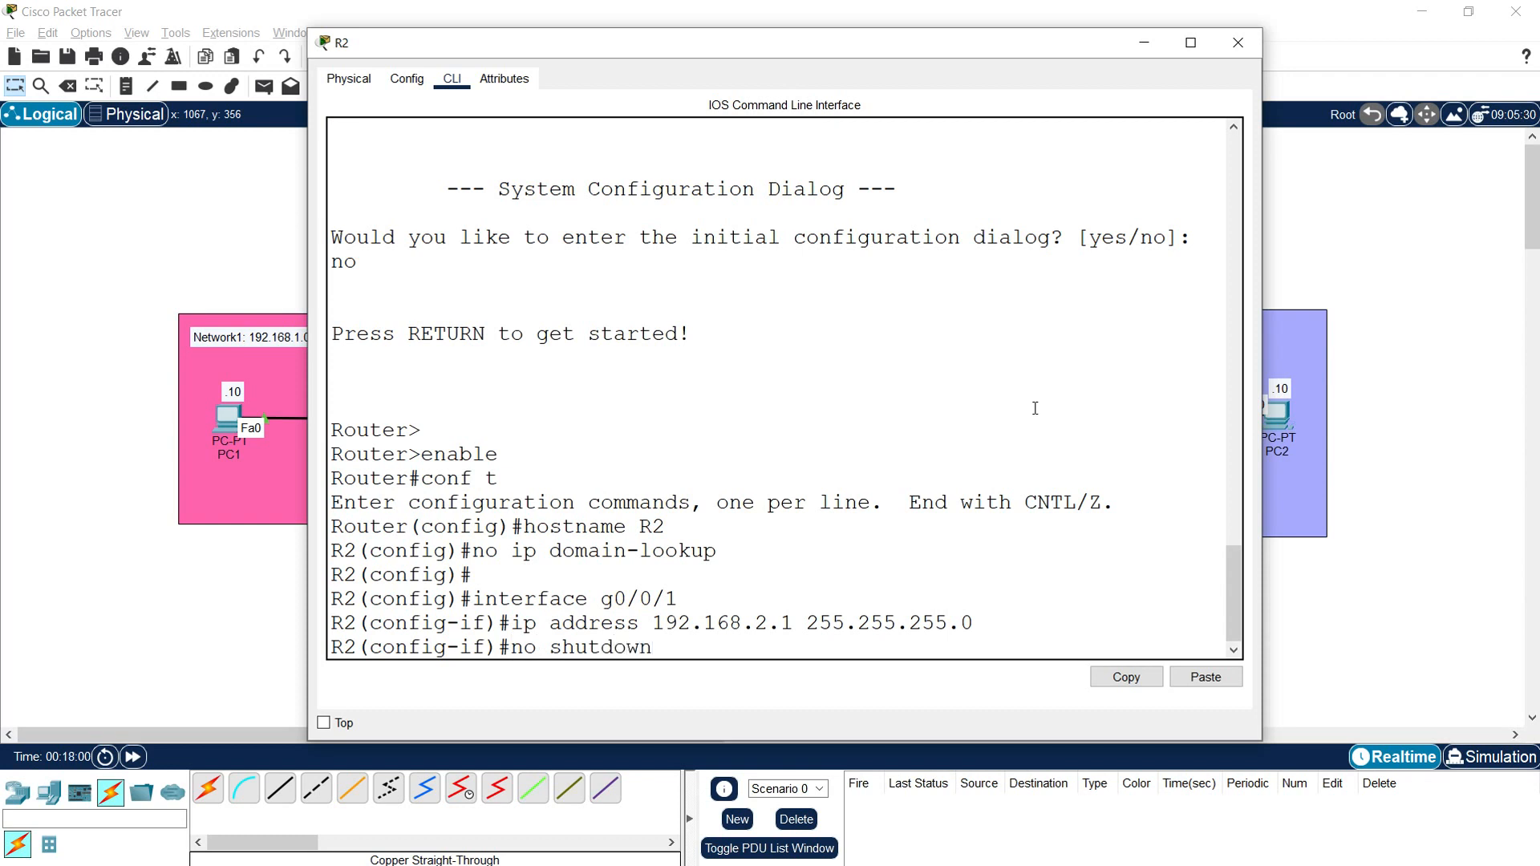
key("Return")
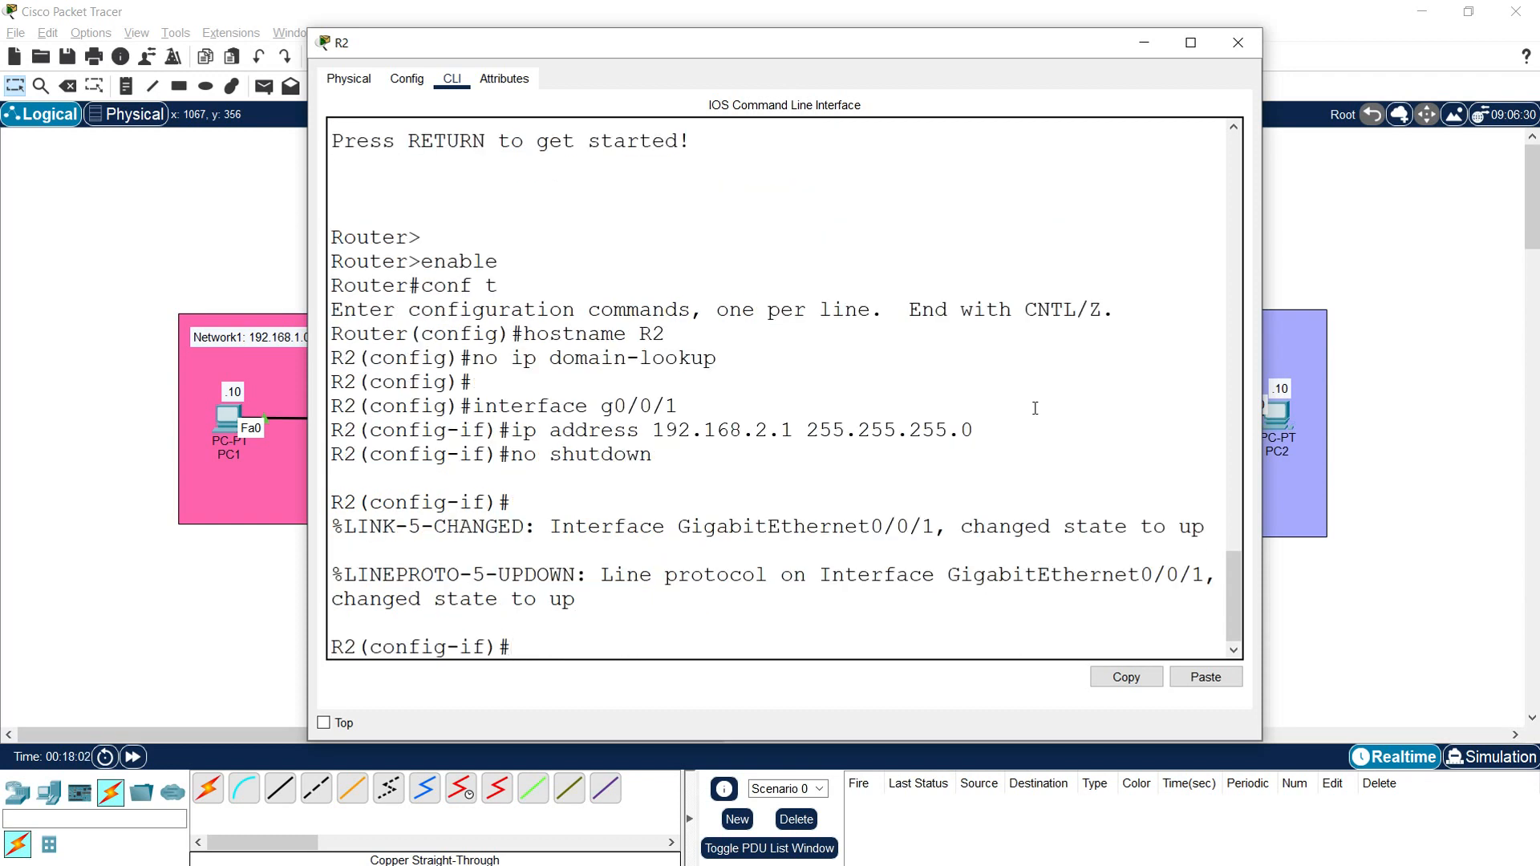
left_click(1390, 533)
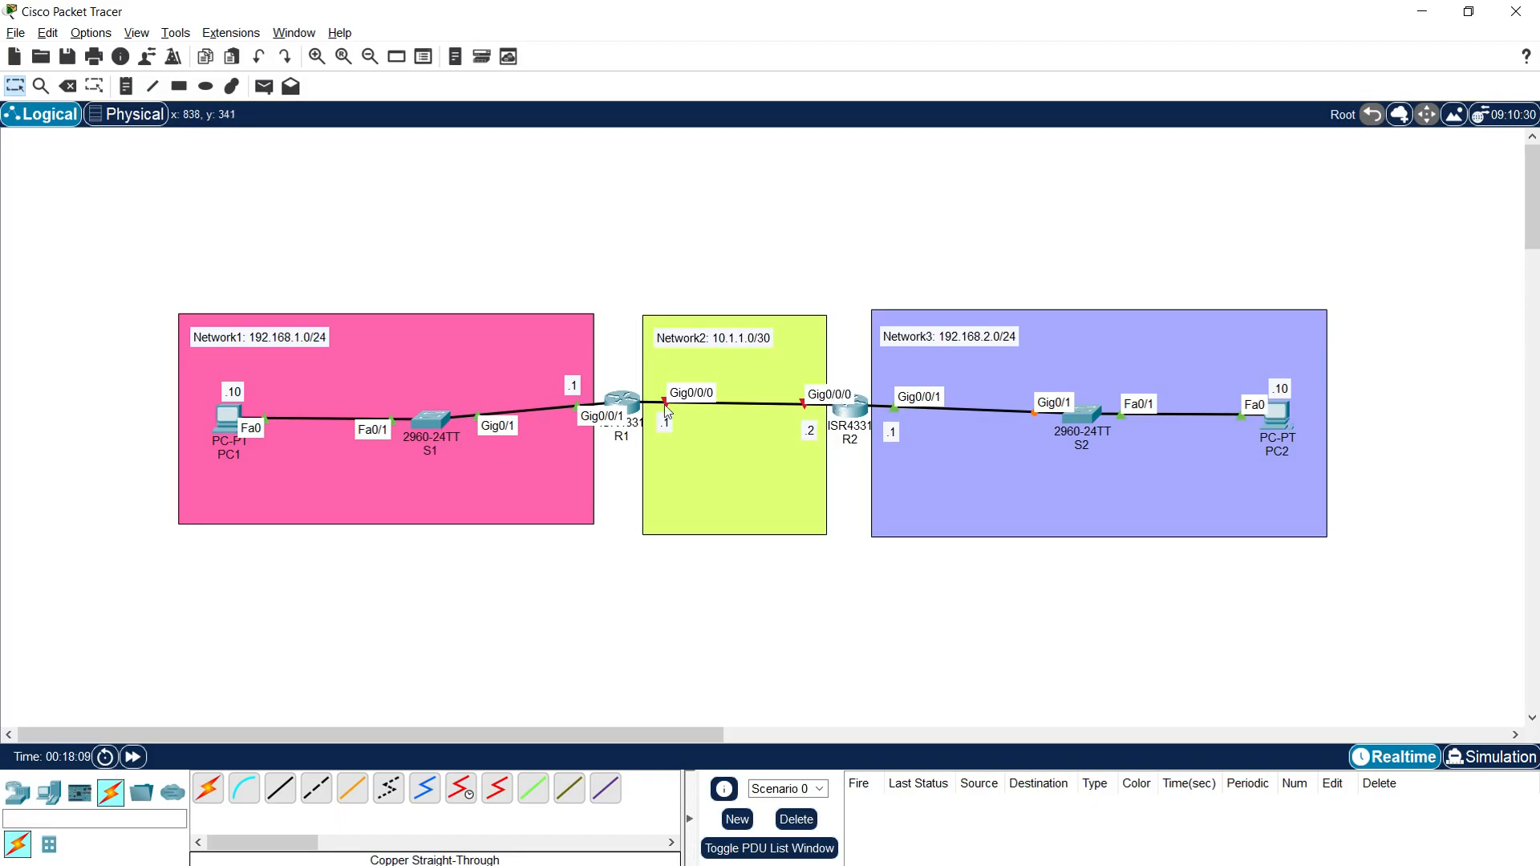
Step: Return to R2's command line and configure interface g0/0/0 with IP address 10.1.1.2 and mask 255.255.255.252
left_click(843, 409)
type("interface g0/0/0")
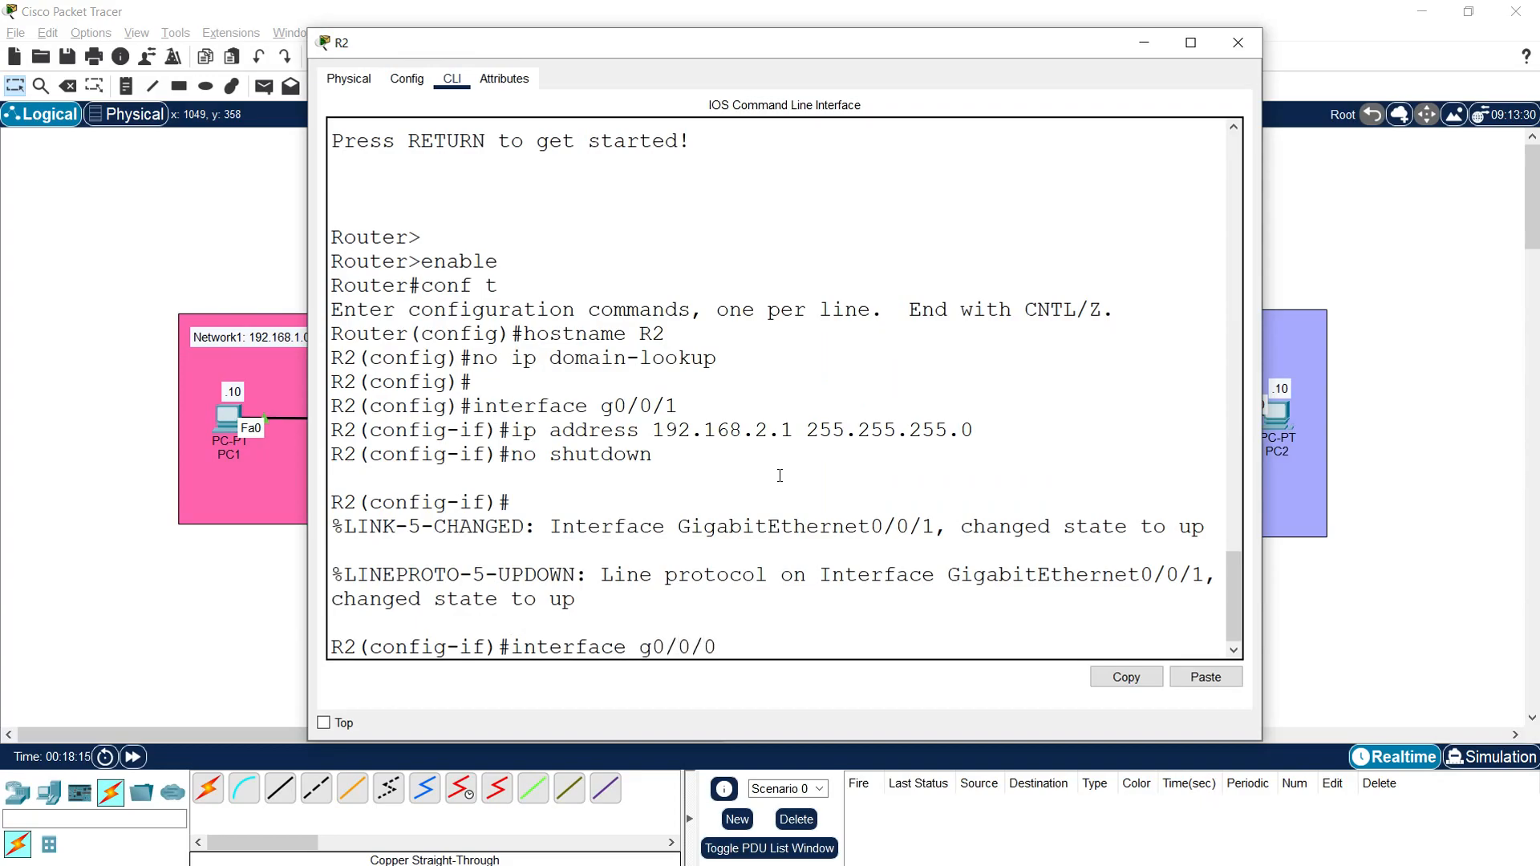
key("Return")
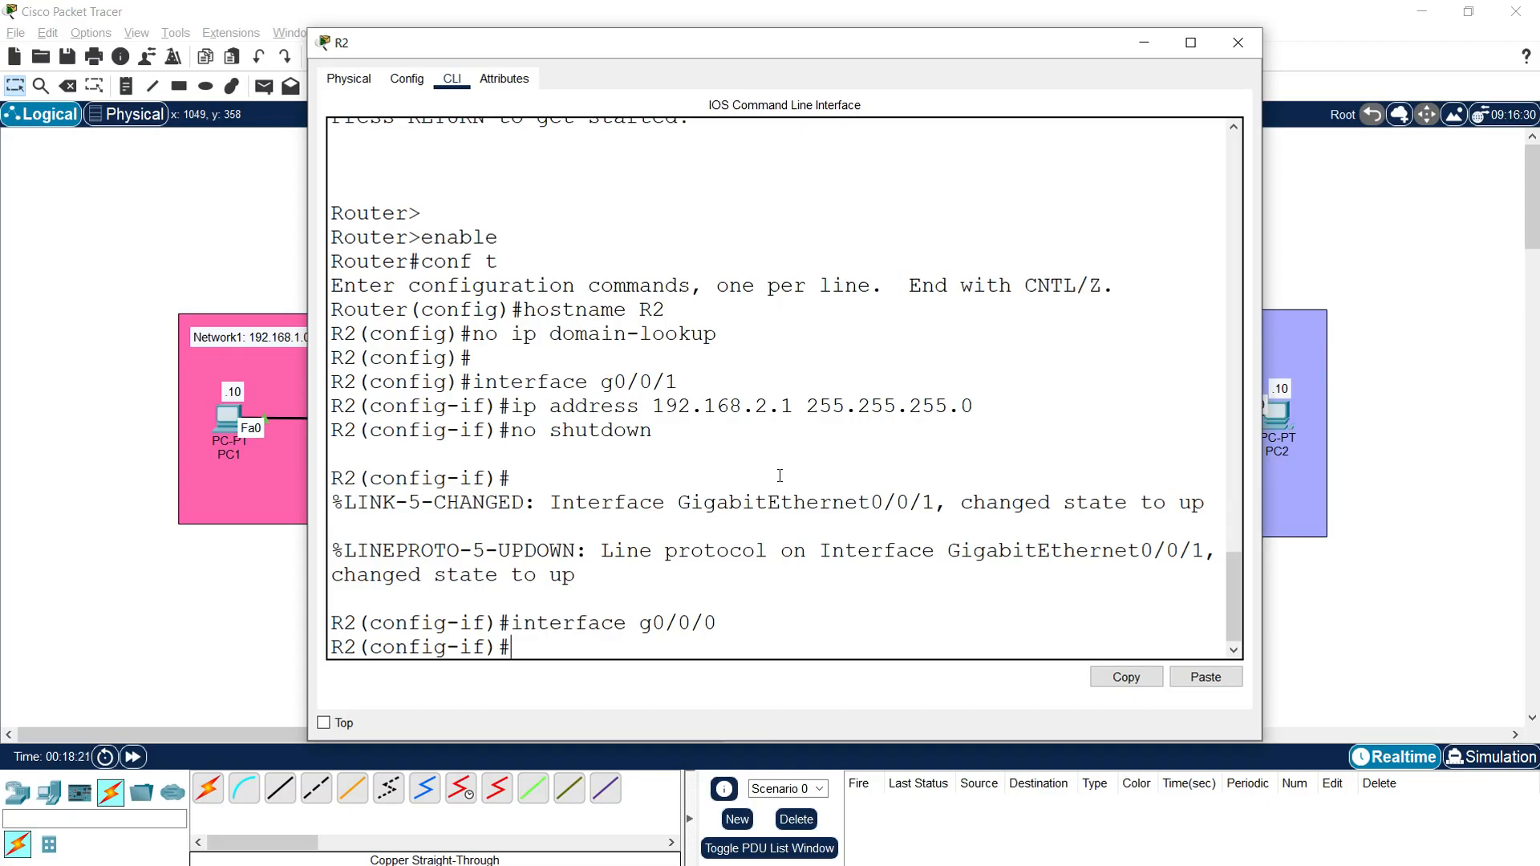
type("ip address 10.1.")
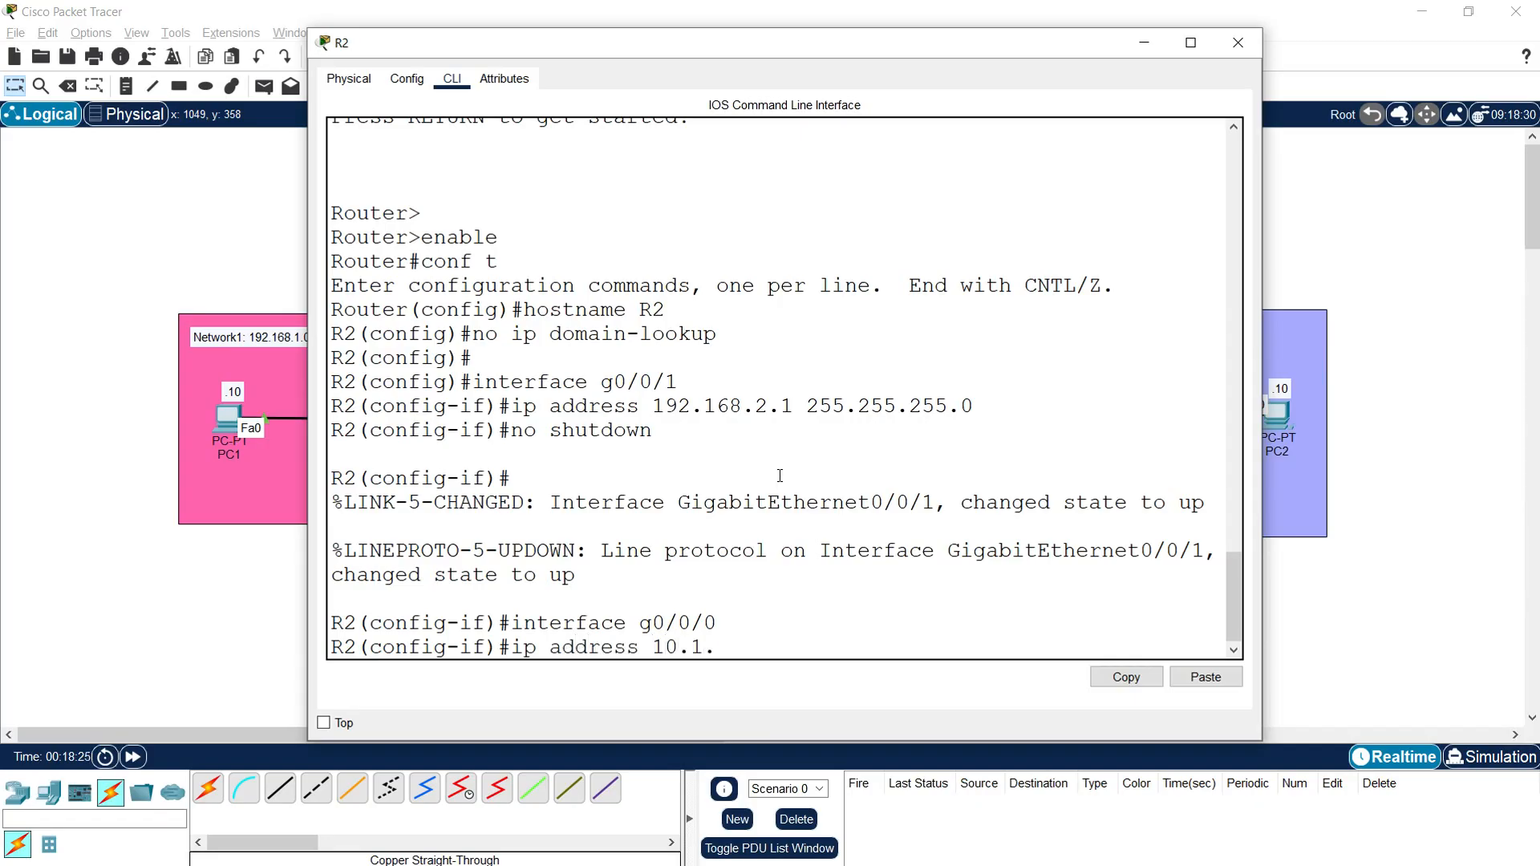
type("1.2 255.255.255.252")
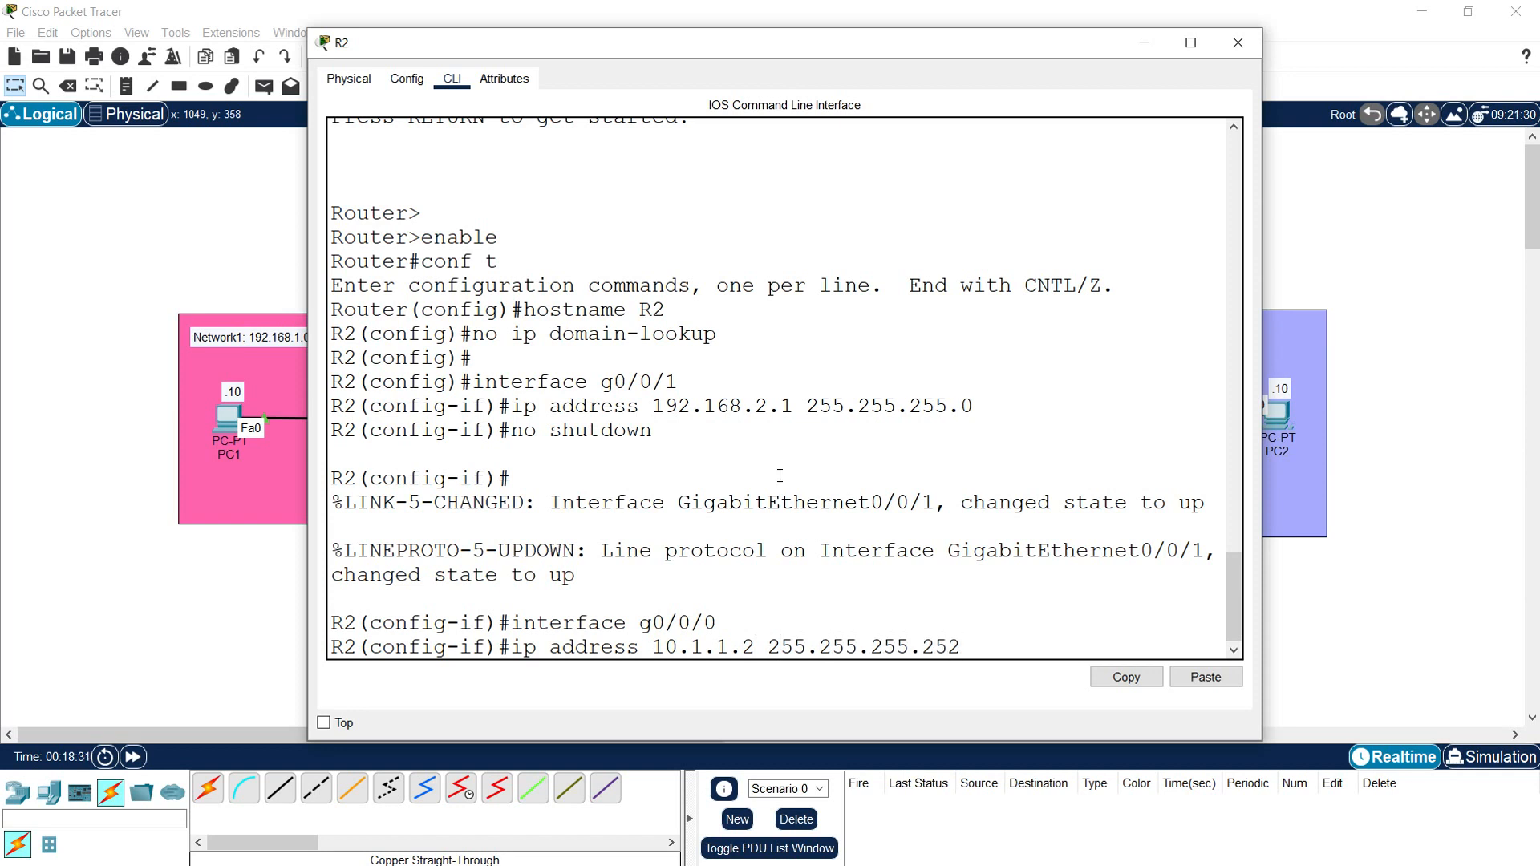
key("Return")
key("Return")
Step: Enable R2's interface g0/0/0 with "no shutdown" and close R2's window
type("no shutdown")
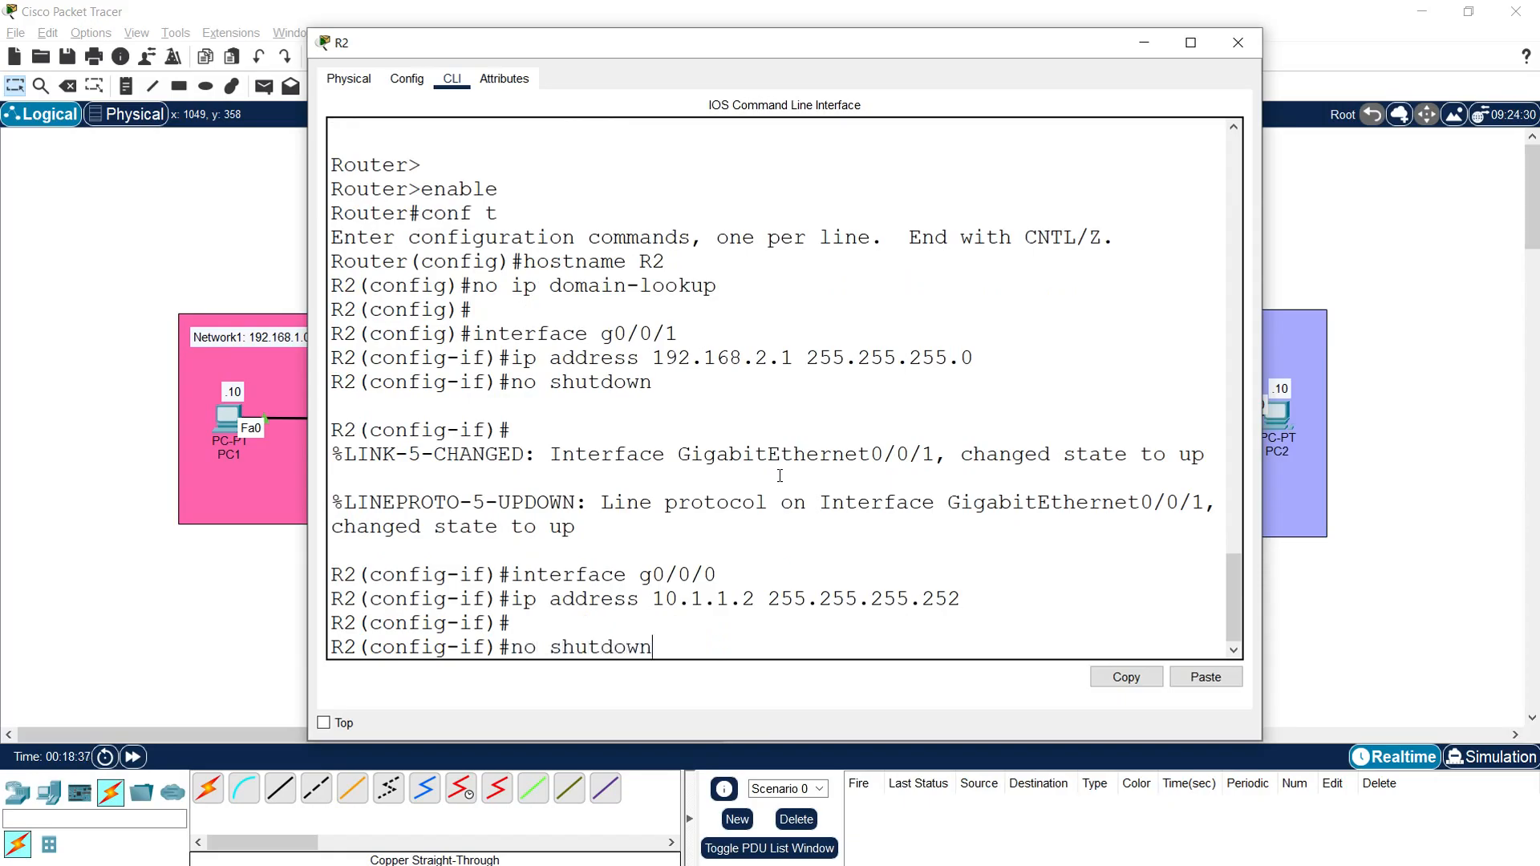
key("Return")
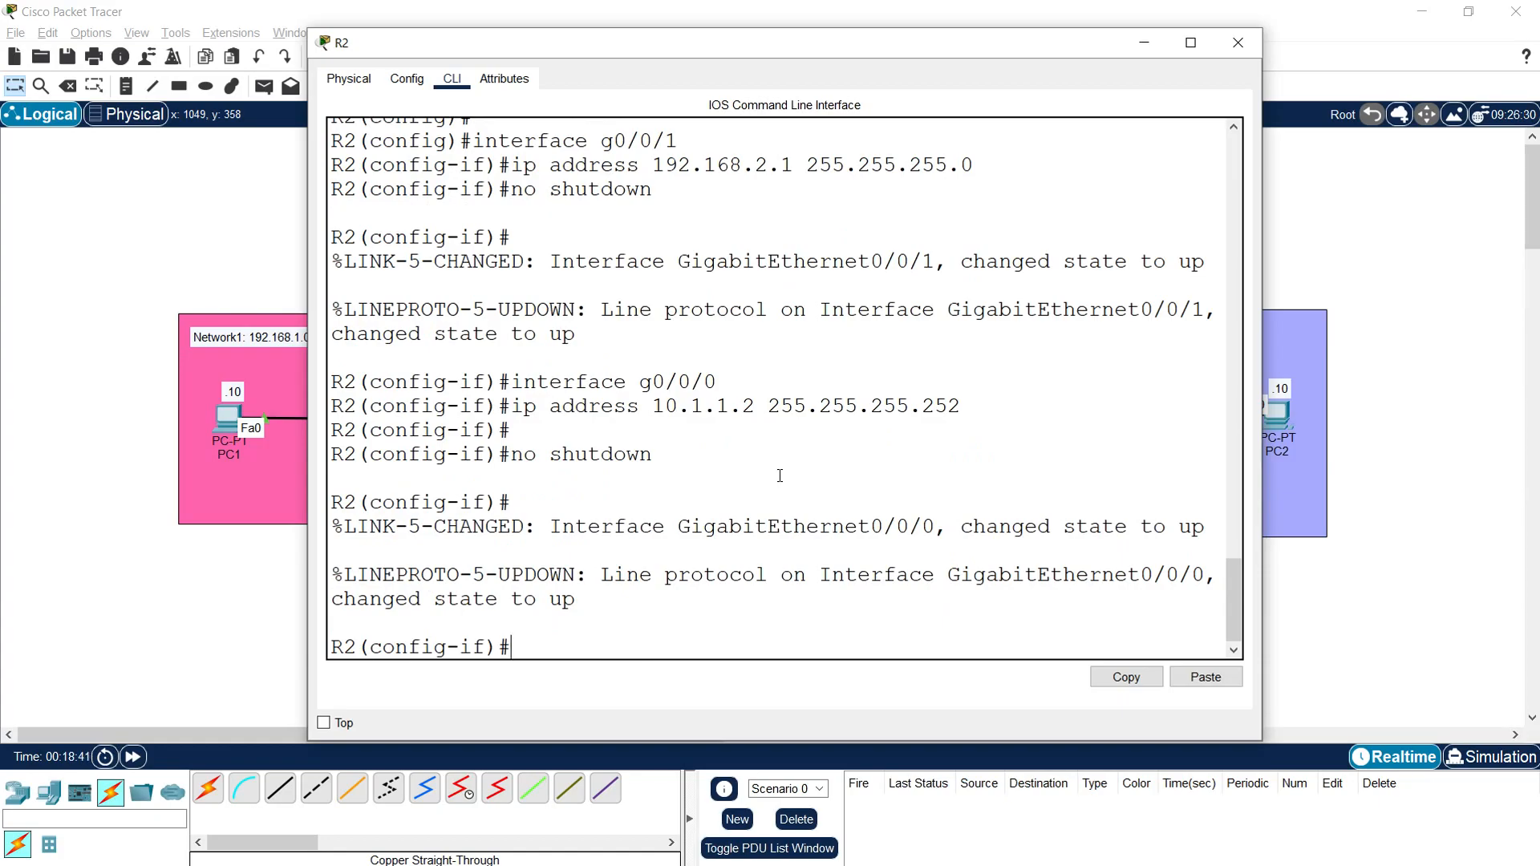
left_click(1238, 42)
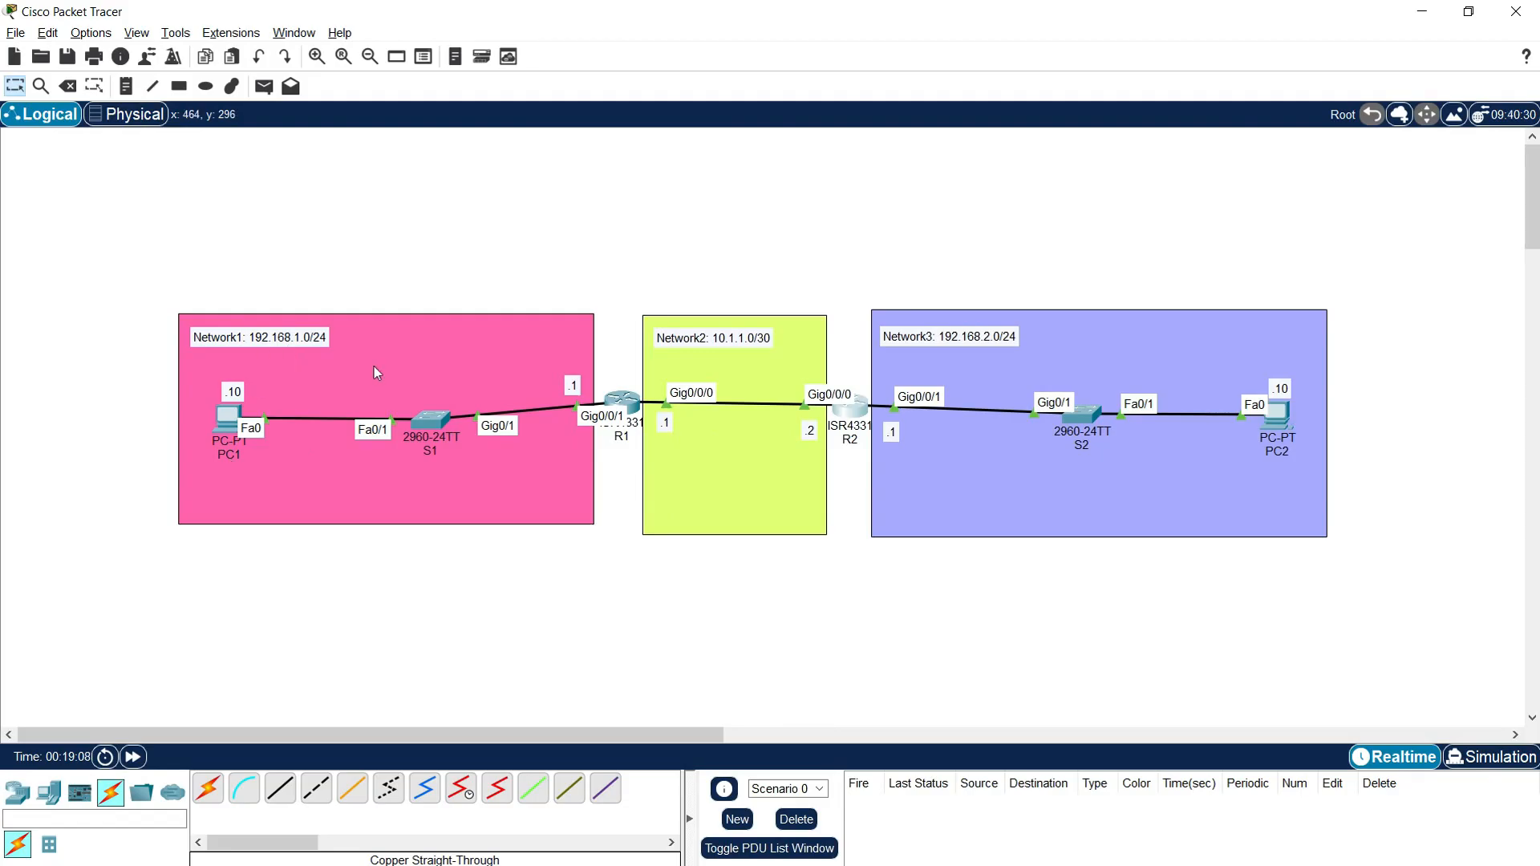
Step: Open R1's command line in a widened window and leave configuration mode with "end"
left_click(622, 401)
left_click_drag(754, 170, 539, 51)
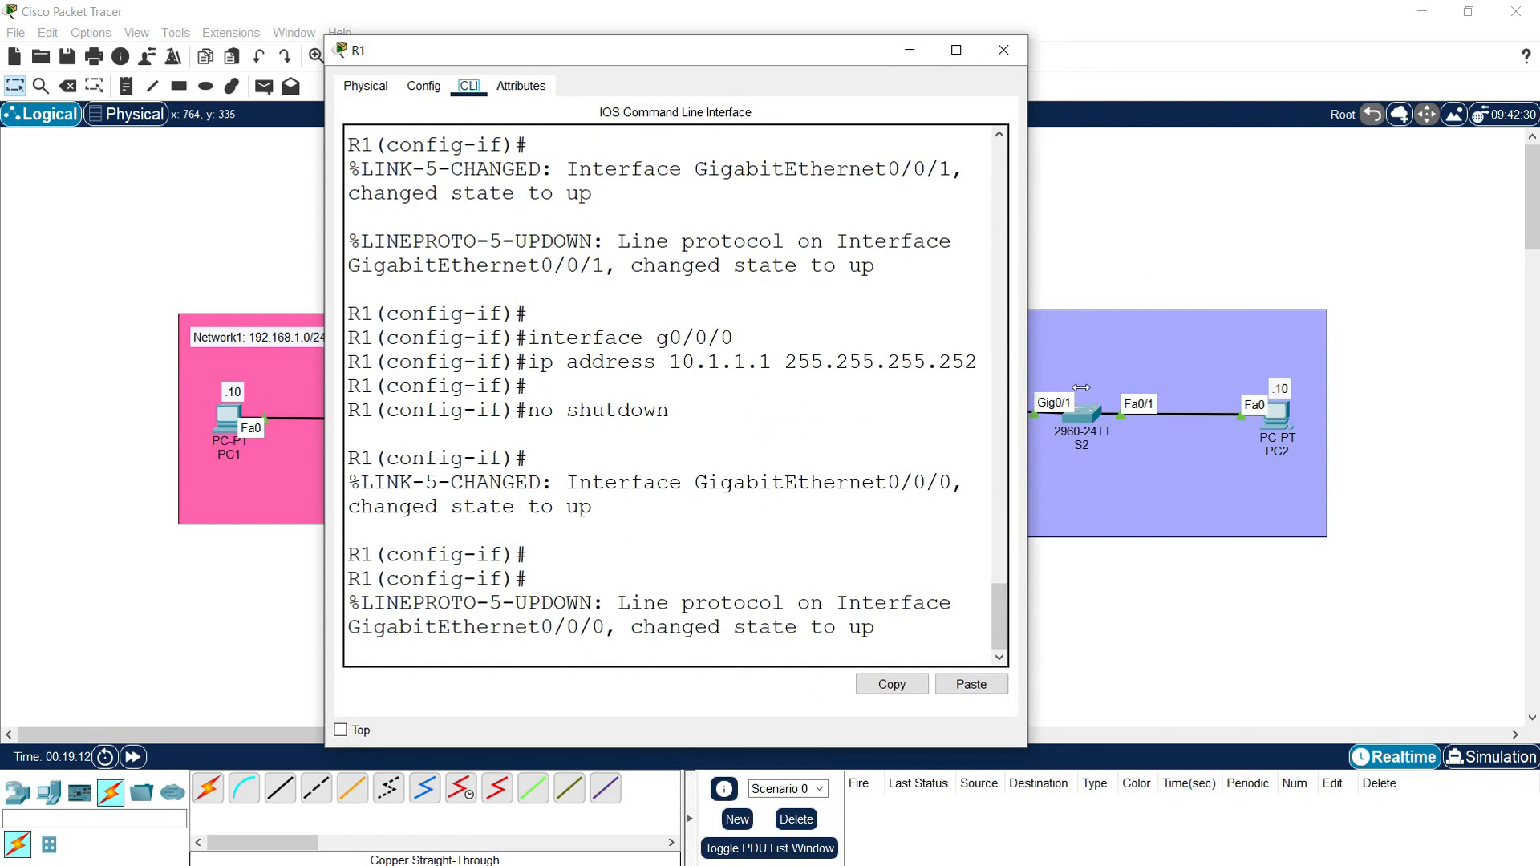
left_click_drag(1027, 403, 1347, 405)
left_click(814, 546)
key("Return")
type("end")
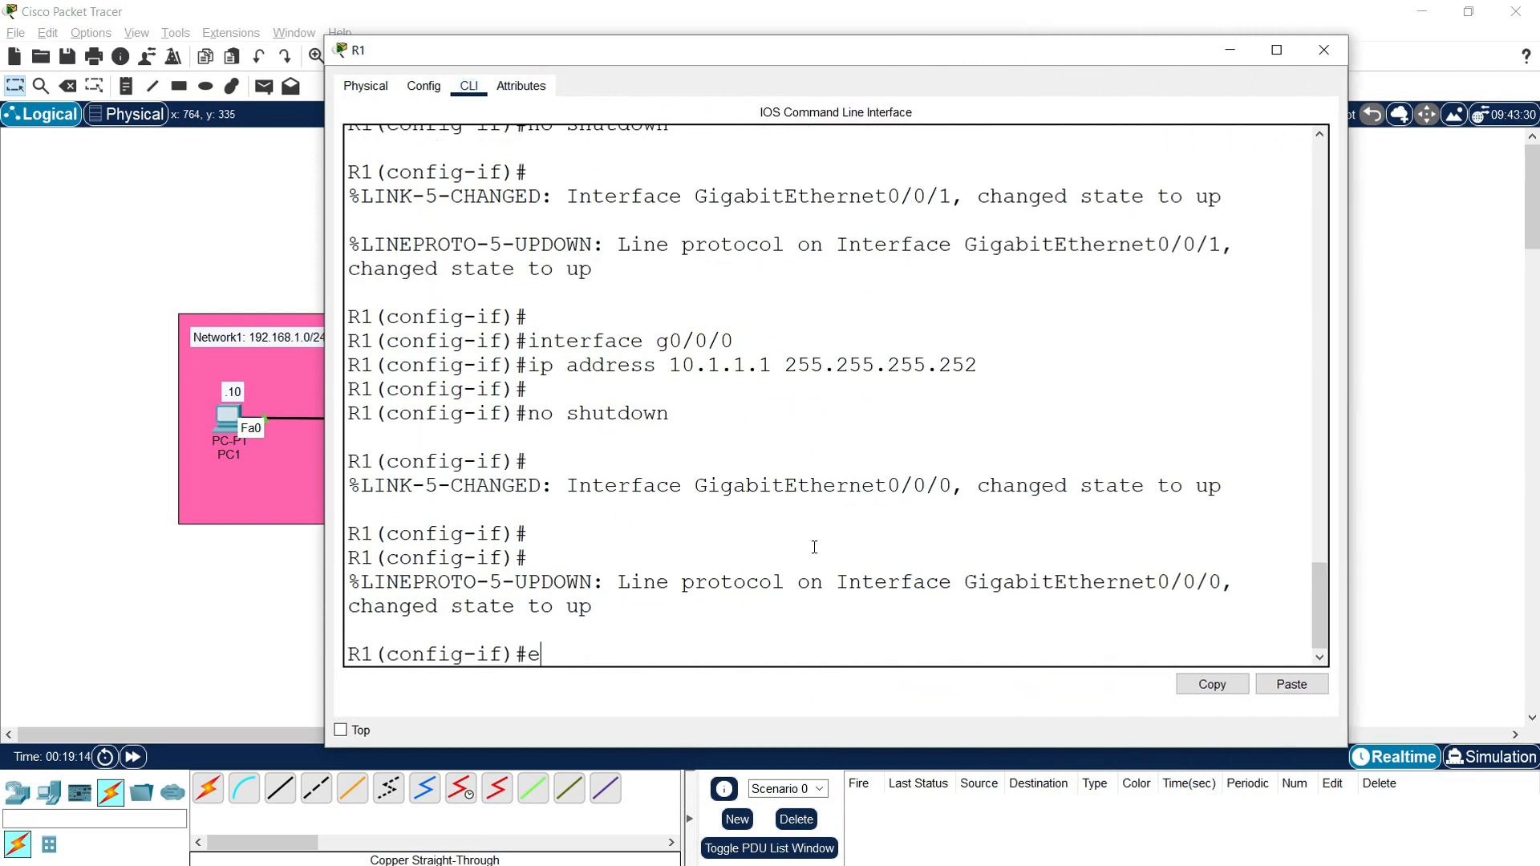
key("Return")
Step: Save R1's running configuration with "copy run start", accepting the default destination filename startup-config
key("Return")
type("copy run ")
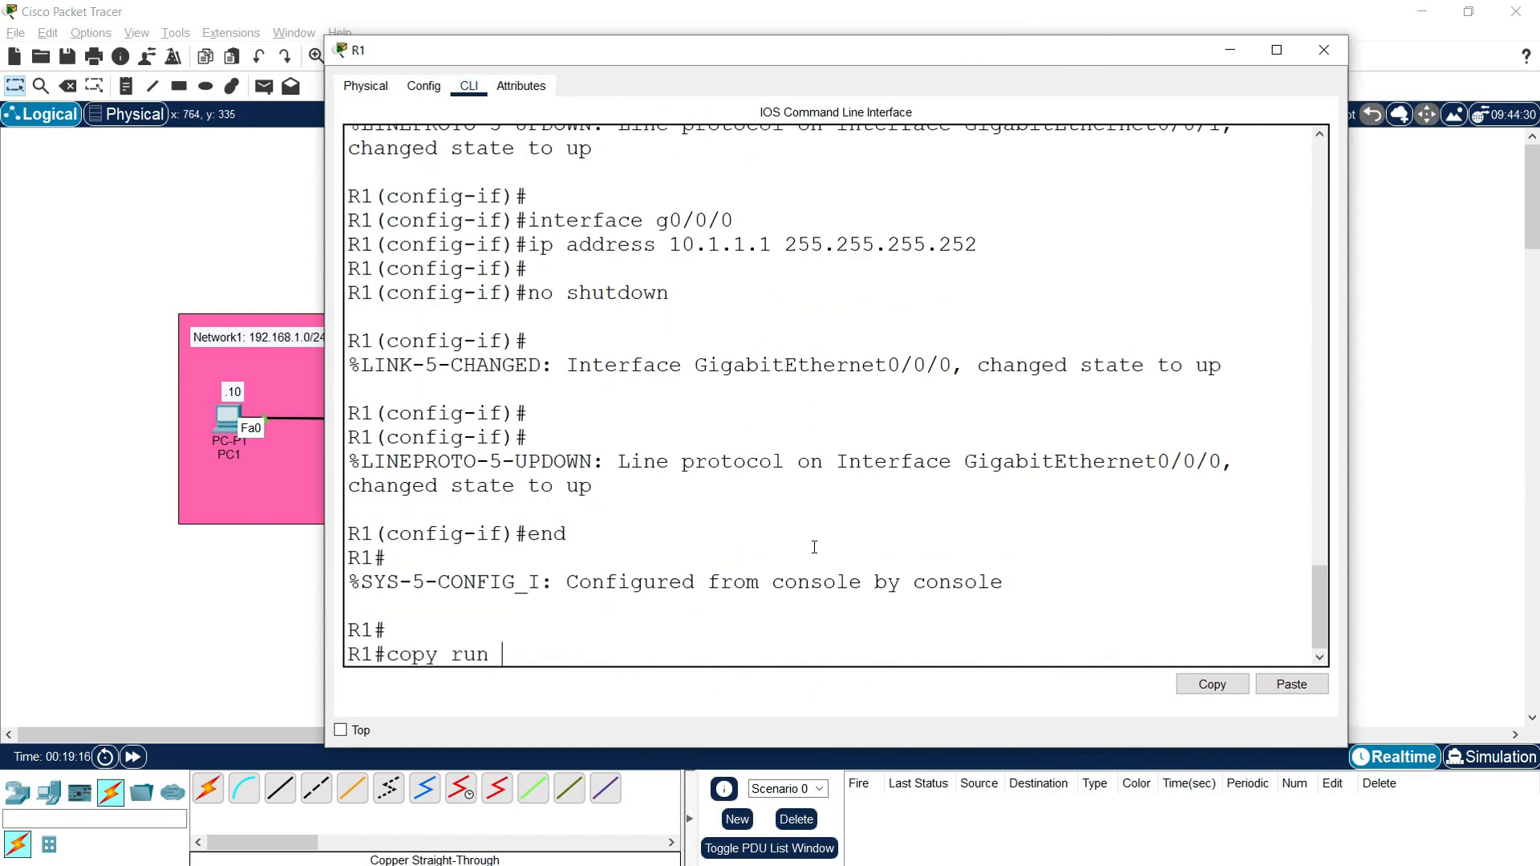
type("start")
key("Return")
key("Return")
key("Return")
key("Return")
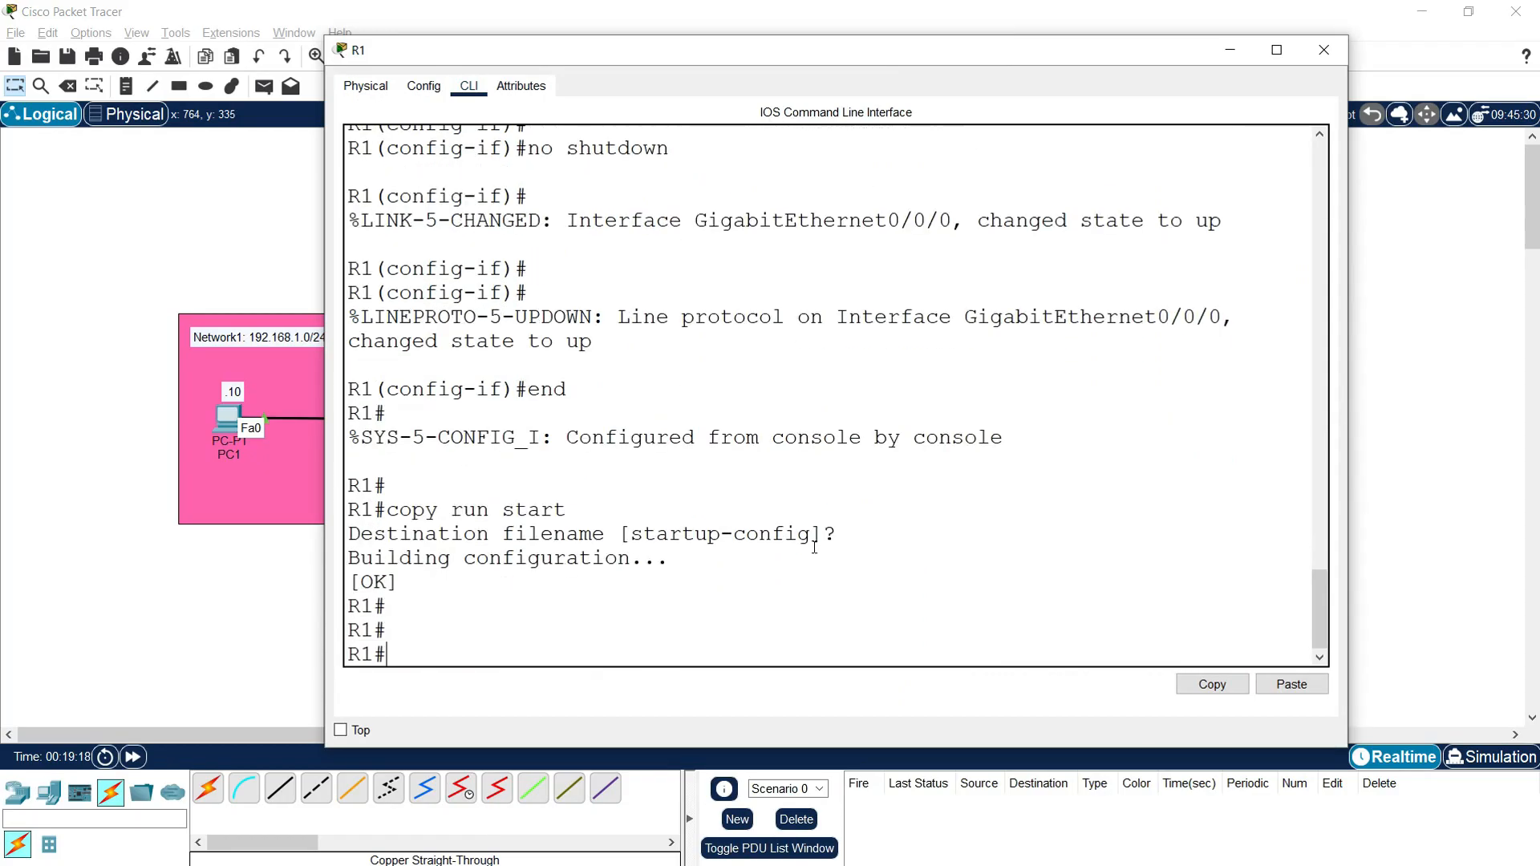
Step: Run "show ip interface brief" on R1 and check the addresses and status of its interfaces
type("show ip interface brief")
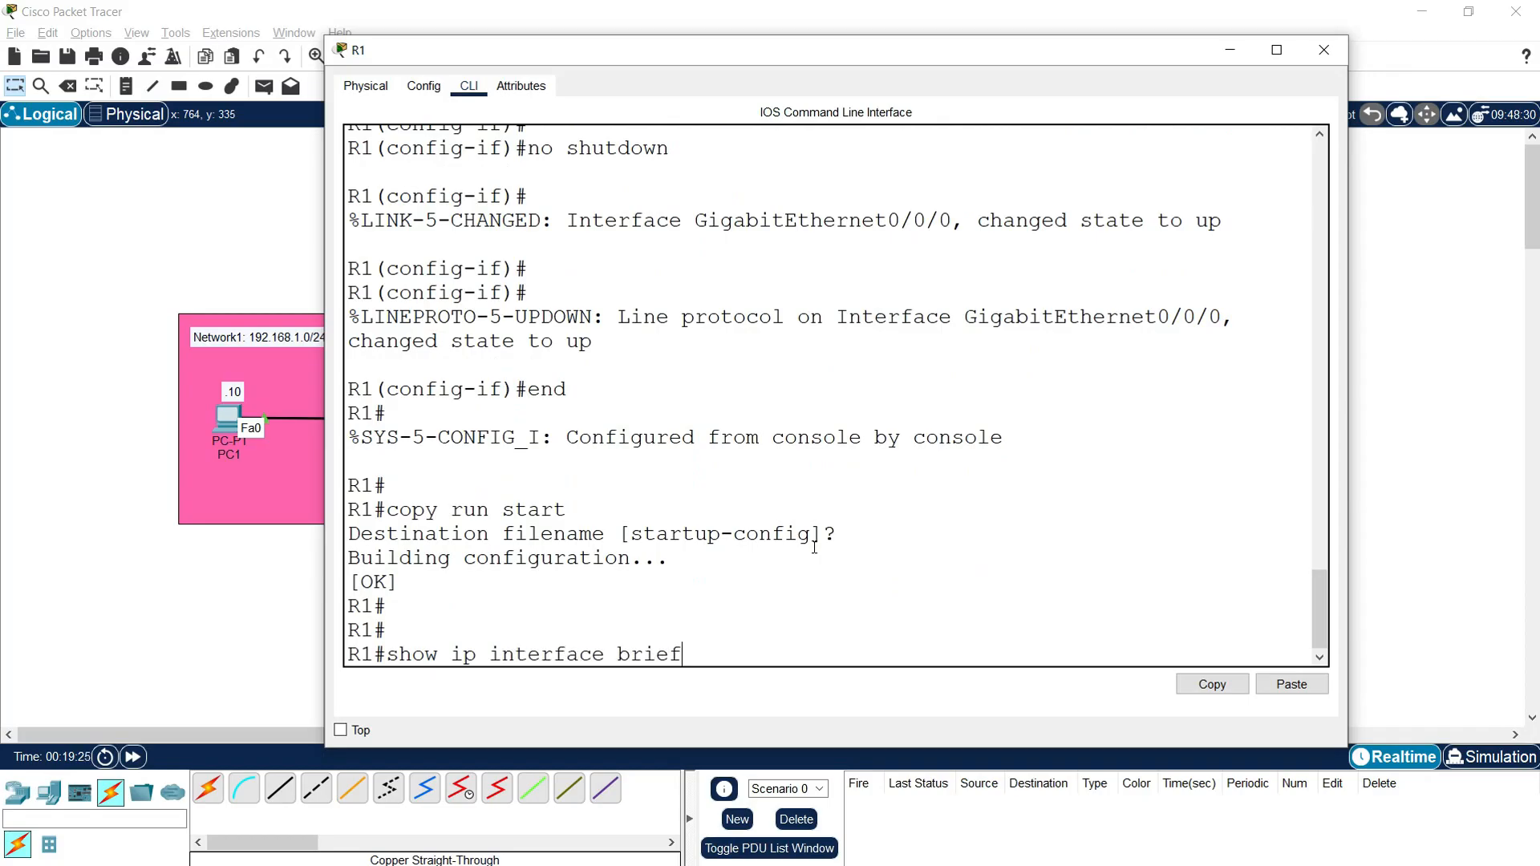
key("Return")
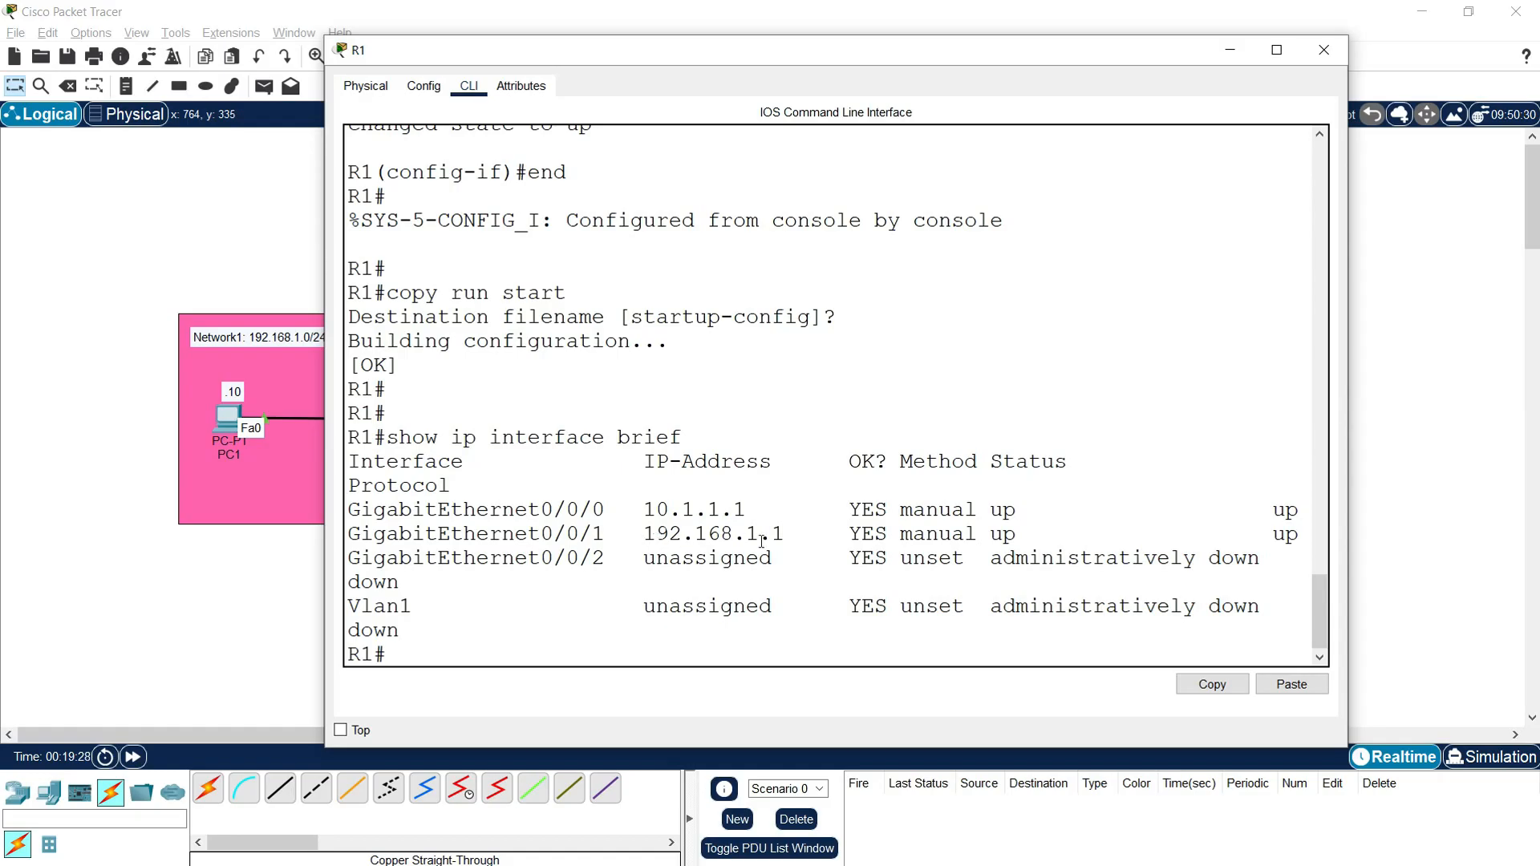
left_click_drag(1003, 533, 1276, 534)
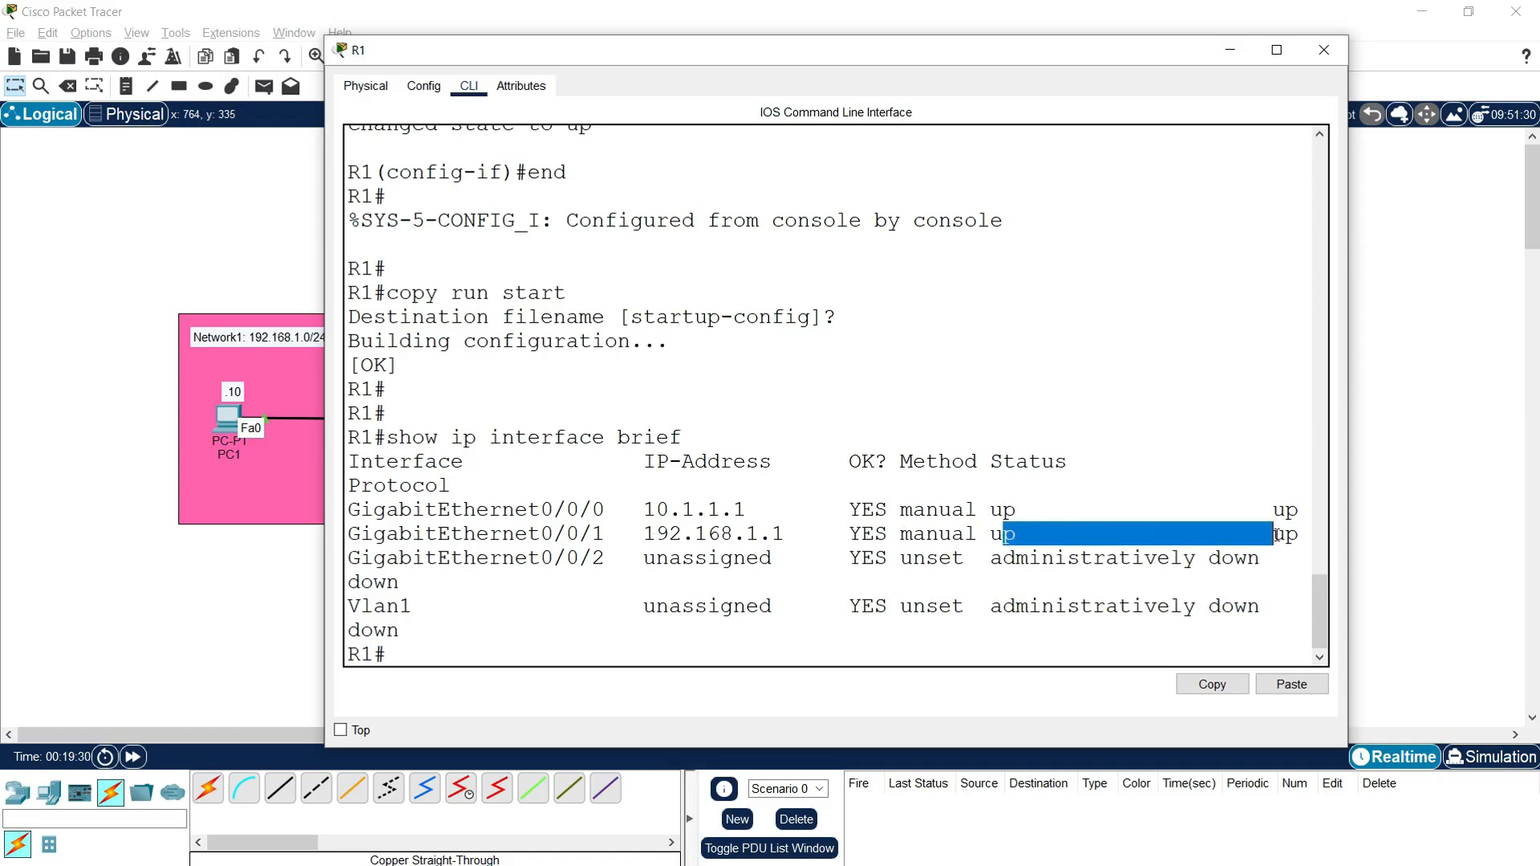
left_click(969, 574)
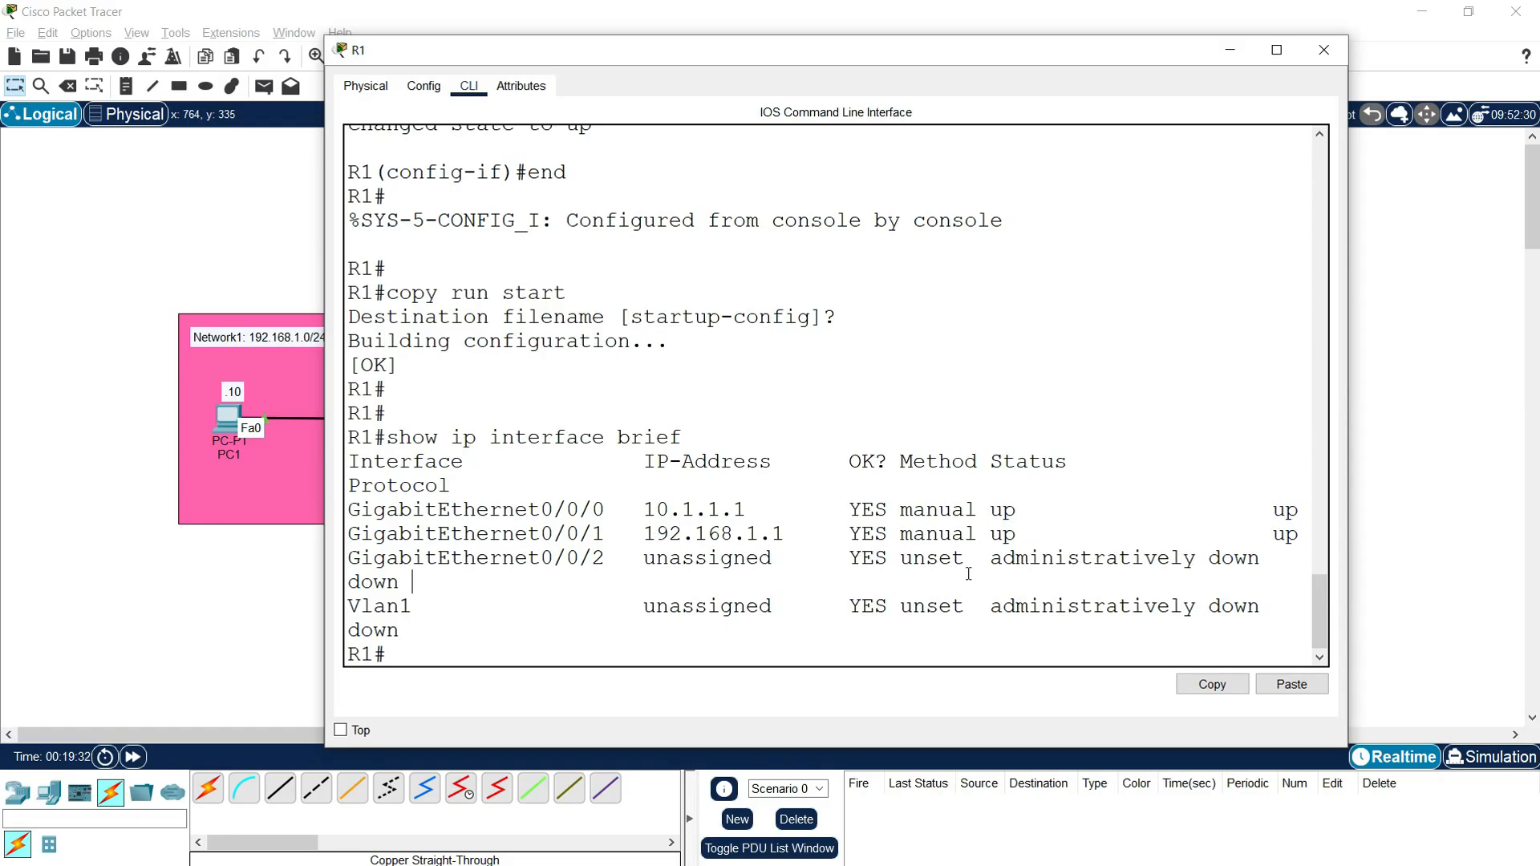
scroll(498, 526, "up", 1)
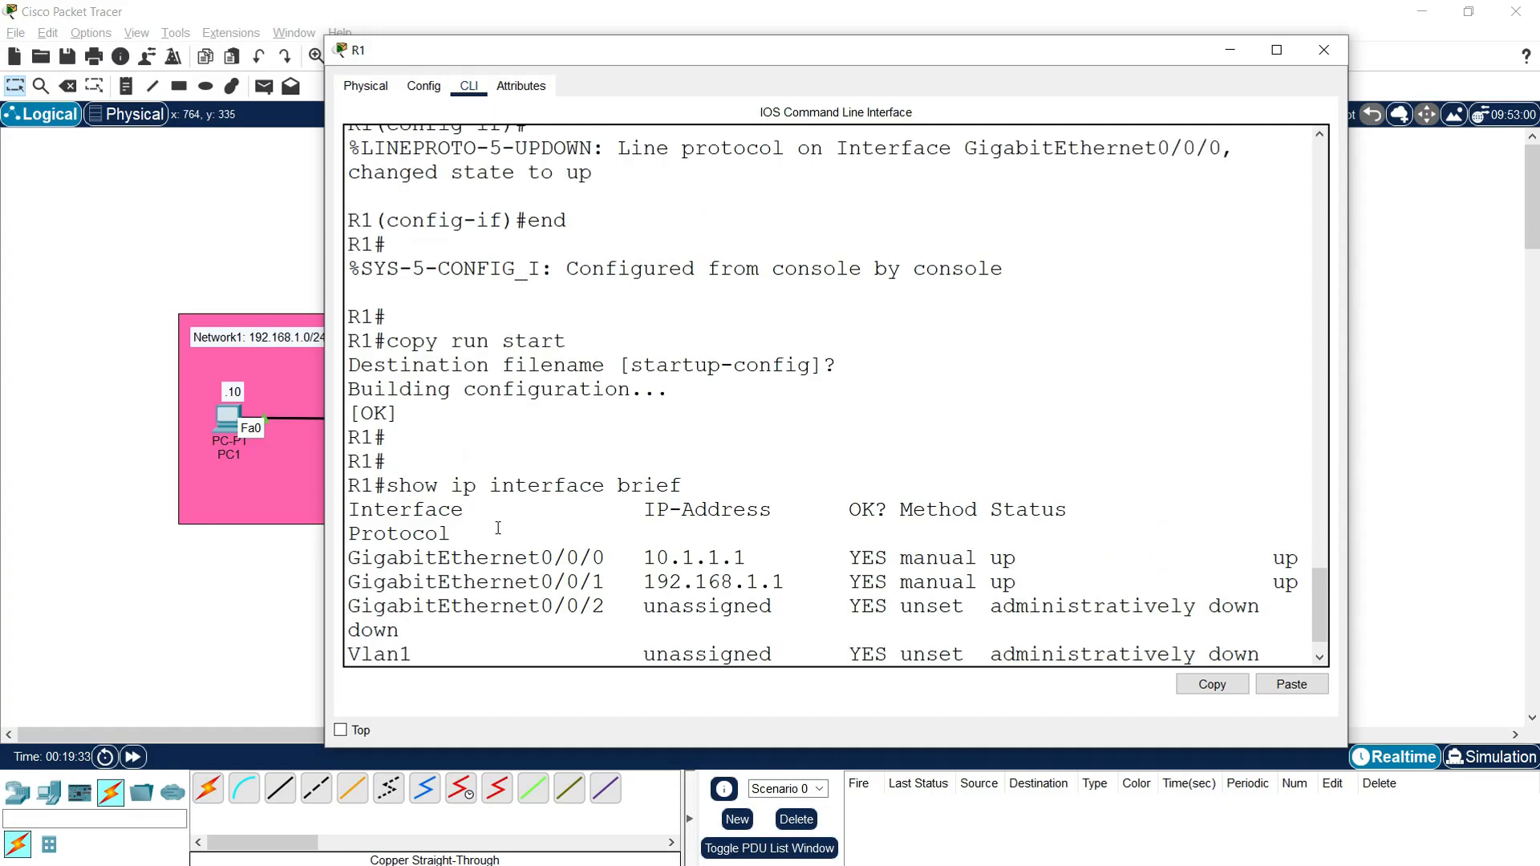
left_click(244, 609)
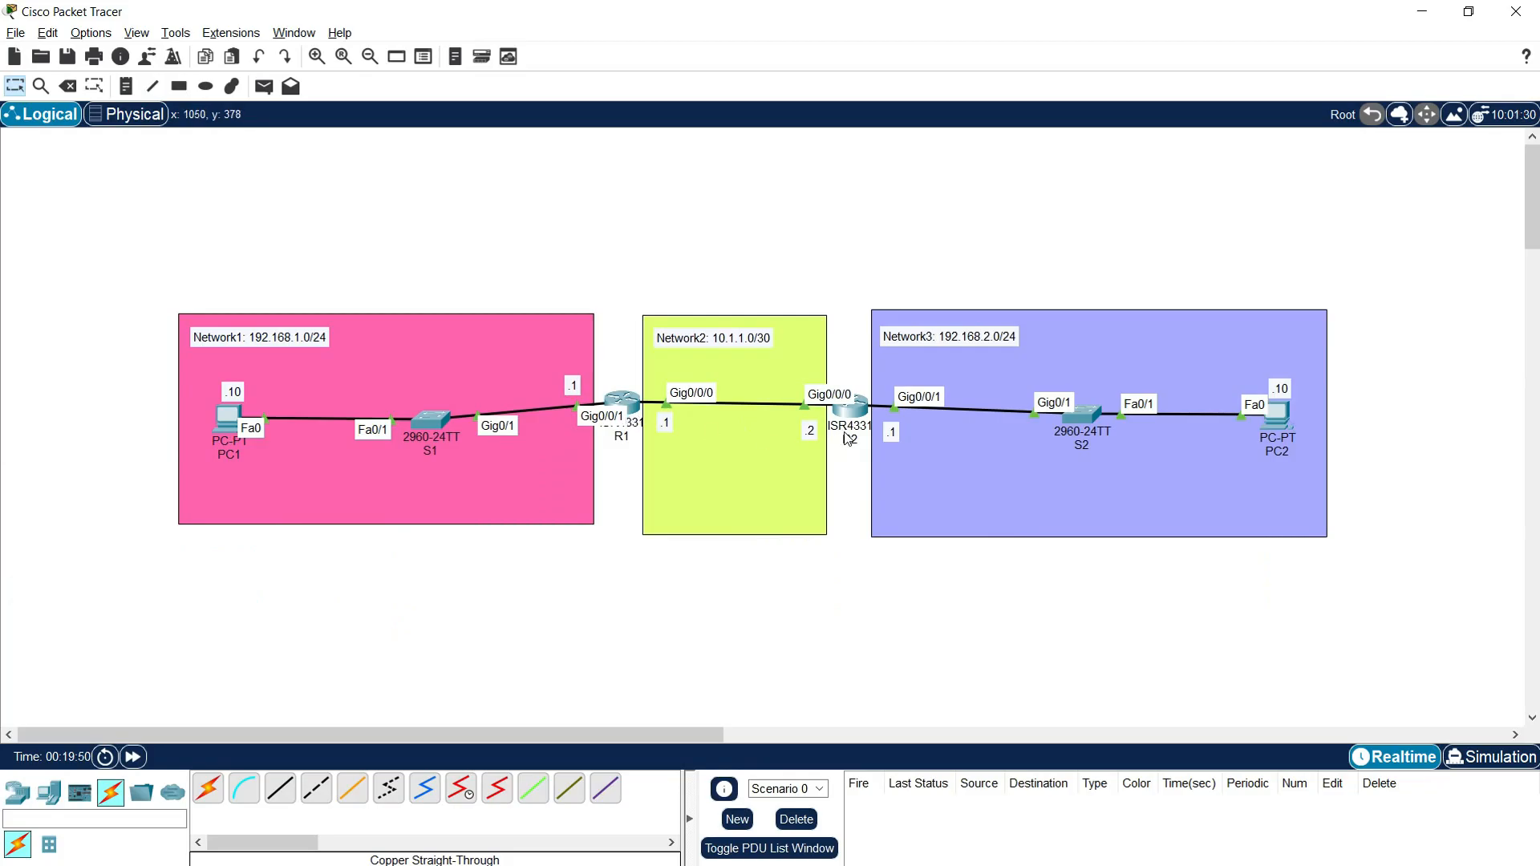
Step: Reopen R1's command line and run "show ip route connected" to examine its directly connected networks
mouse_move(850, 428)
left_click(617, 401)
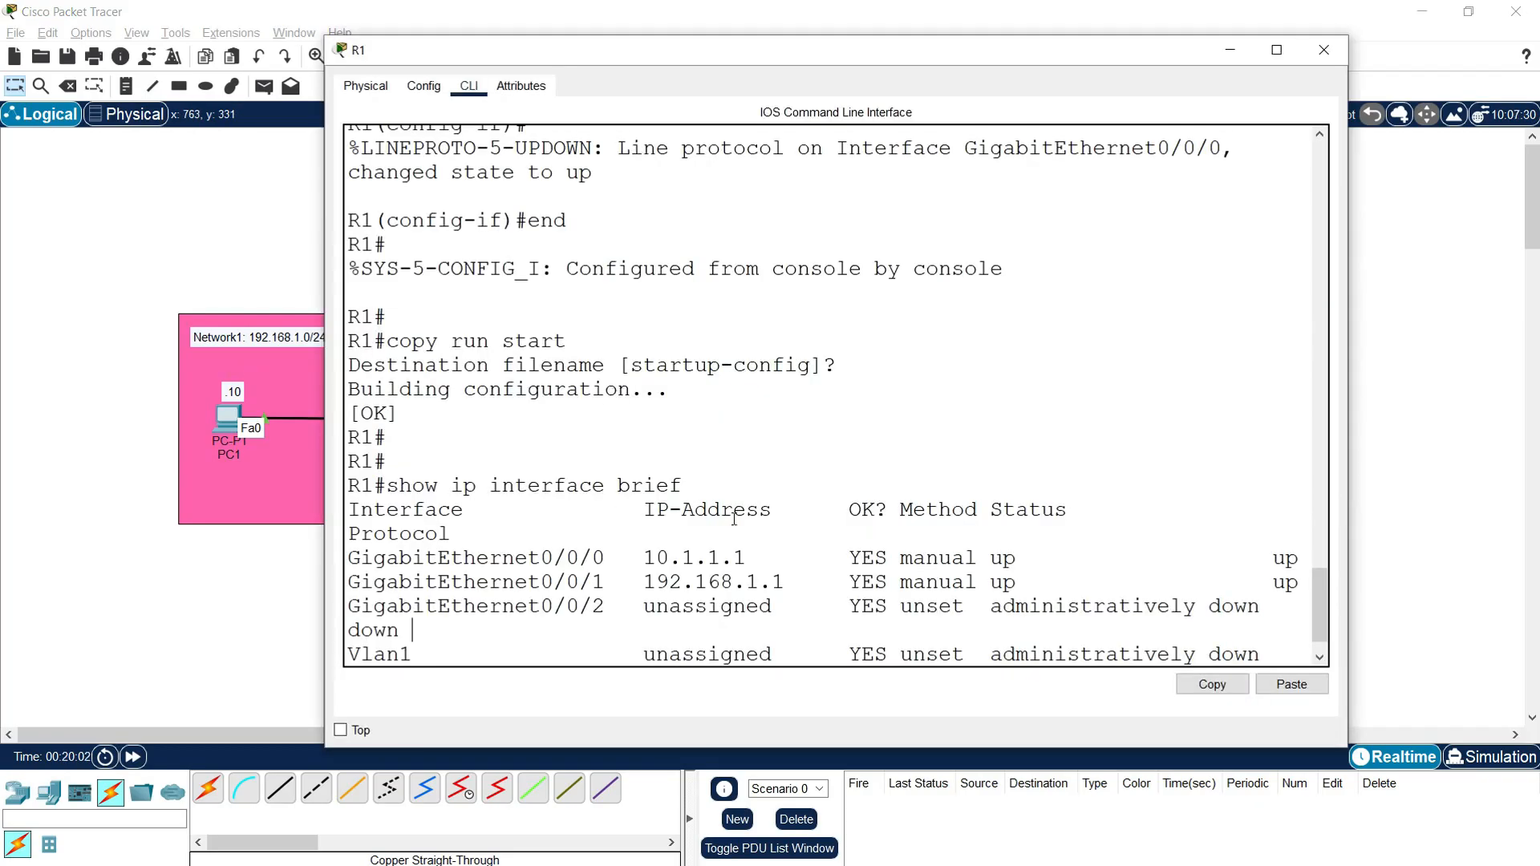
type("show ")
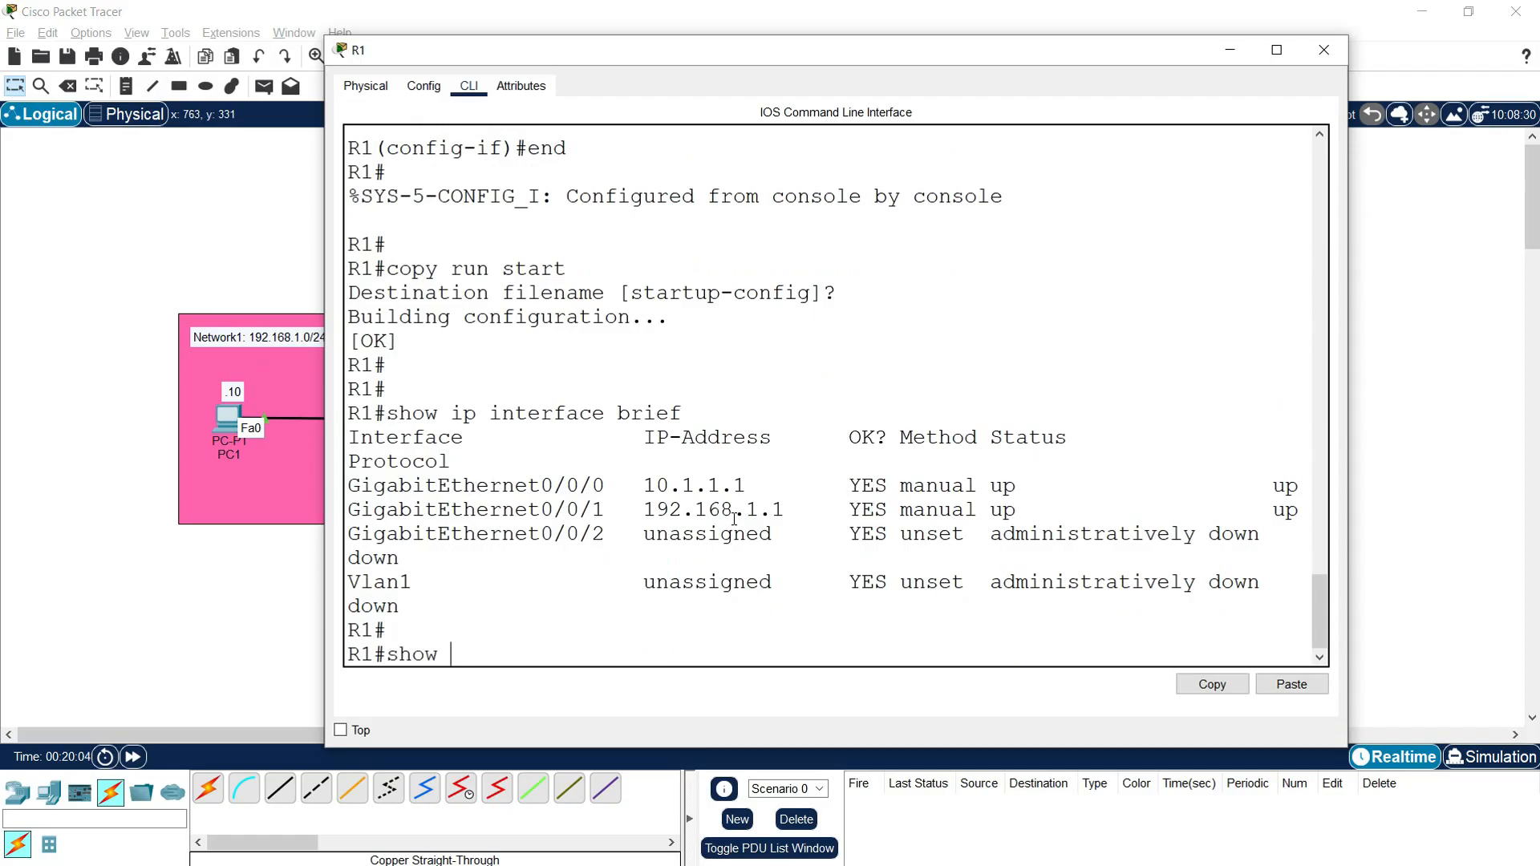
type("ip route conn")
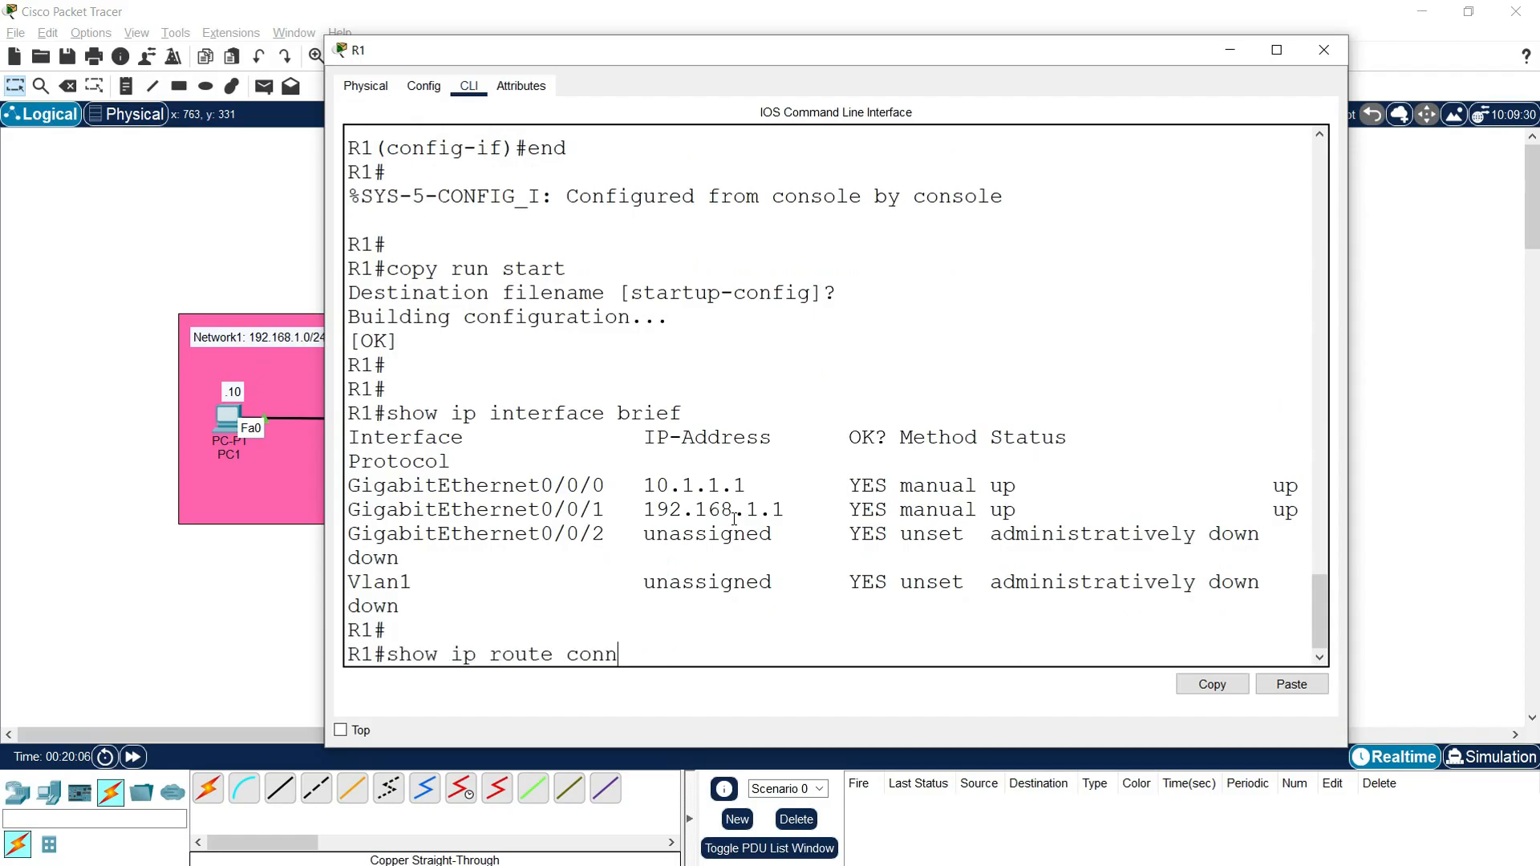
type("ected")
key("Return")
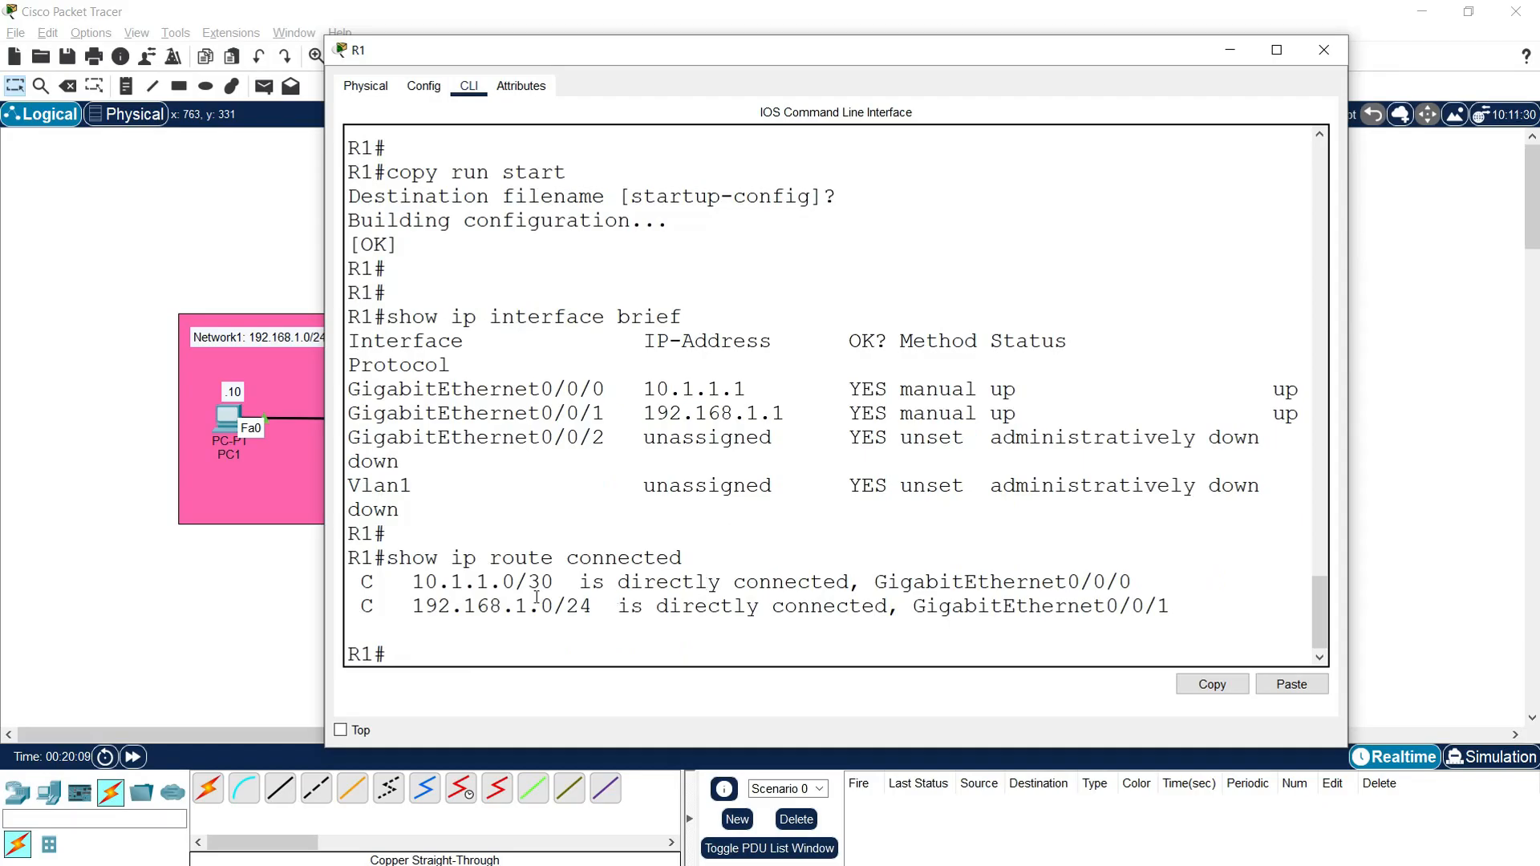
left_click_drag(360, 581, 1168, 622)
left_click(605, 652)
Step: Display R1's full routing table with "show ip route"
type("show ip route")
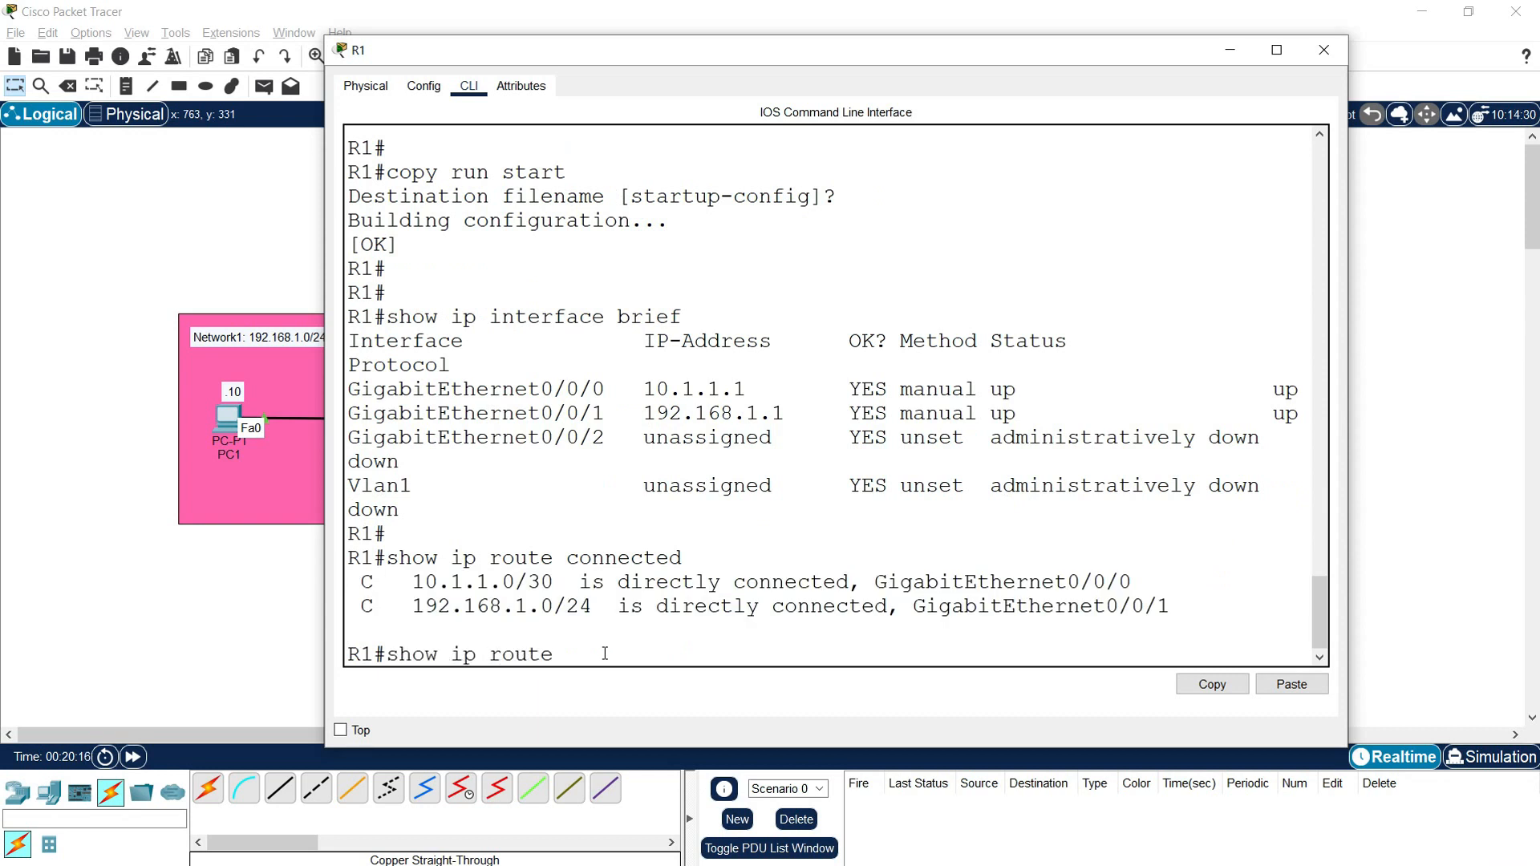
key("Return")
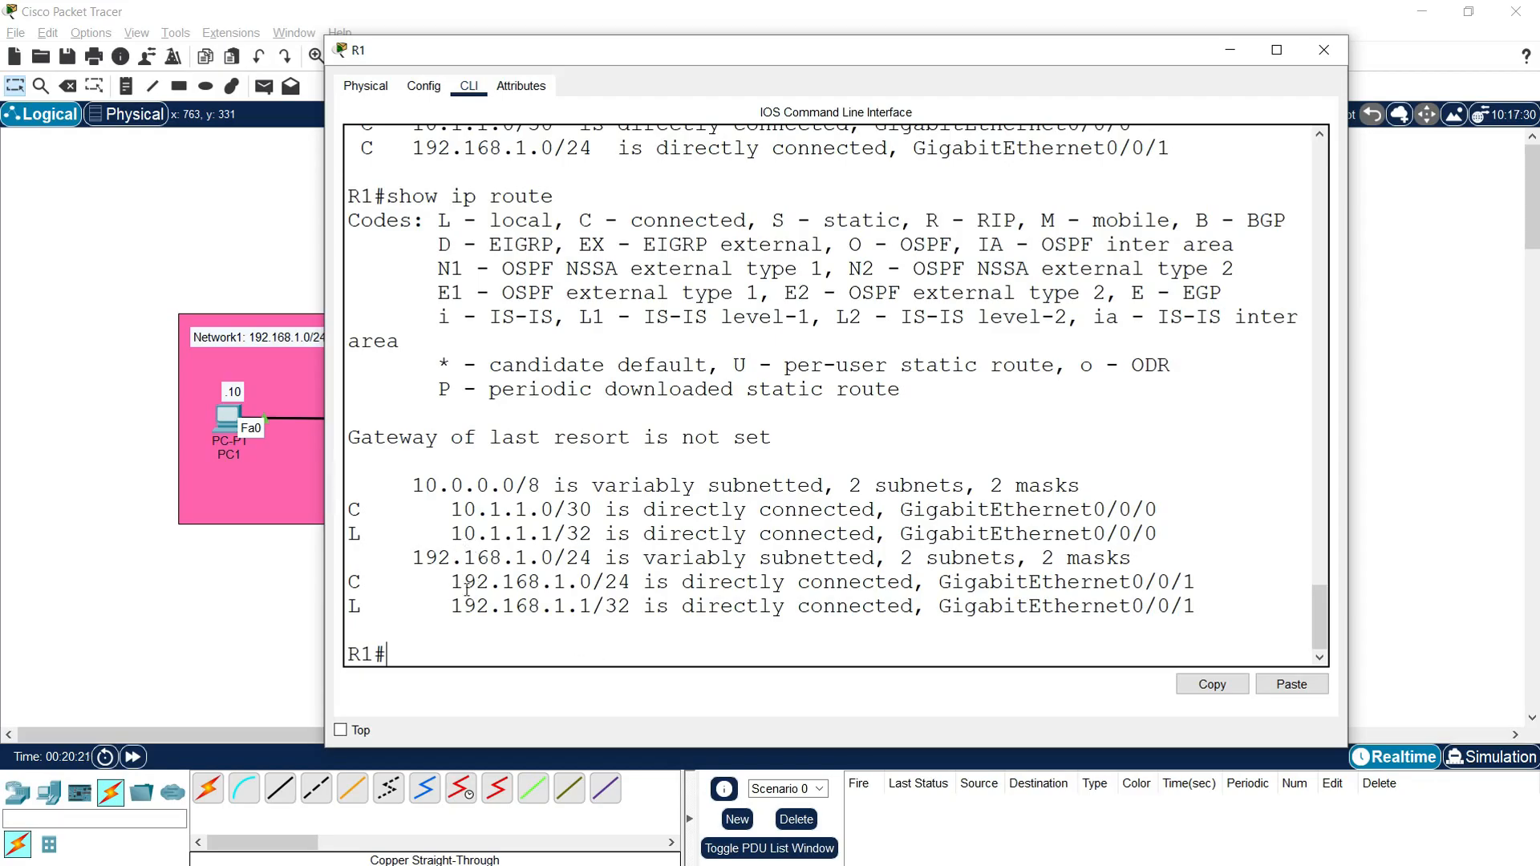
Step: Examine the connected and local route entries for both interfaces in R1's routing table
left_click_drag(439, 582, 617, 580)
left_click_drag(454, 510, 555, 516)
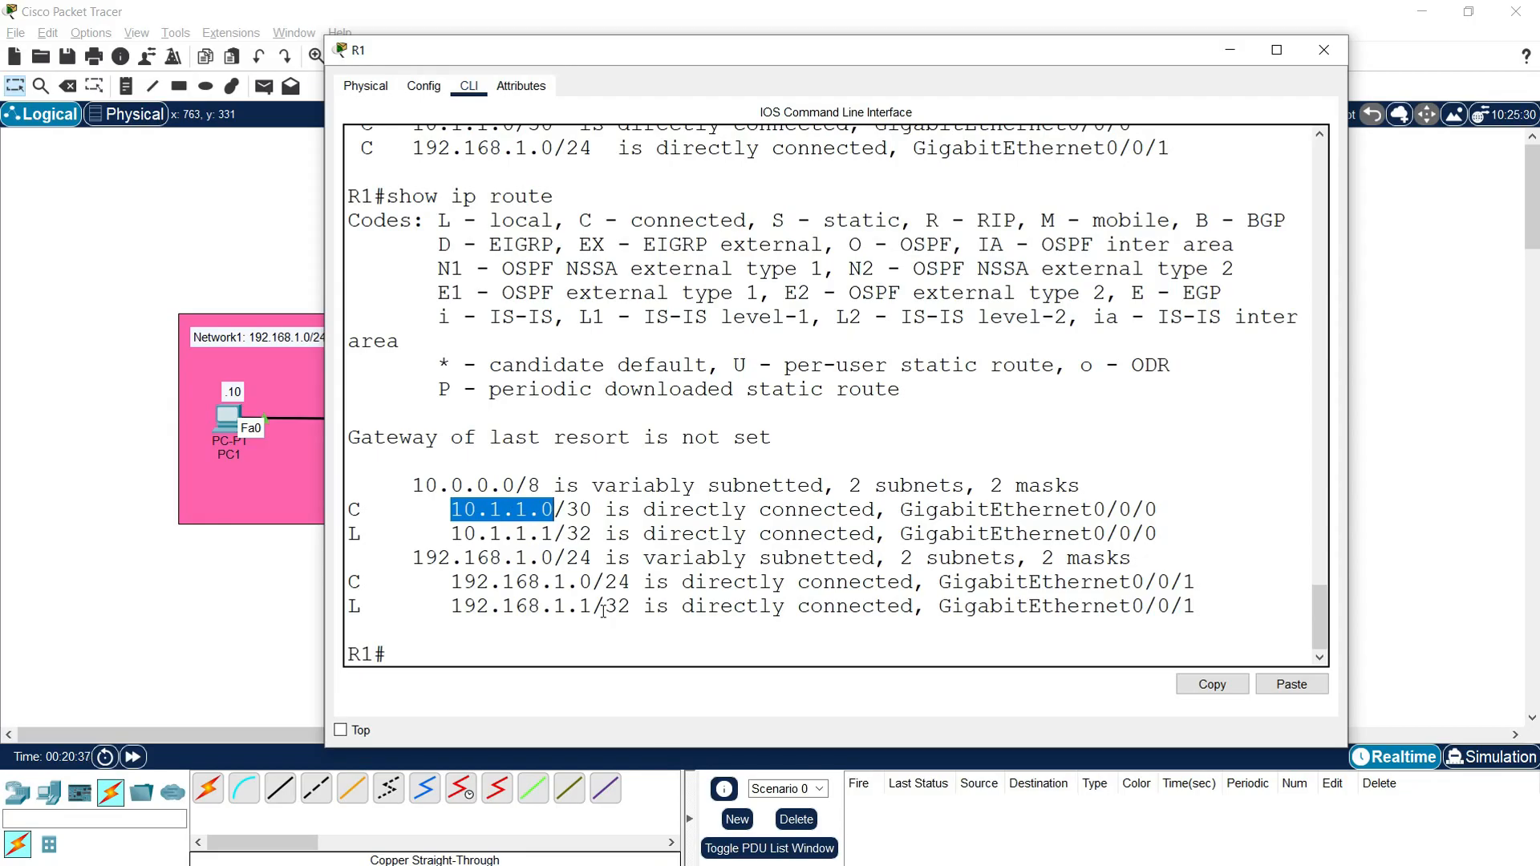
left_click(424, 654)
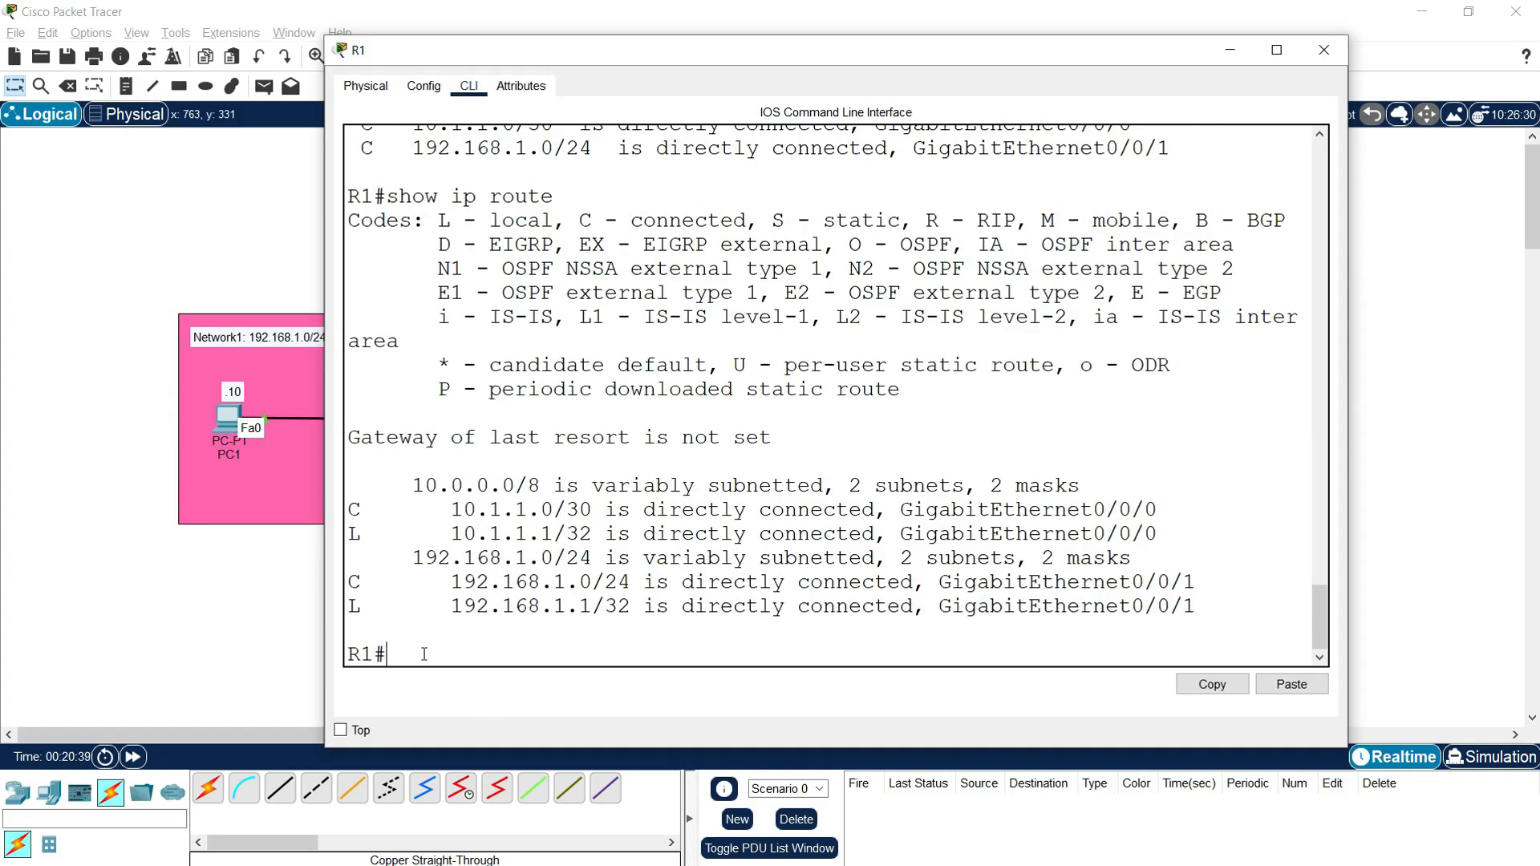
left_click_drag(350, 534, 400, 535)
left_click_drag(351, 607, 520, 607)
left_click(545, 607)
key("Return")
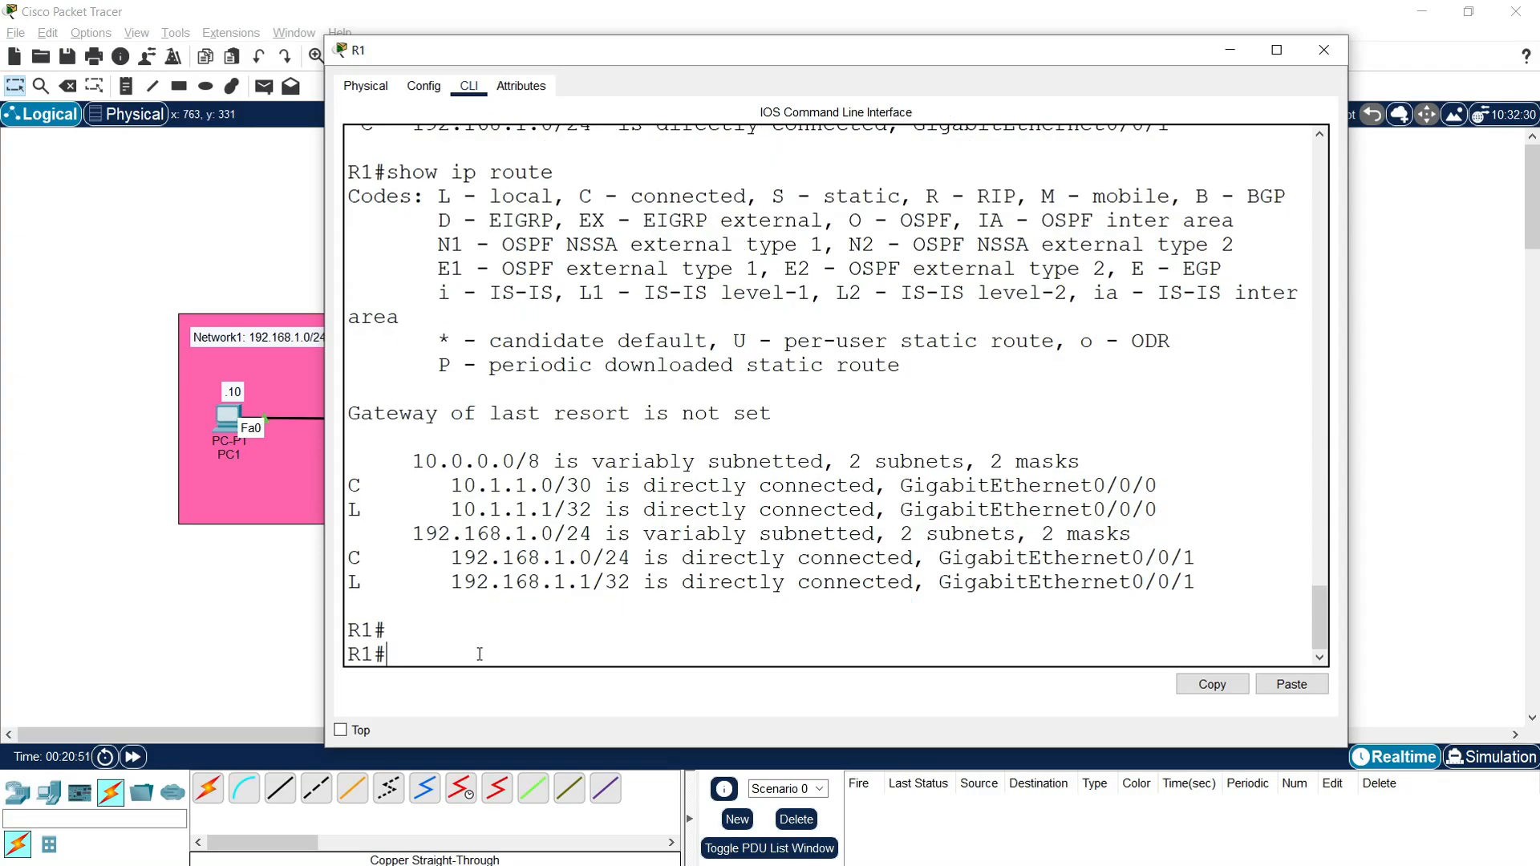
Step: Close R1, open R2's command line in a wider window, and leave configuration mode with "end"
left_click(1324, 50)
left_click(844, 408)
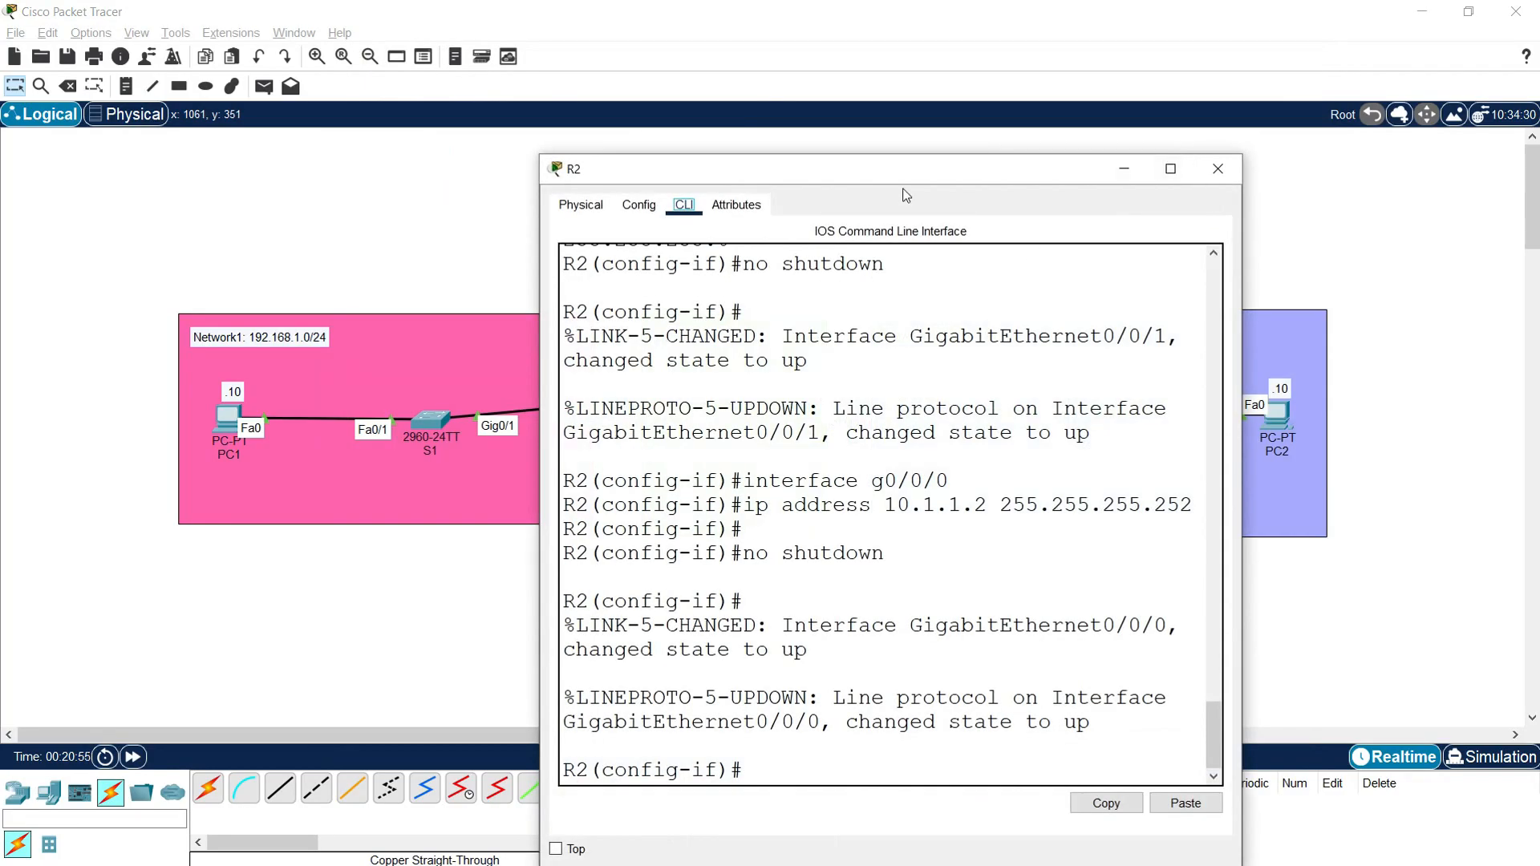
left_click_drag(887, 170, 657, 58)
left_click_drag(1000, 227, 1241, 231)
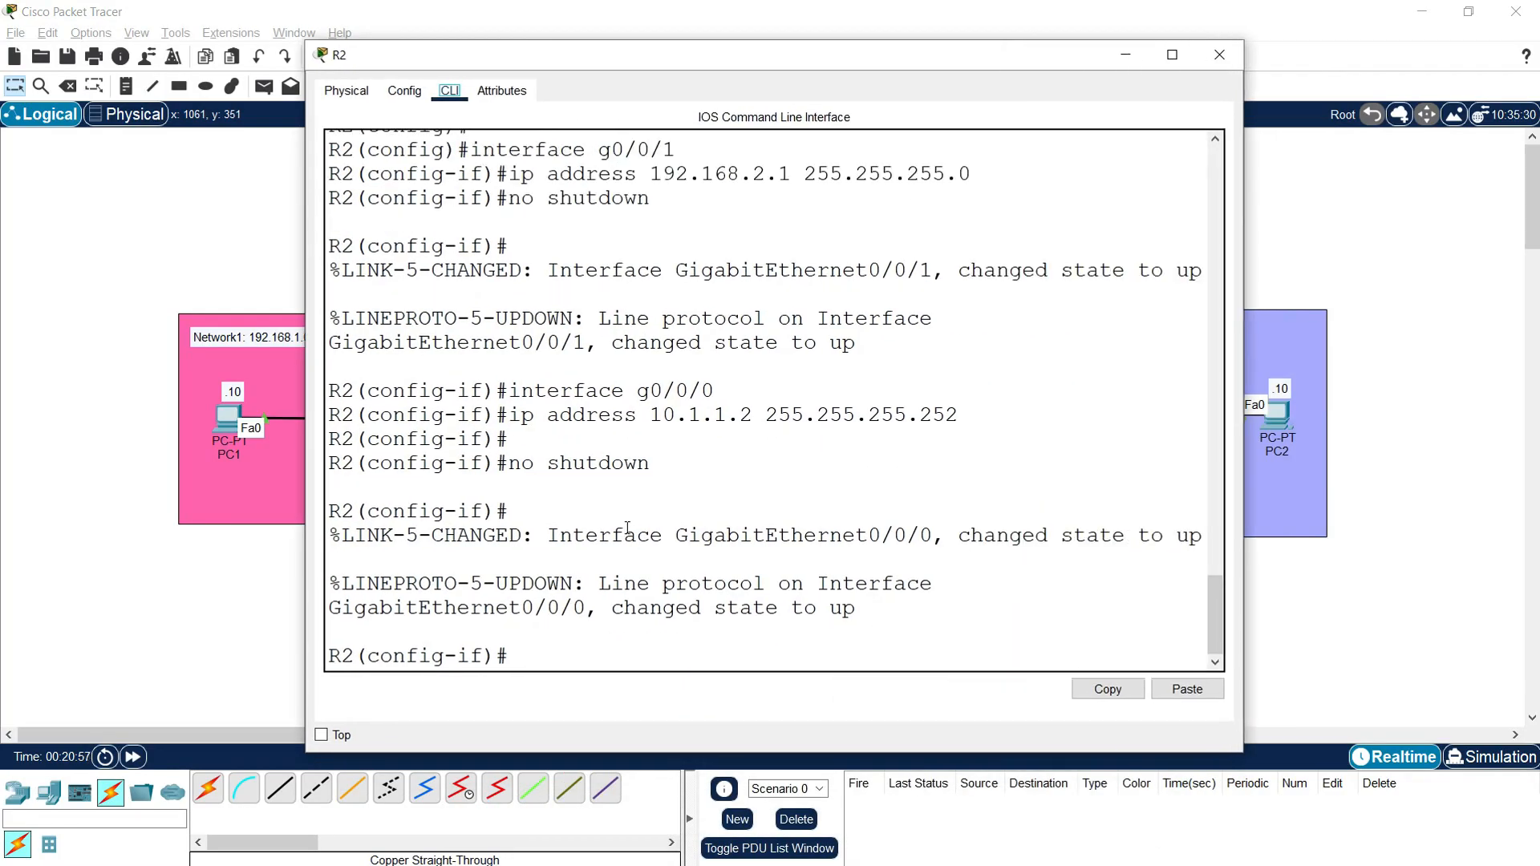
left_click(627, 528)
key("Return")
type("end")
key("Return")
Step: Save R2's running configuration with "copy run start", accepting the default destination filename startup-config
type("o")
key("BackSpace")
type("copy run start")
key("Return")
key("Return")
key("Return")
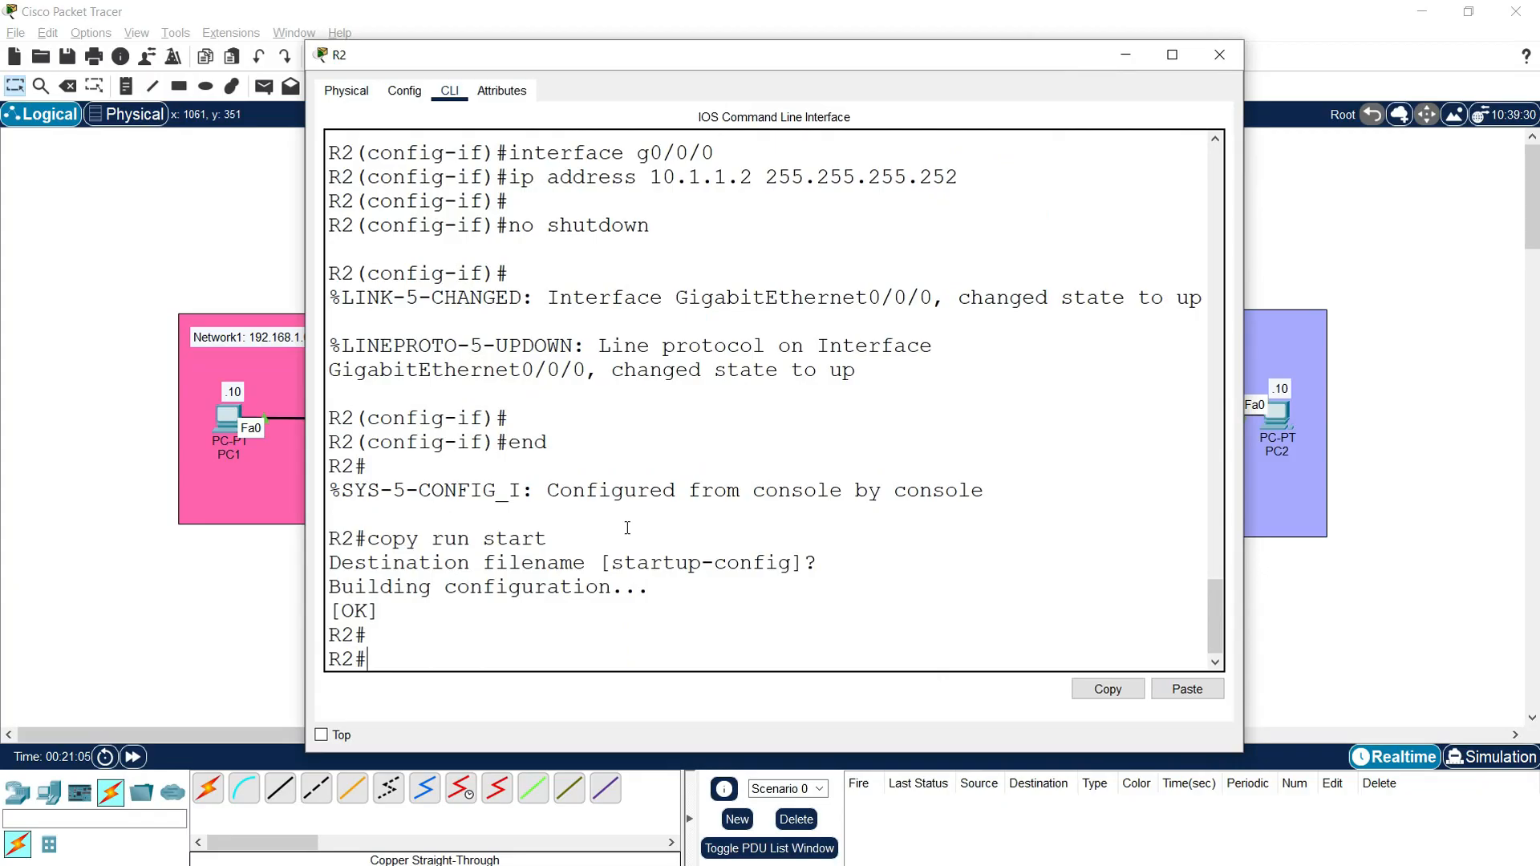
Step: Run "show ip interface brief" on R2 and check the addresses and status of its interfaces
type("show ip interface brief")
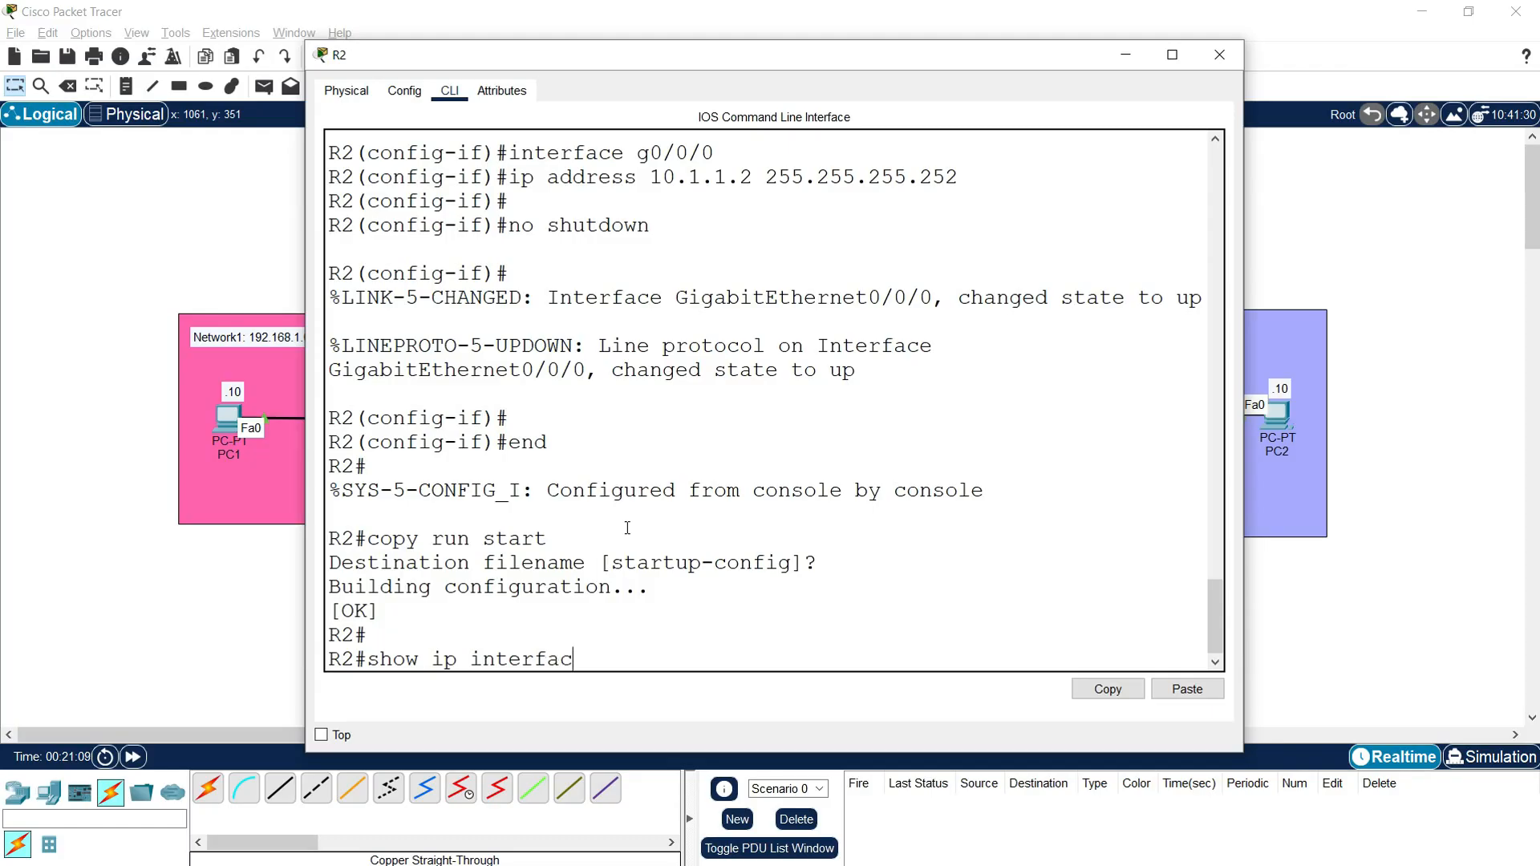
key("Return")
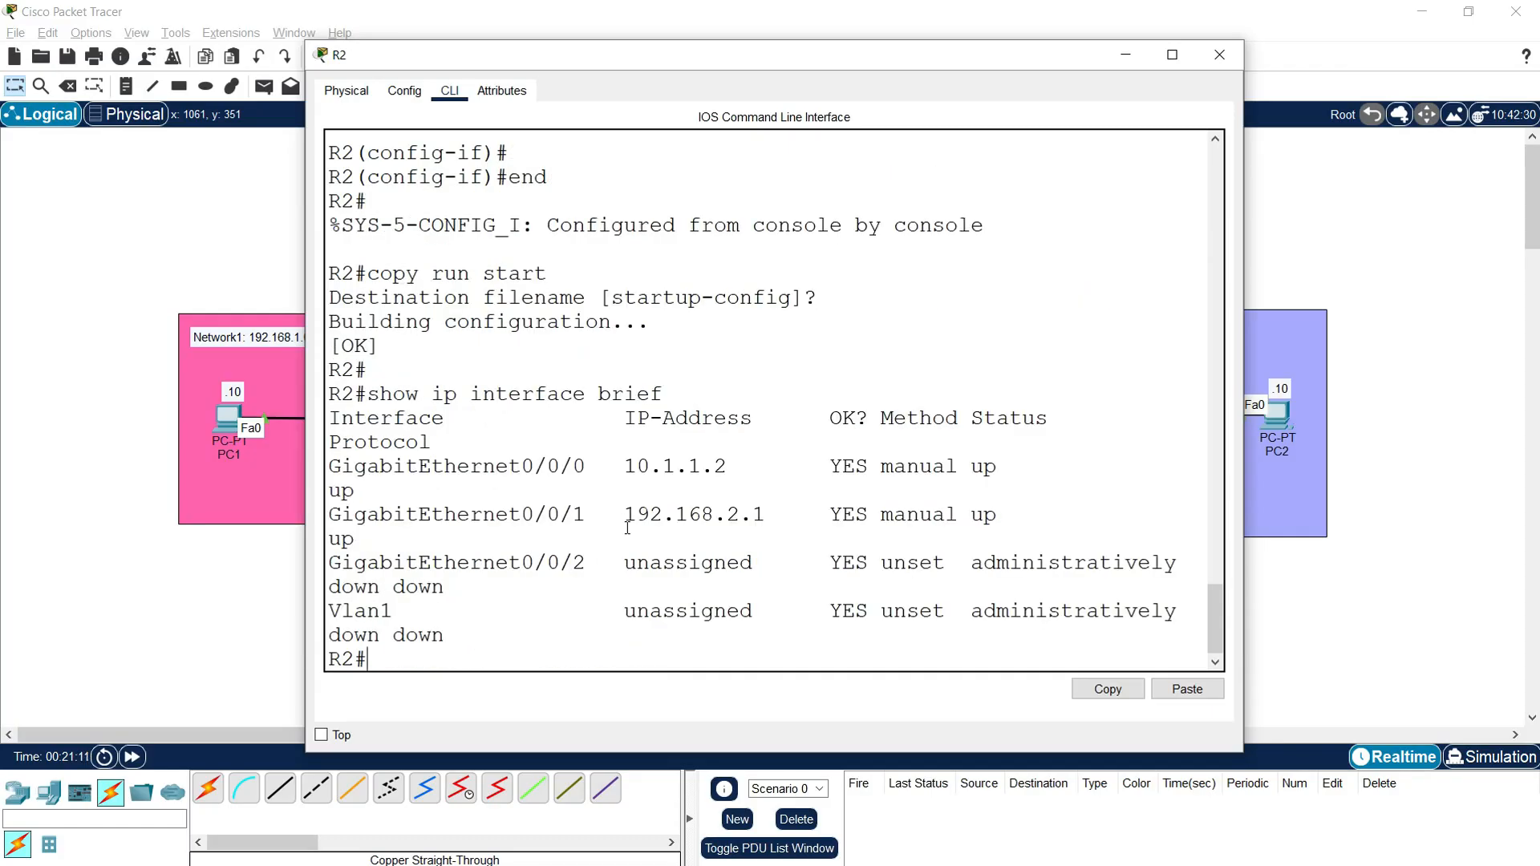
left_click_drag(1243, 400, 1386, 396)
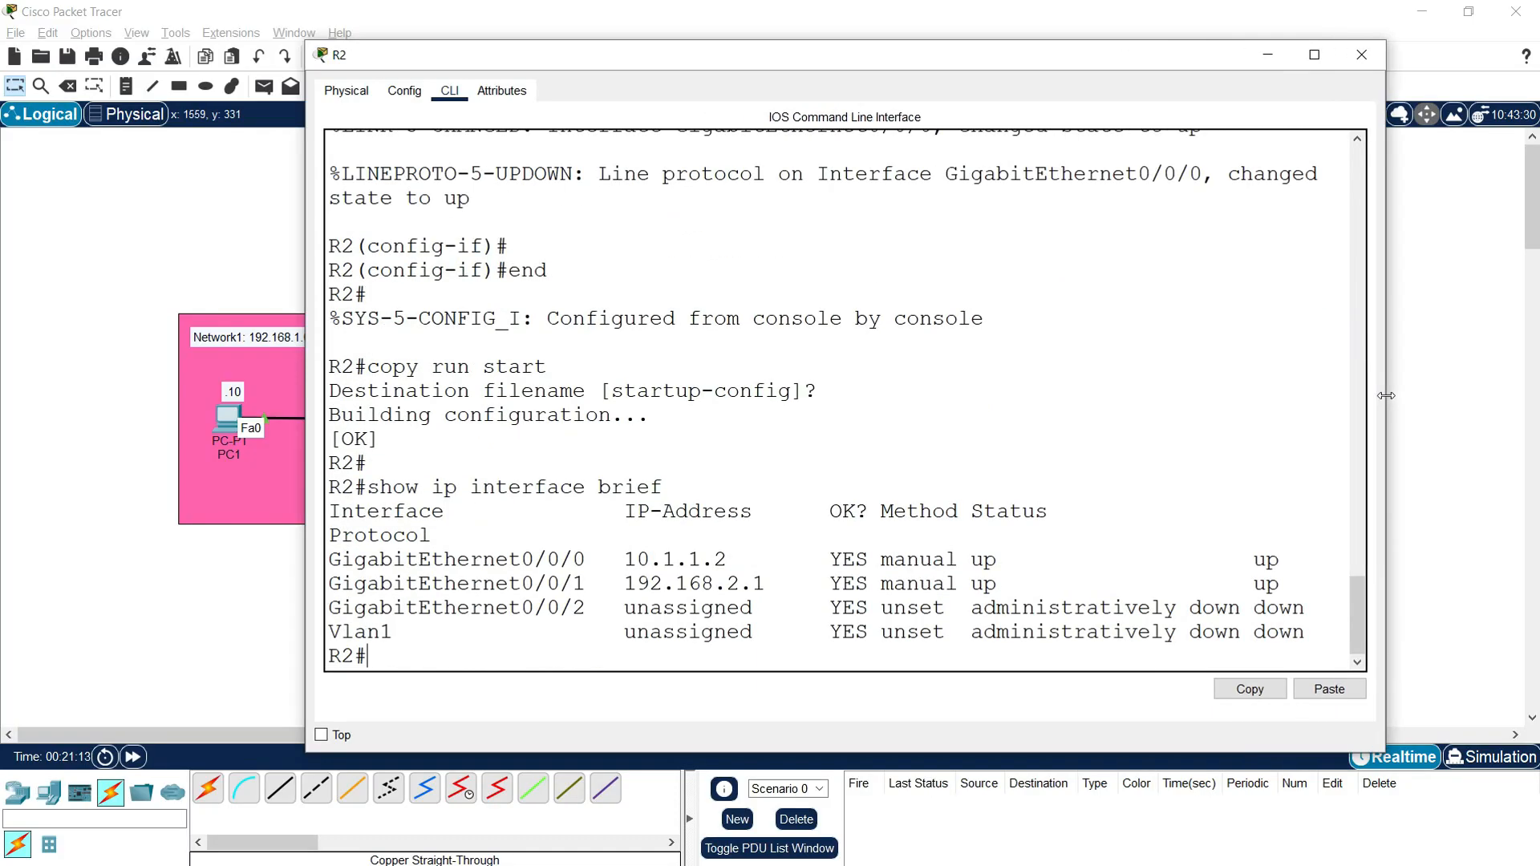
left_click_drag(621, 567, 785, 579)
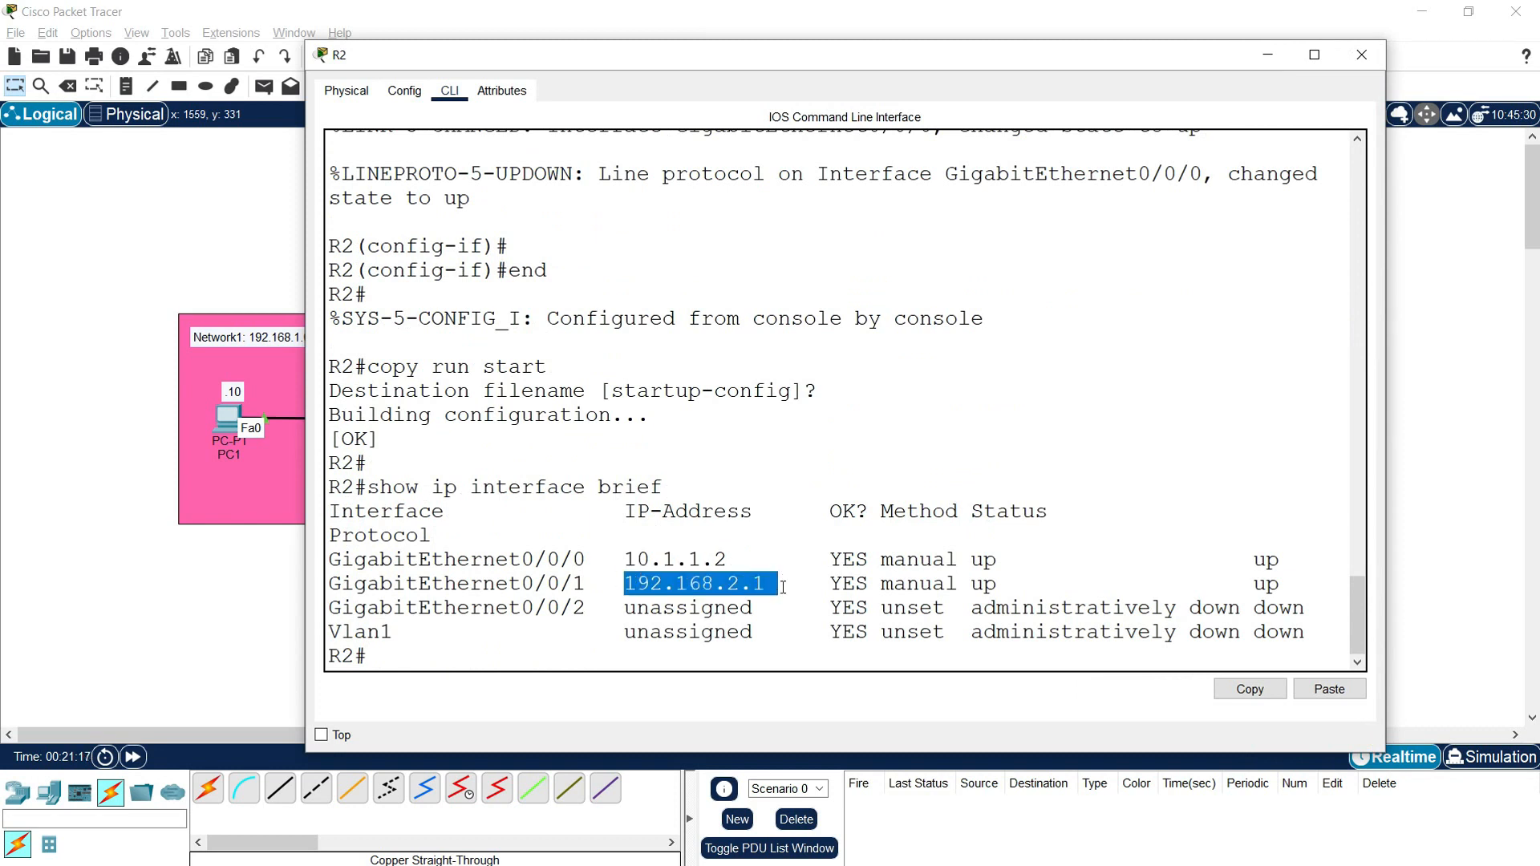
Step: Run "show ip route connected" on R2 and examine its directly connected networks
left_click(441, 657)
type("show i")
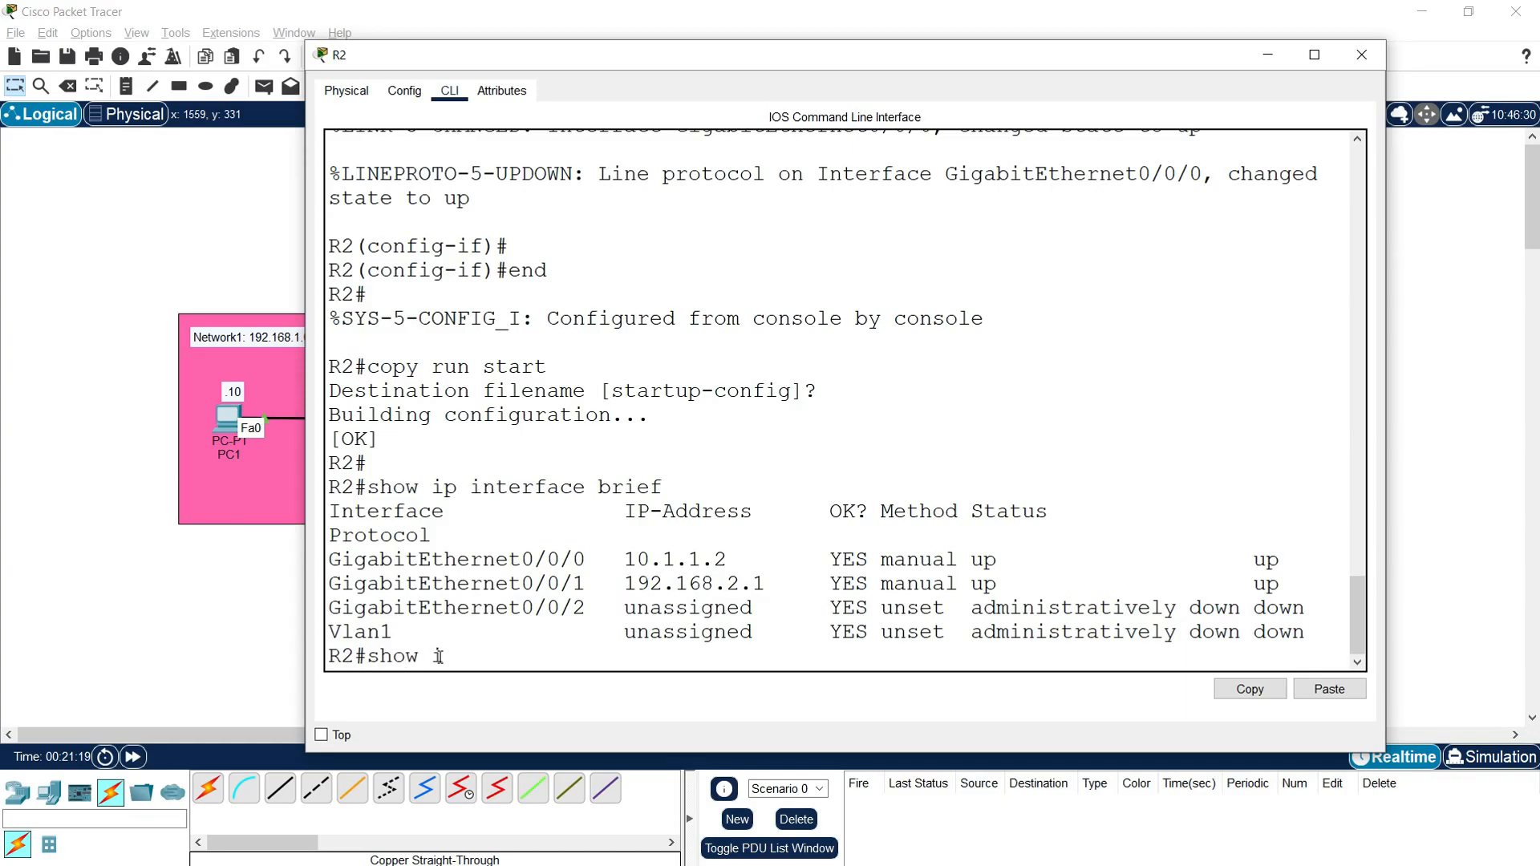
type("p route connected")
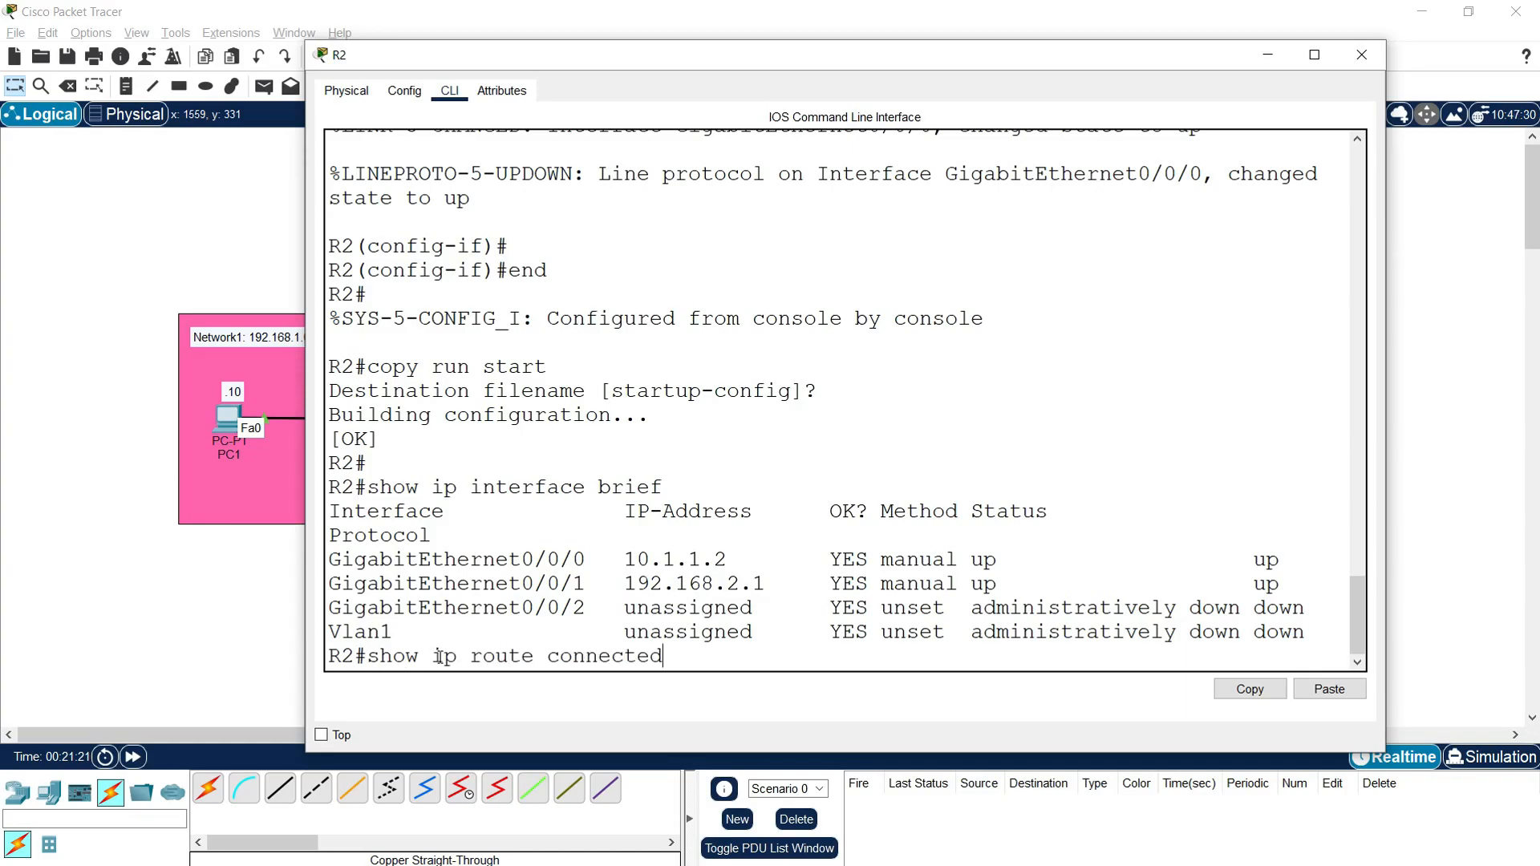
key("Return")
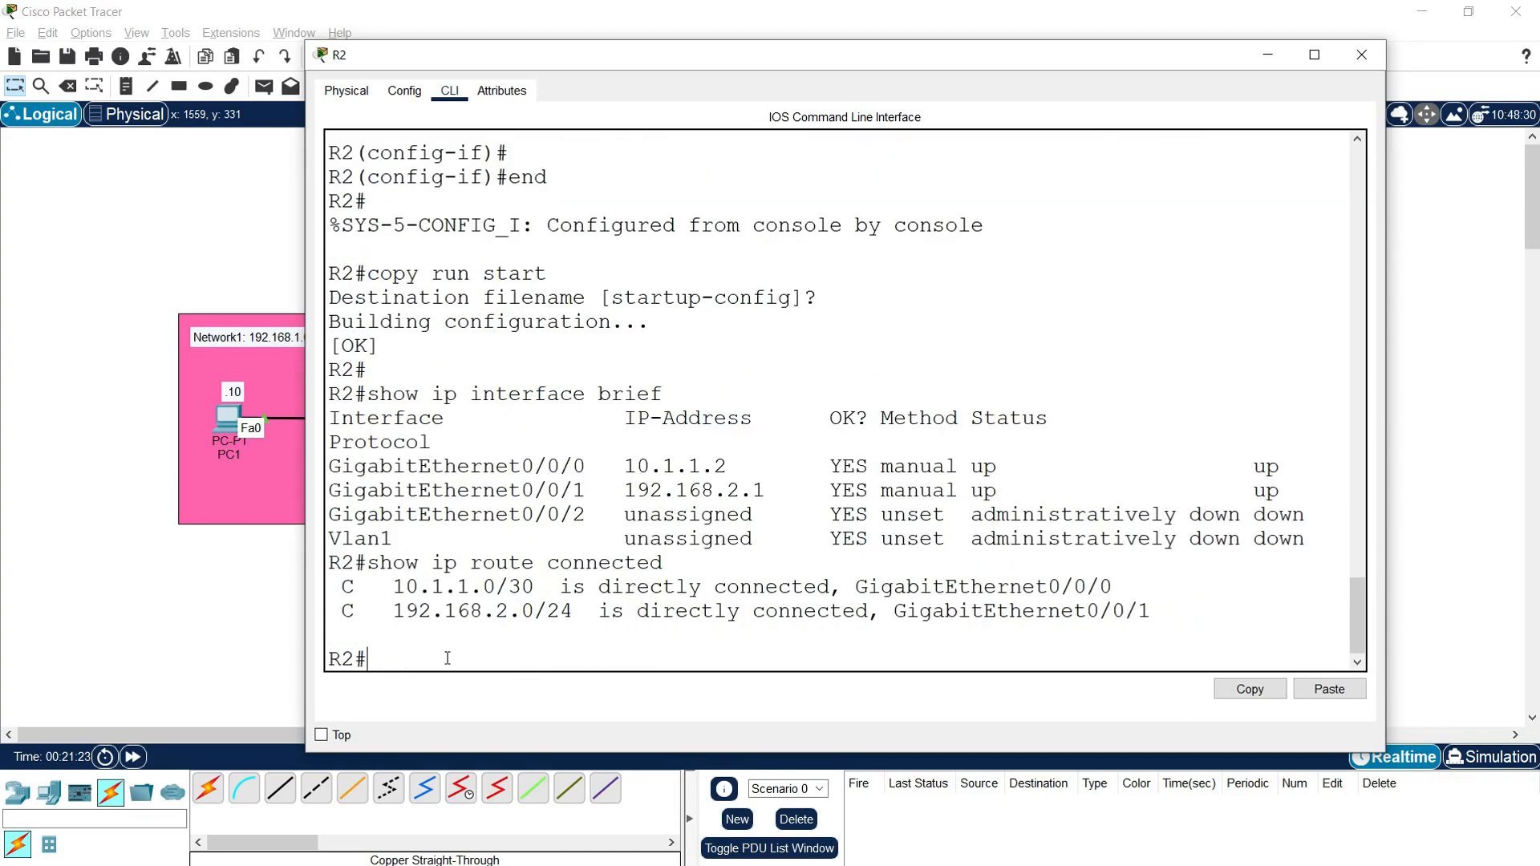
left_click_drag(394, 593, 497, 583)
left_click_drag(386, 610, 568, 614)
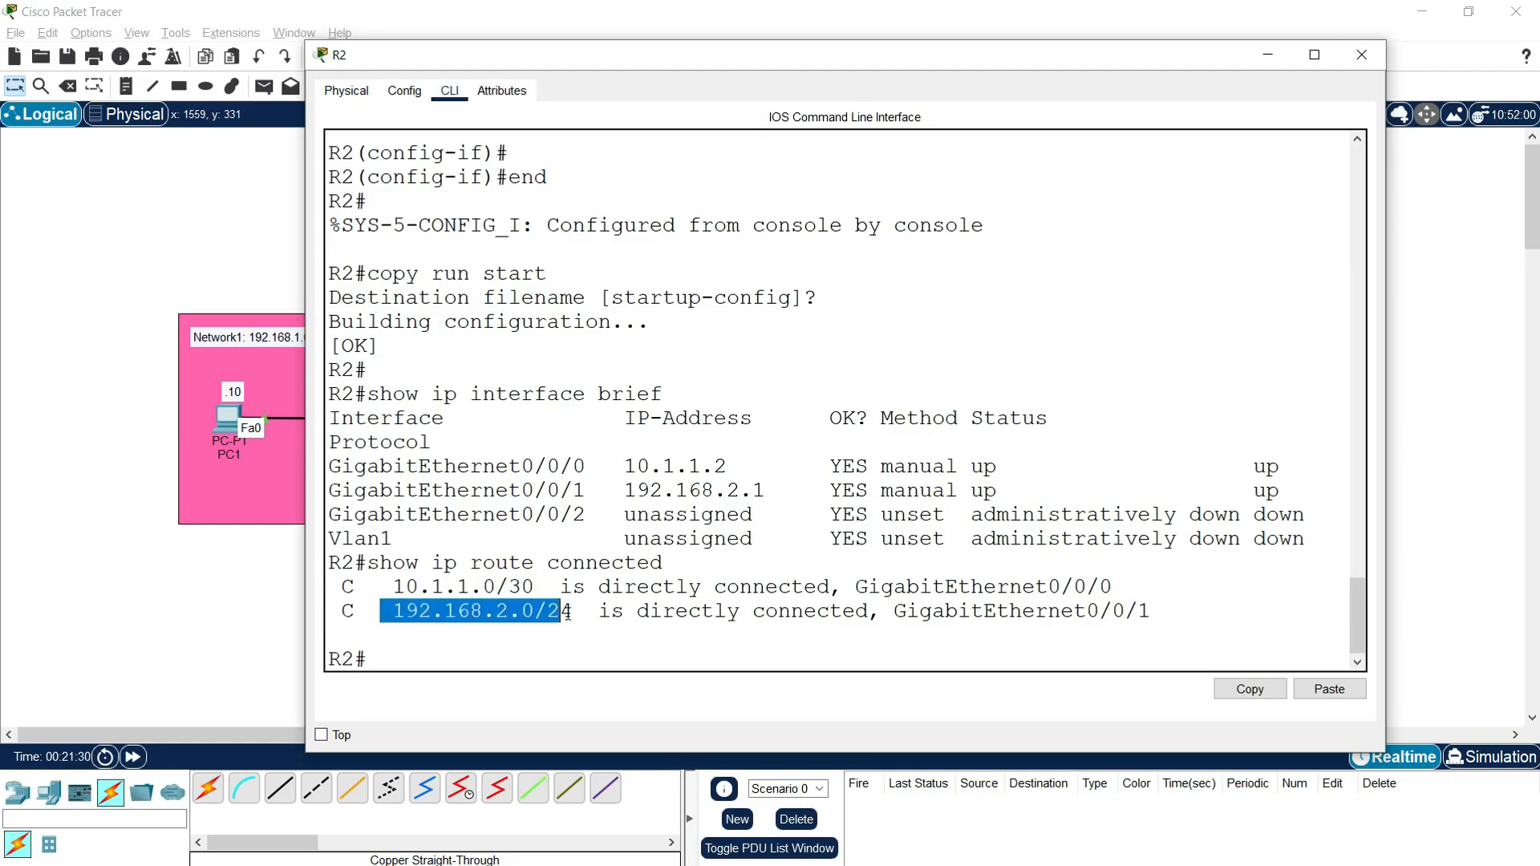
Step: Display R2's full routing table with "show ip route" and compare its network entries with the topology
left_click(427, 643)
type("show ip route")
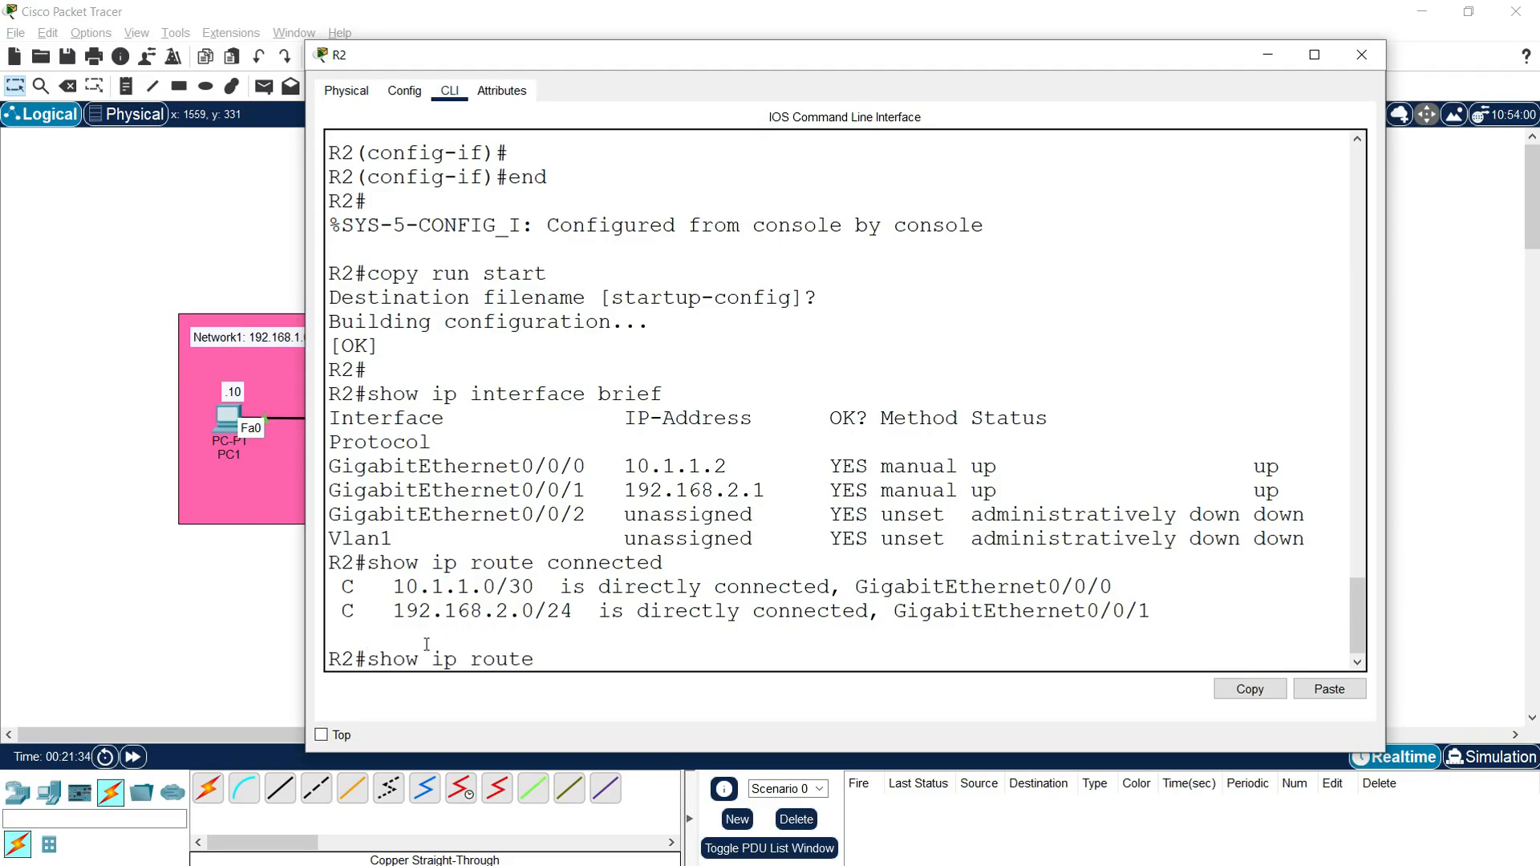
key("Return")
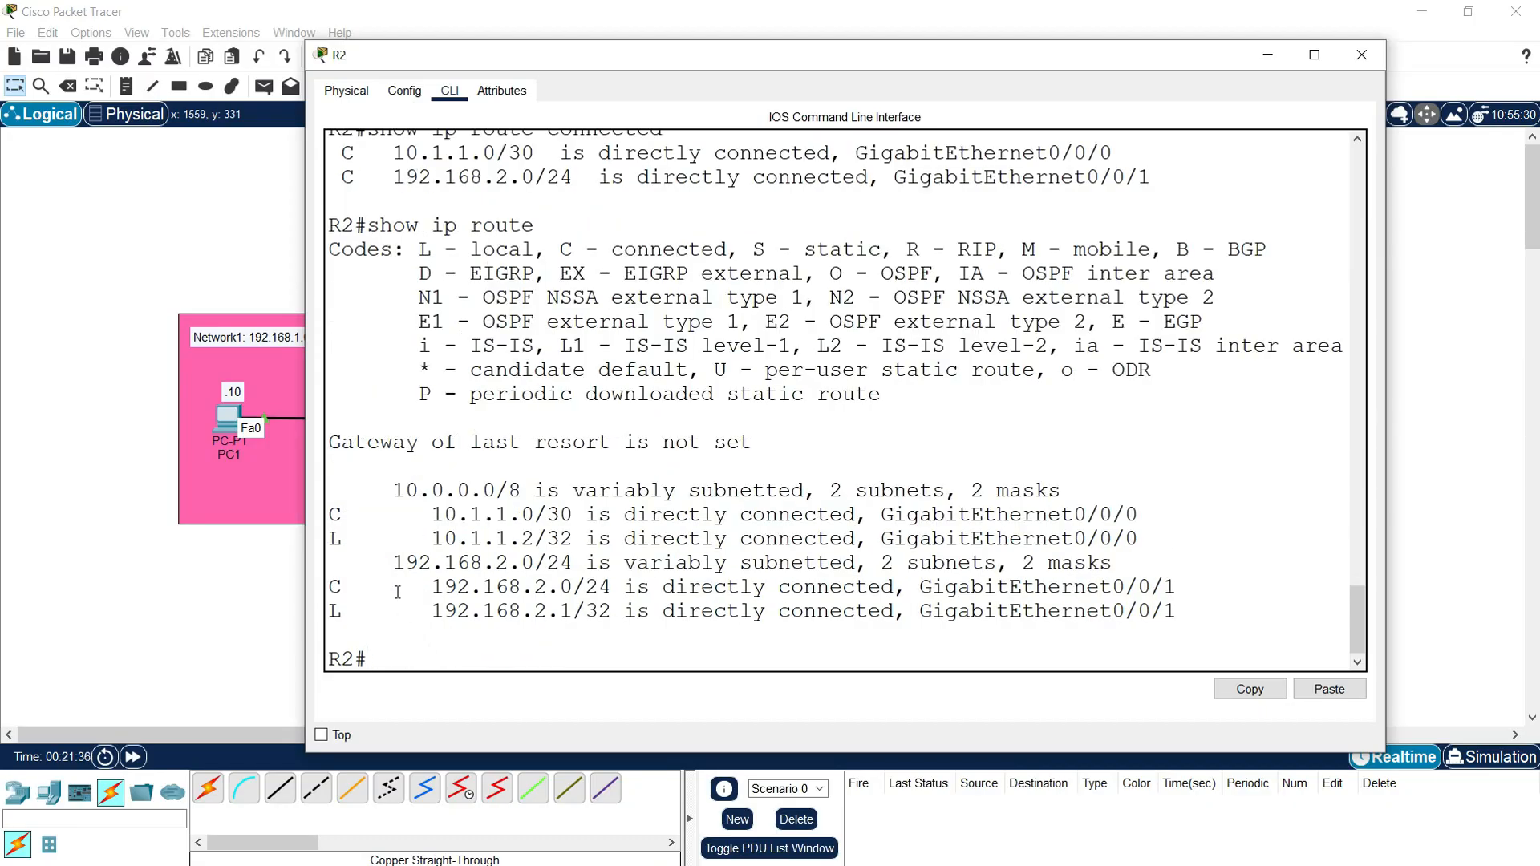
left_click(285, 557)
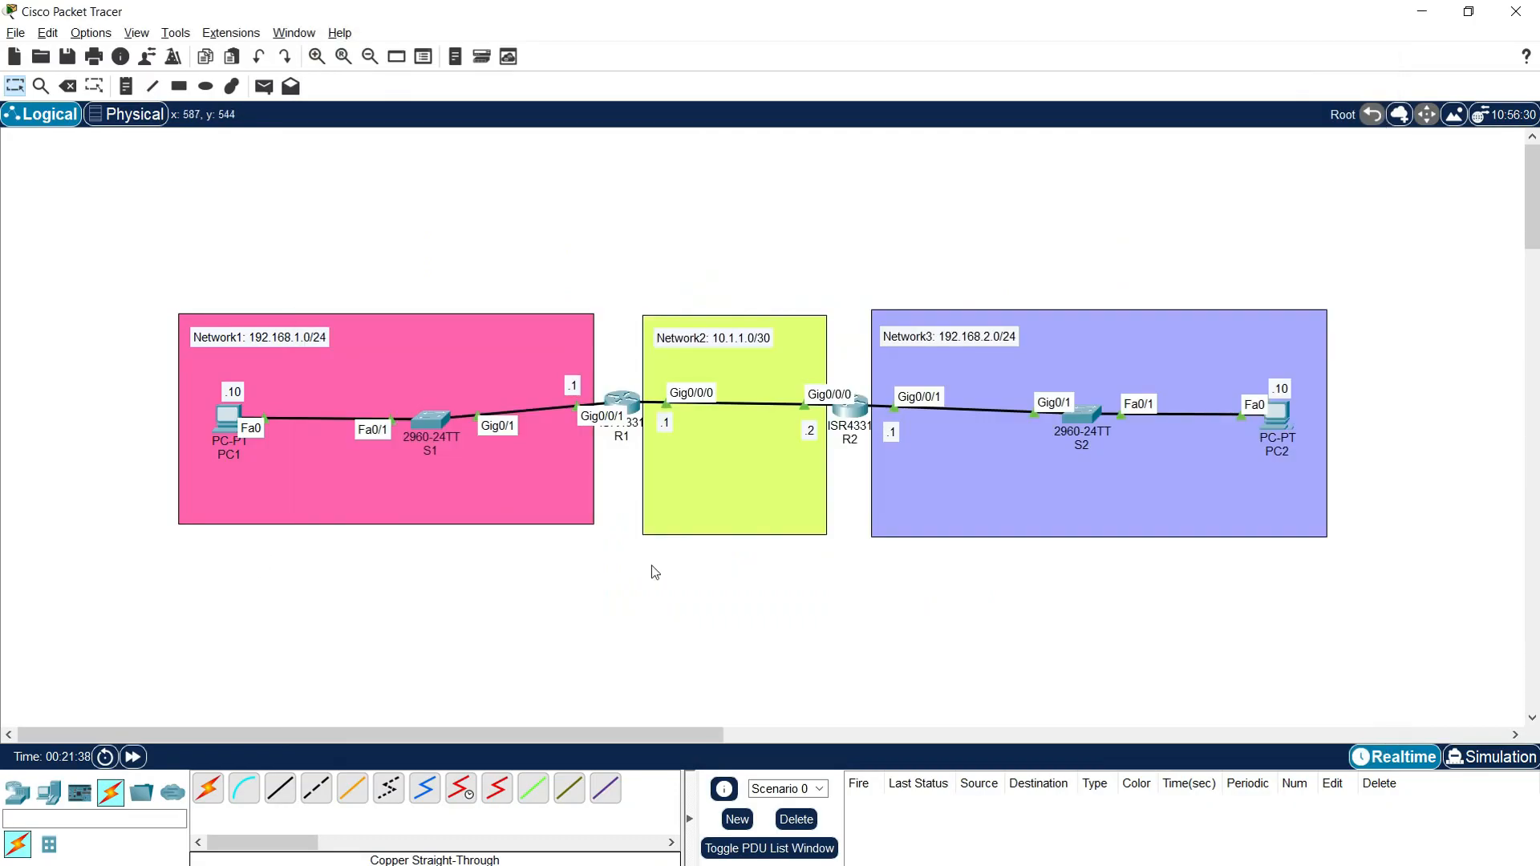
left_click(846, 417)
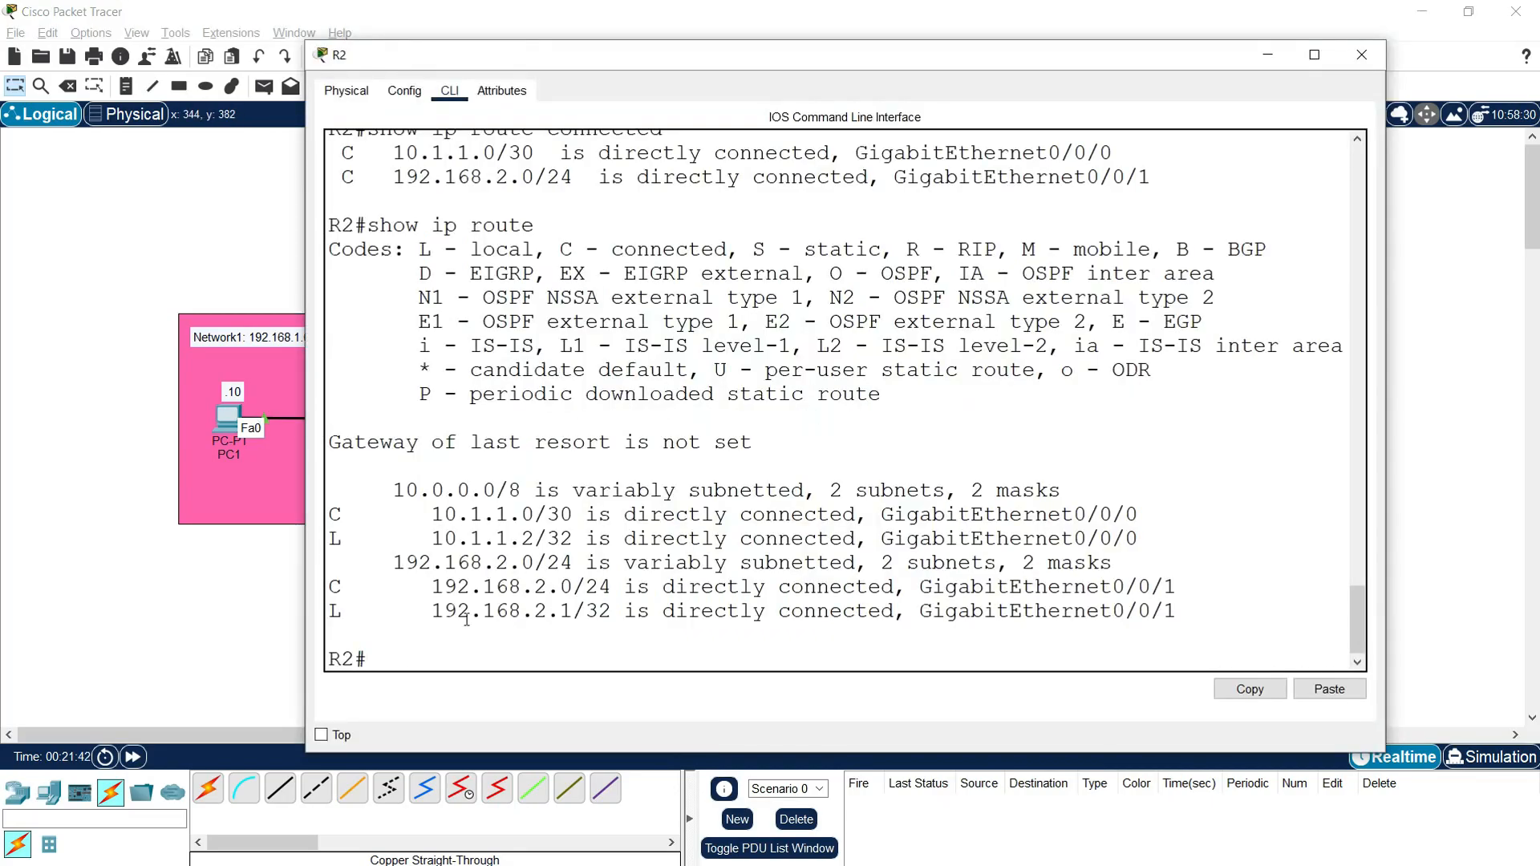
left_click_drag(496, 588, 598, 588)
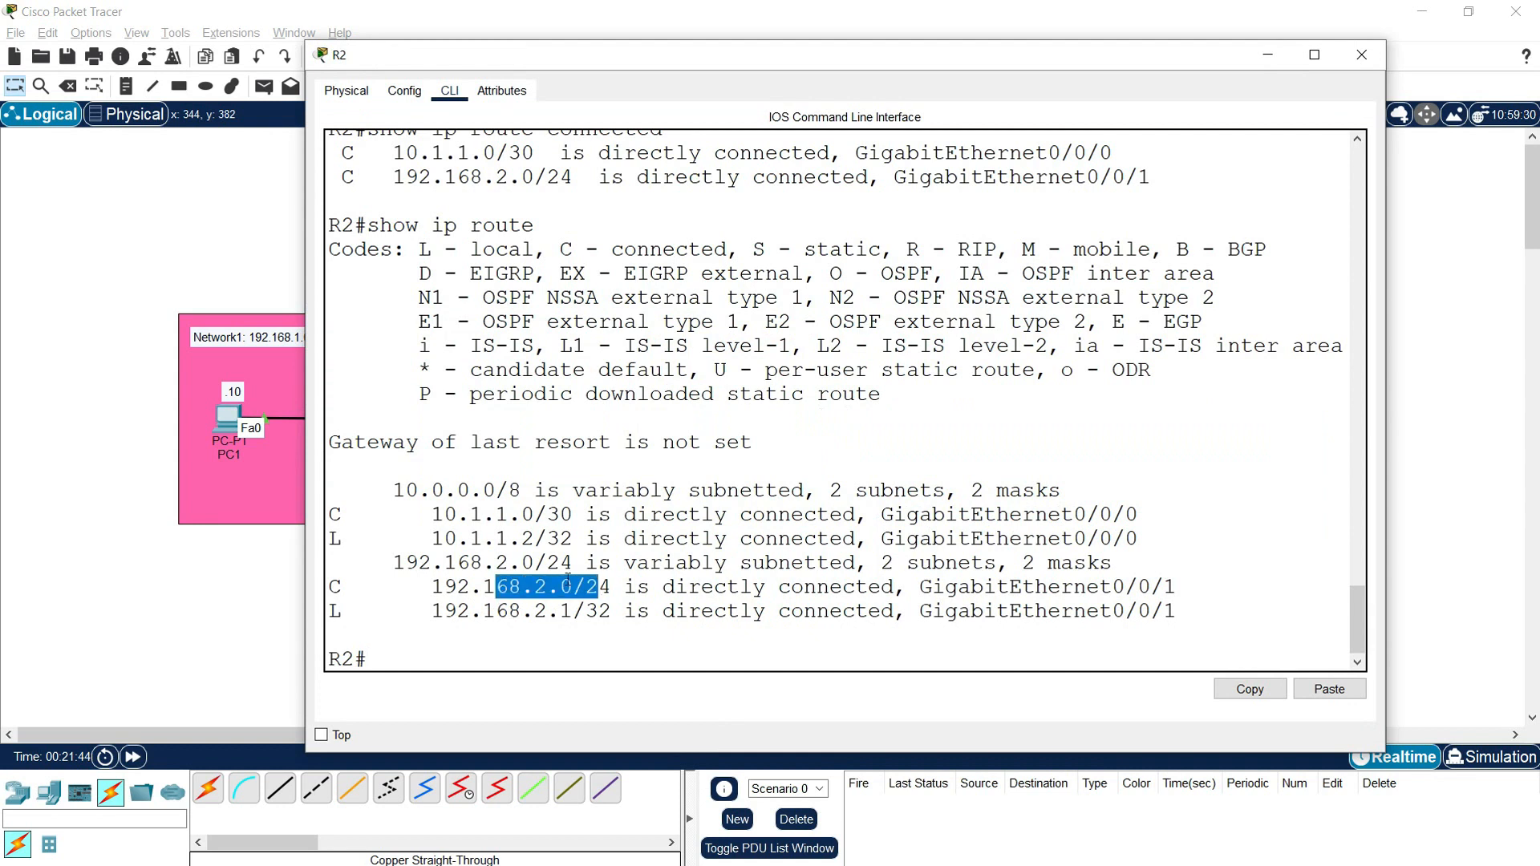
left_click_drag(433, 514, 550, 517)
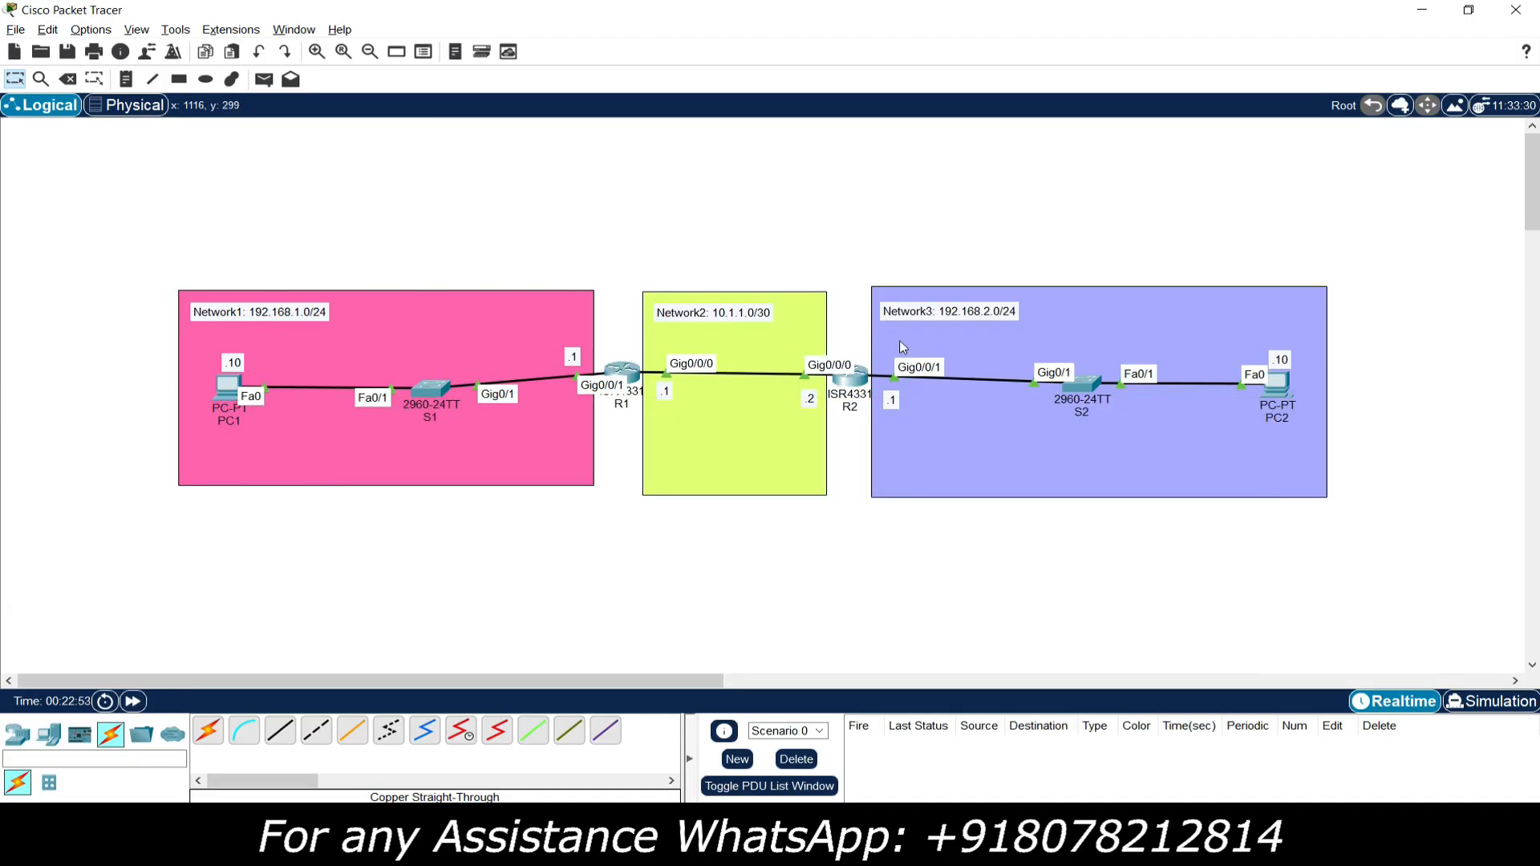
Step: Ping 192.168.2.10 from PC1's command prompt and examine the replies and packet loss statistics
left_click(228, 388)
left_click_drag(737, 150, 521, 59)
left_click(773, 166)
type("pi")
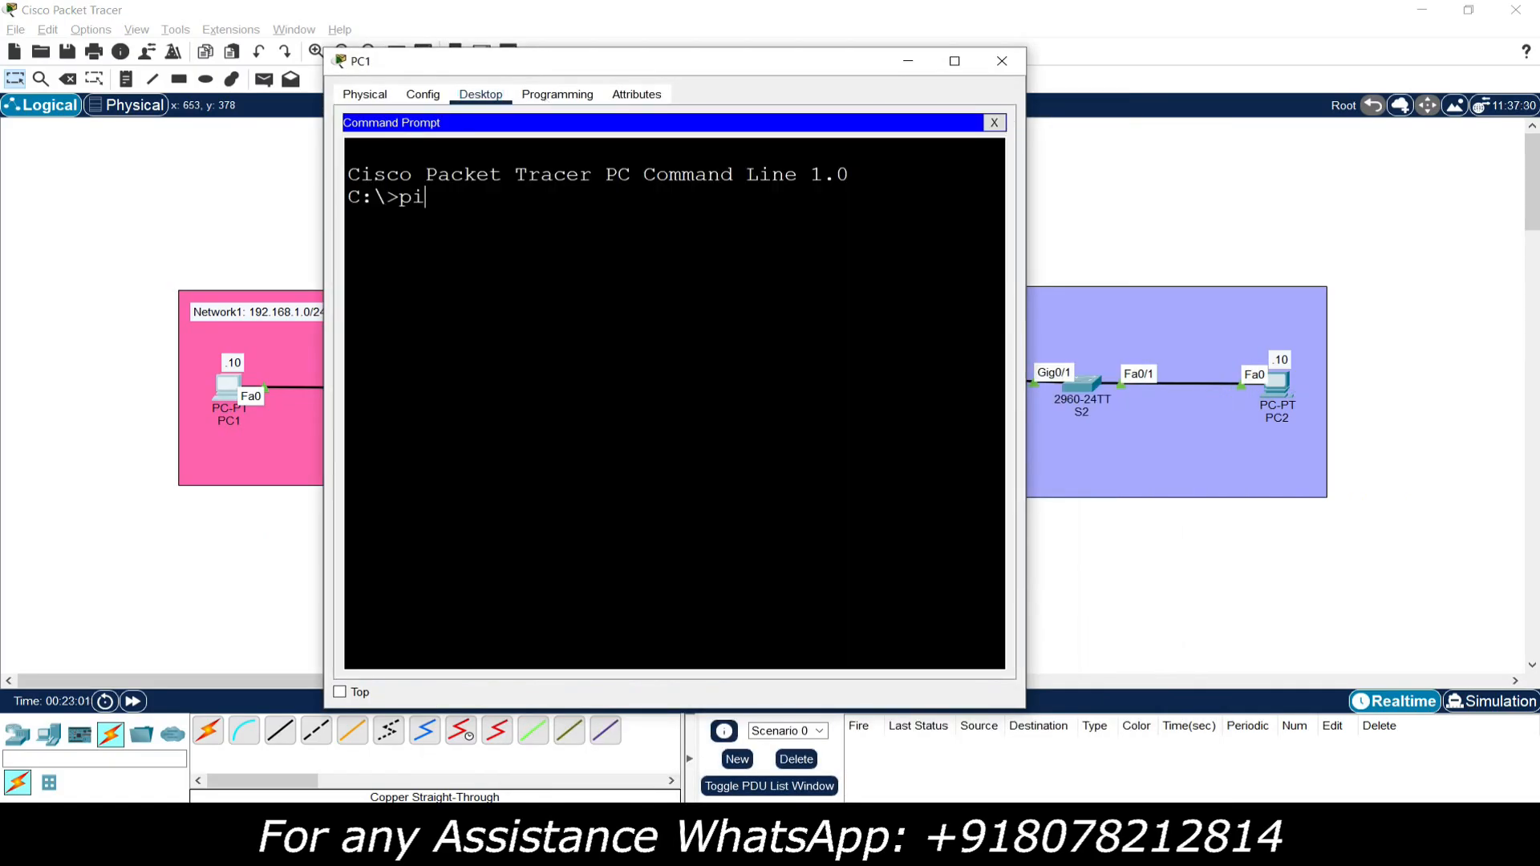
type("ng 192.168.2.10")
key("Return")
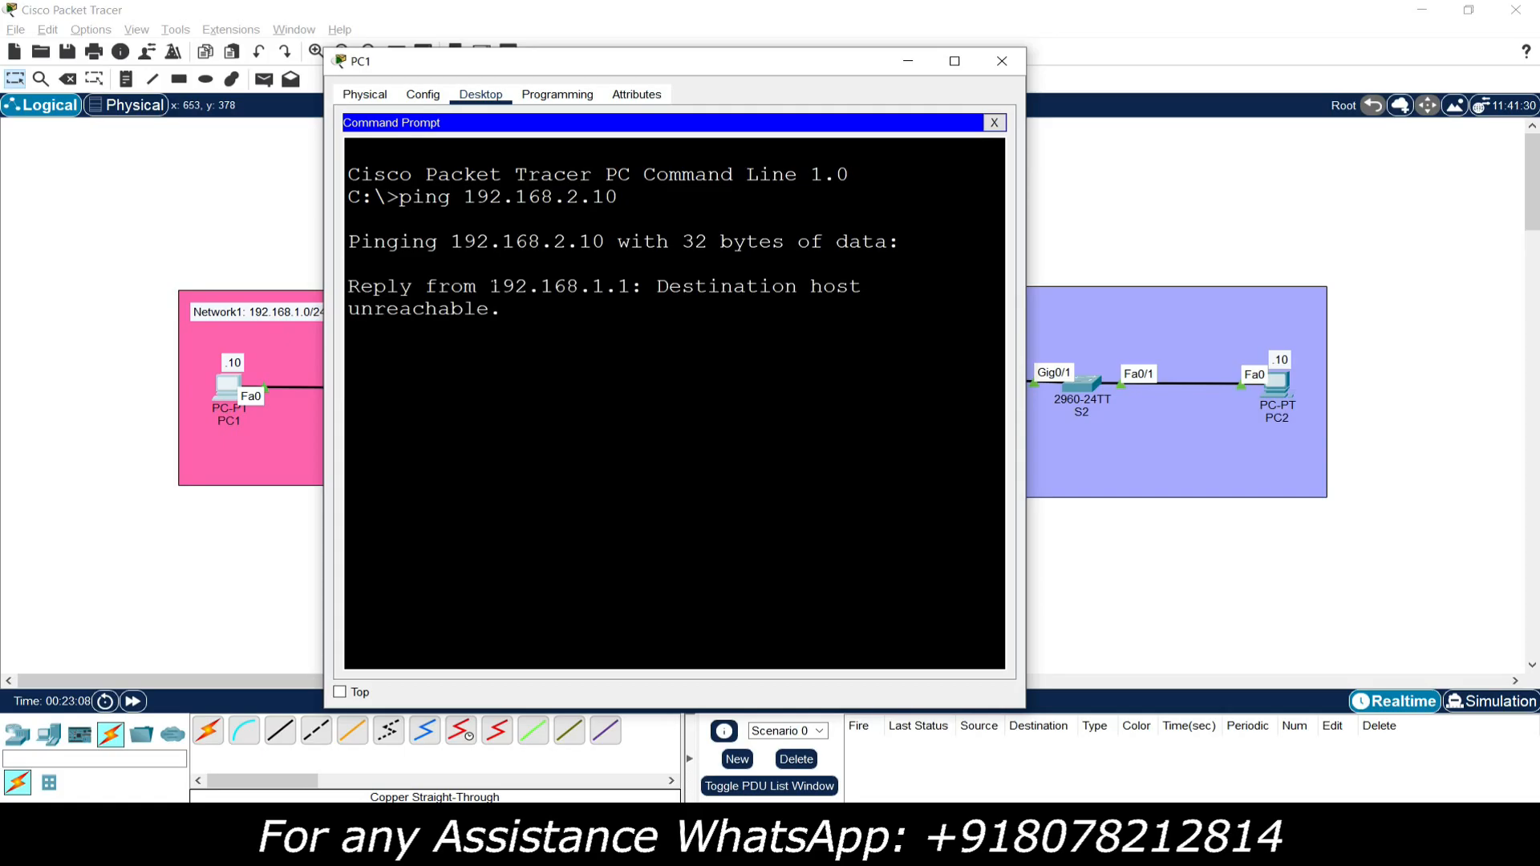
left_click_drag(1025, 298, 1260, 298)
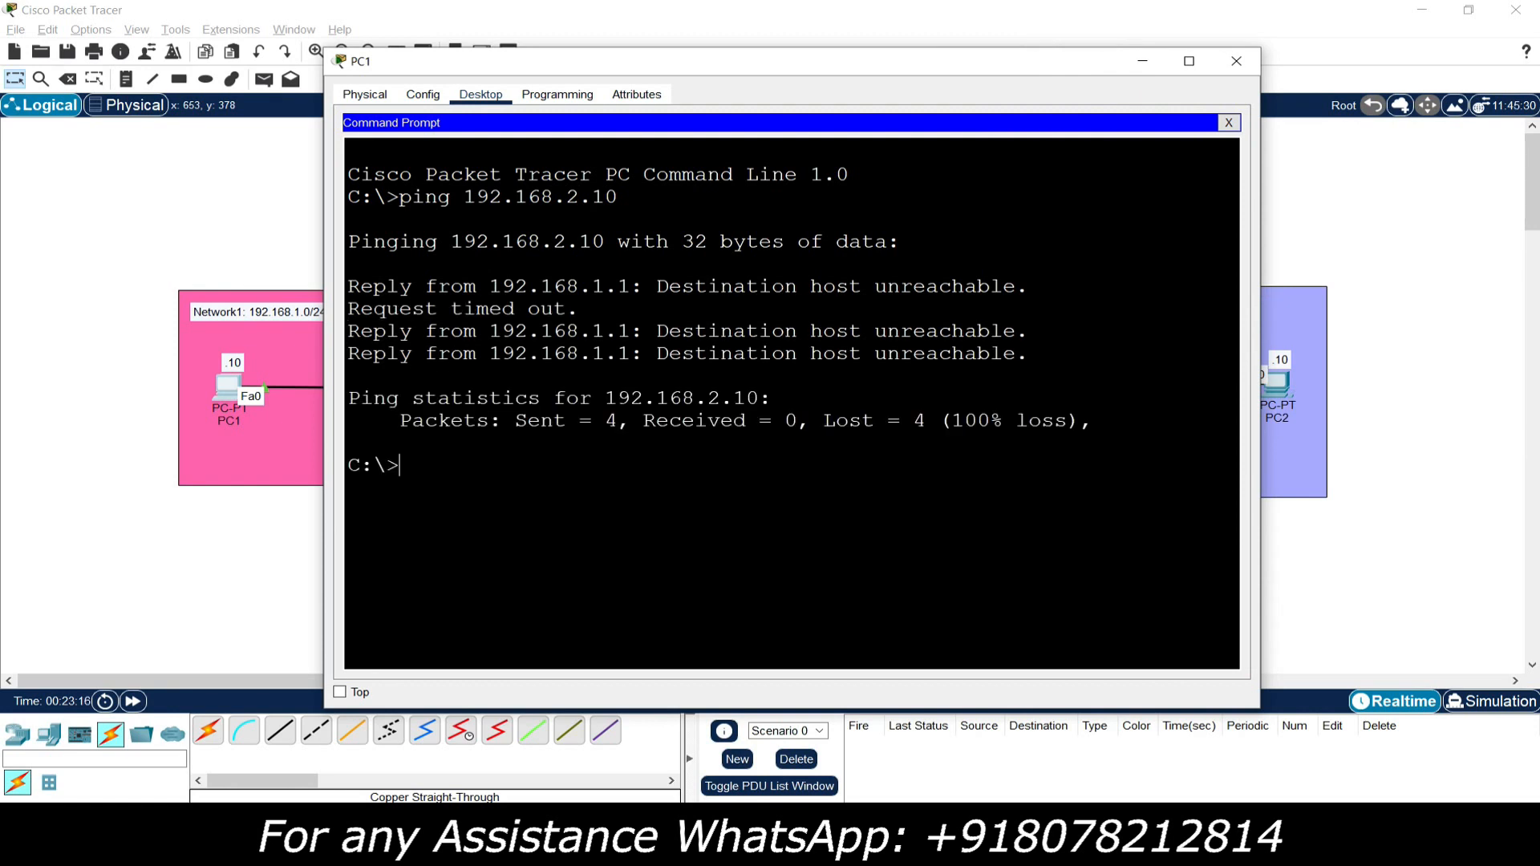
left_click_drag(358, 308, 579, 308)
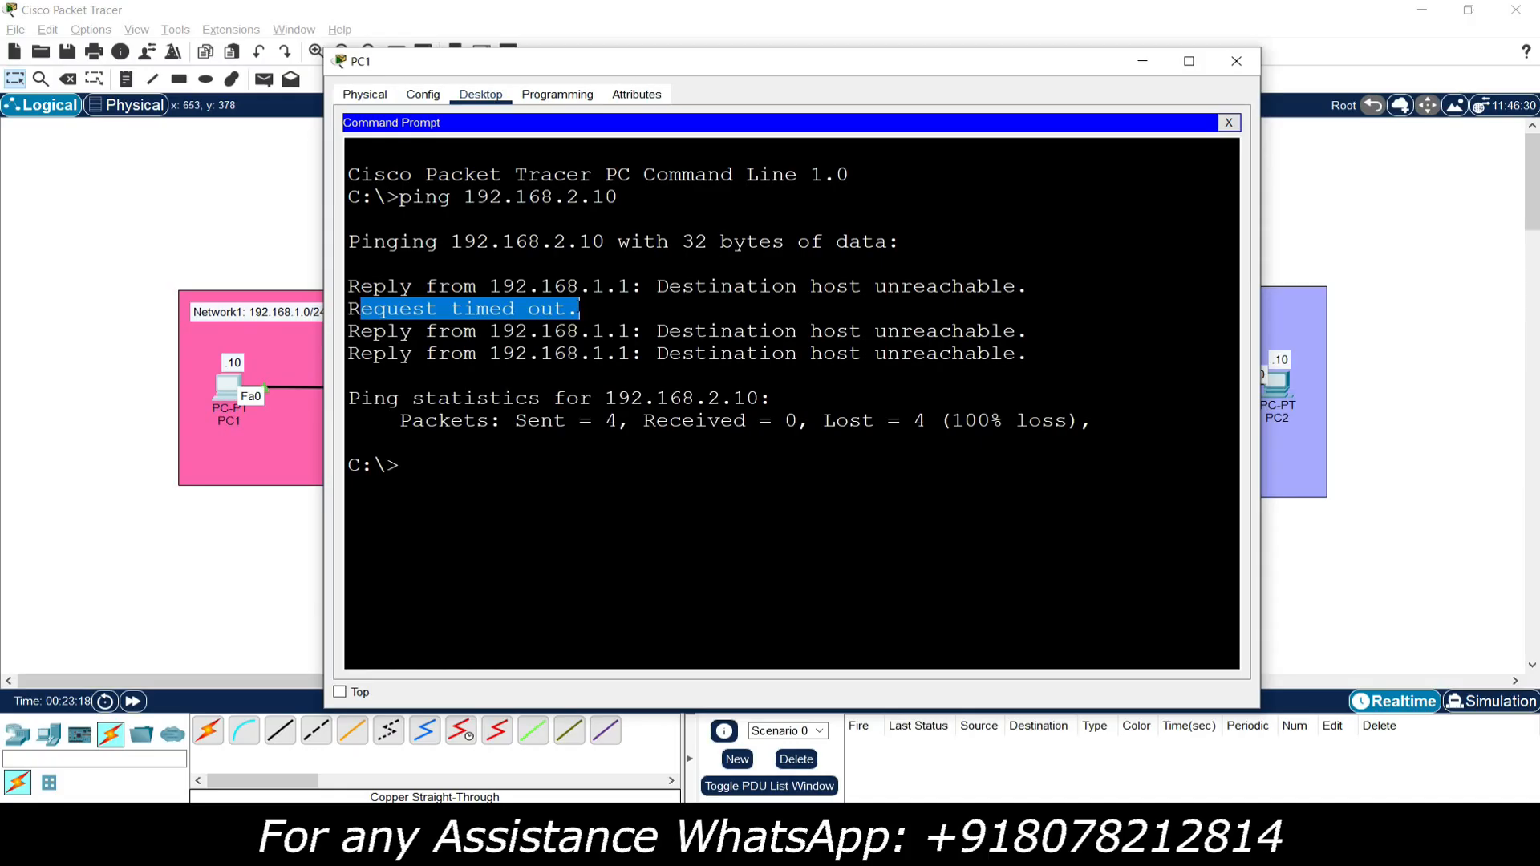
left_click_drag(522, 420, 799, 420)
left_click_drag(952, 421, 1068, 420)
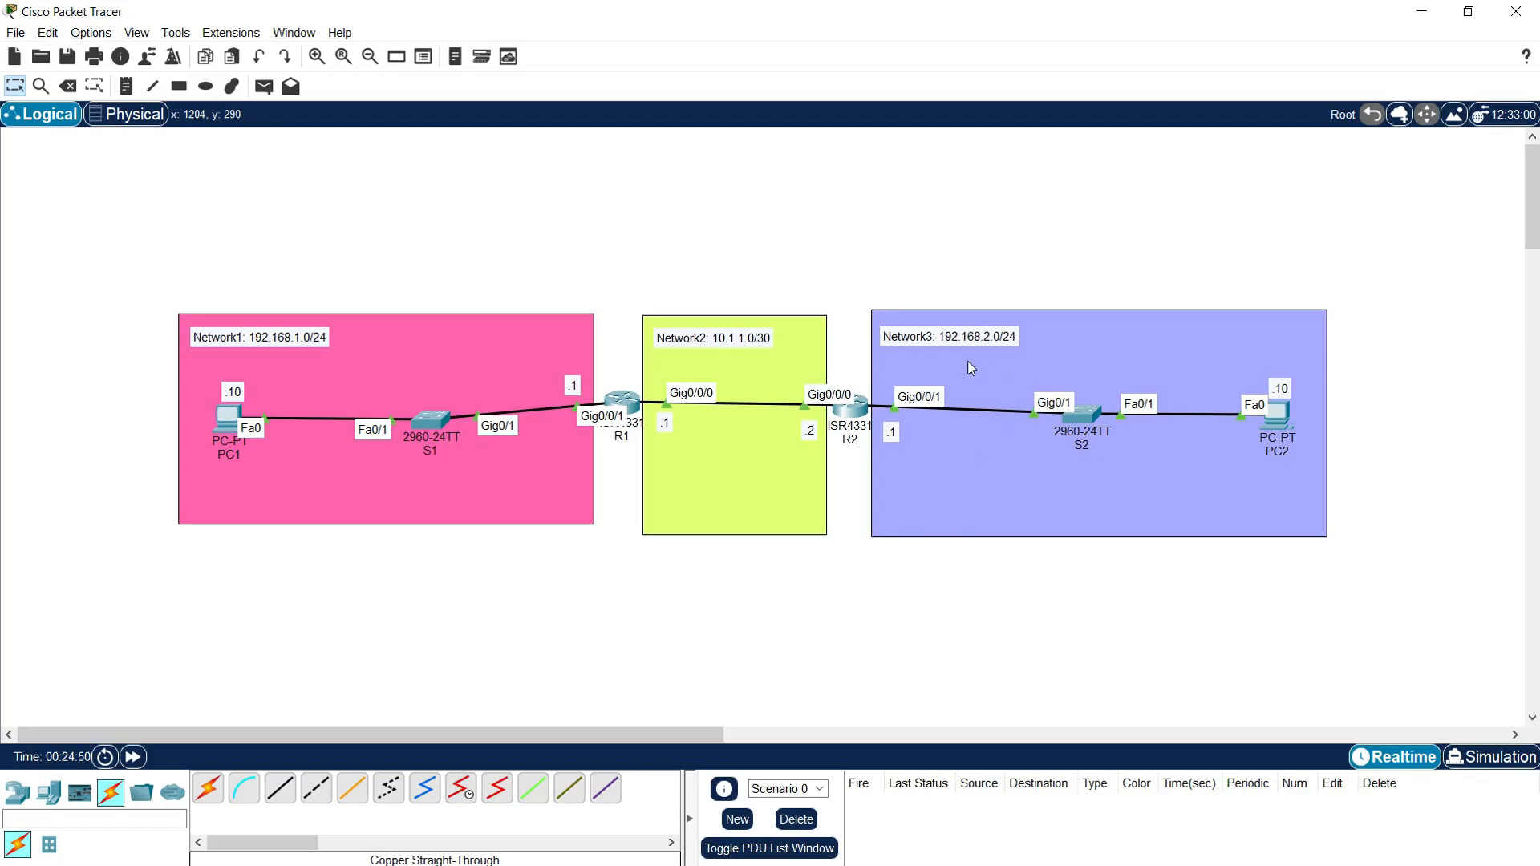
Step: Reopen R1's command line in a wider window and enter global configuration mode with "conf t"
left_click(624, 400)
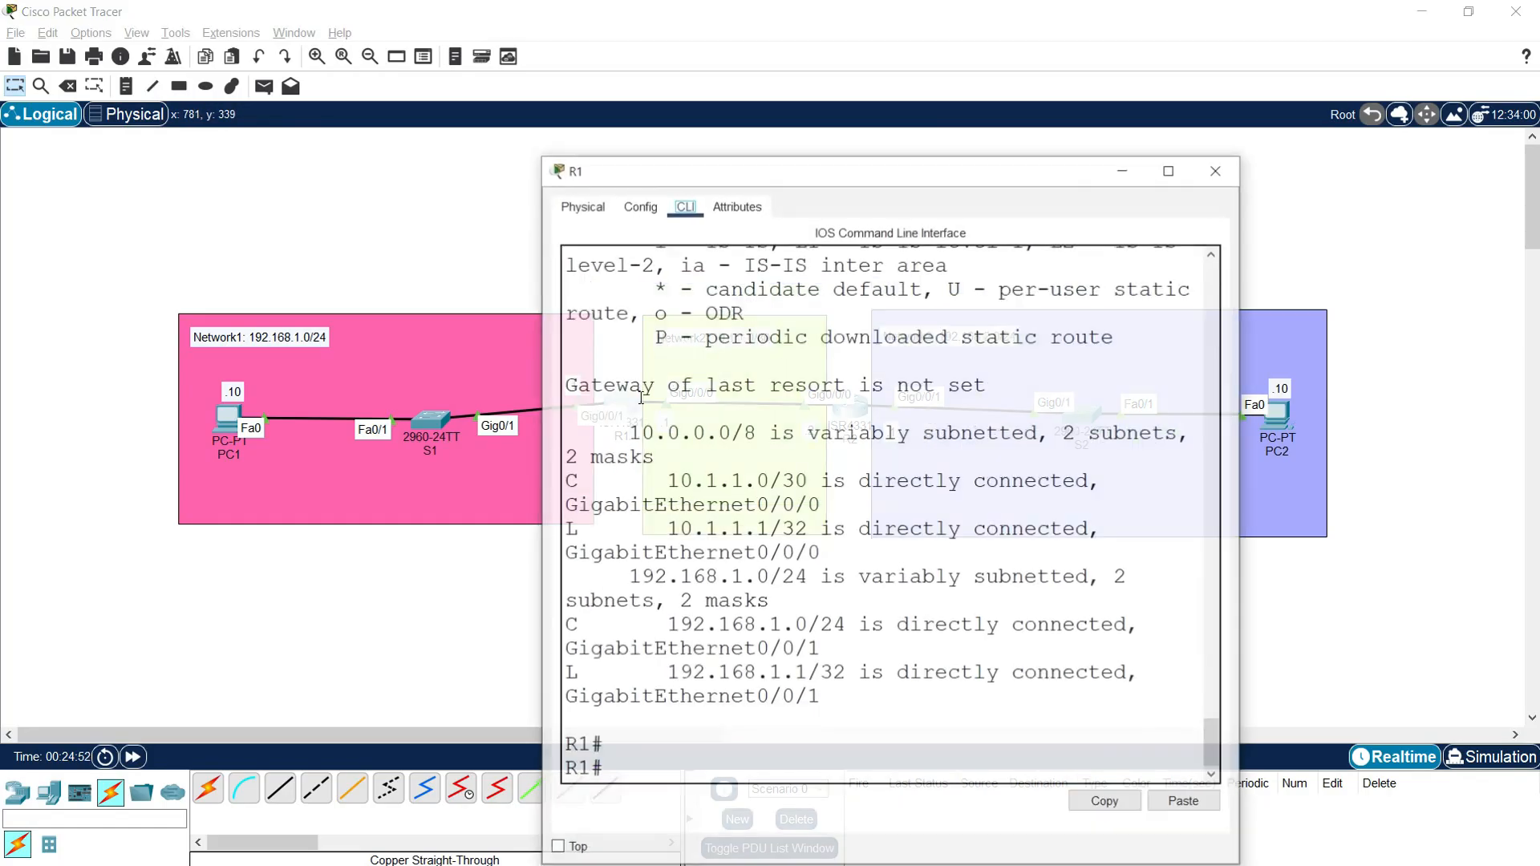
left_click_drag(681, 170, 441, 60)
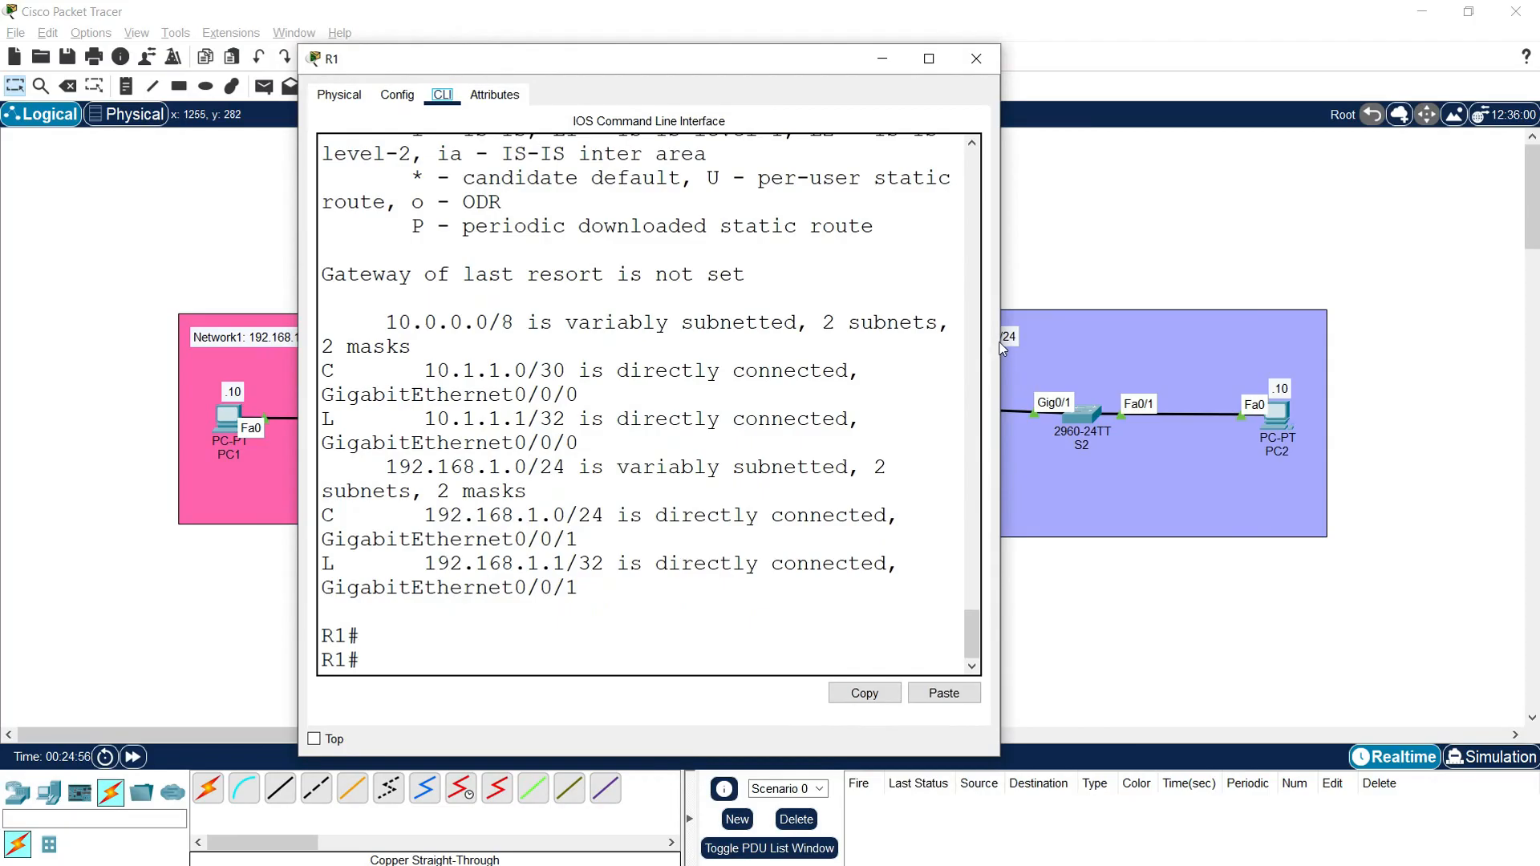
left_click_drag(1002, 347, 1226, 347)
left_click_drag(753, 61, 759, 42)
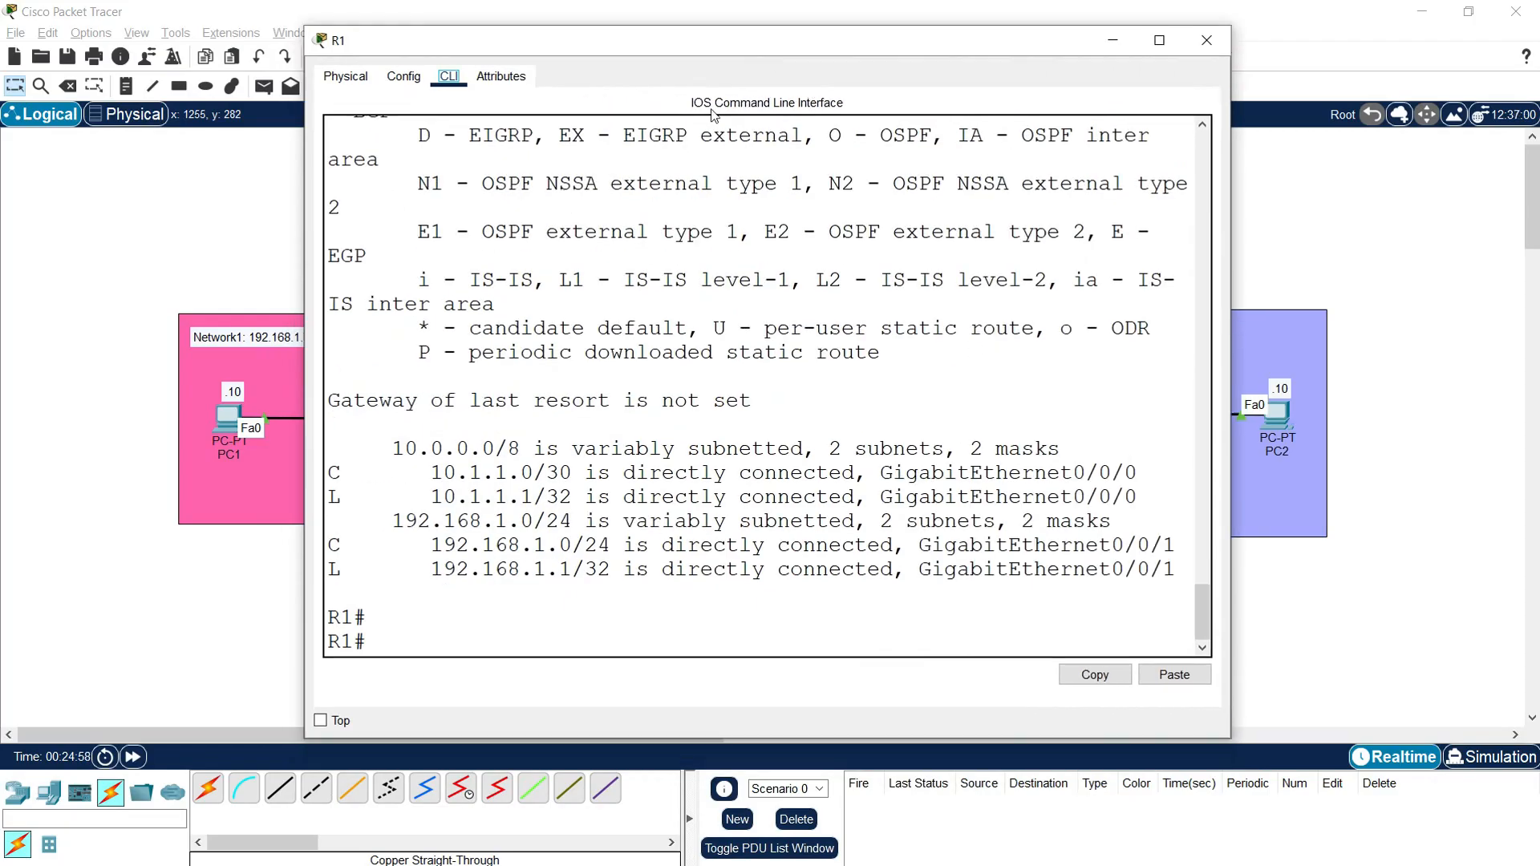
left_click(409, 637)
type("conf t")
key("Return")
key("Return")
key("Return")
Step: Begin R1's static route with "ip route 192.168.2.0 255.255.255.0" and list the available next-hop options with "?"
type("ip route")
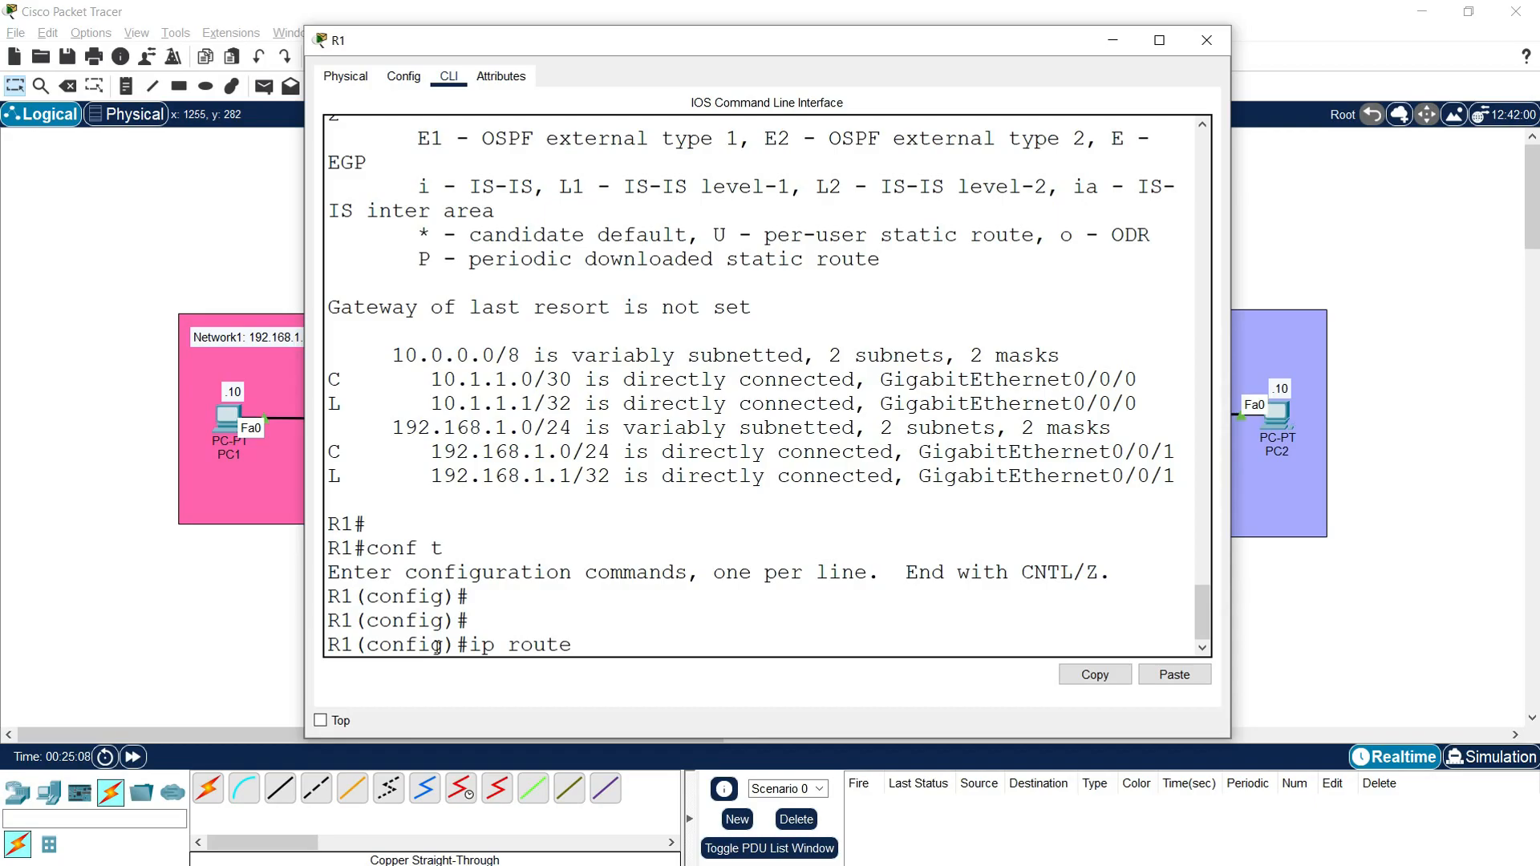
type("192.168.2.0")
type("255")
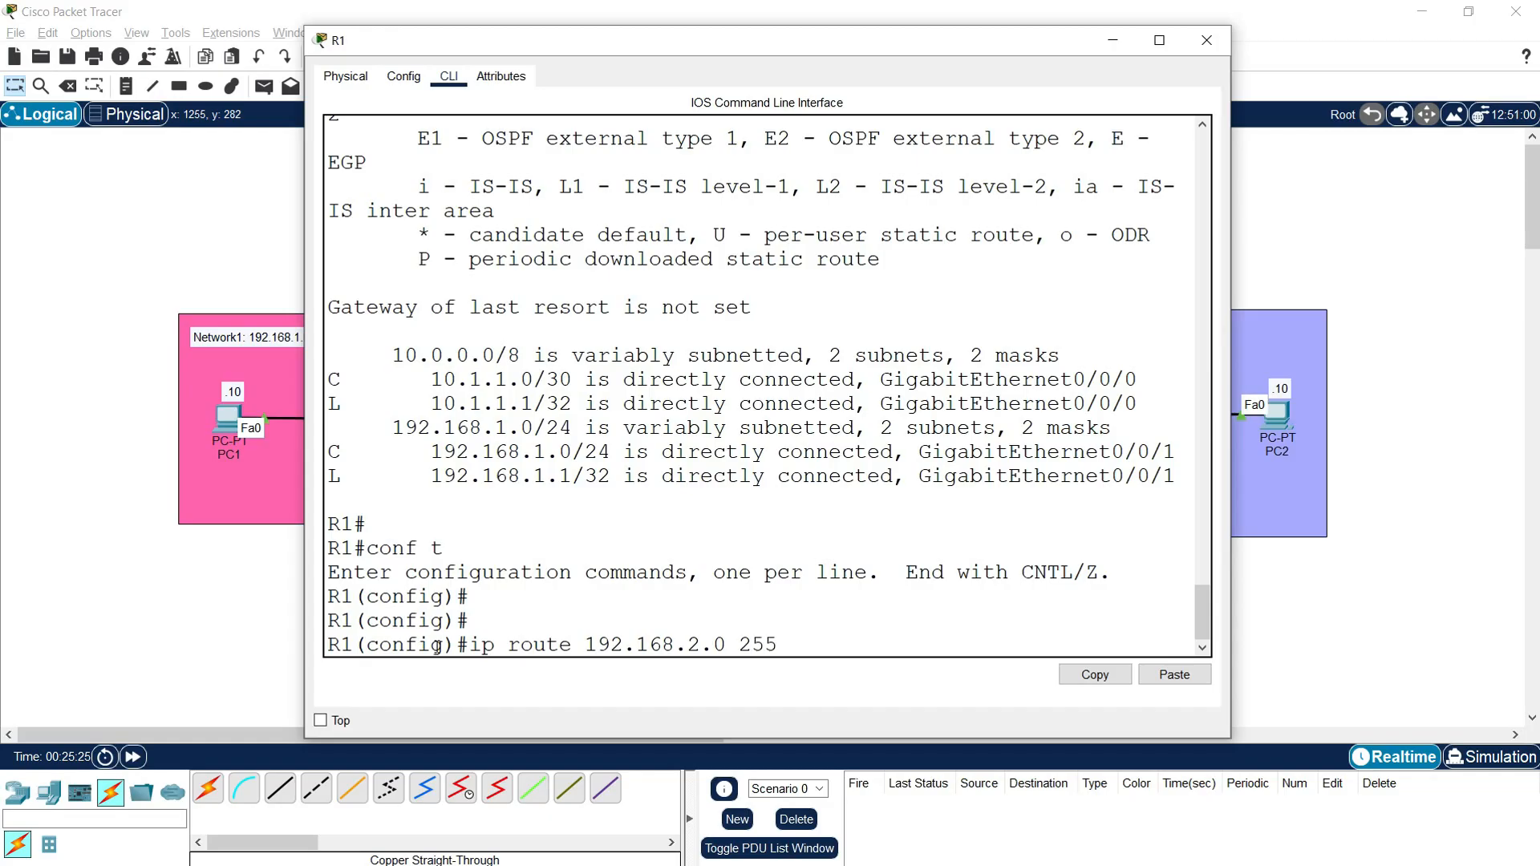
type(".255.255.0 ?")
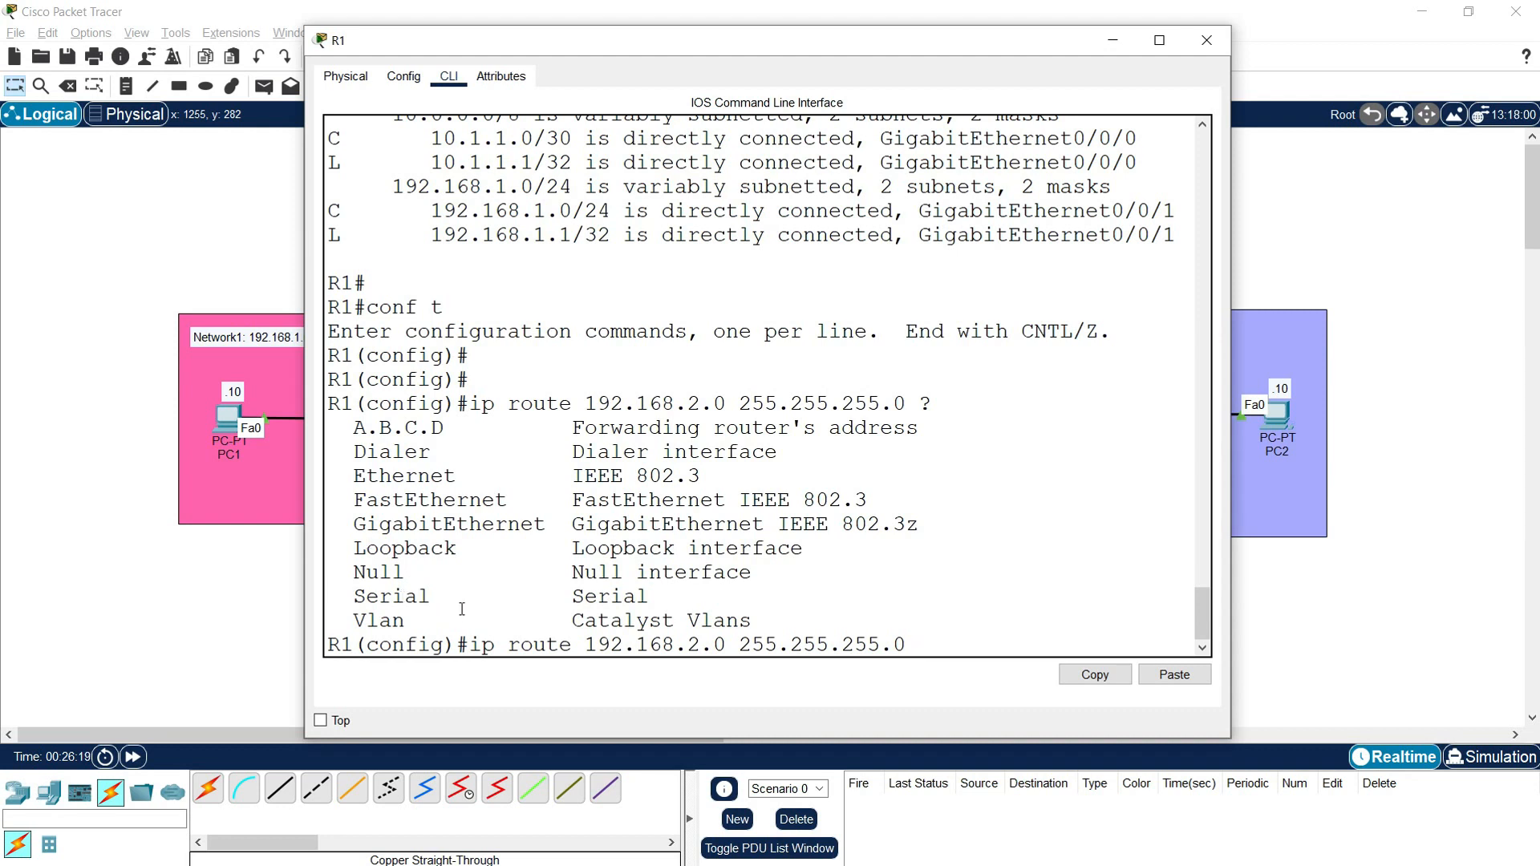
Step: Examine the forwarding router's address option, check the topology for the next hop, and return to R1's command line
left_click_drag(364, 431, 443, 427)
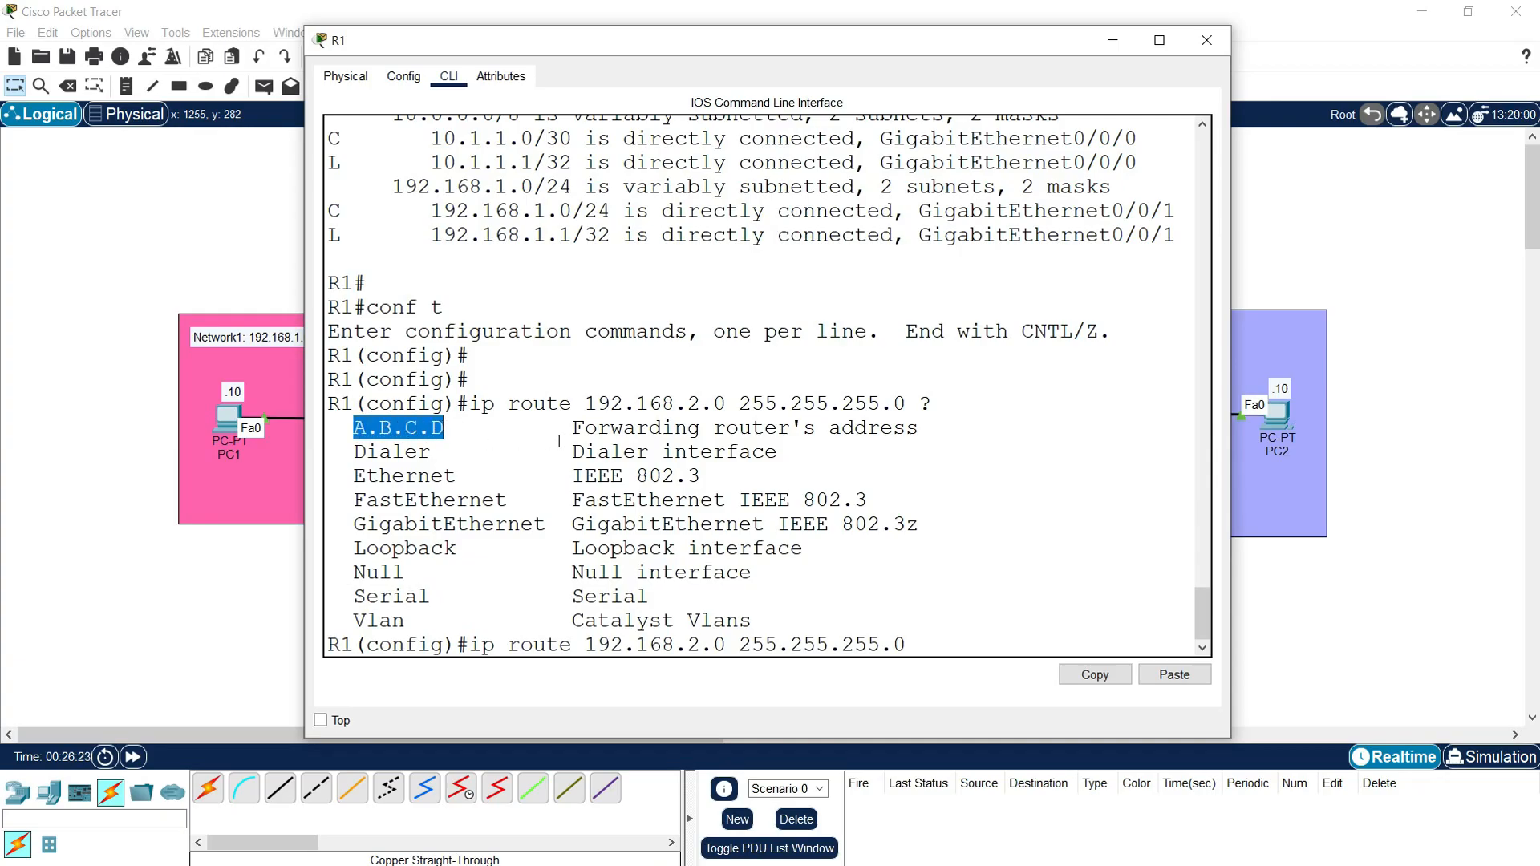
left_click_drag(572, 433, 933, 439)
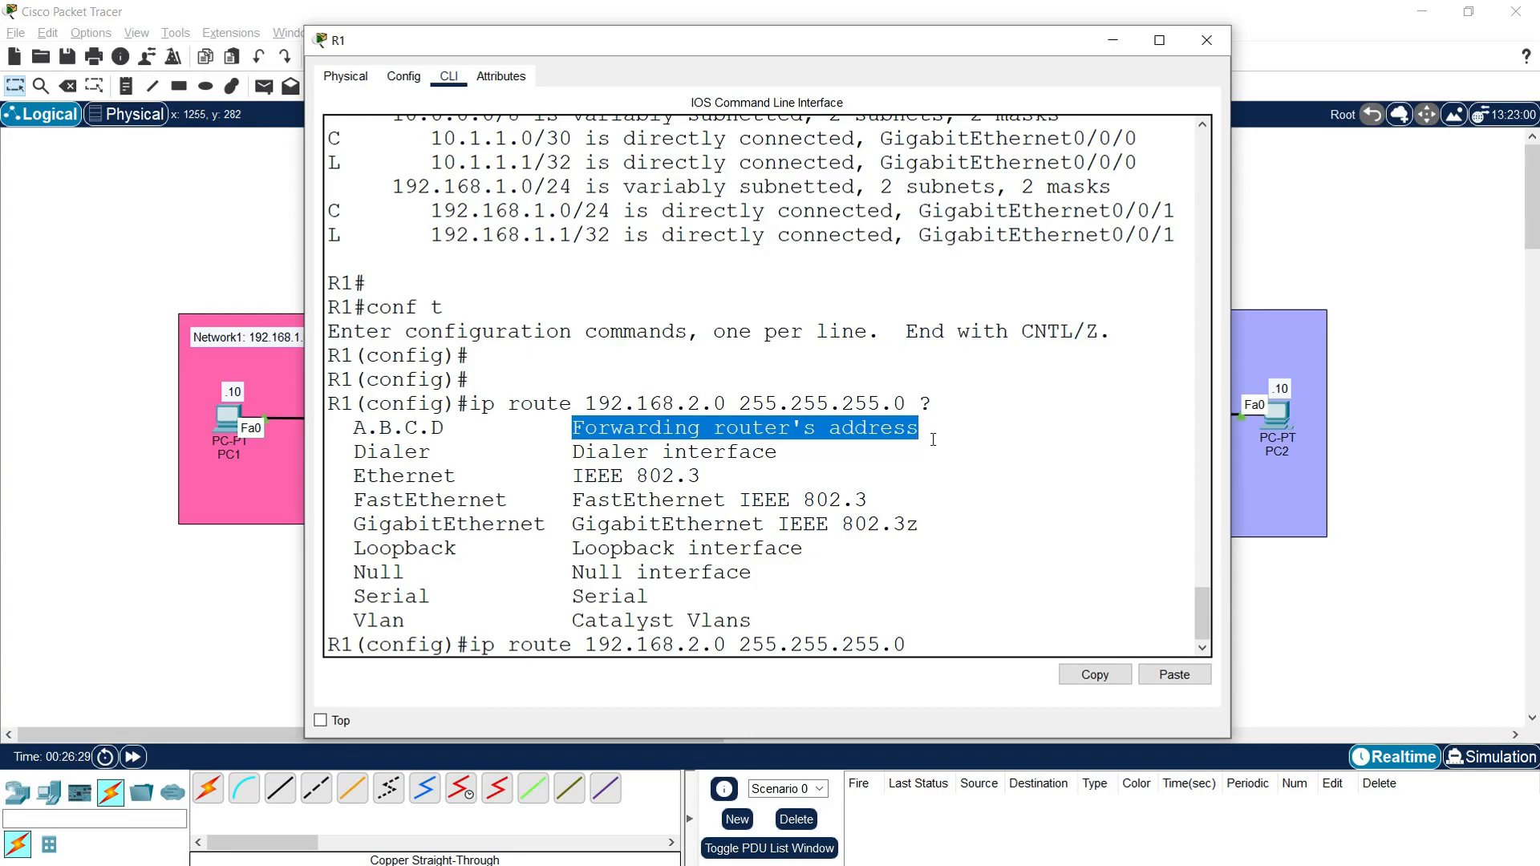
left_click(1294, 256)
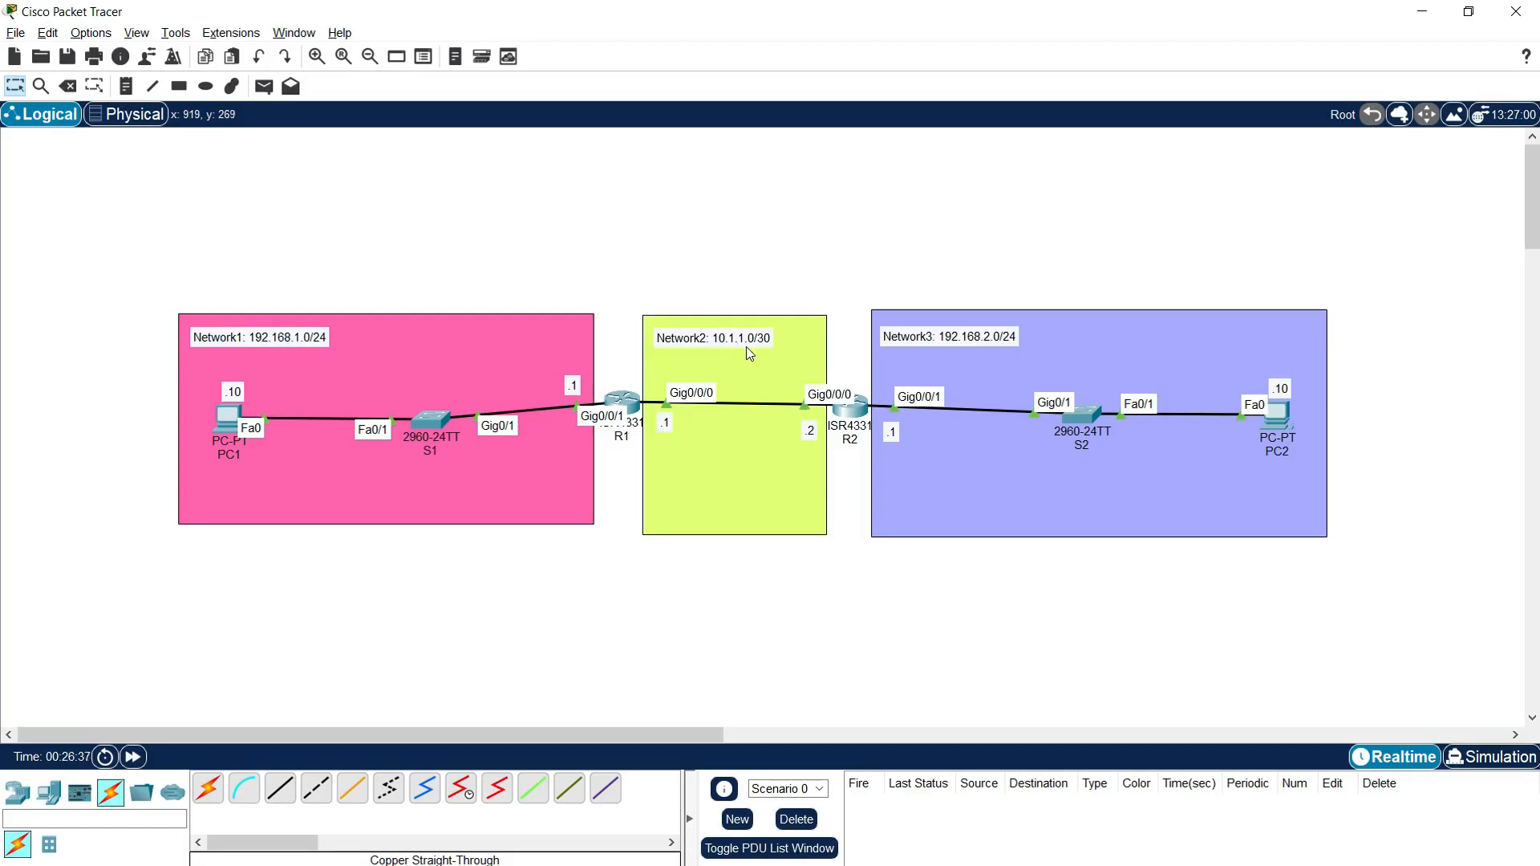
left_click(631, 402)
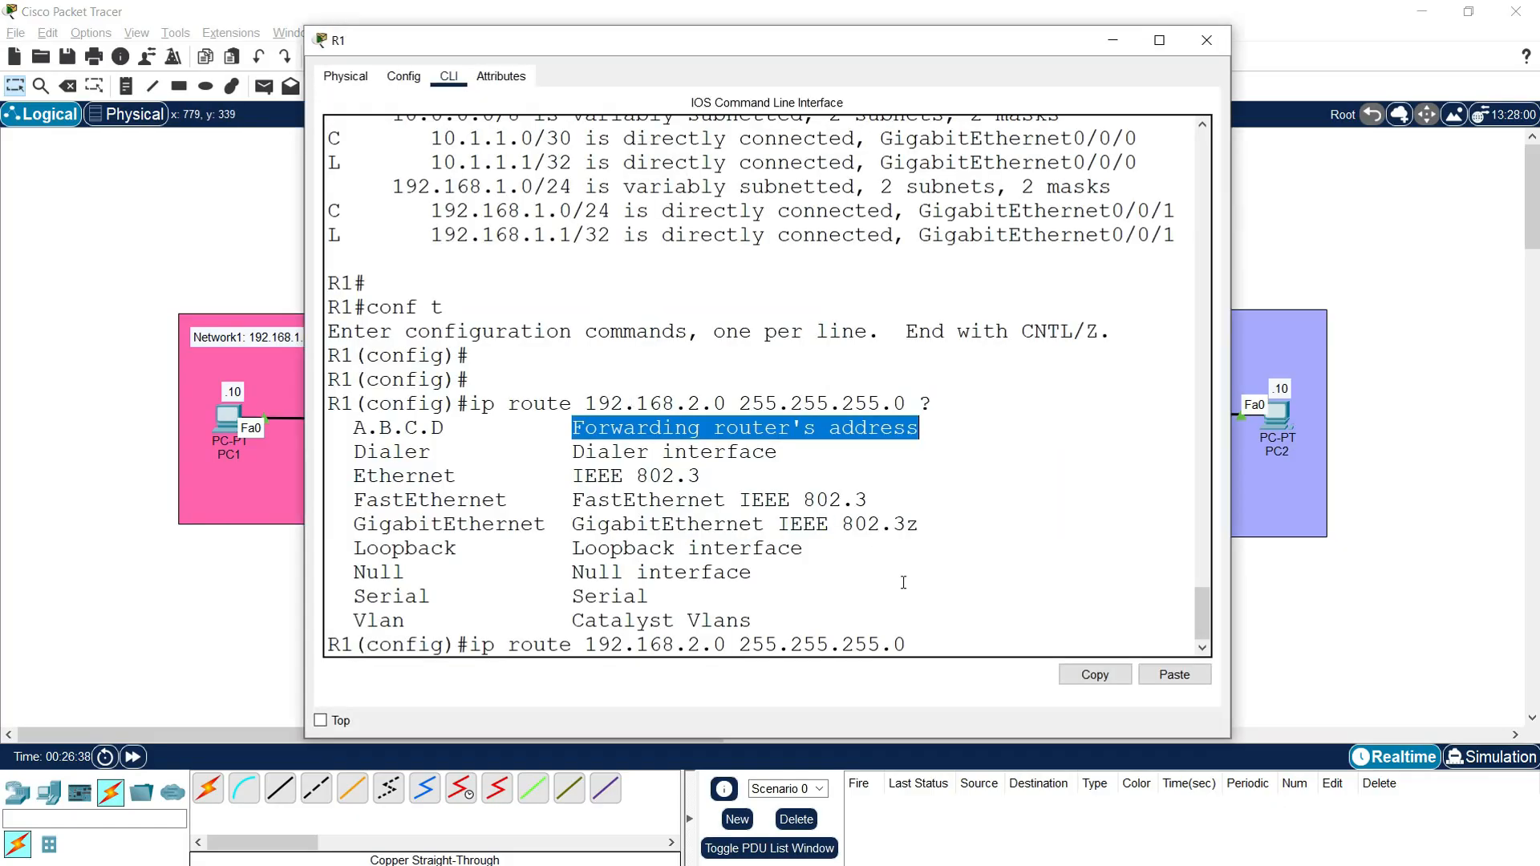
Step: Complete R1's static route to 192.168.2.0 255.255.255.0 with the next-hop address 10.1.1.2
left_click(932, 638)
type("10.1")
type("2")
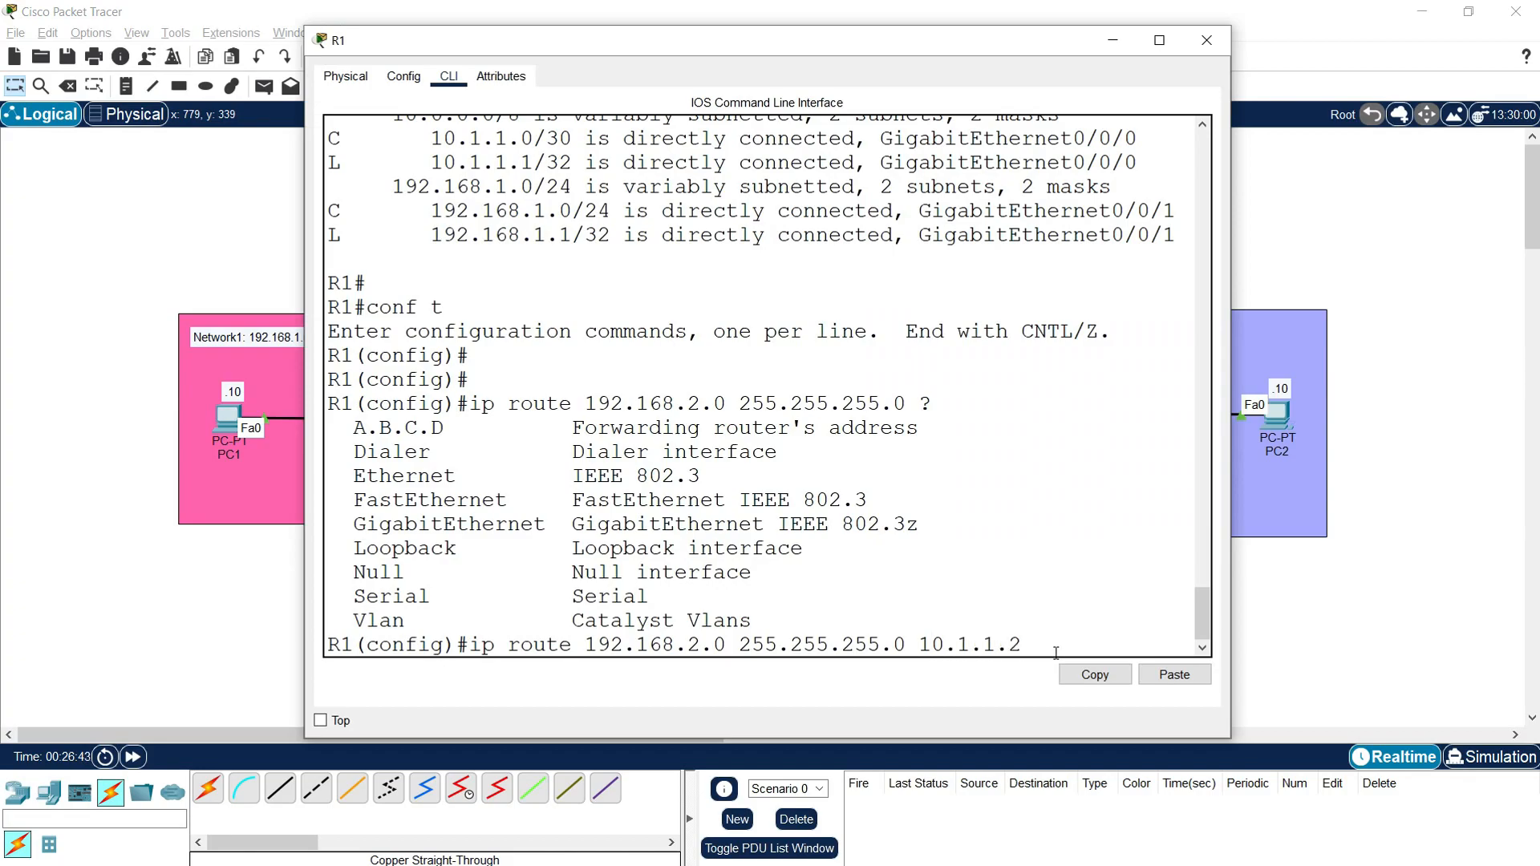
key("Return")
key("Return")
key("Return")
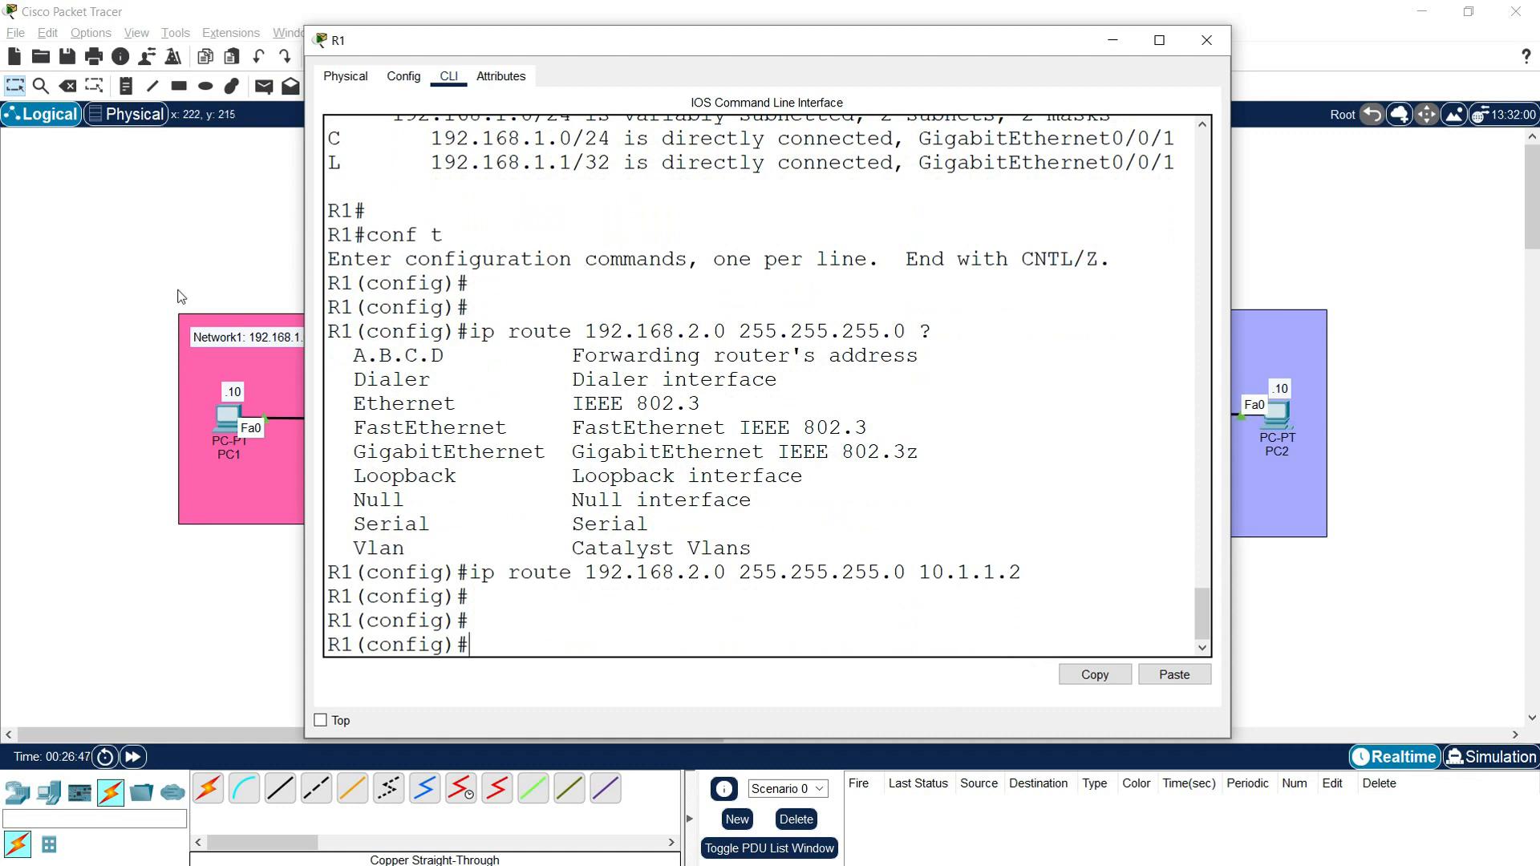
Step: Check the topology, return to R1's command line, leave configuration mode with "end" and save with "copy run start"
left_click(187, 251)
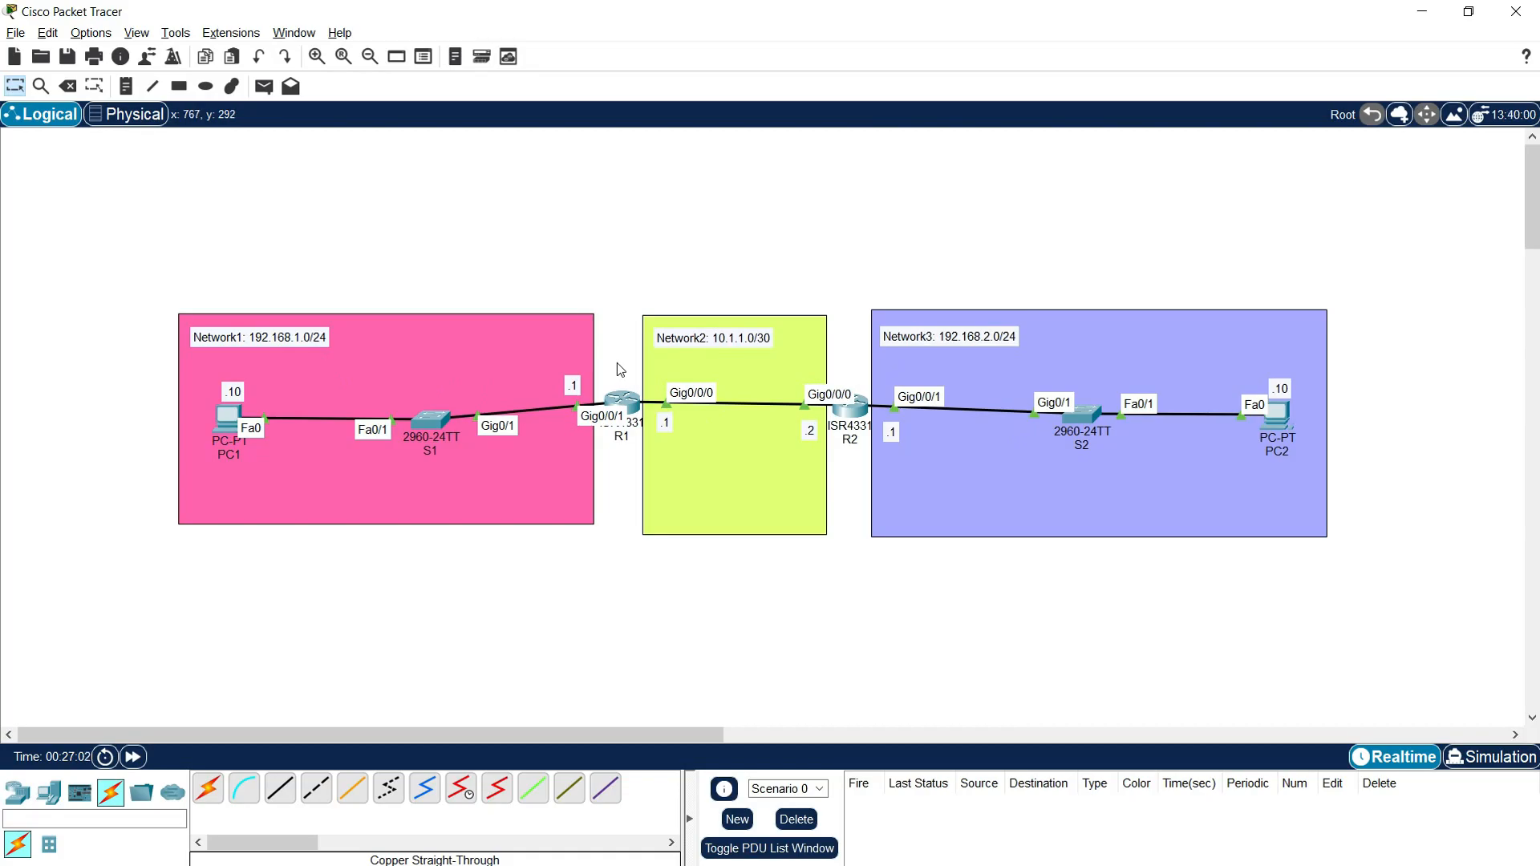
left_click(624, 397)
type("end")
key("Return")
key("Return")
key("Return")
type("copy run start")
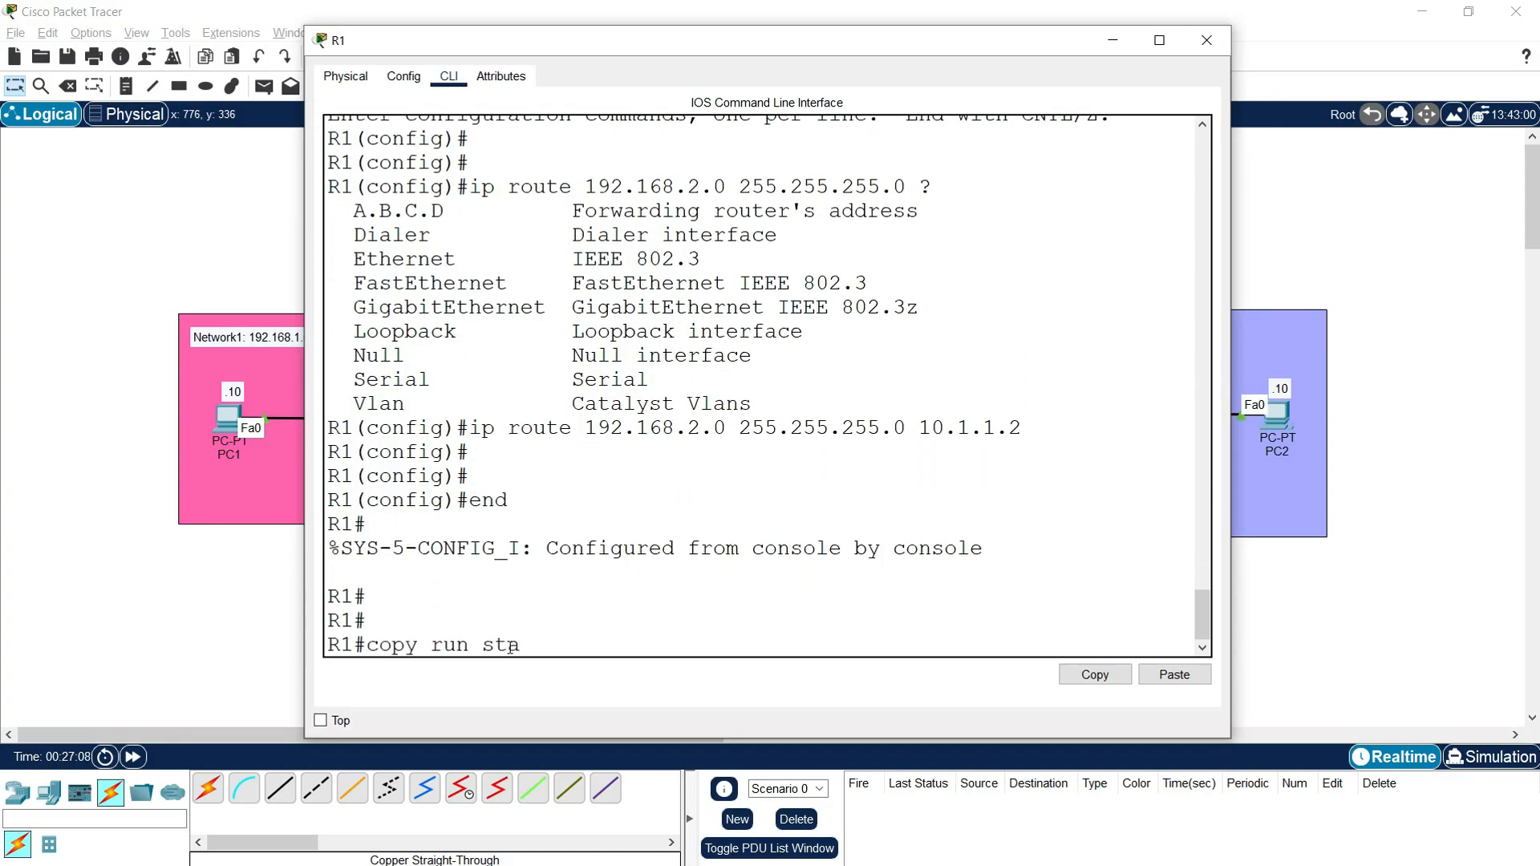
key("Return")
Step: Display R1's routing table with "show ip route"
key("Return")
key("Return")
key("Return")
type("show ru")
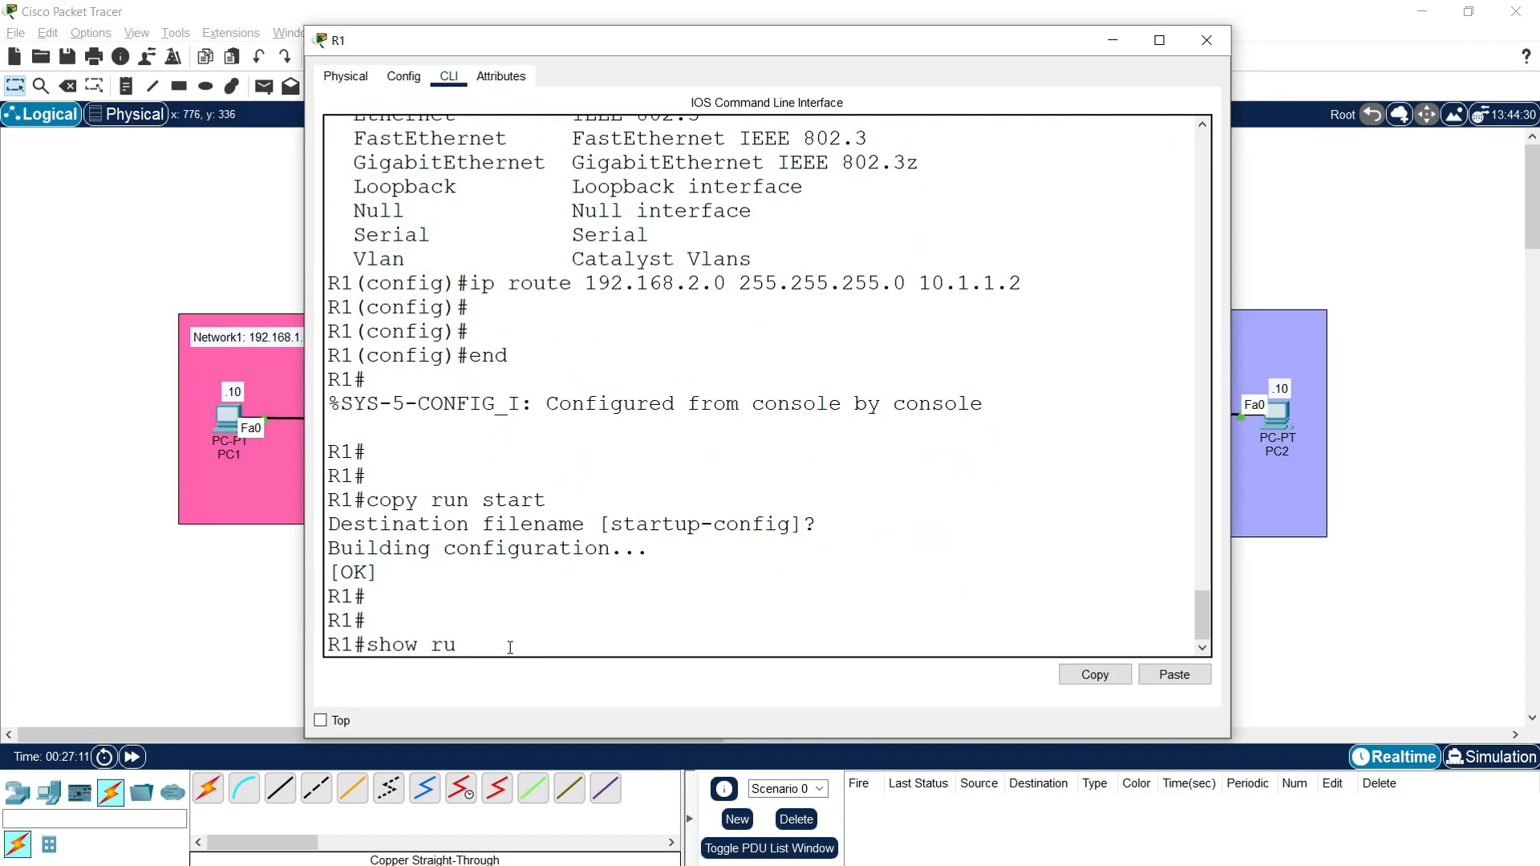
key("BackSpace")
key("BackSpace")
type("ip route")
key("Return")
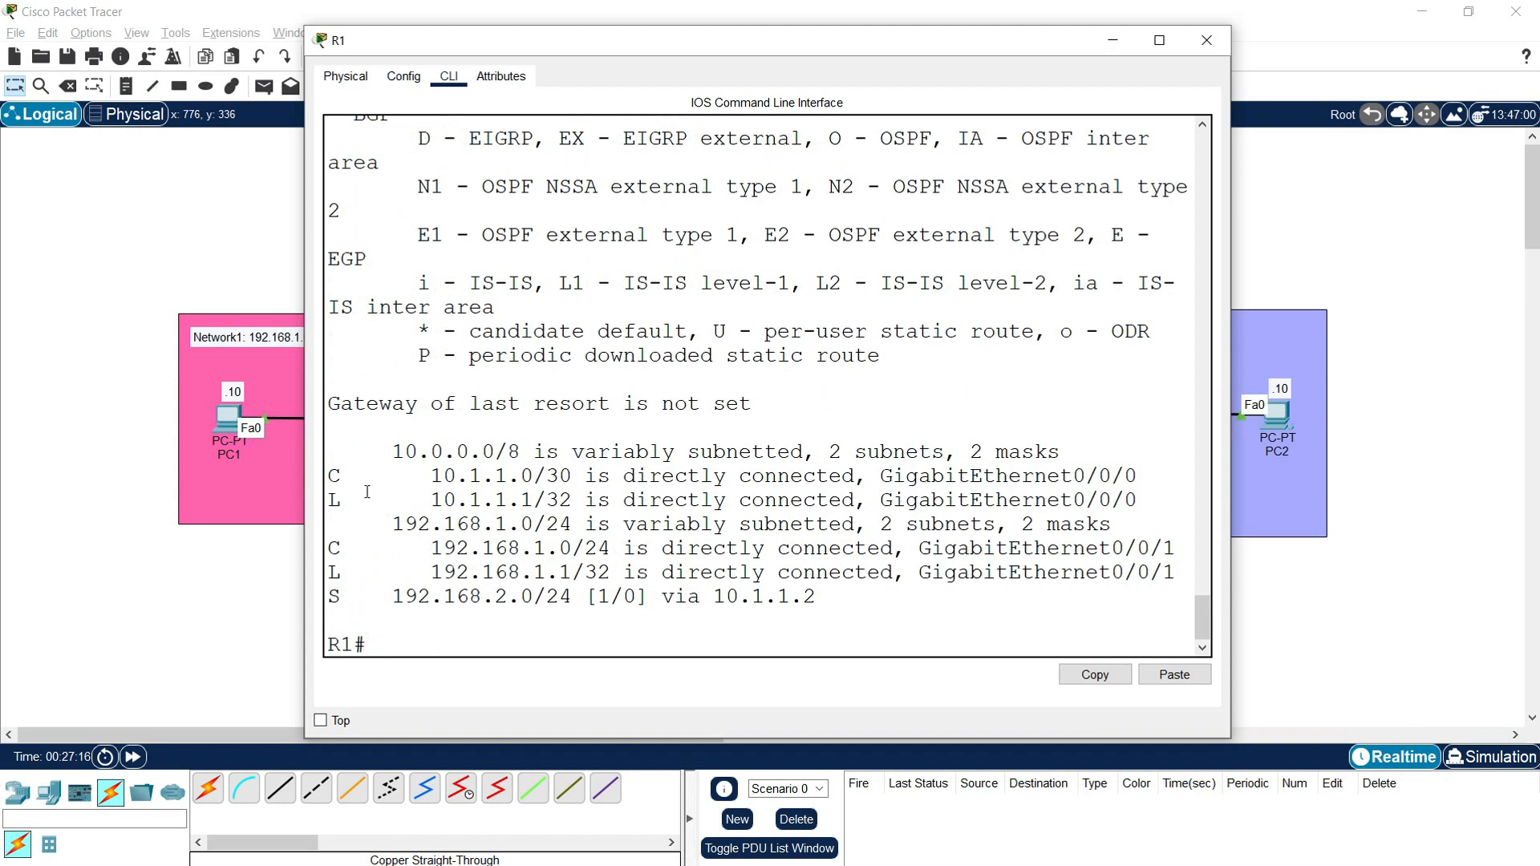
Step: Examine R1's connected routes and the static route's destination, bracketed values and next hop, and close R1's window
left_click_drag(333, 476, 548, 475)
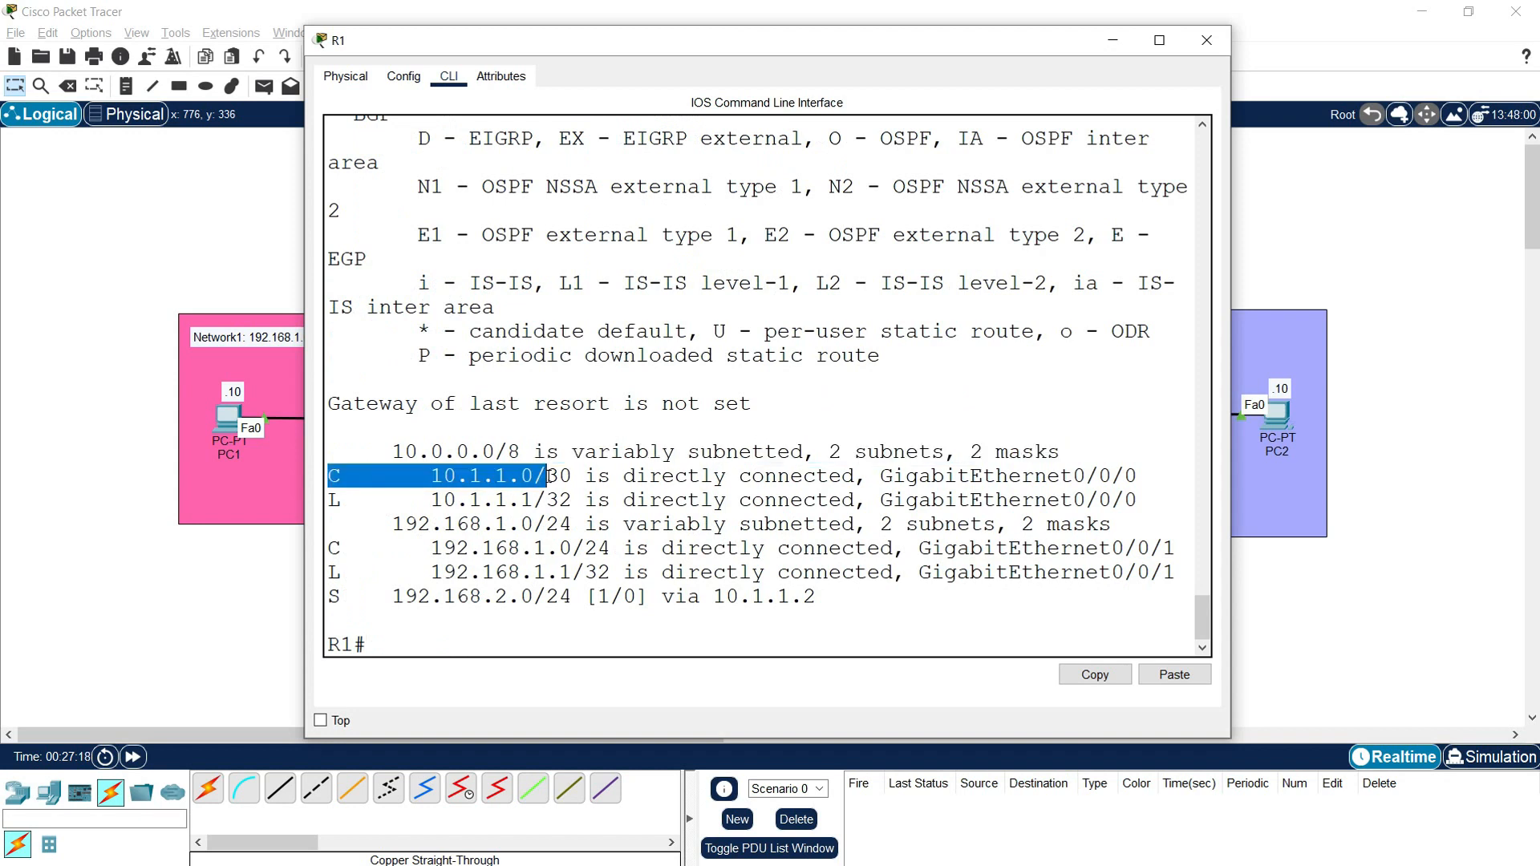
left_click_drag(330, 548, 584, 550)
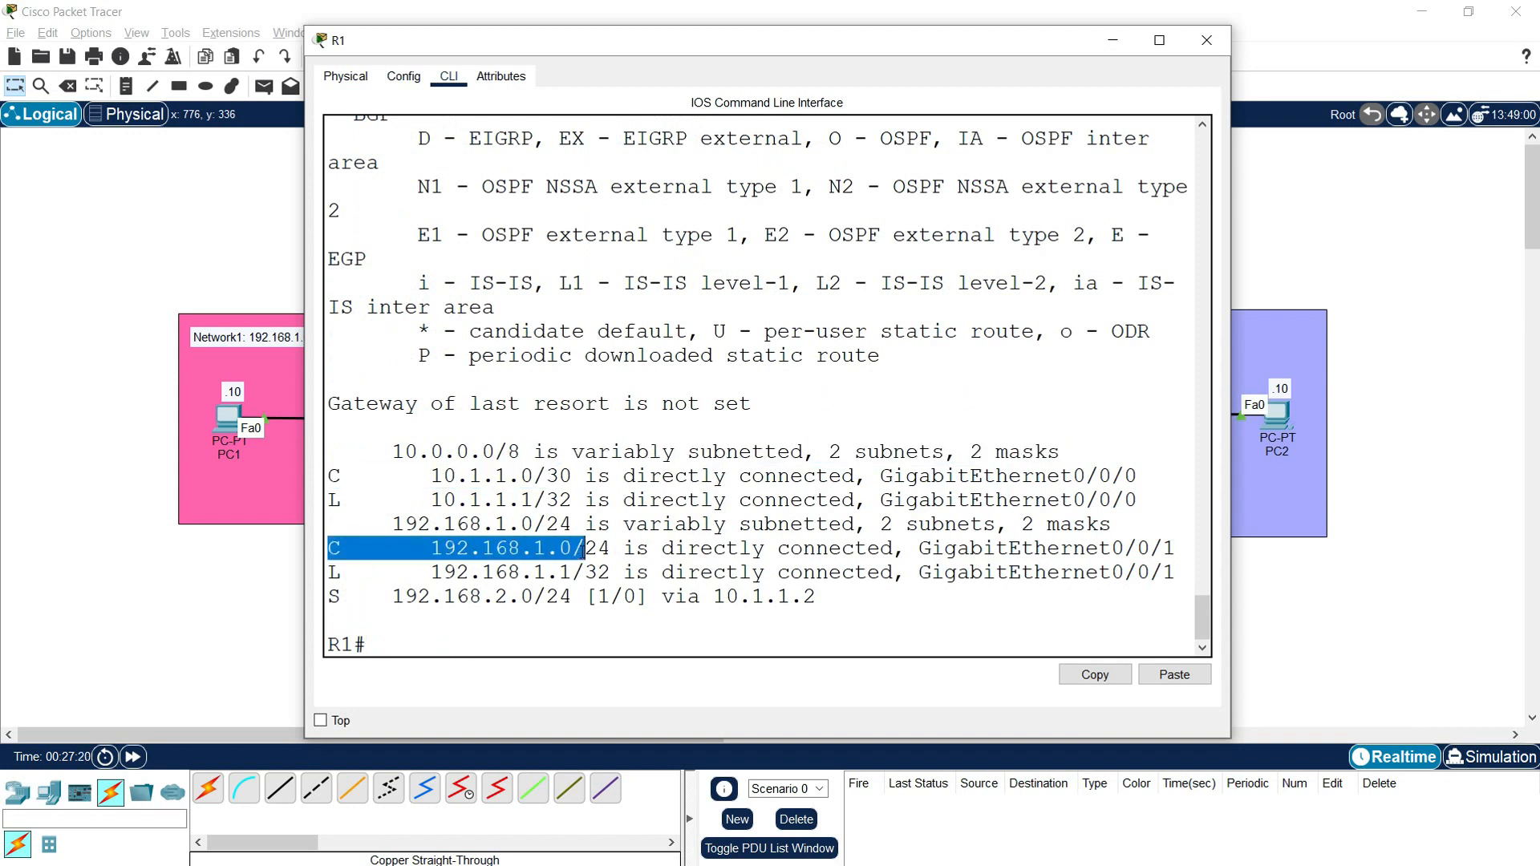
left_click_drag(326, 597, 572, 598)
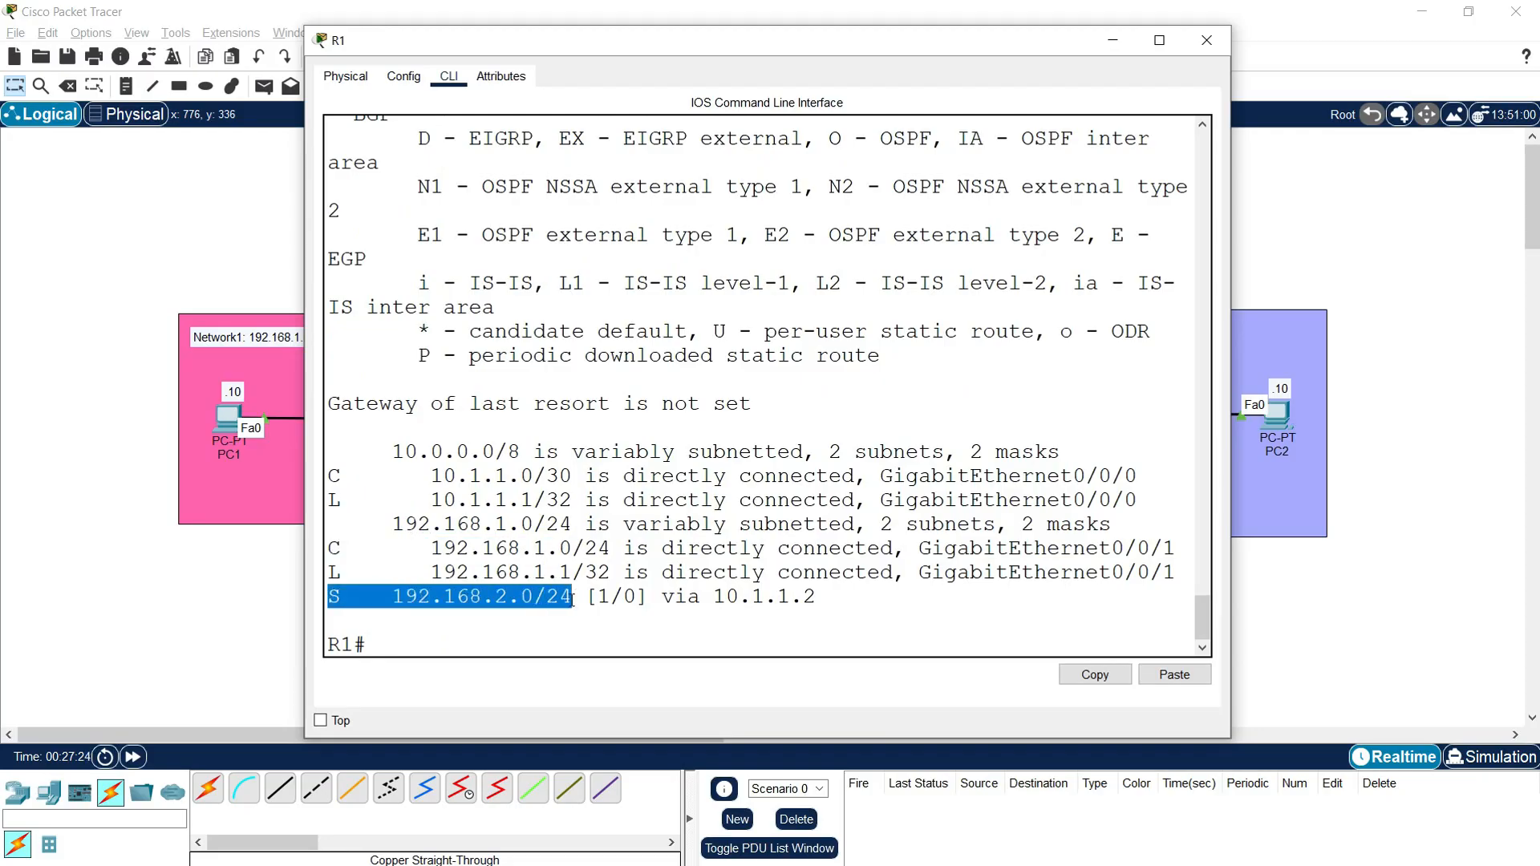
left_click(506, 614)
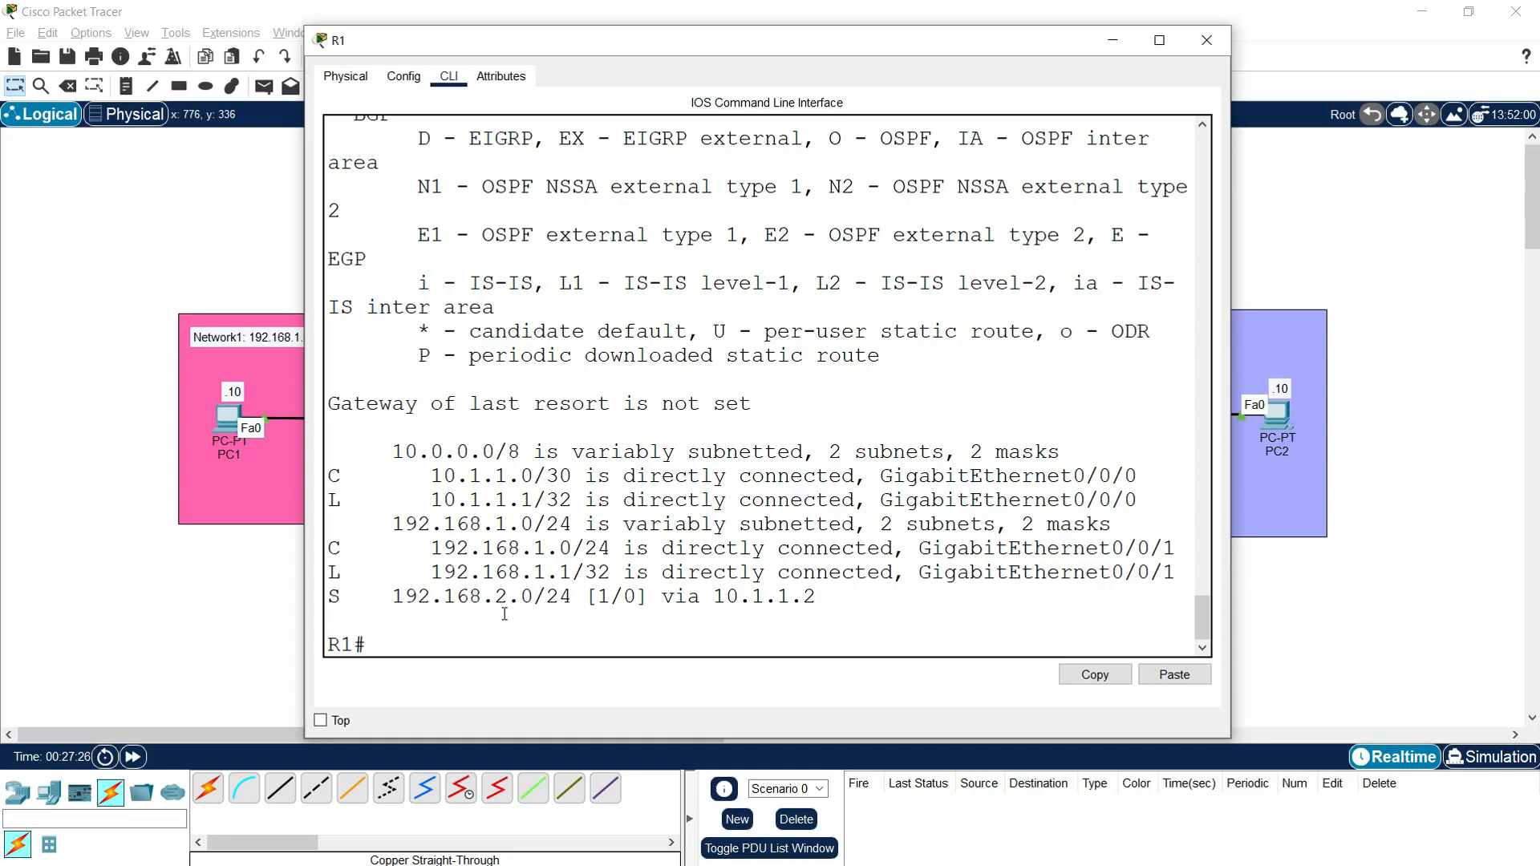
left_click_drag(393, 597, 547, 596)
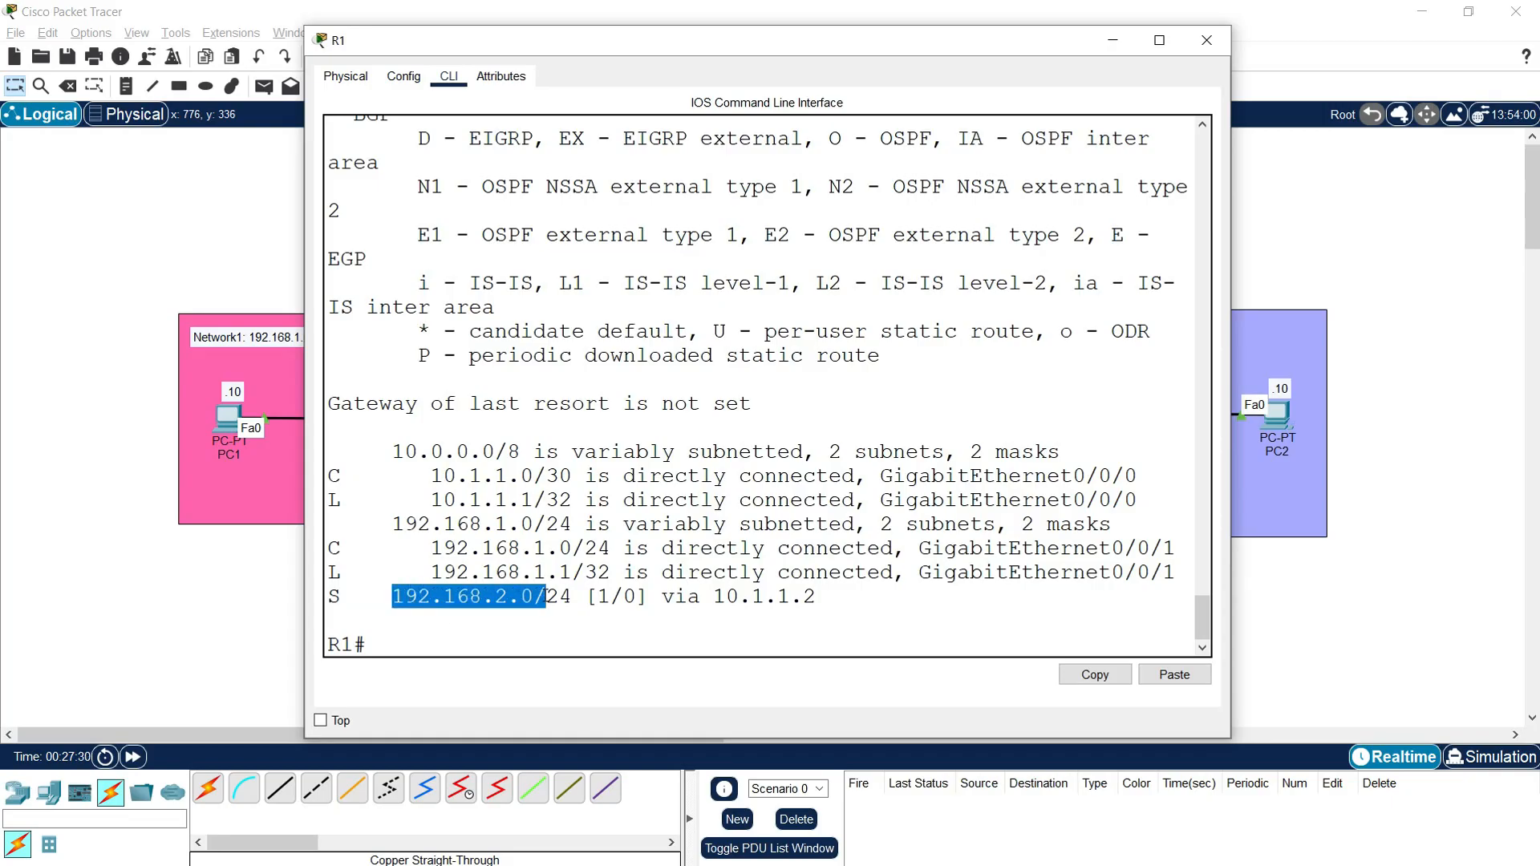
double_click(604, 597)
double_click(630, 597)
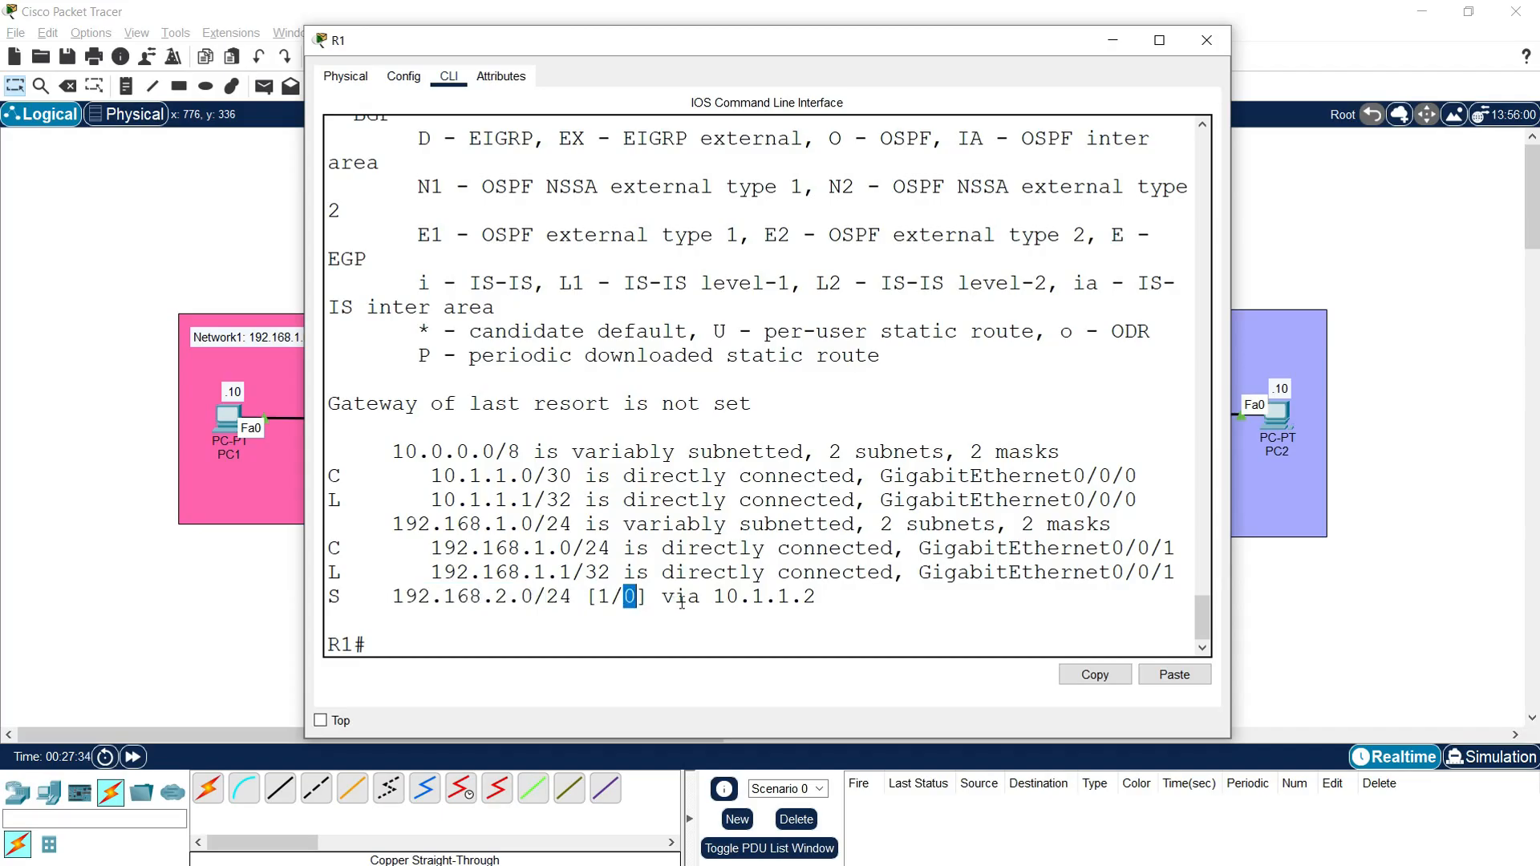
left_click_drag(713, 602, 820, 604)
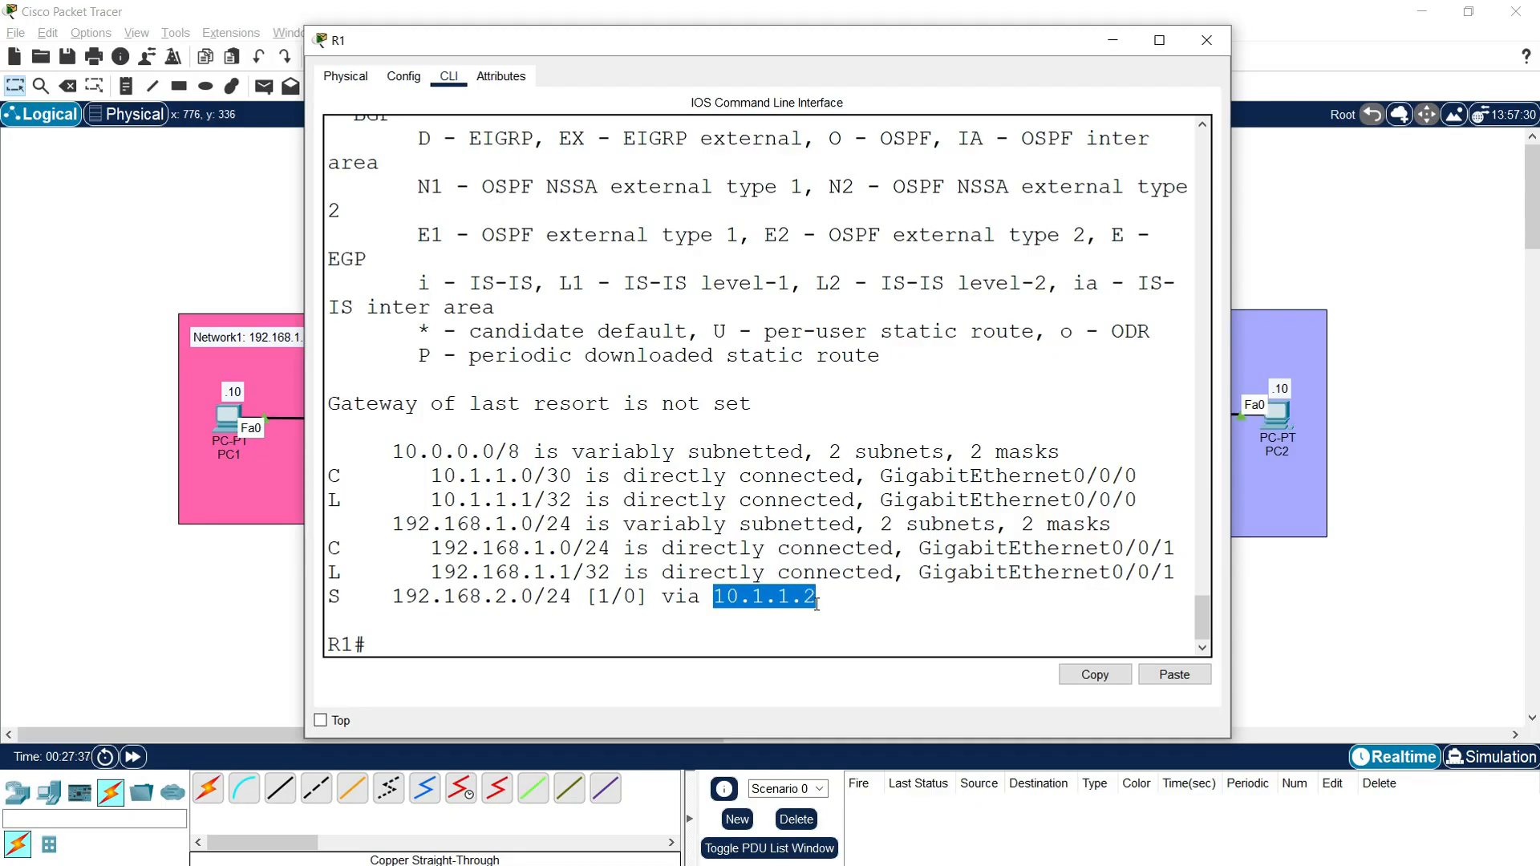
left_click(717, 600)
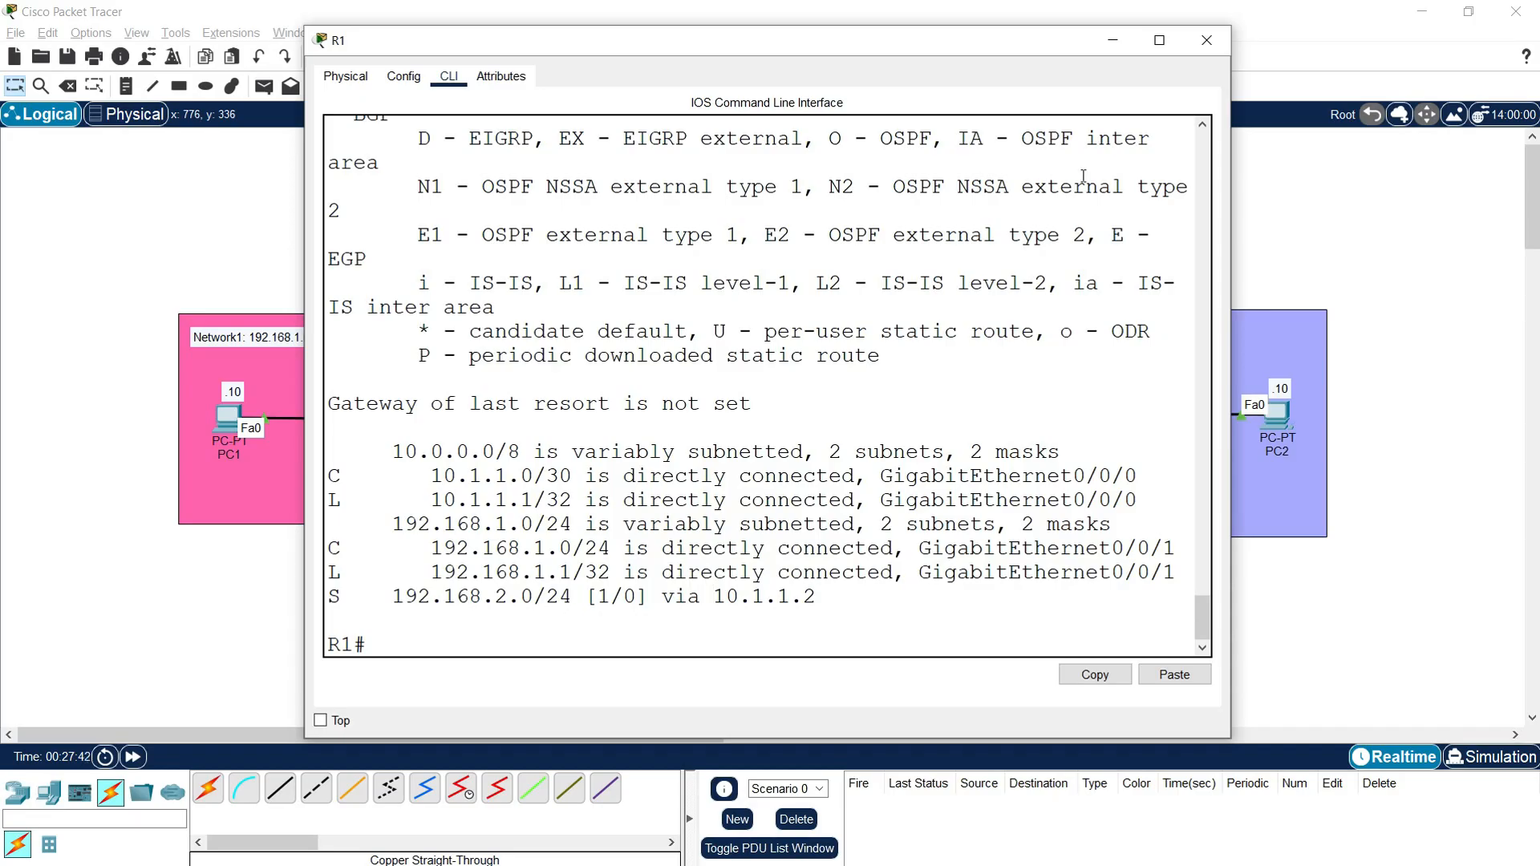
left_click(1206, 42)
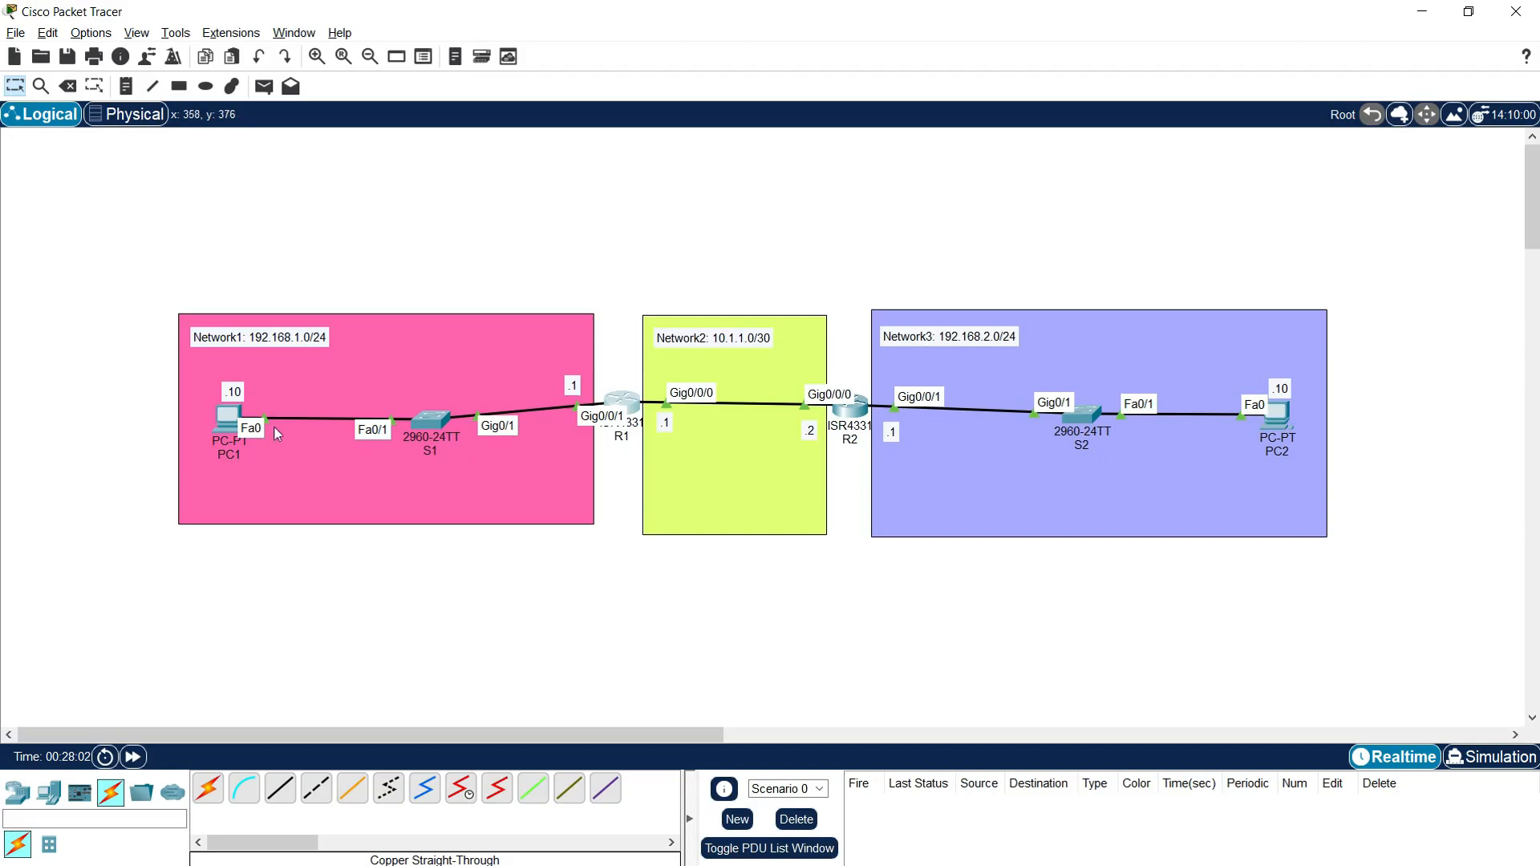
Step: Open R2's command line in a wider window and enter global configuration mode with "conf t"
mouse_move(229, 424)
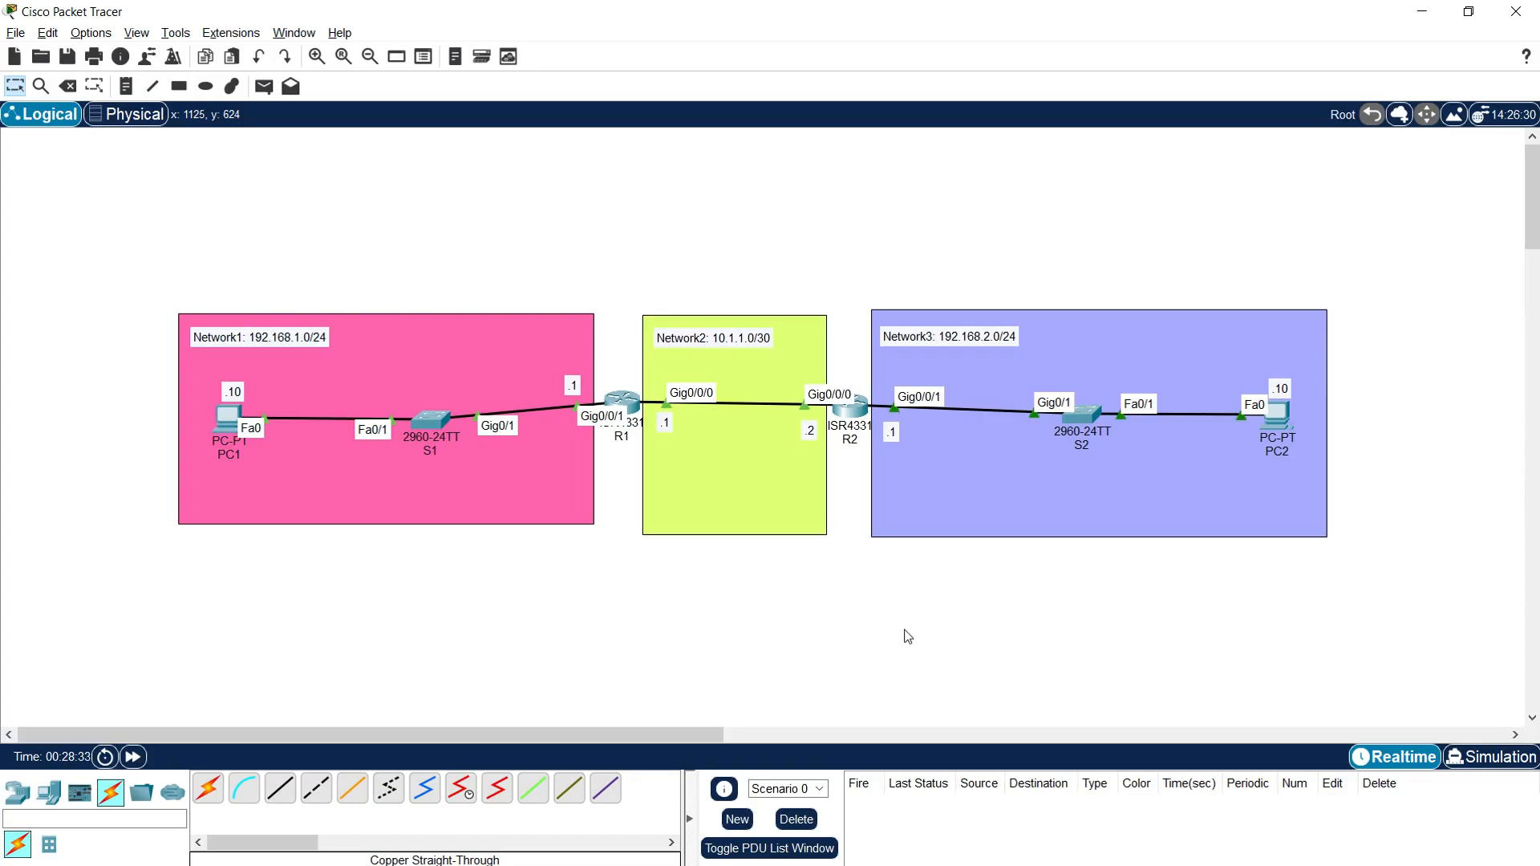
left_click(849, 419)
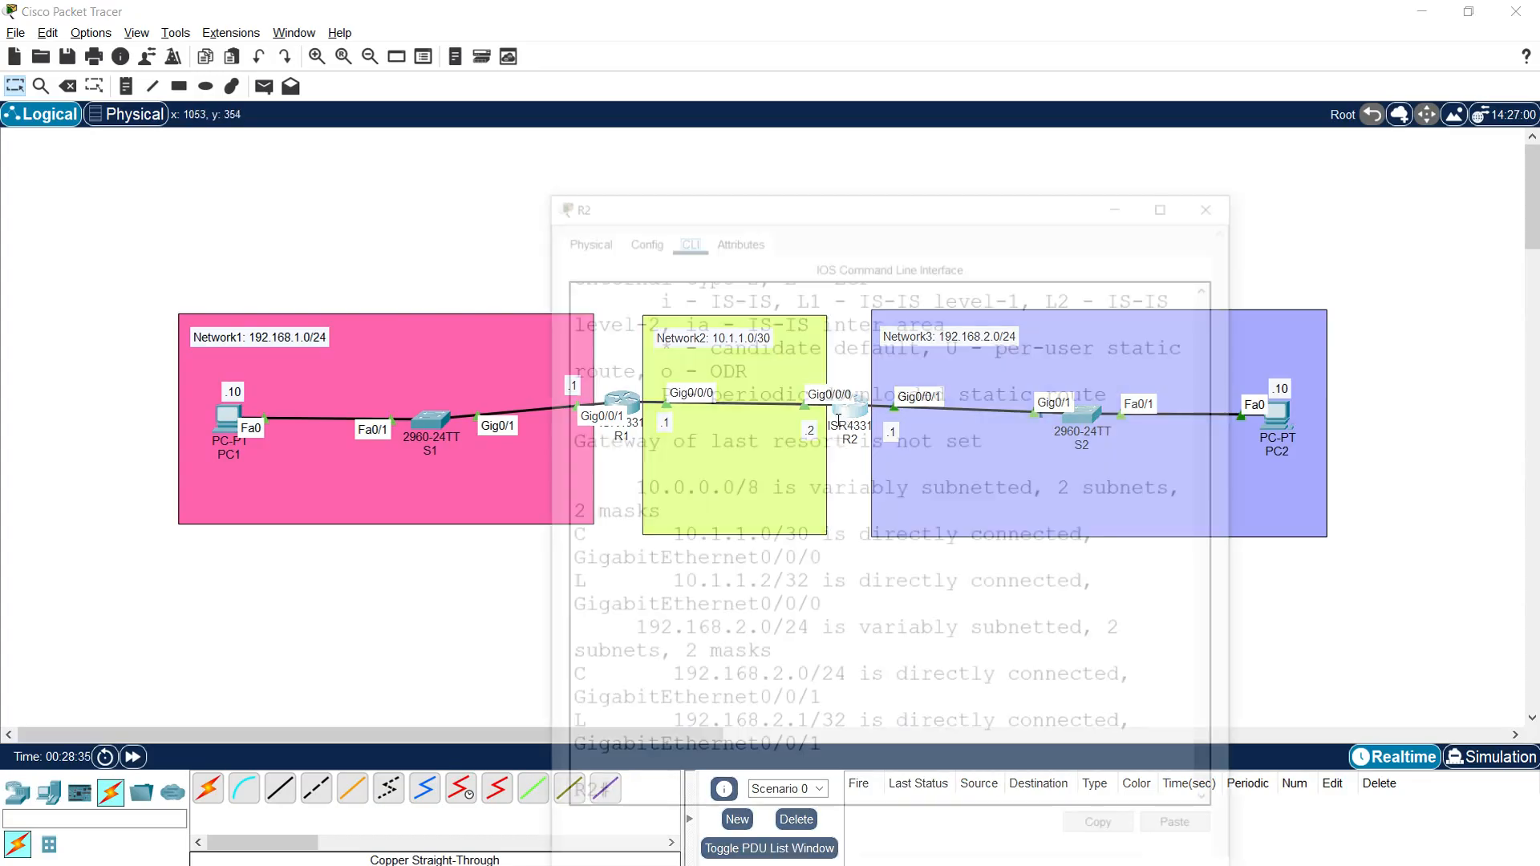
left_click_drag(725, 170, 468, 47)
left_click_drag(986, 318, 1348, 320)
left_click(514, 652)
type("conf t")
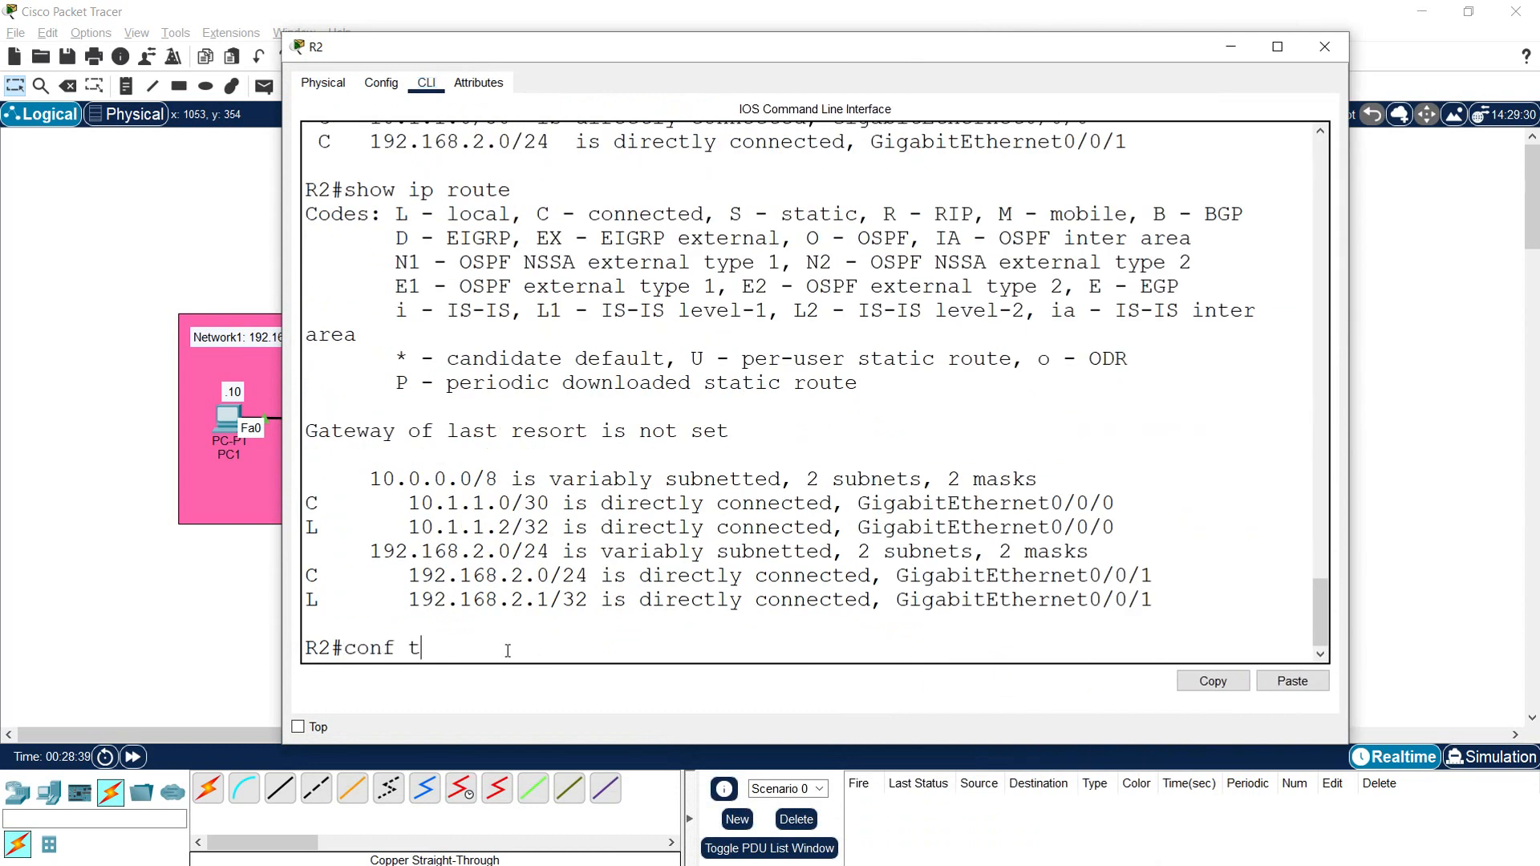
key("Return")
Step: Check the topology for R2's next hop and add the static route "ip route 192.168.1.0 255.255.255.0 10.1.1.1" on R2
left_click(191, 593)
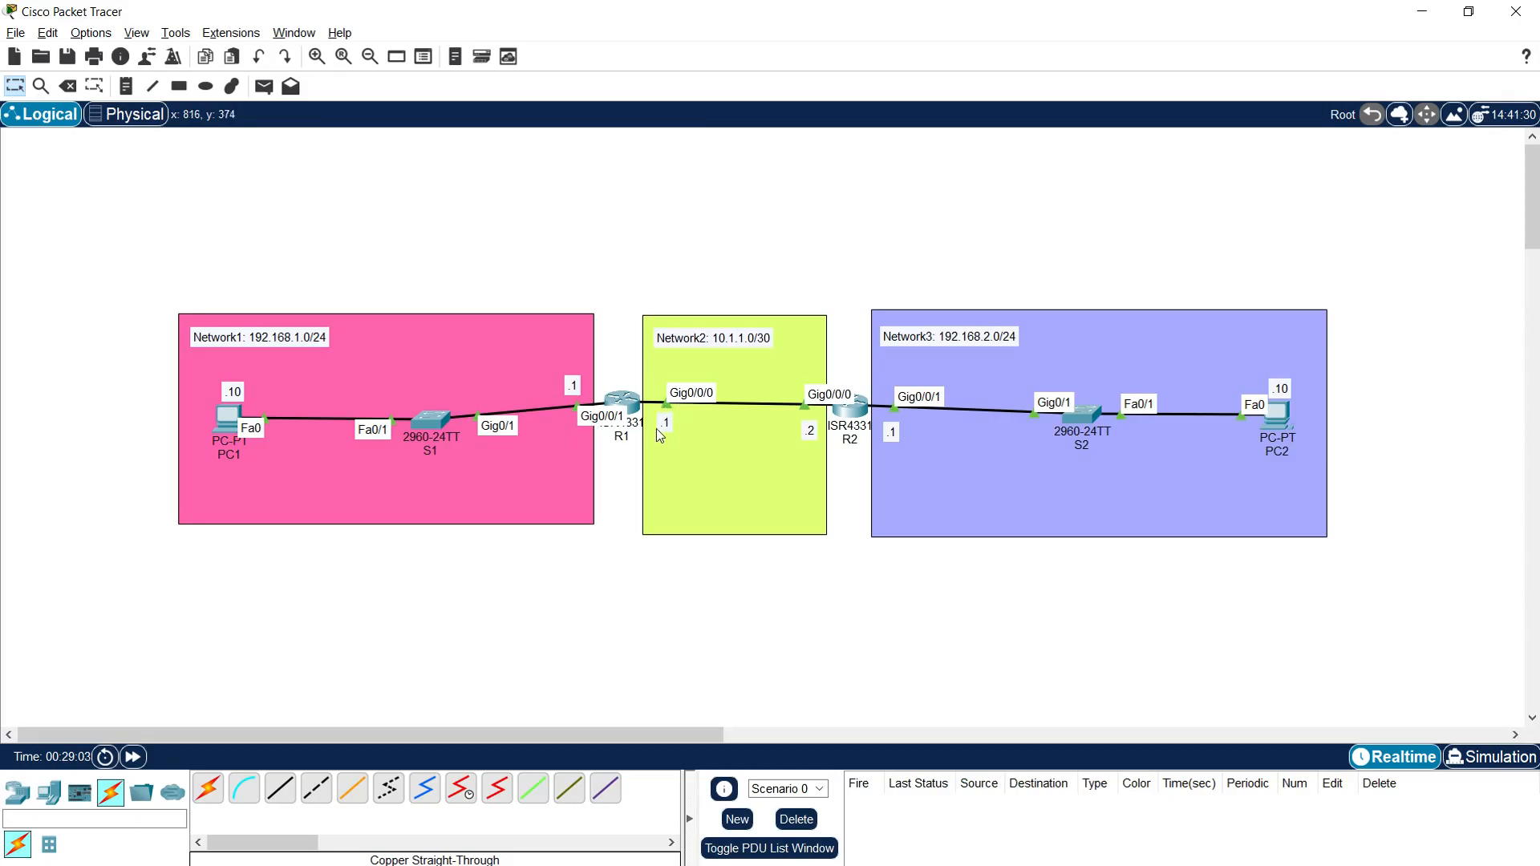
left_click(848, 413)
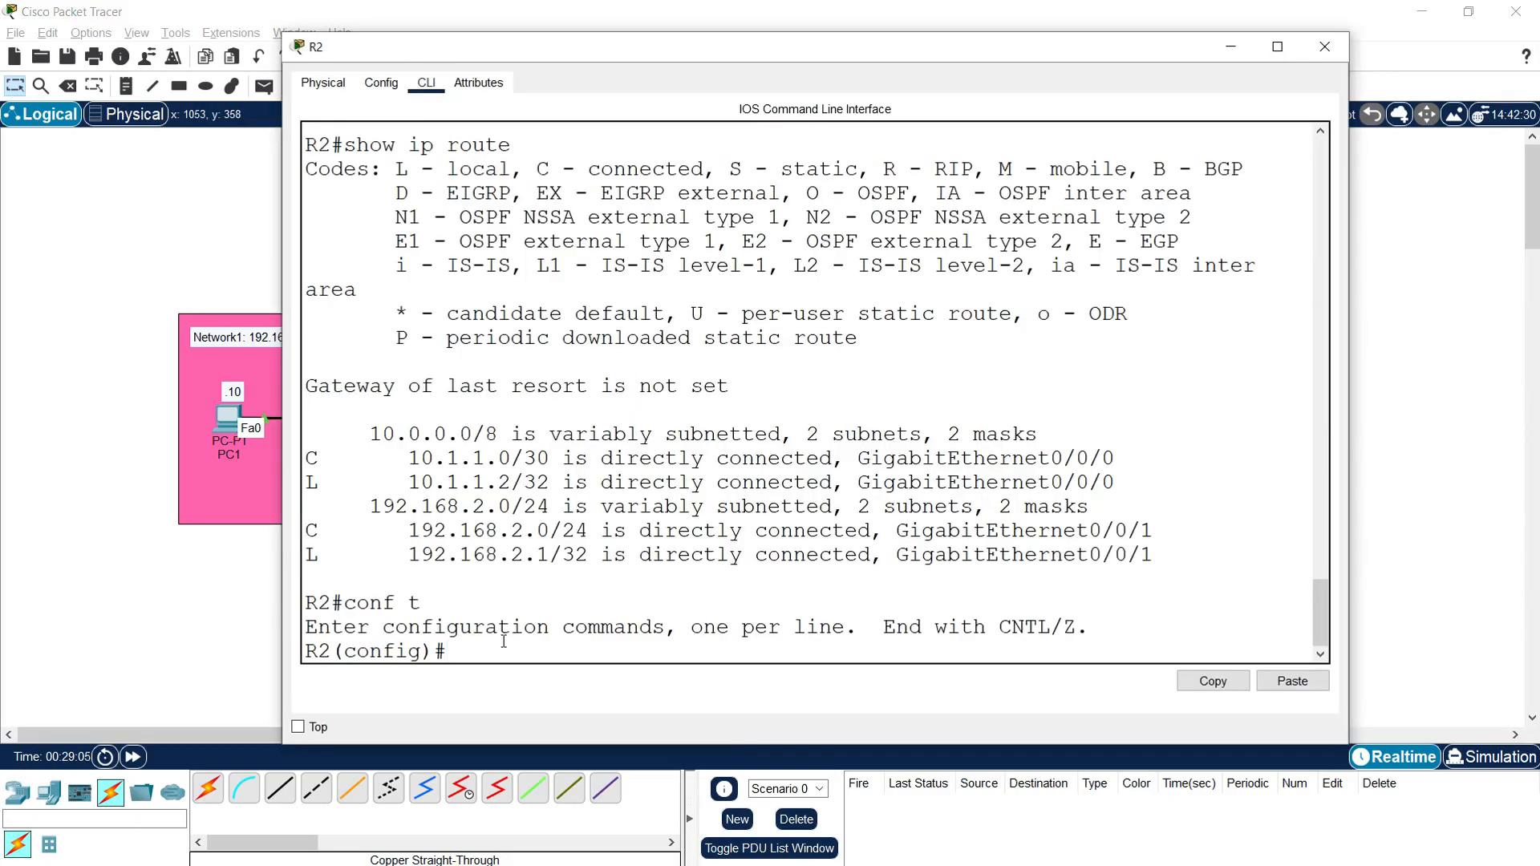
type("ip route 192.16")
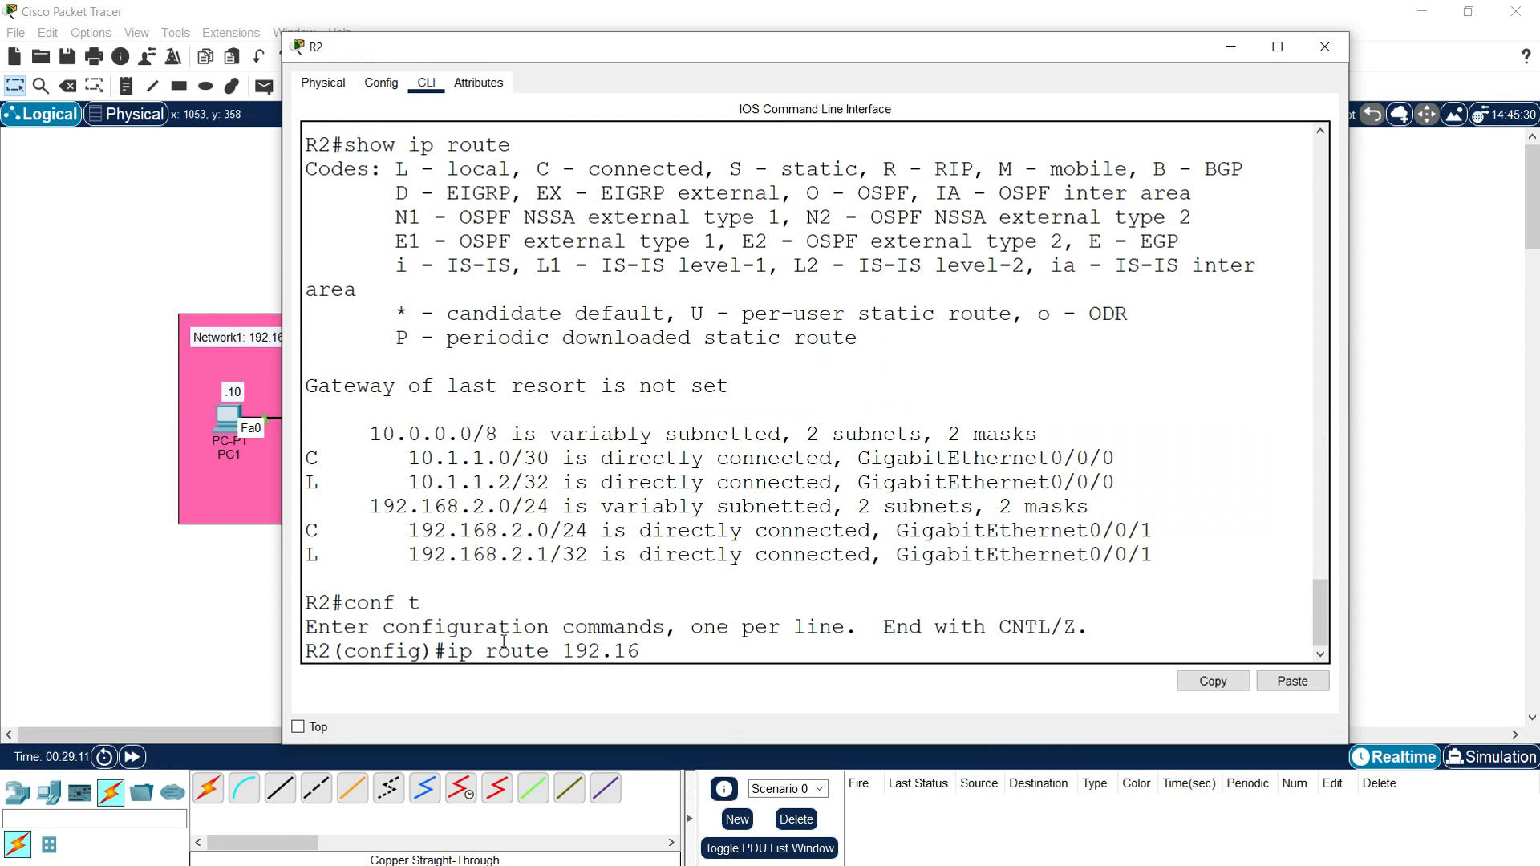
type("8.1.0 255.255.255.0 ")
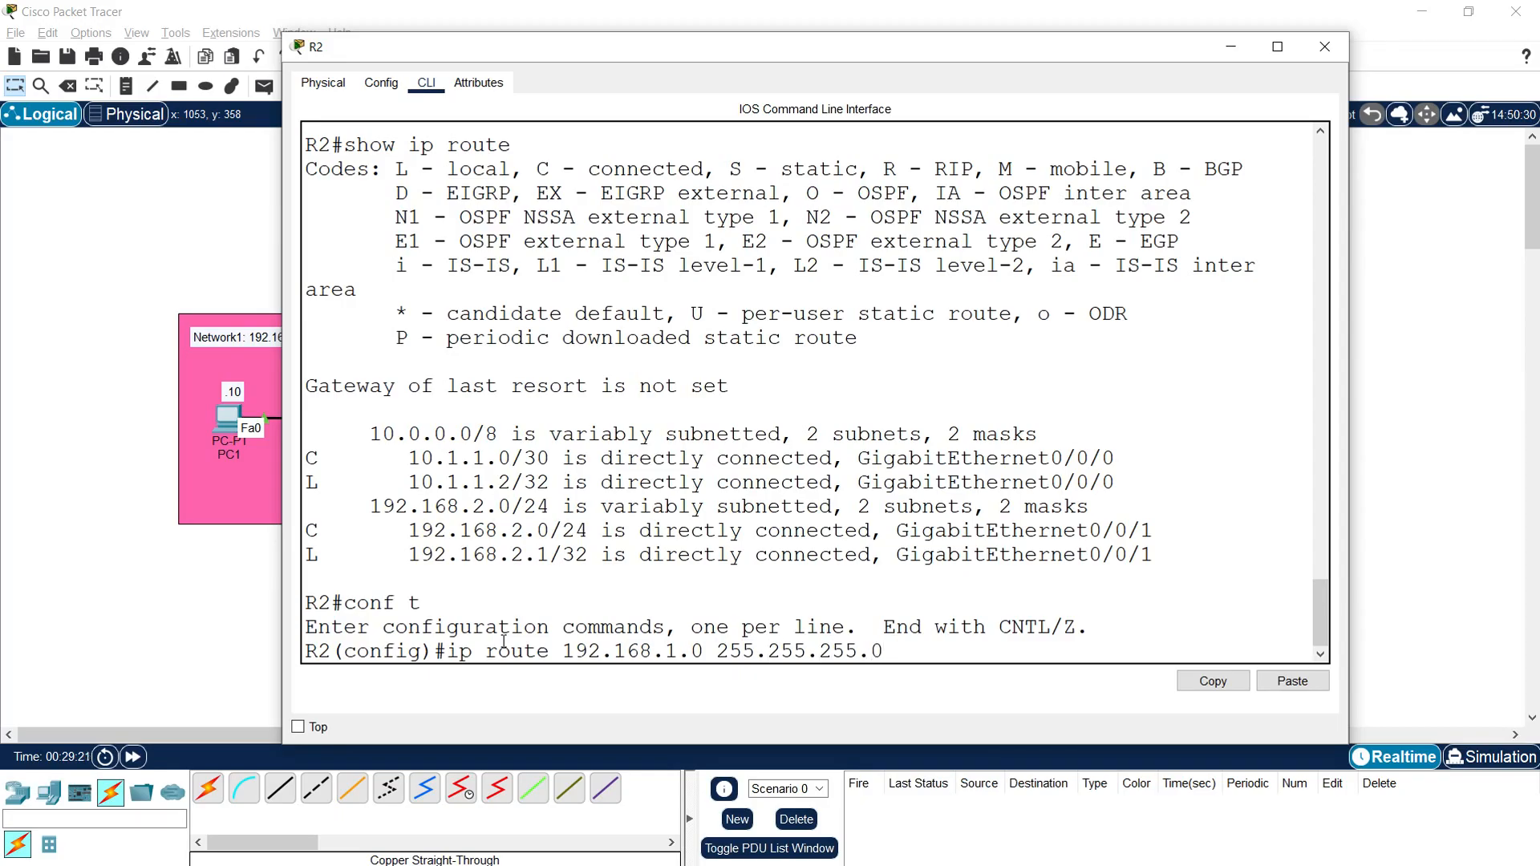
type("10.1.1.1")
key("Return")
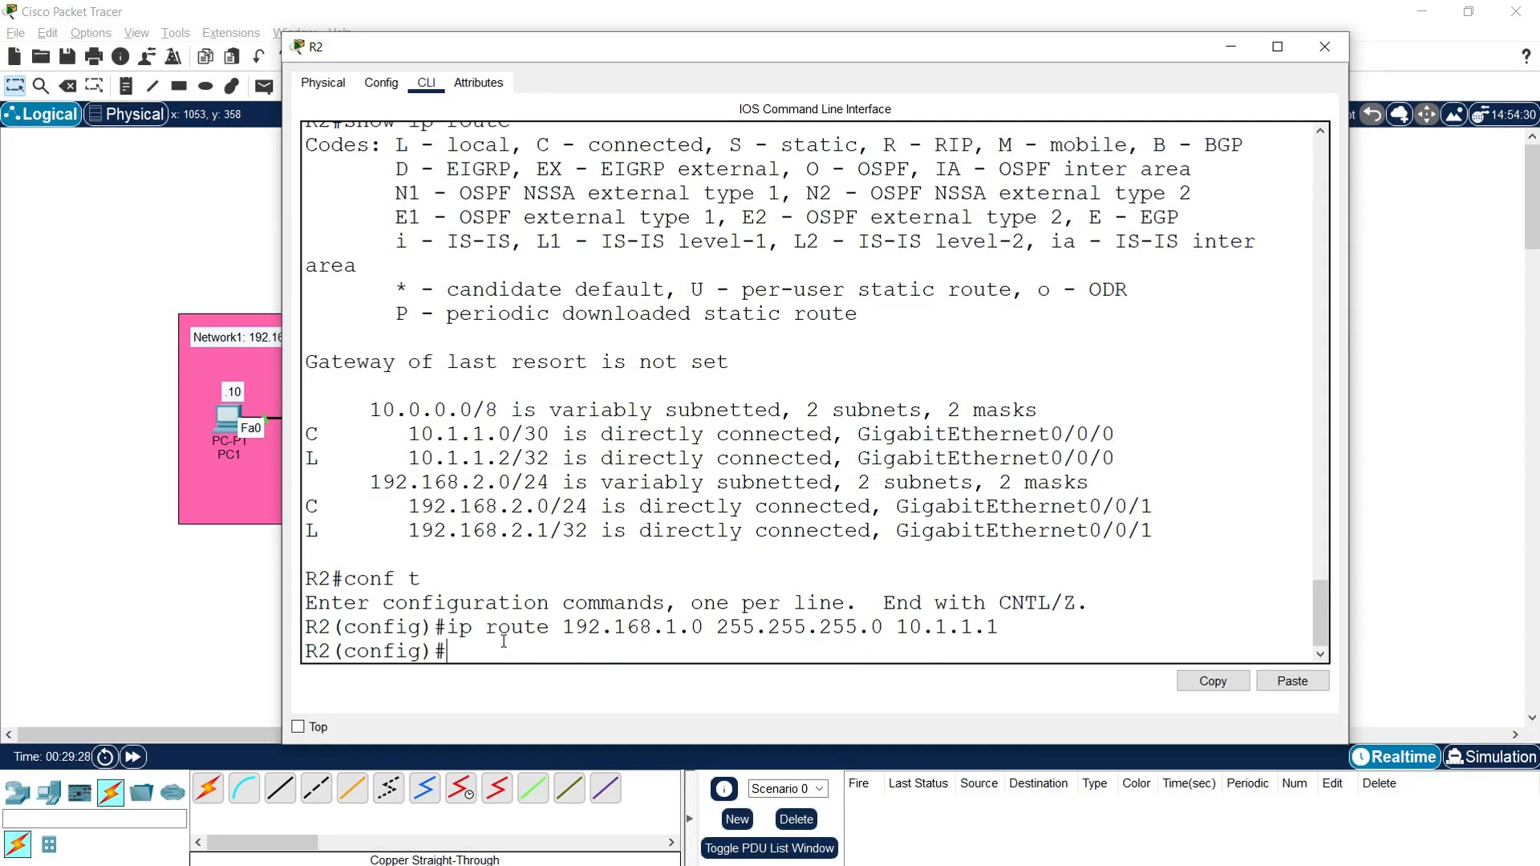
Step: Leave R2's configuration mode with "exit" and save the running configuration with "copy run start"
key("Return")
key("Return")
key("Return")
type("exit")
key("Return")
type("copy run start")
key("Return")
Step: Display R2's routing table with "show ip route", examine its connected and static routes, and close R2's window
key("Return")
key("Return")
type("show ip route")
key("Return")
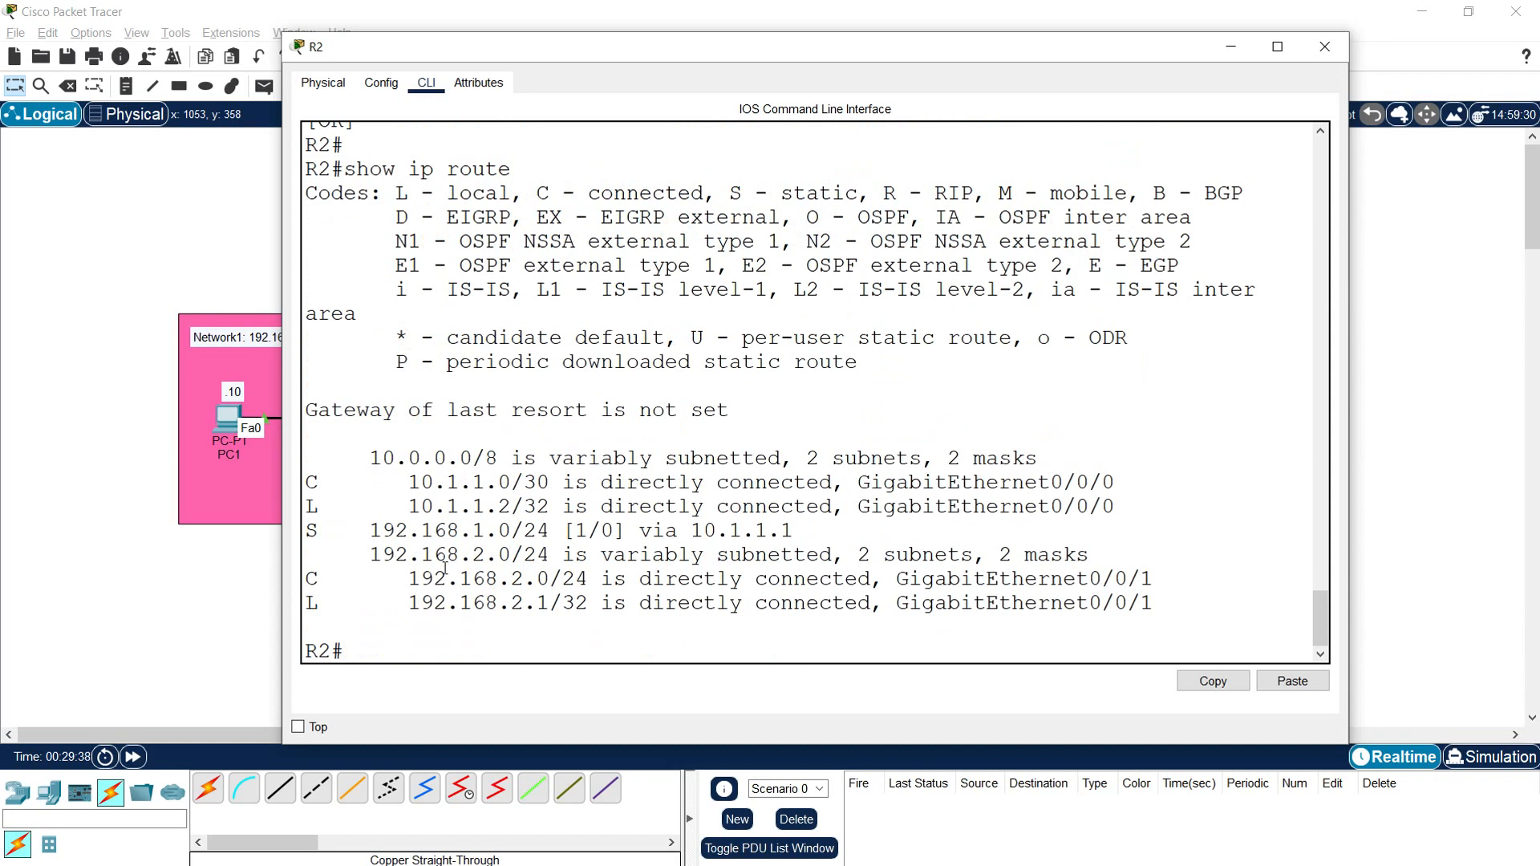
left_click_drag(311, 484, 525, 478)
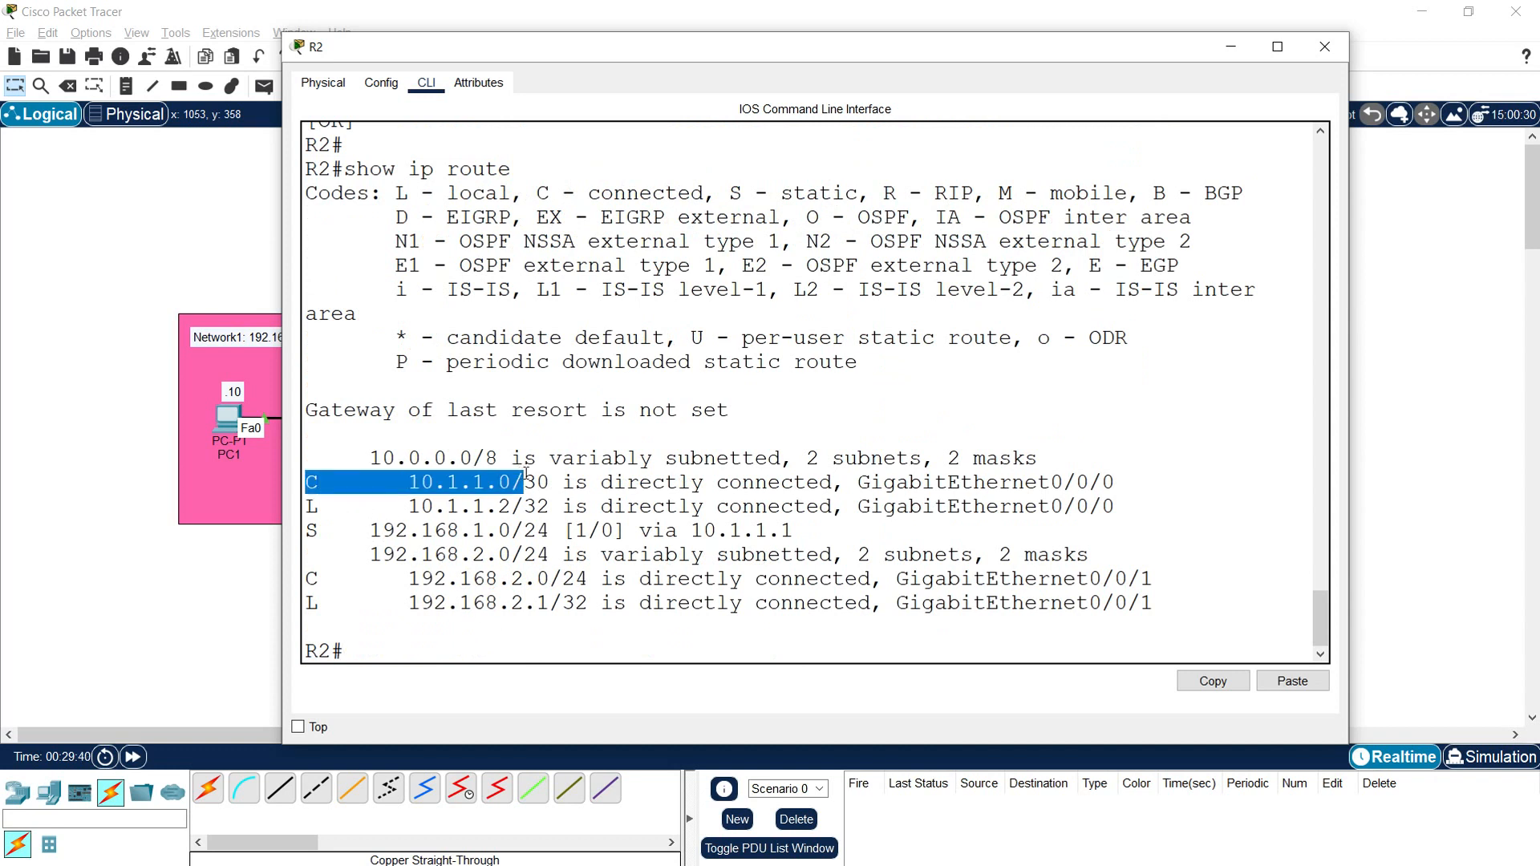
left_click_drag(311, 579, 555, 580)
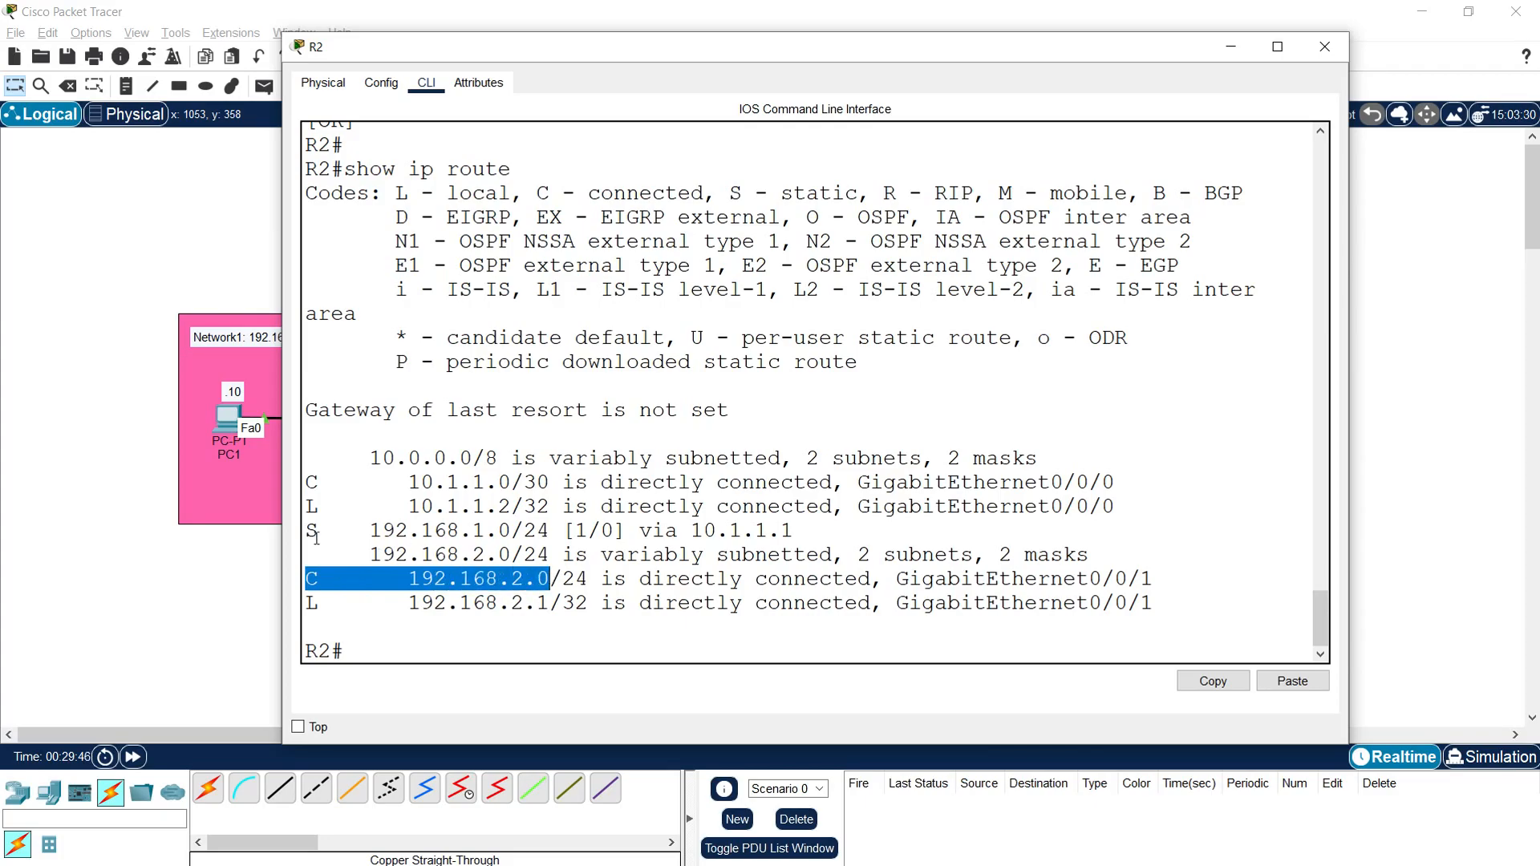
left_click_drag(306, 531, 798, 533)
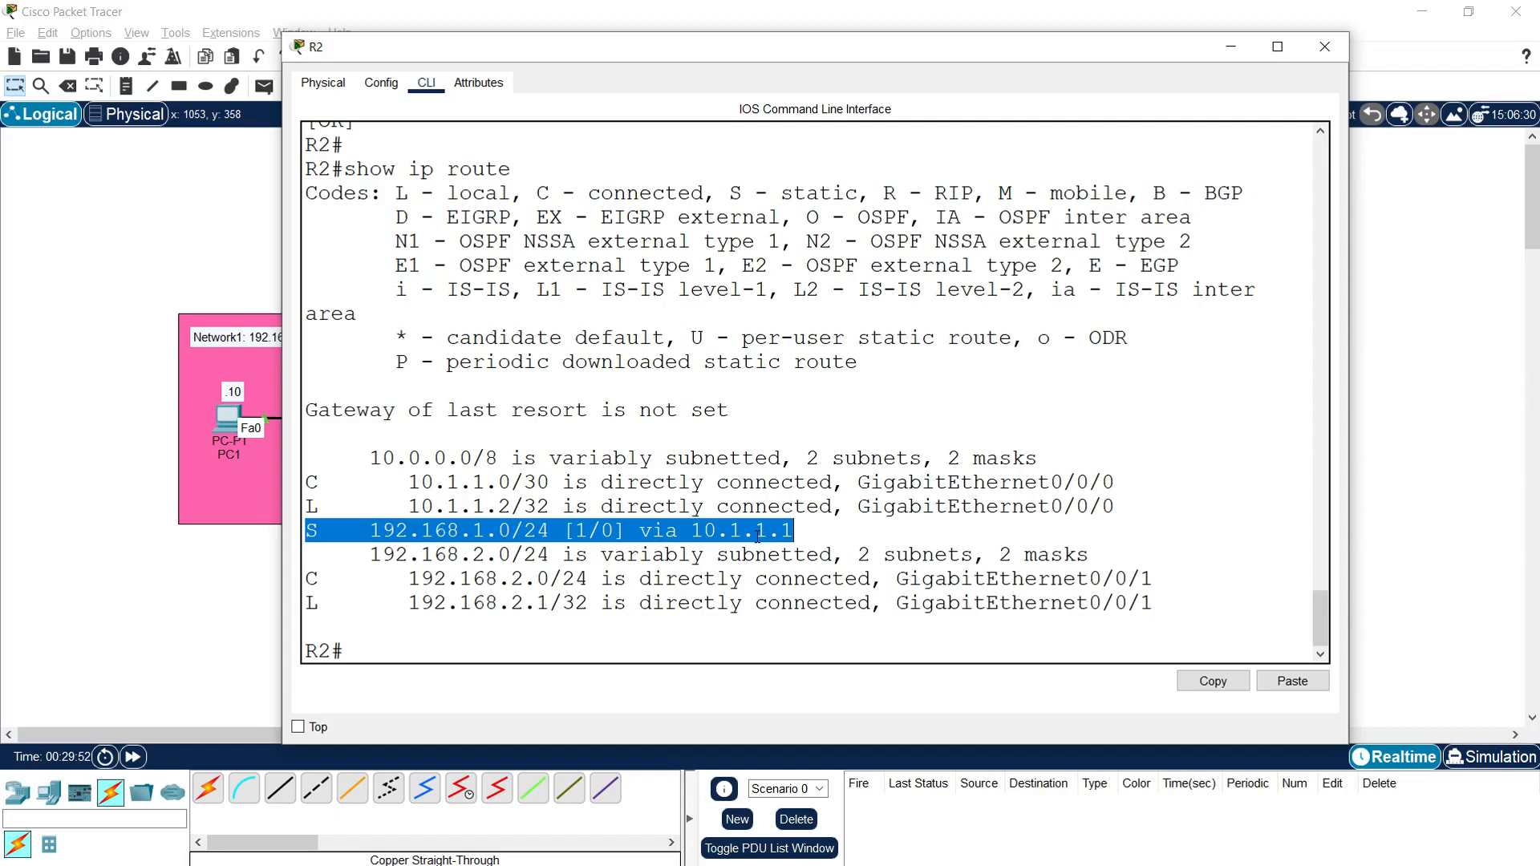
left_click(757, 537)
double_click(693, 535)
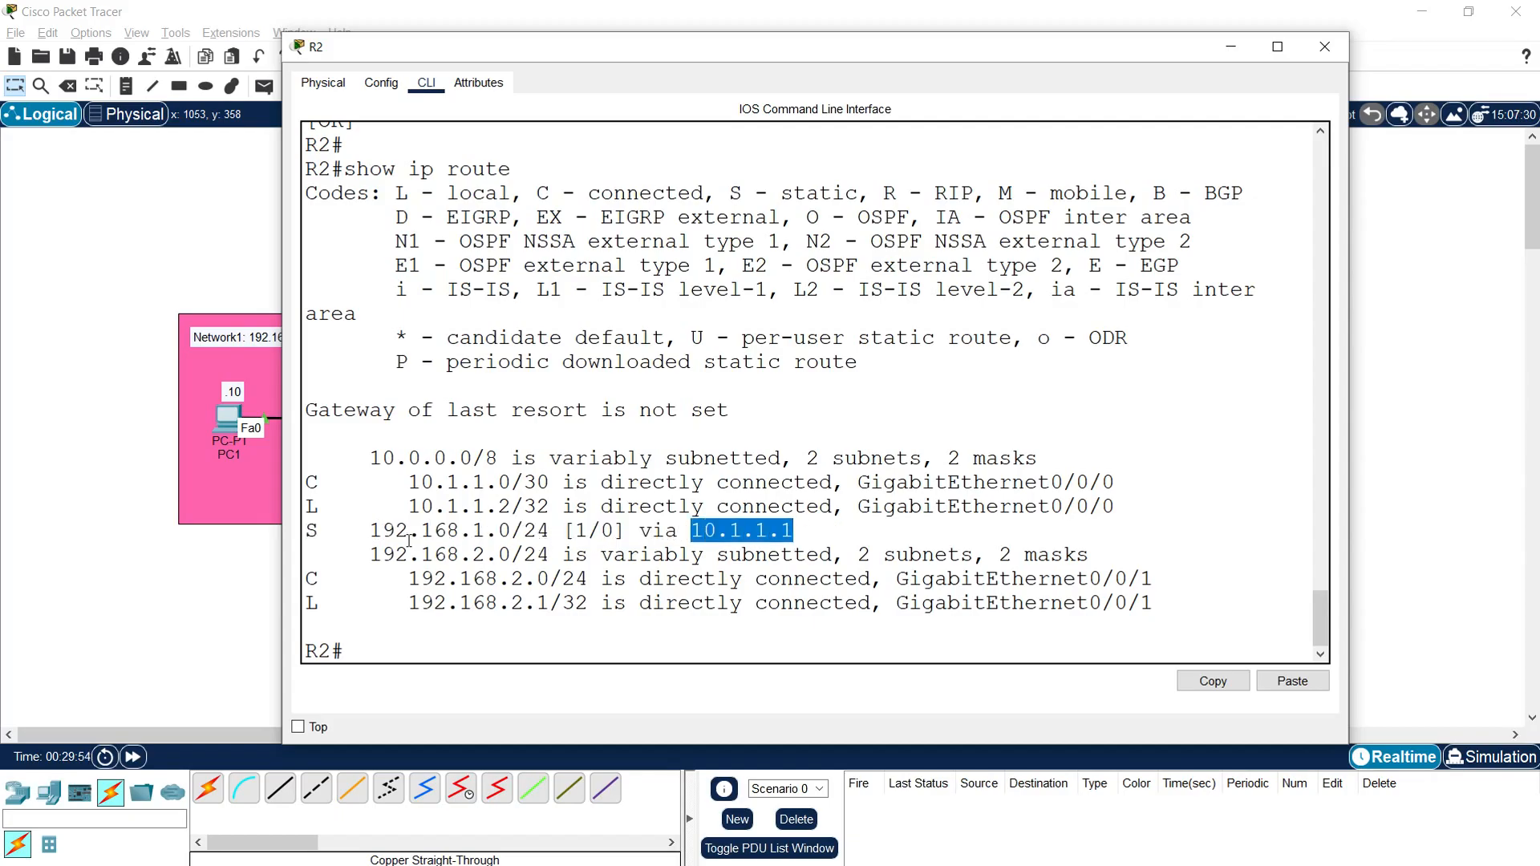
left_click_drag(369, 531, 513, 534)
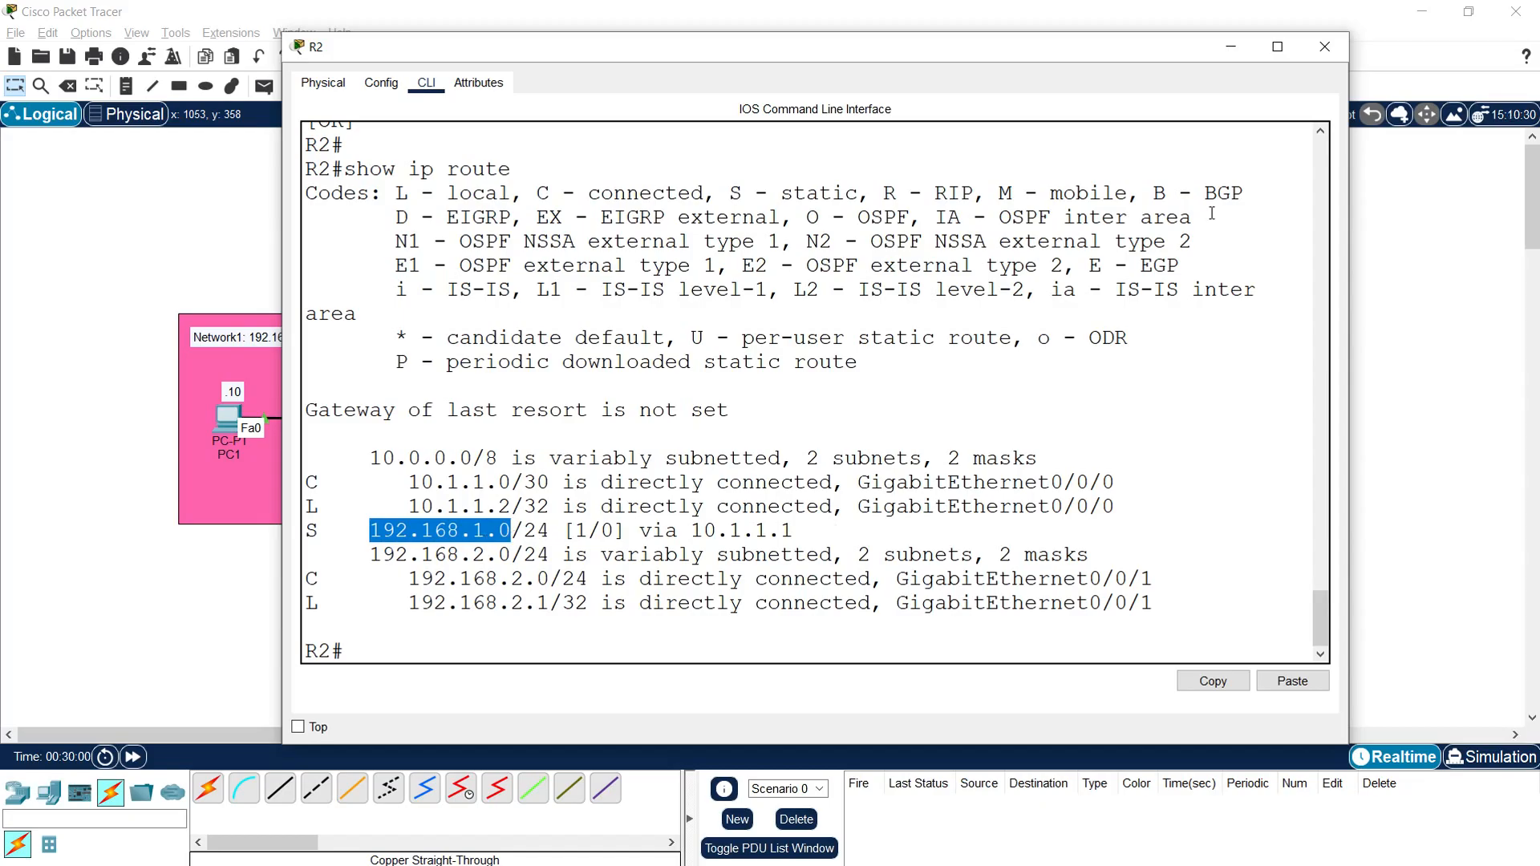
left_click(1140, 266)
left_click(1323, 50)
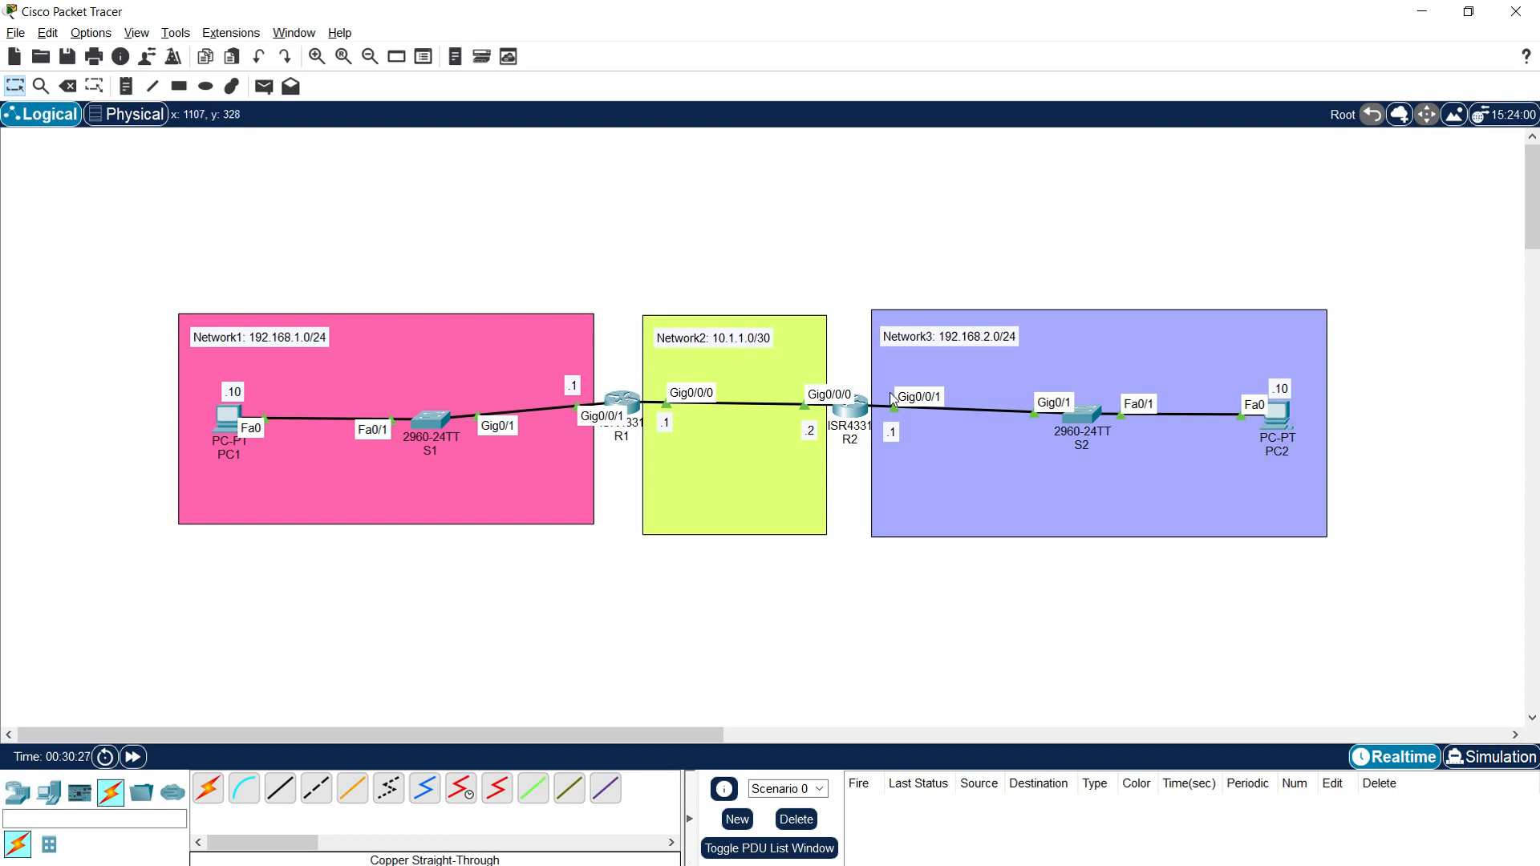
Step: Open PC1's command prompt in a wider window and ping PC2 with "ping 192.168.2.10"
mouse_move(619, 437)
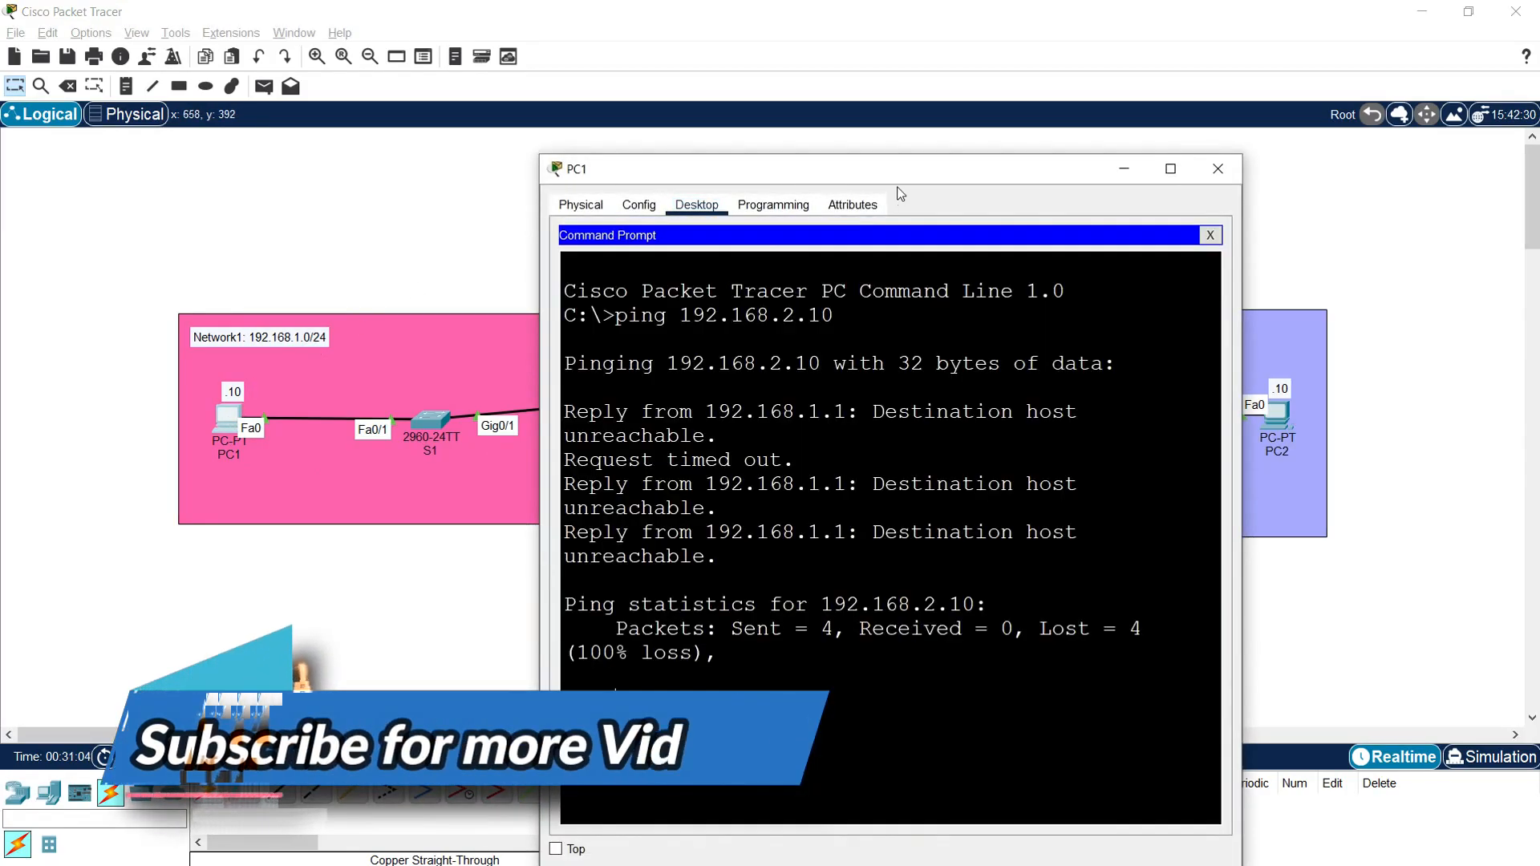
left_click_drag(862, 175, 653, 104)
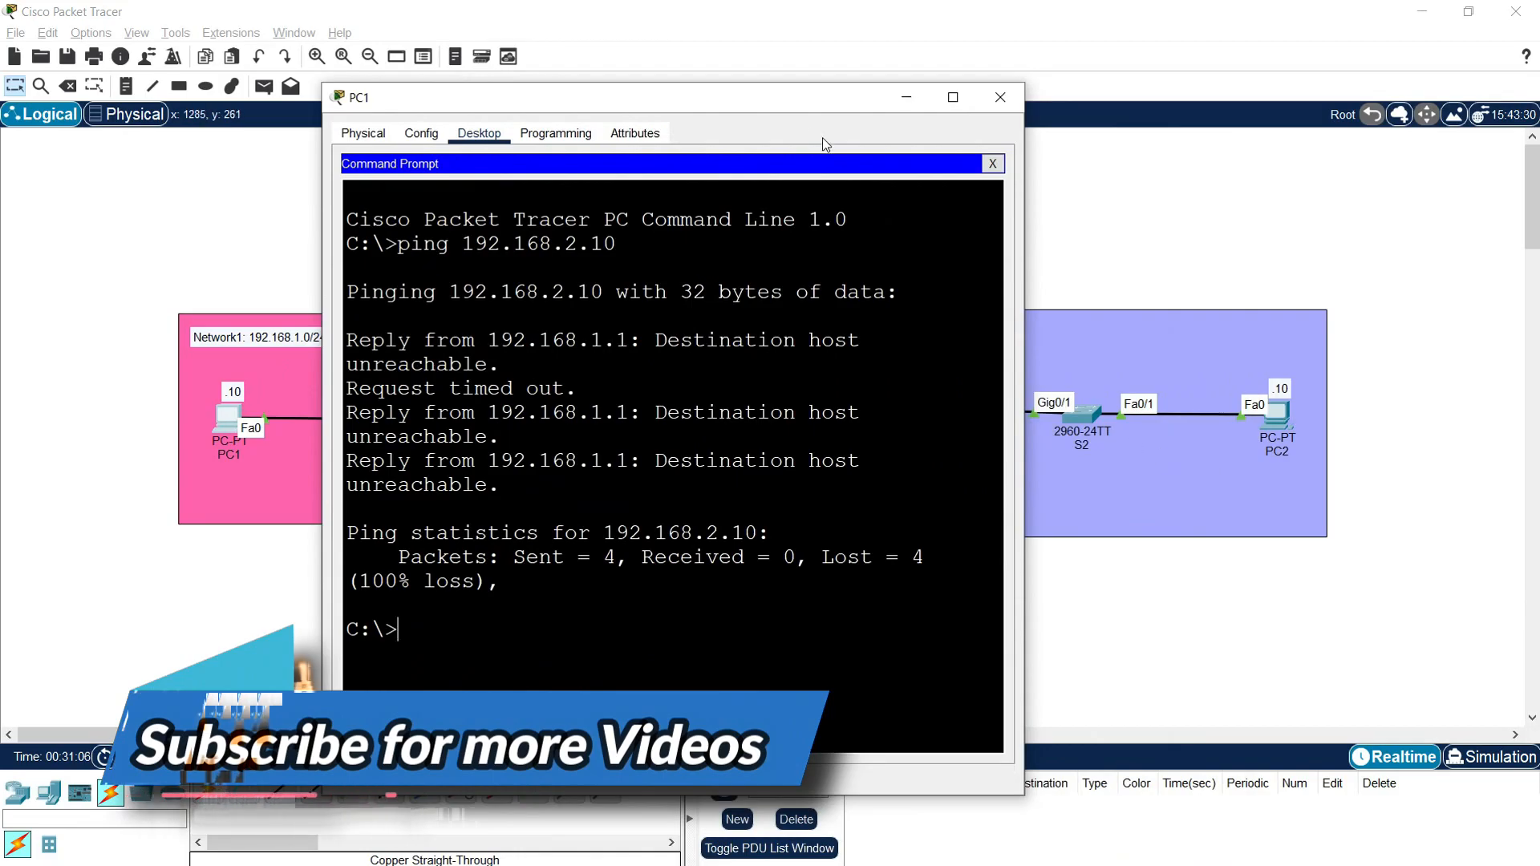
left_click_drag(821, 97, 883, 67)
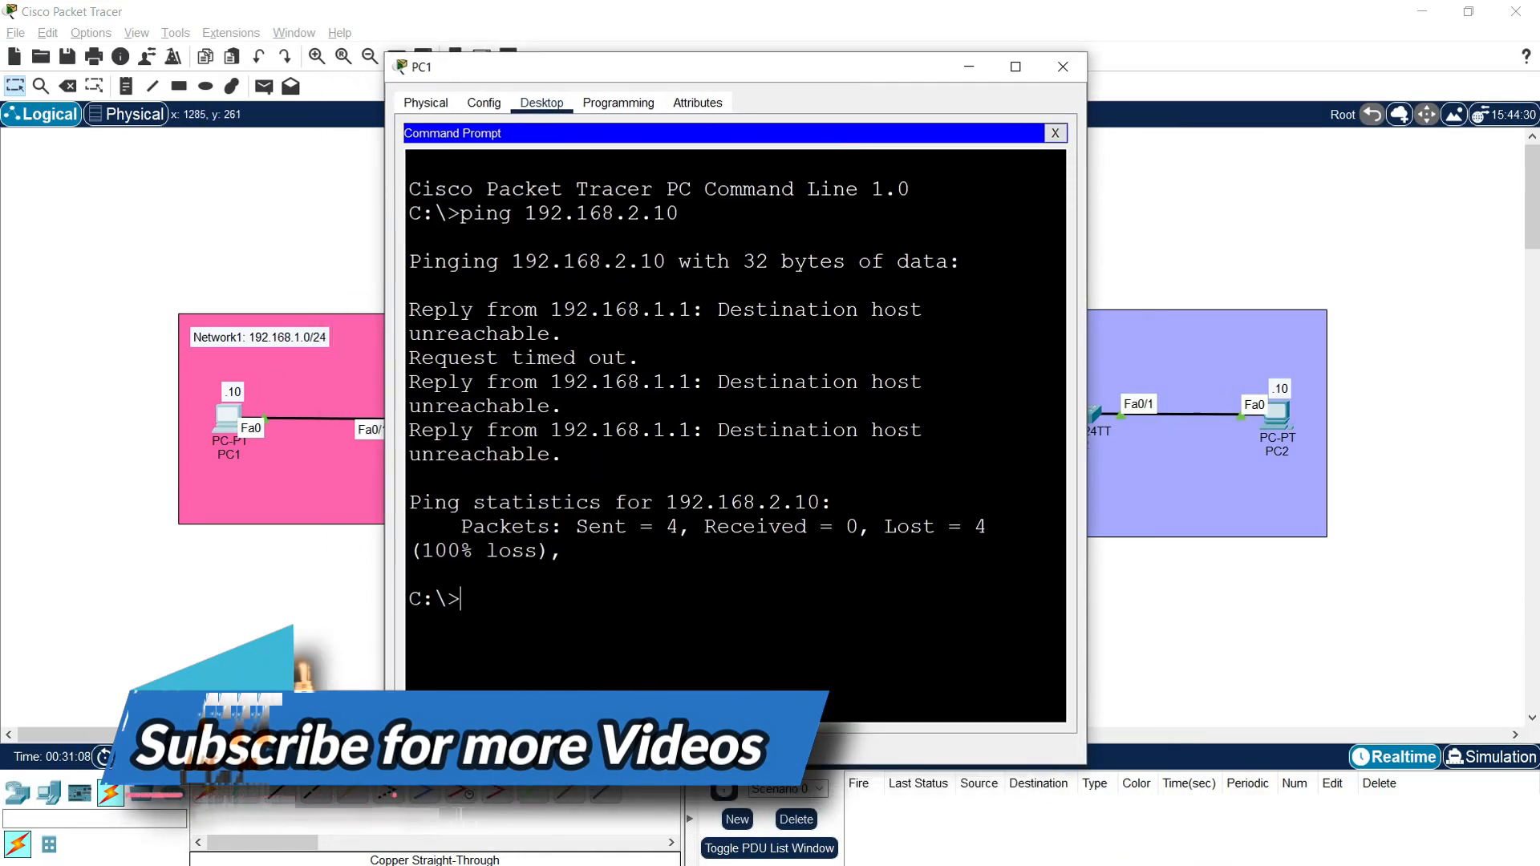
type("ping")
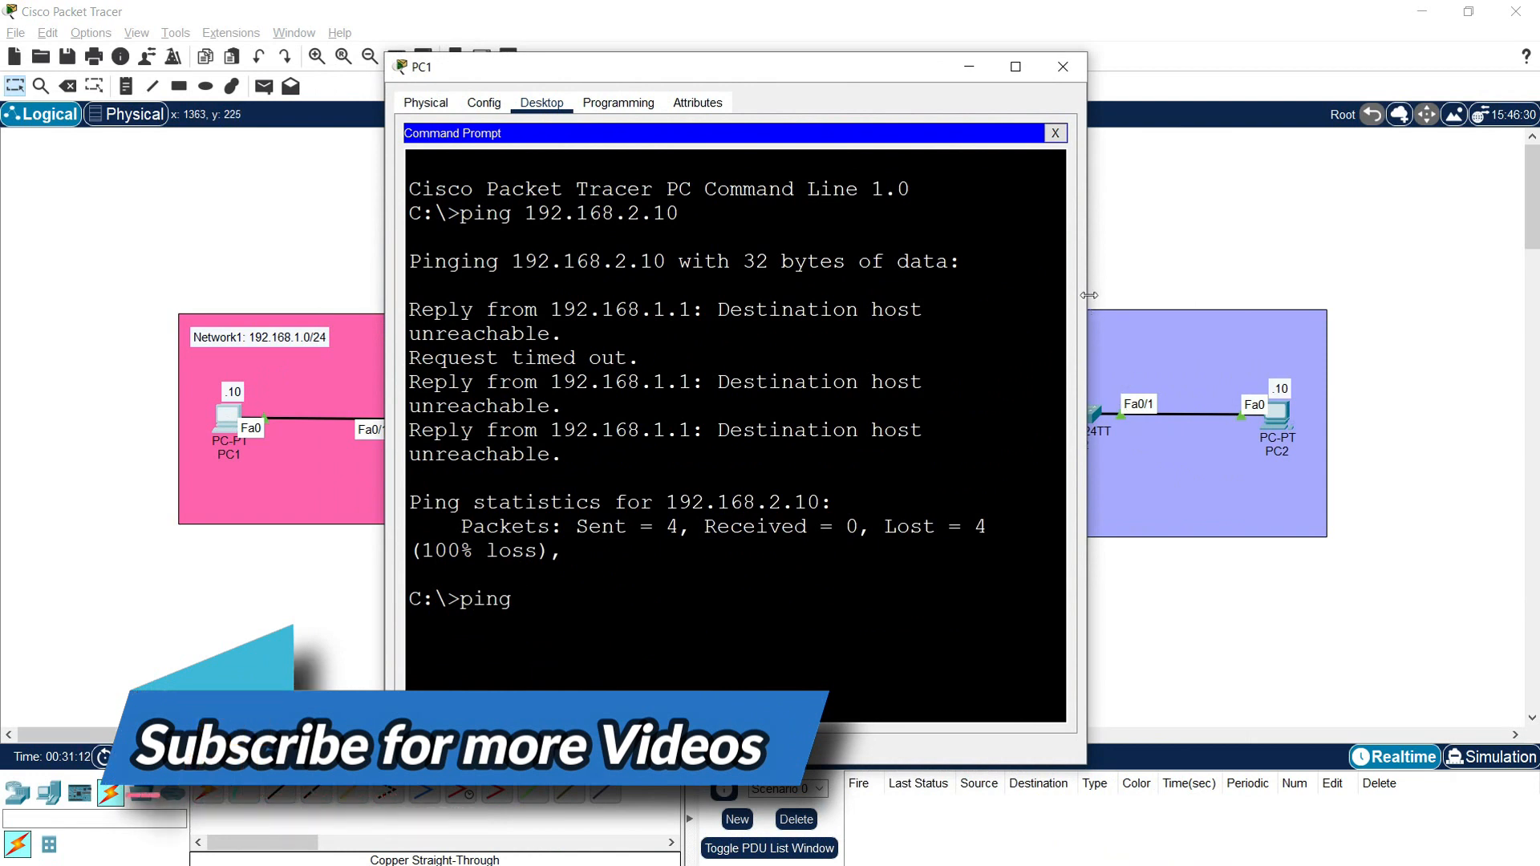
left_click_drag(1088, 307, 1344, 307)
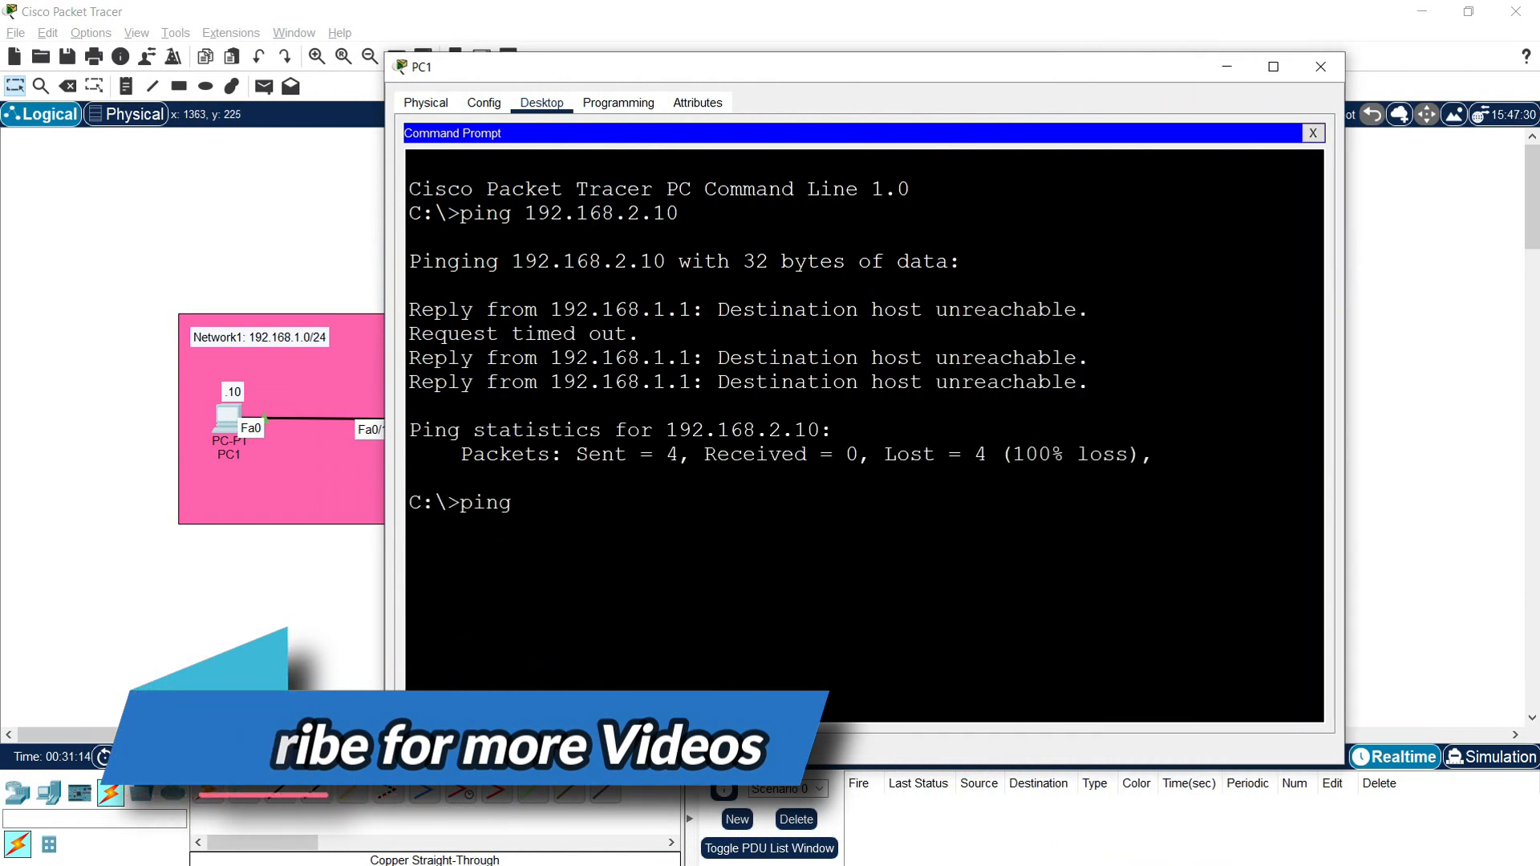
type("192")
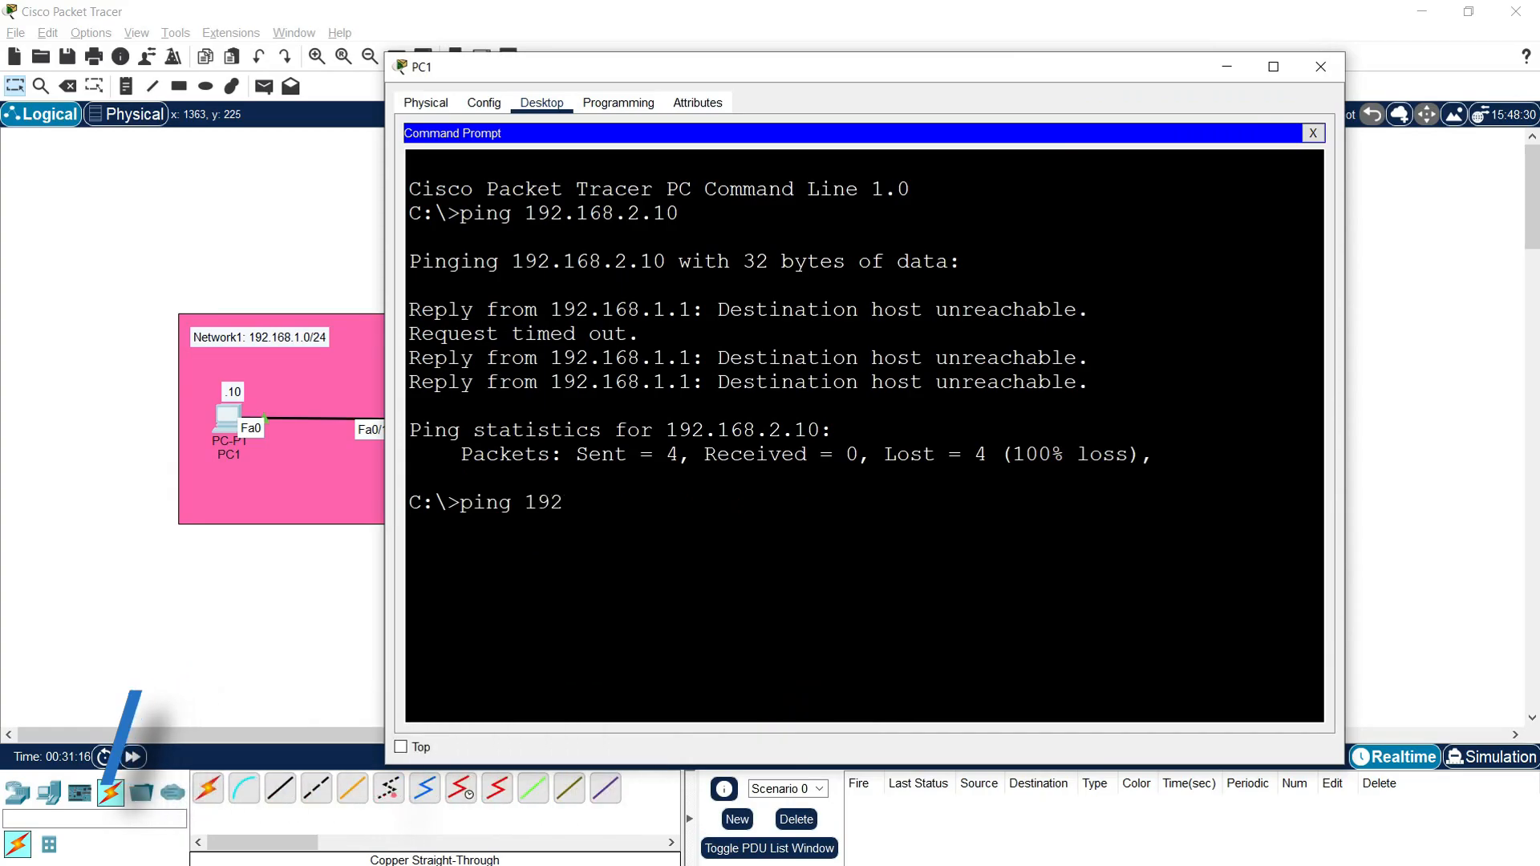
type(".168.2.10")
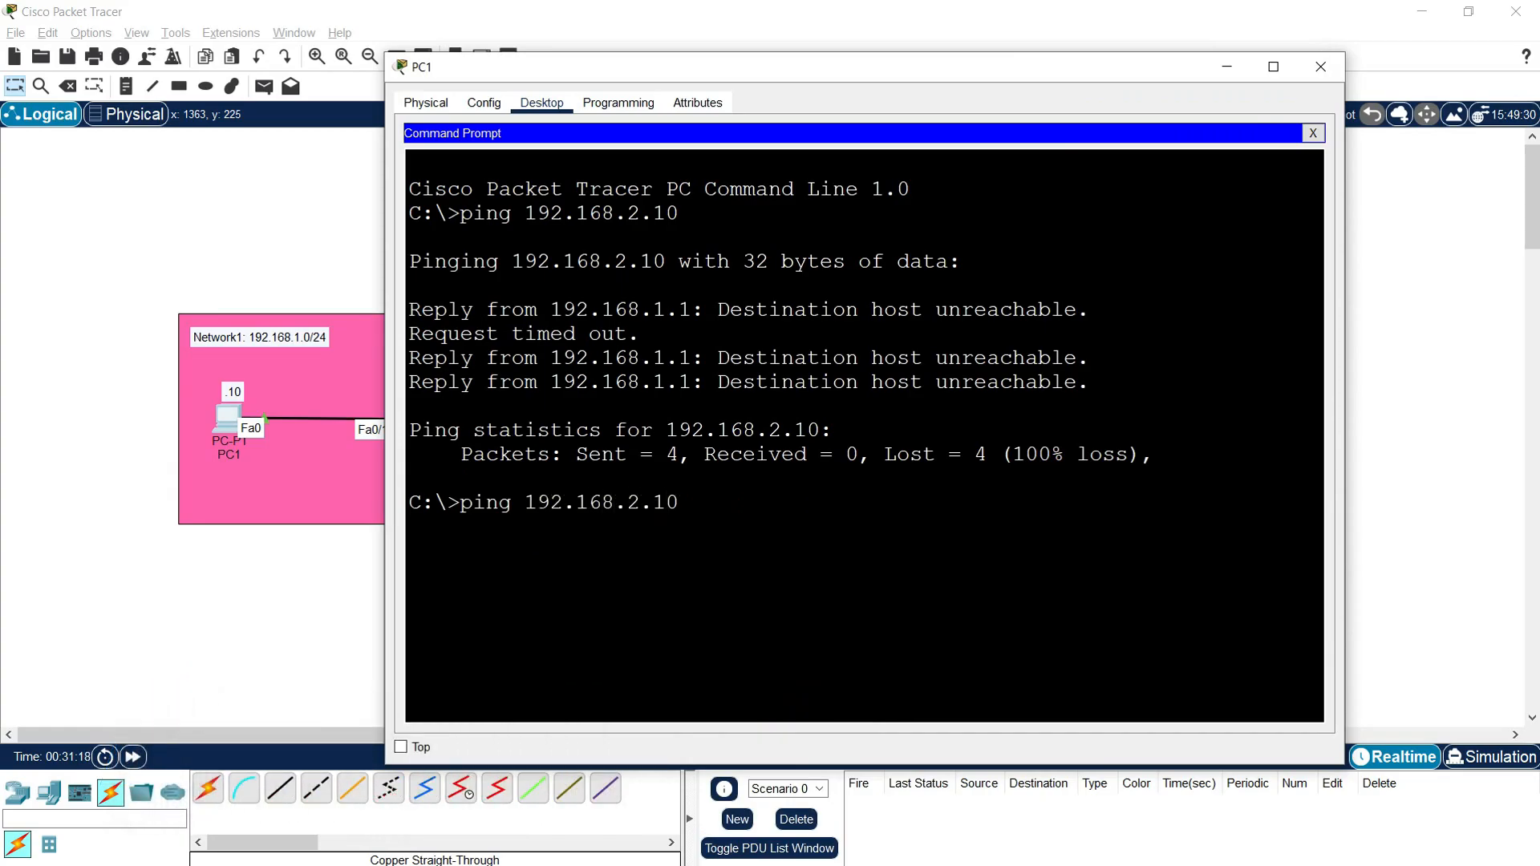
key("Return")
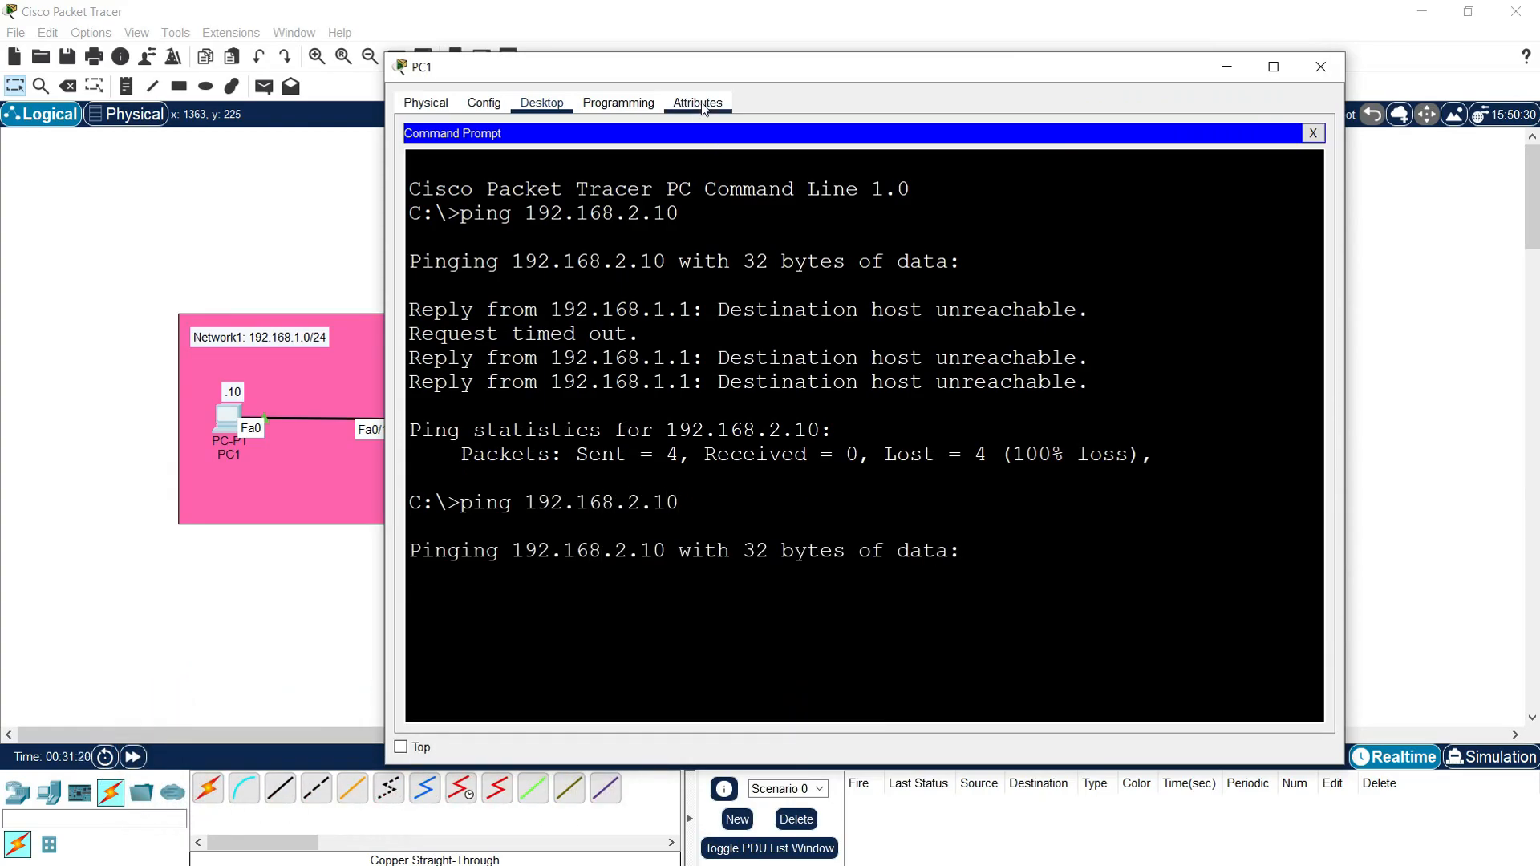
left_click_drag(699, 71, 699, 45)
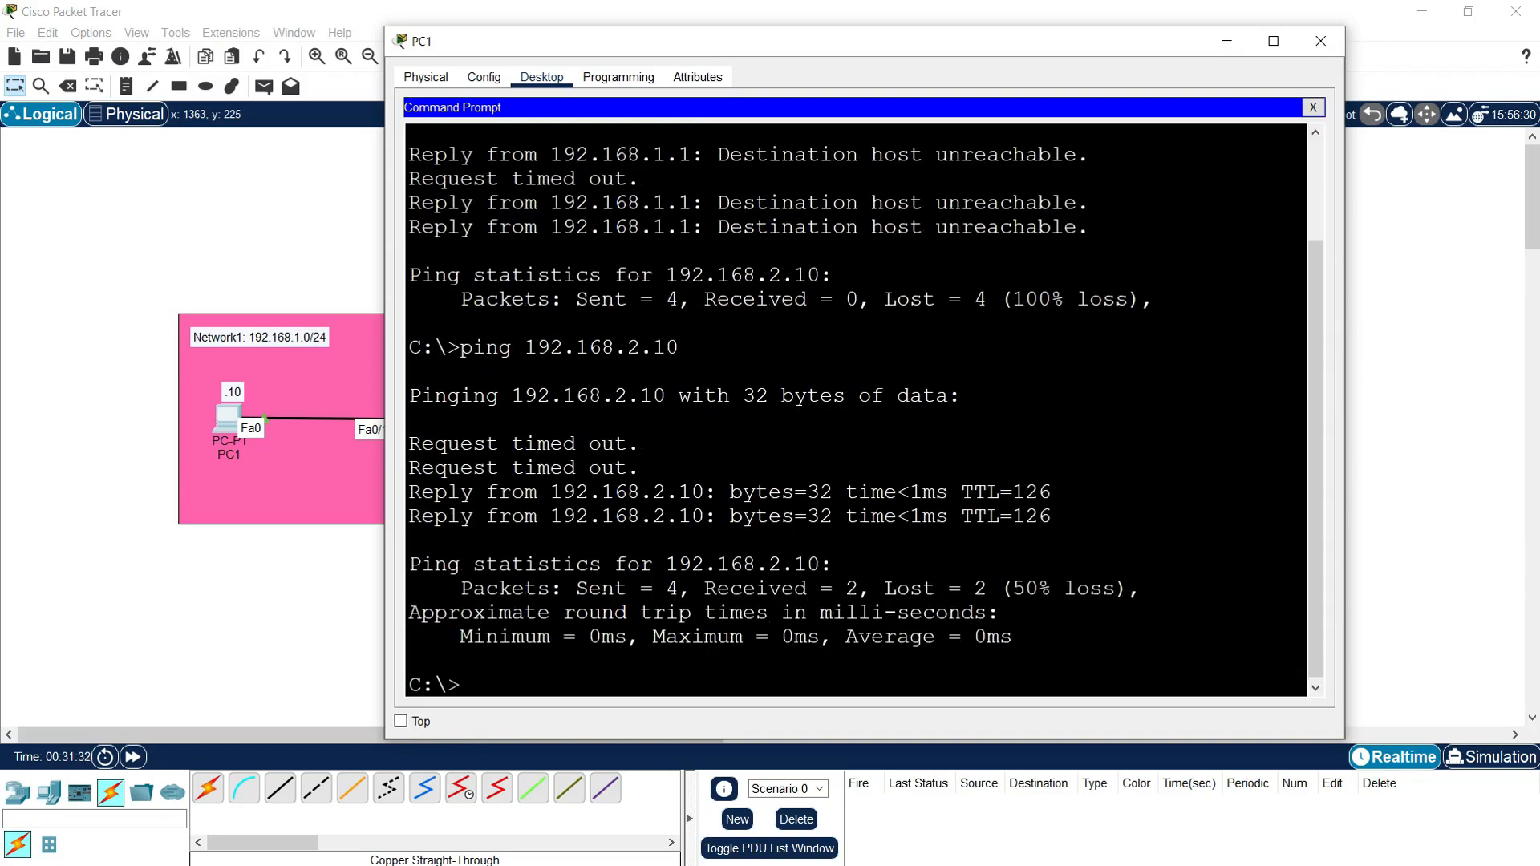
Step: Examine the replies and packet loss statistics of the ping to PC2, and run "ping 192.168.2.10" again
left_click_drag(421, 491, 973, 492)
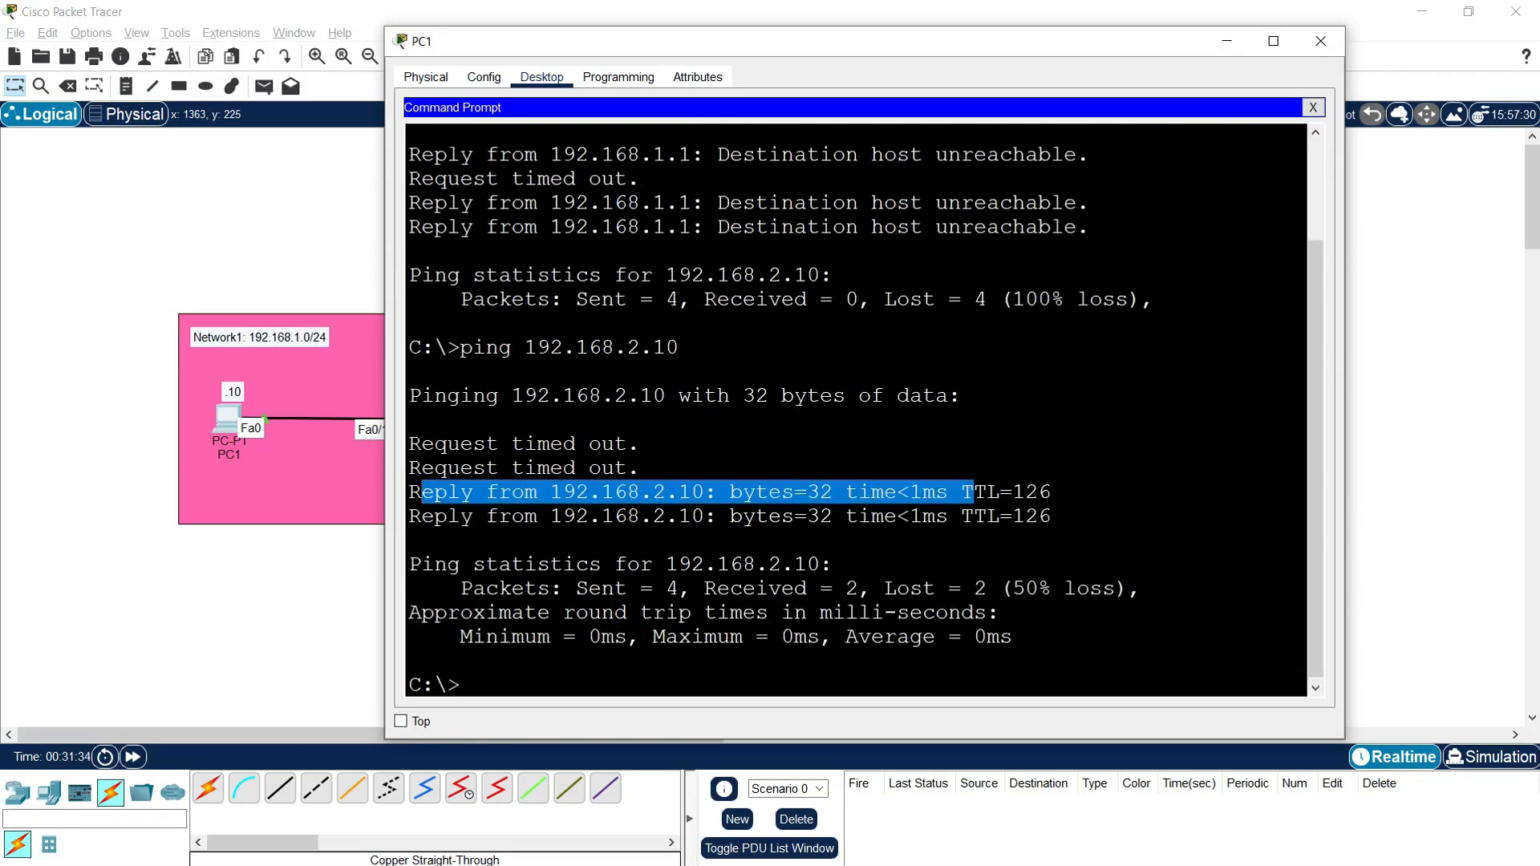
left_click_drag(589, 588, 986, 588)
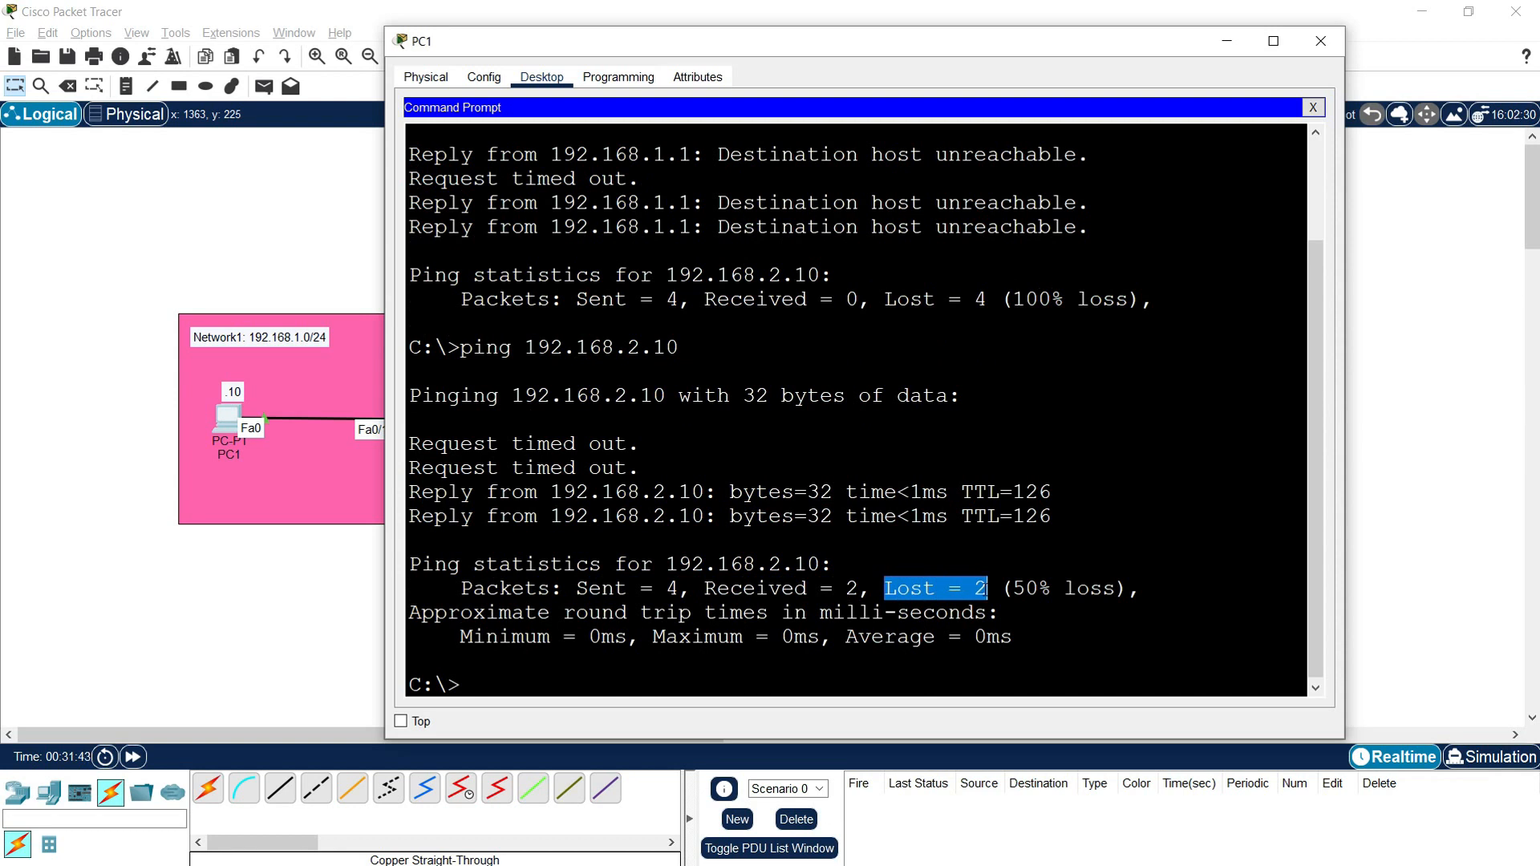
left_click_drag(1013, 588, 1103, 588)
left_click(1104, 589)
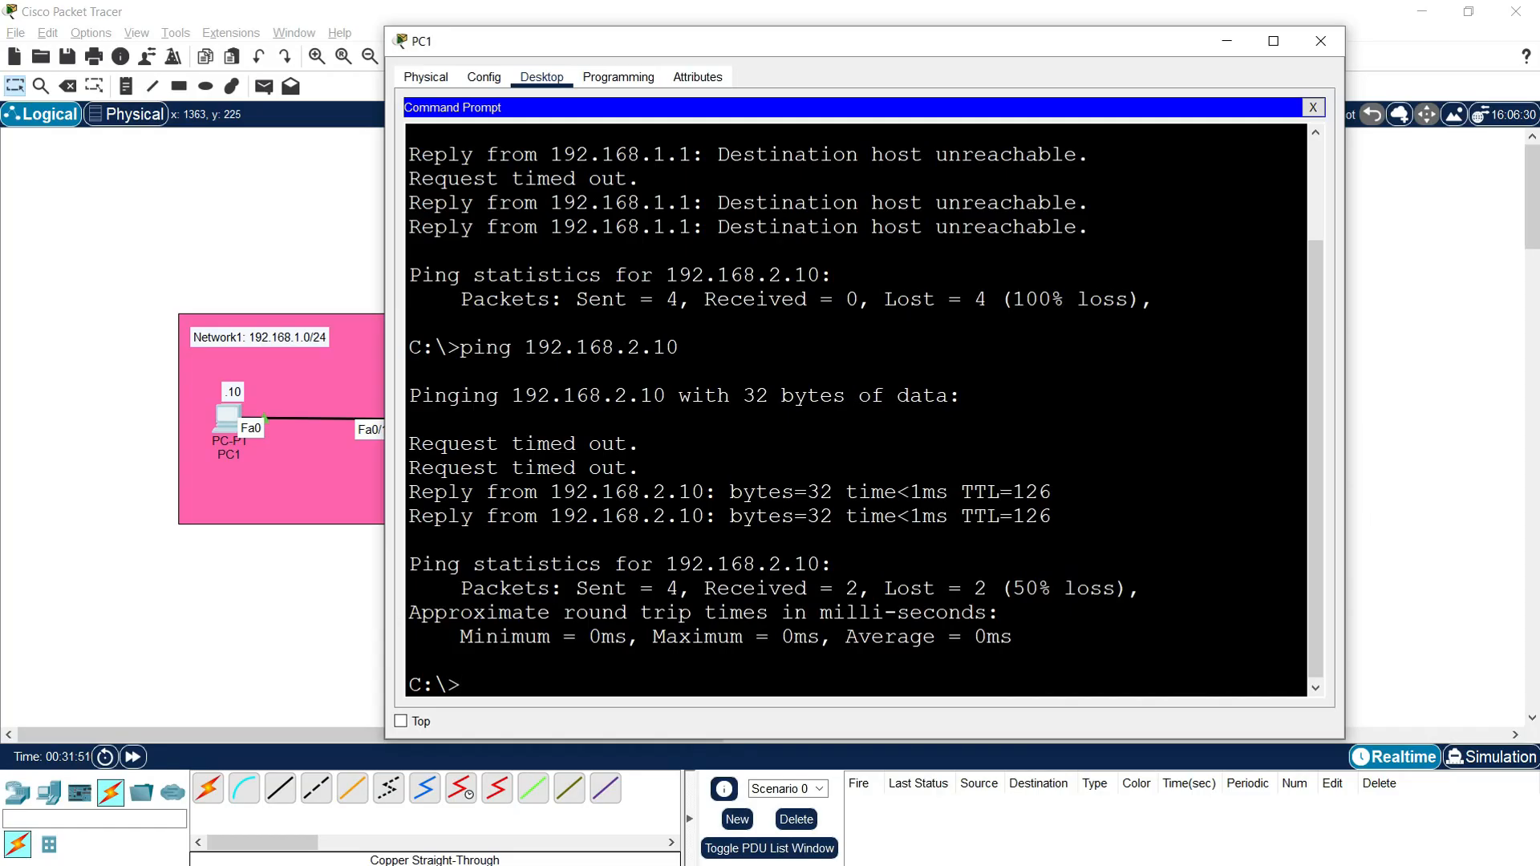
key("Up")
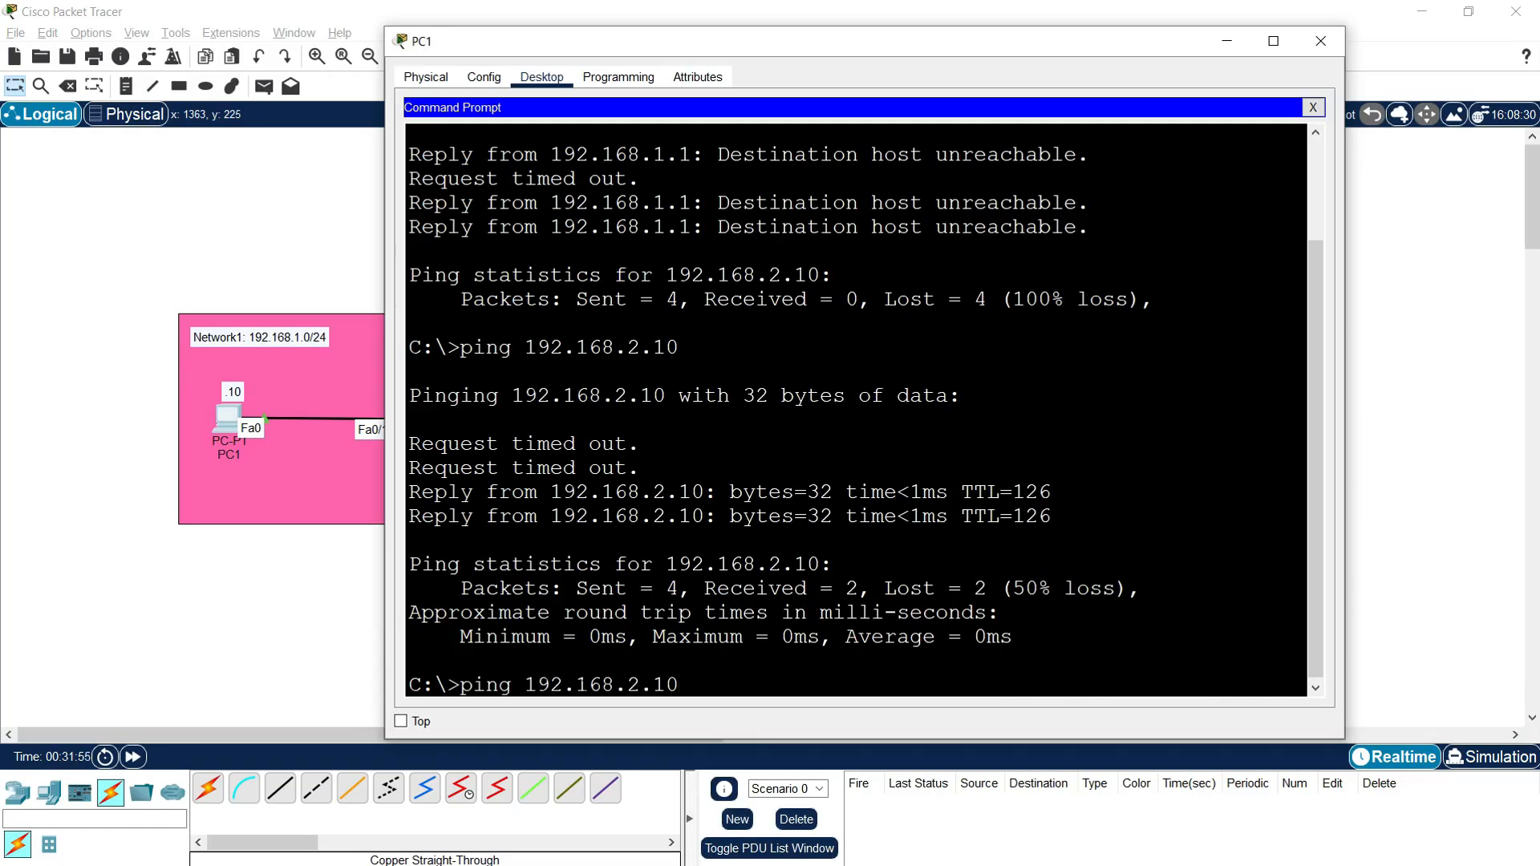
key("Return")
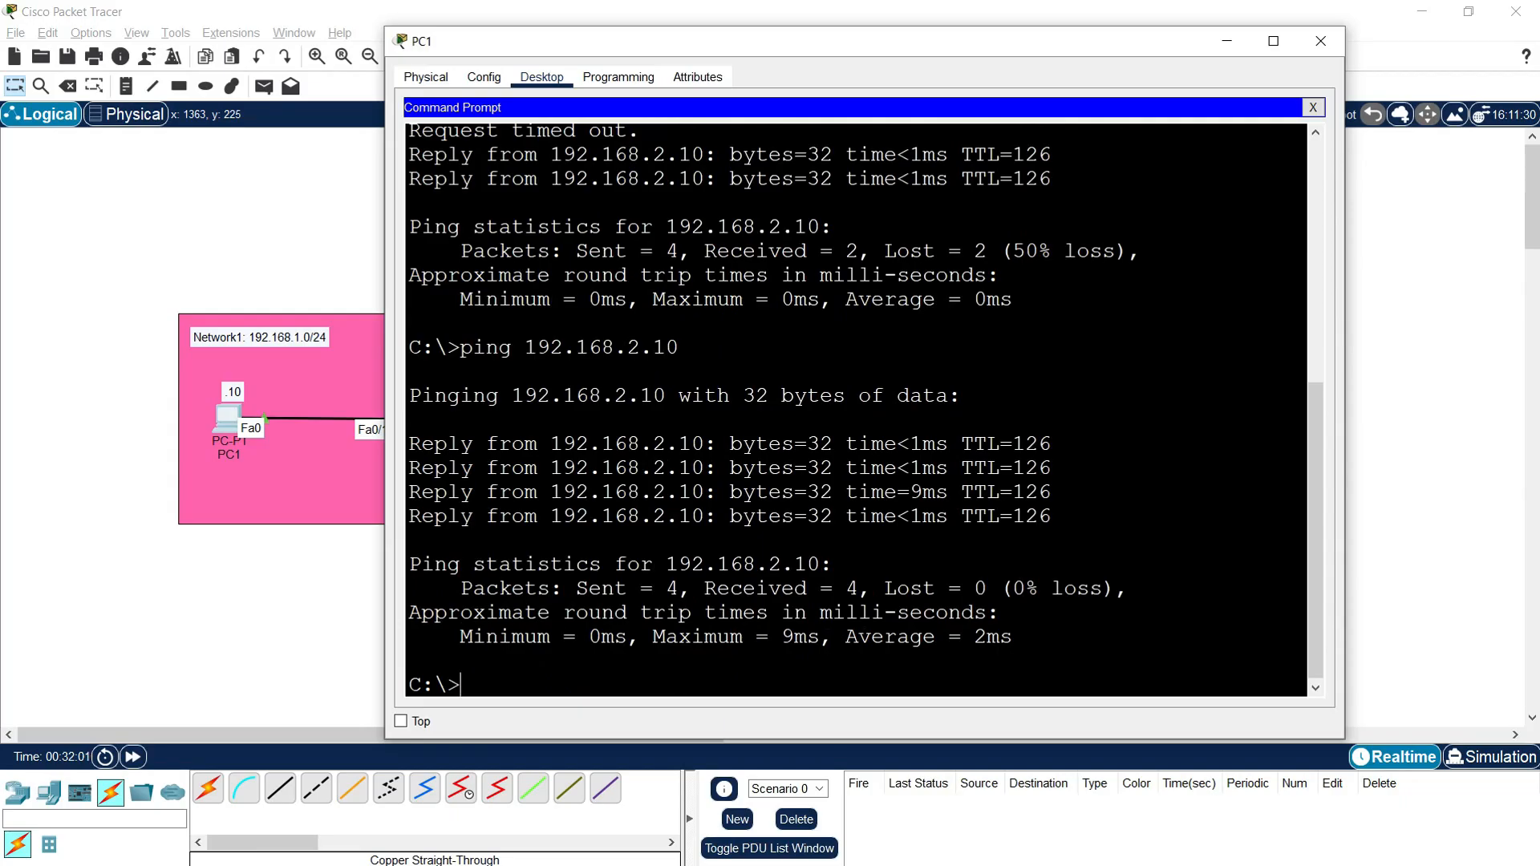
Step: Ping PC1's own address from its command prompt with "ping 192.168.1.10"
key("Up")
key("BackSpace")
key("BackSpace")
key("BackSpace")
key("BackSpace")
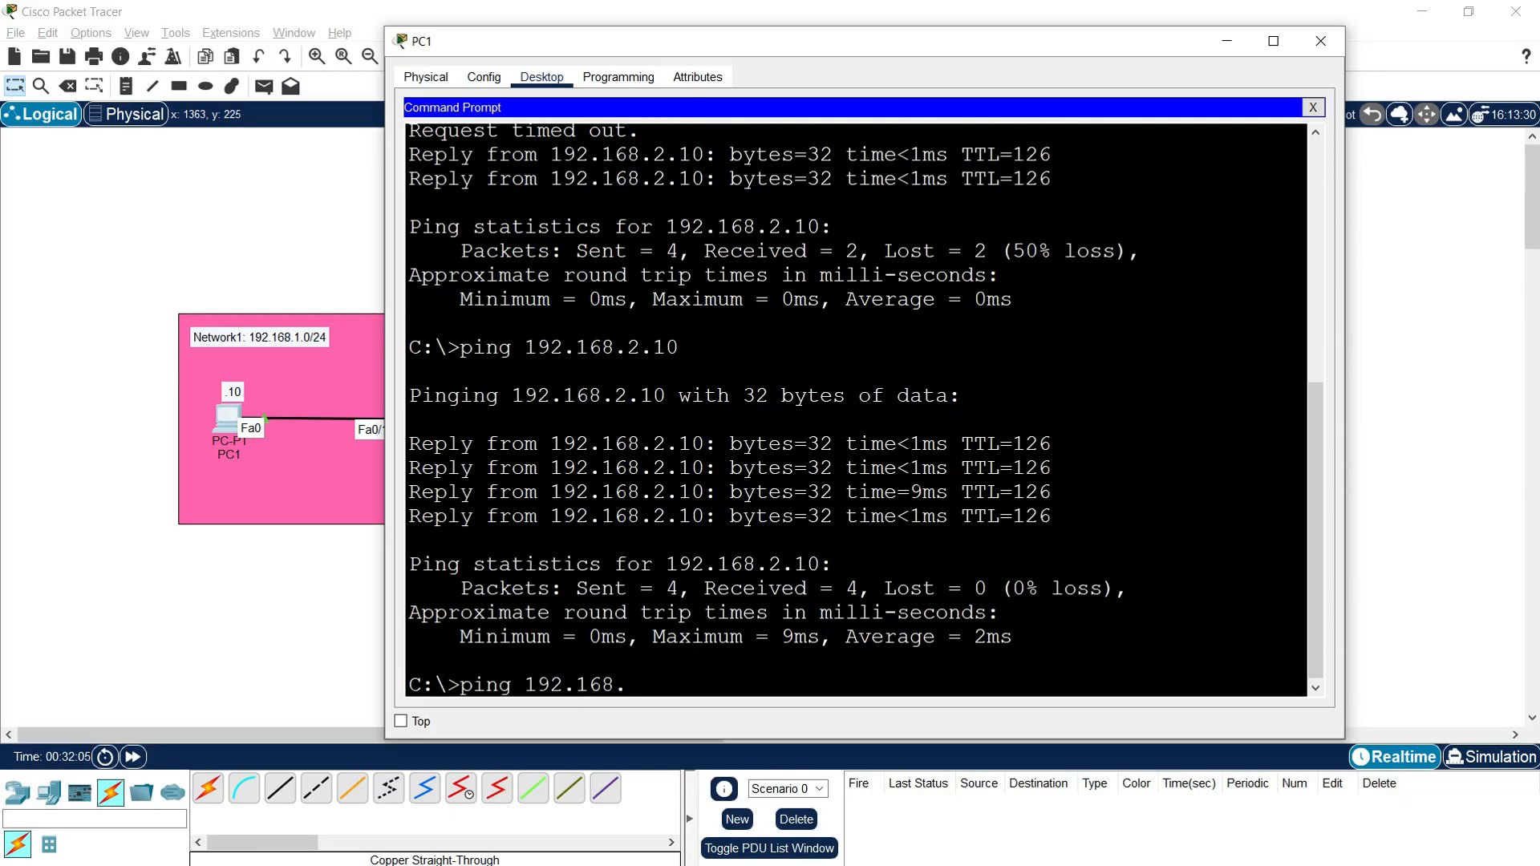
type("1.10")
key("Return")
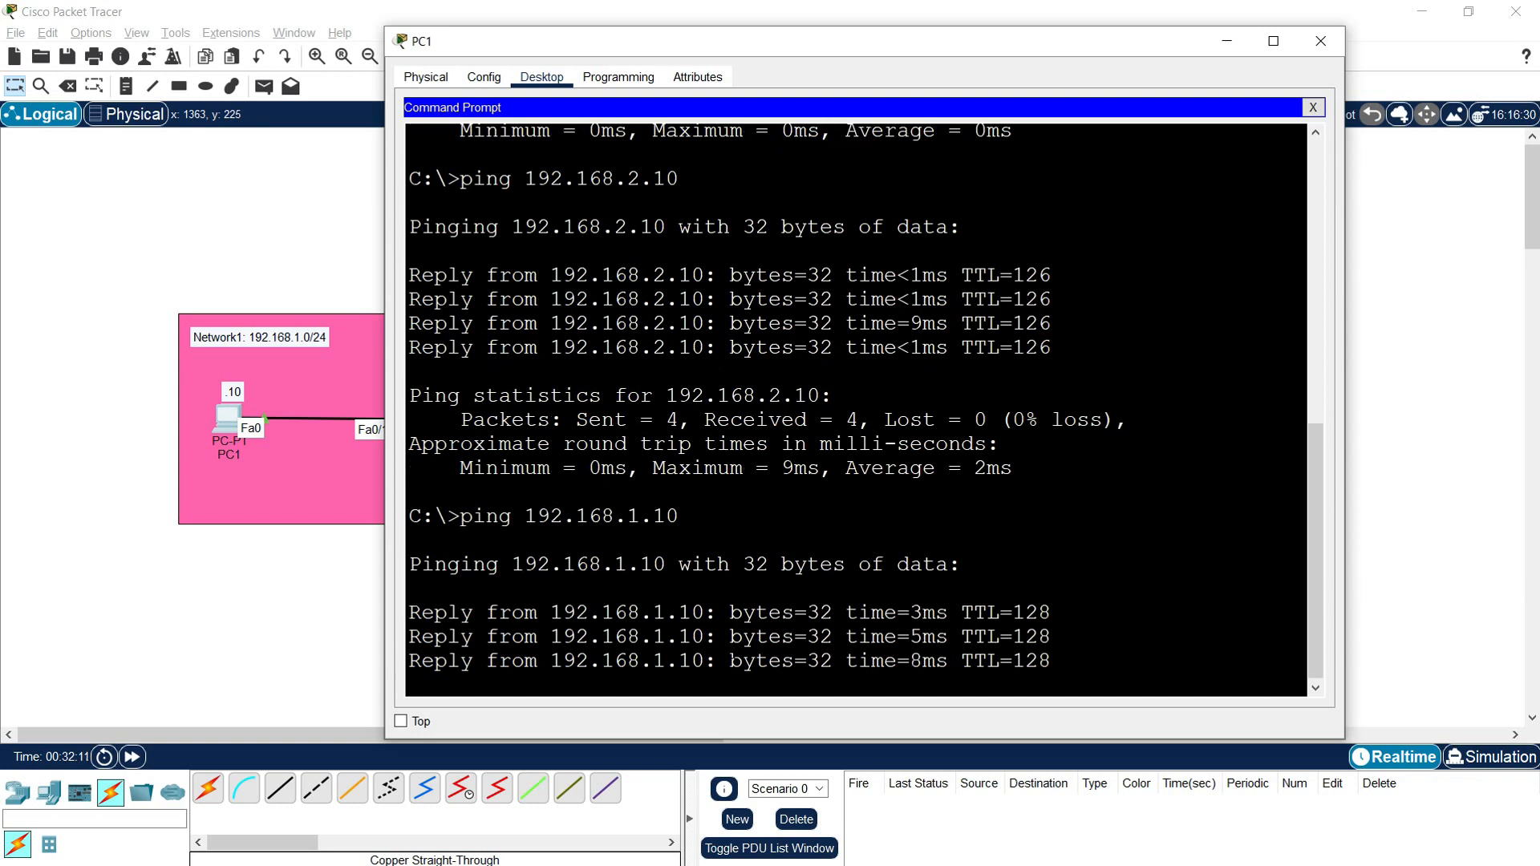
Step: Ping R1's LAN interface, PC1's default gateway, with "ping 192.168.1.1"
key("Up")
key("BackSpace")
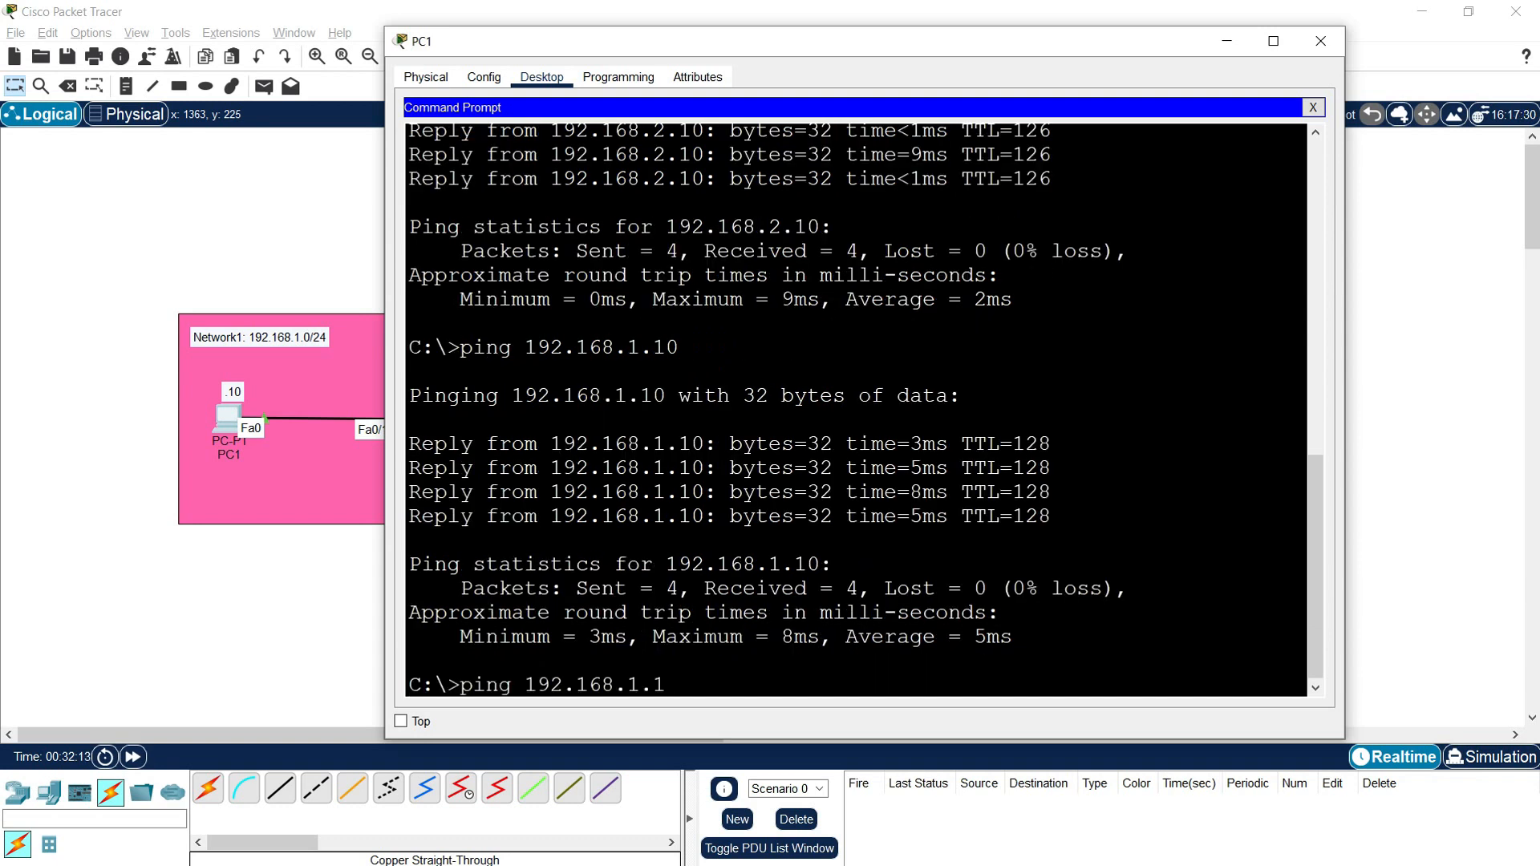
key("Return")
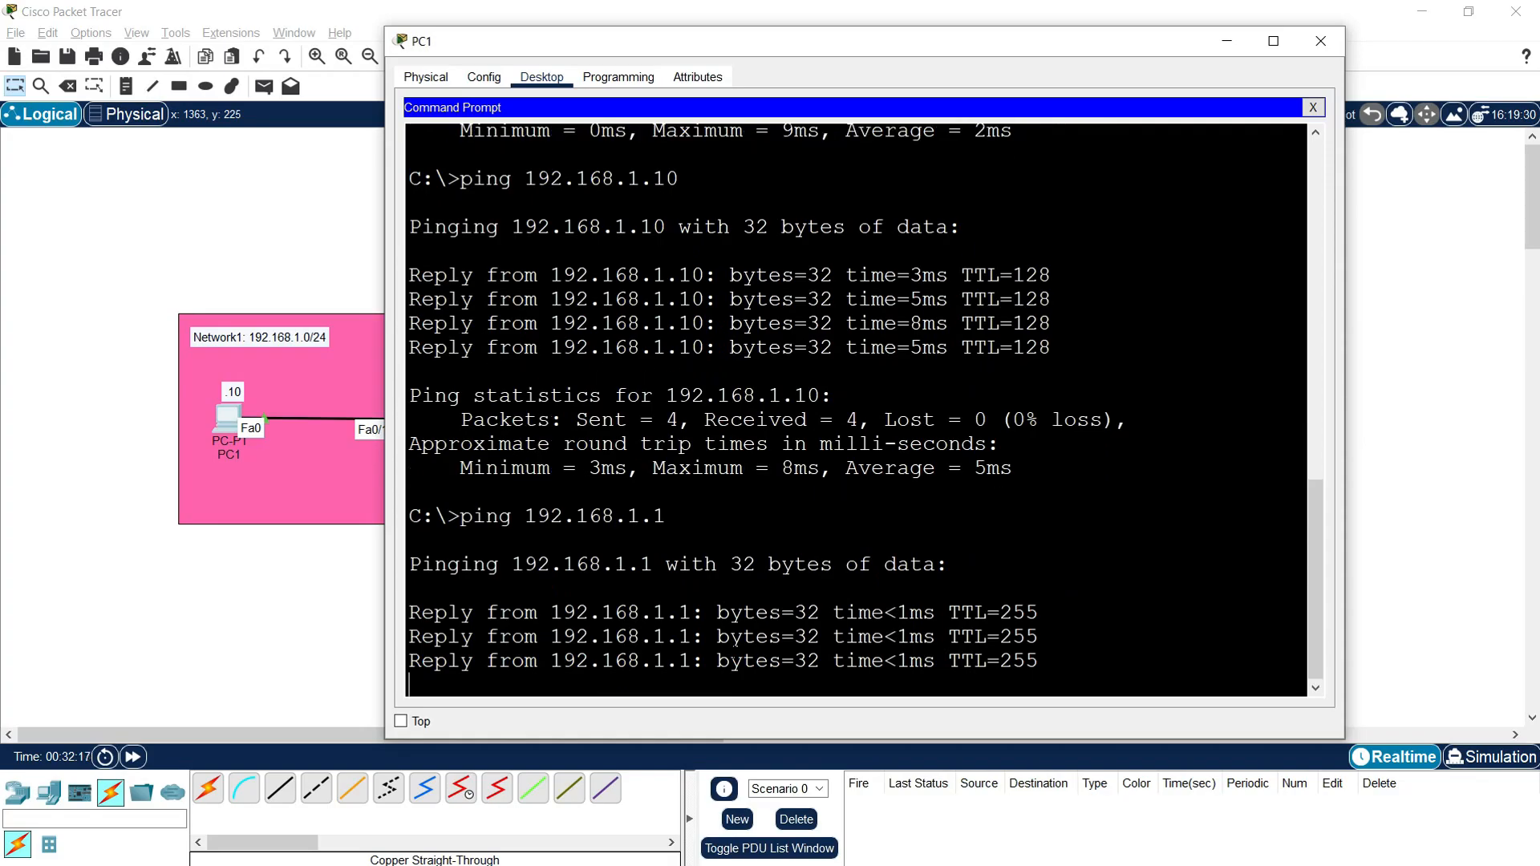
Step: Ping R2's interface on Network3 from PC1 with "ping 192.168.2.1", and close PC1's window
key("Up")
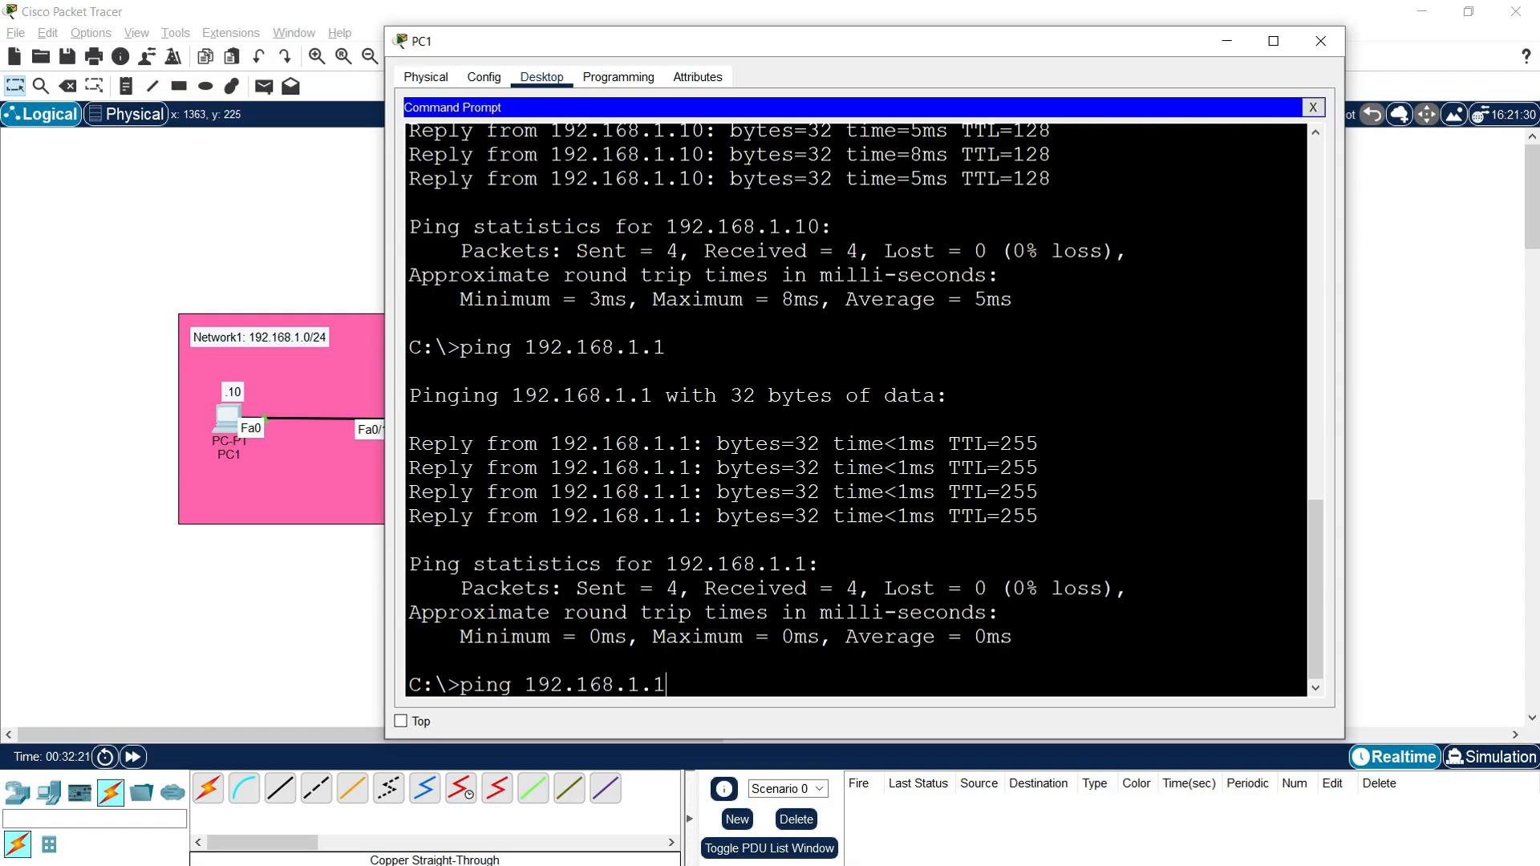
key("BackSpace")
key("BackSpace")
key("BackSpace")
type("2.1")
key("Return")
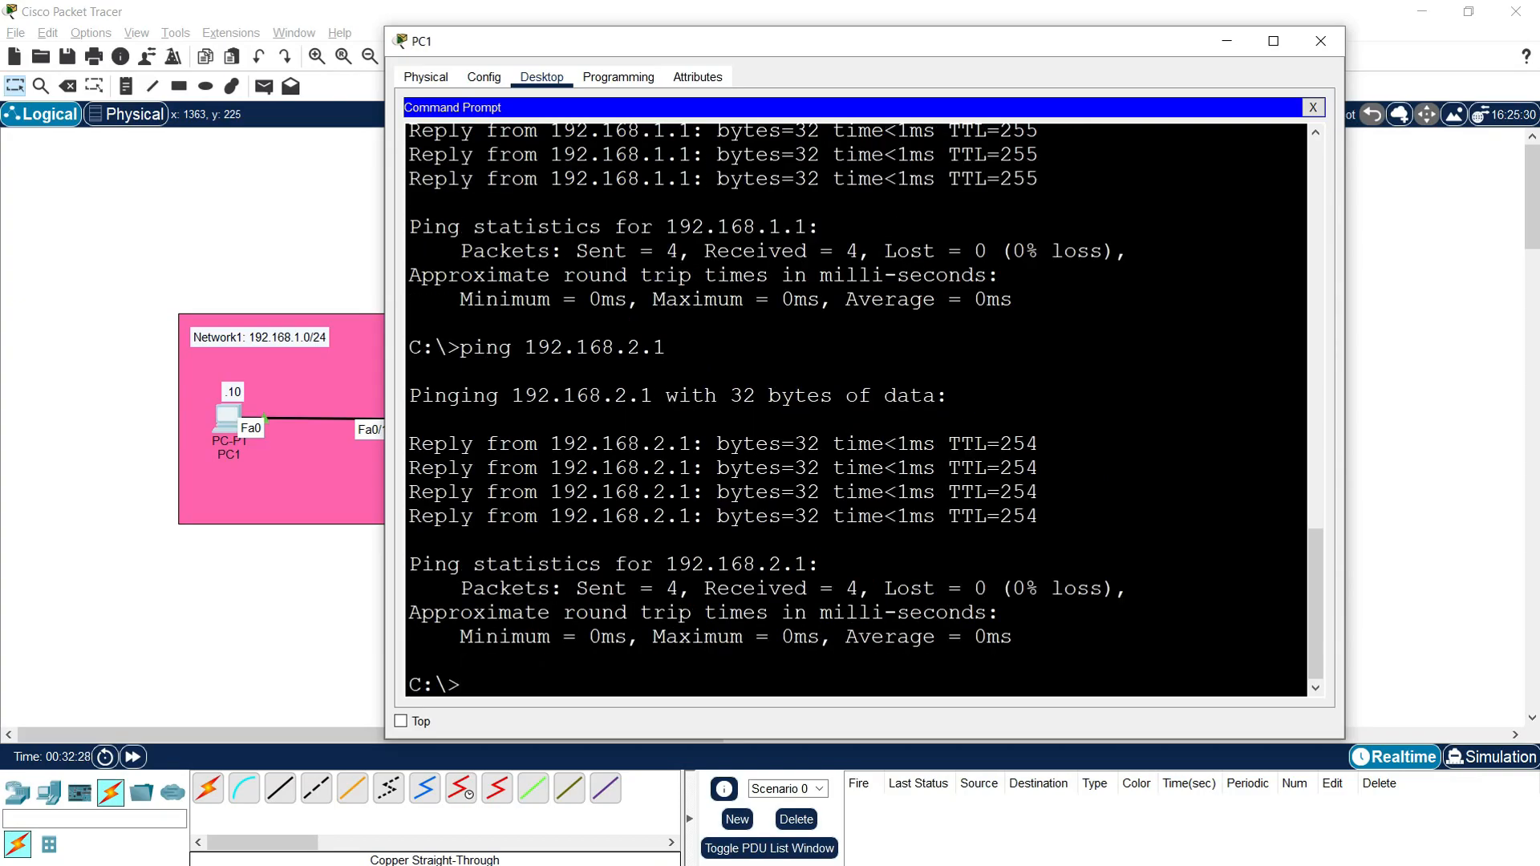
left_click(1321, 41)
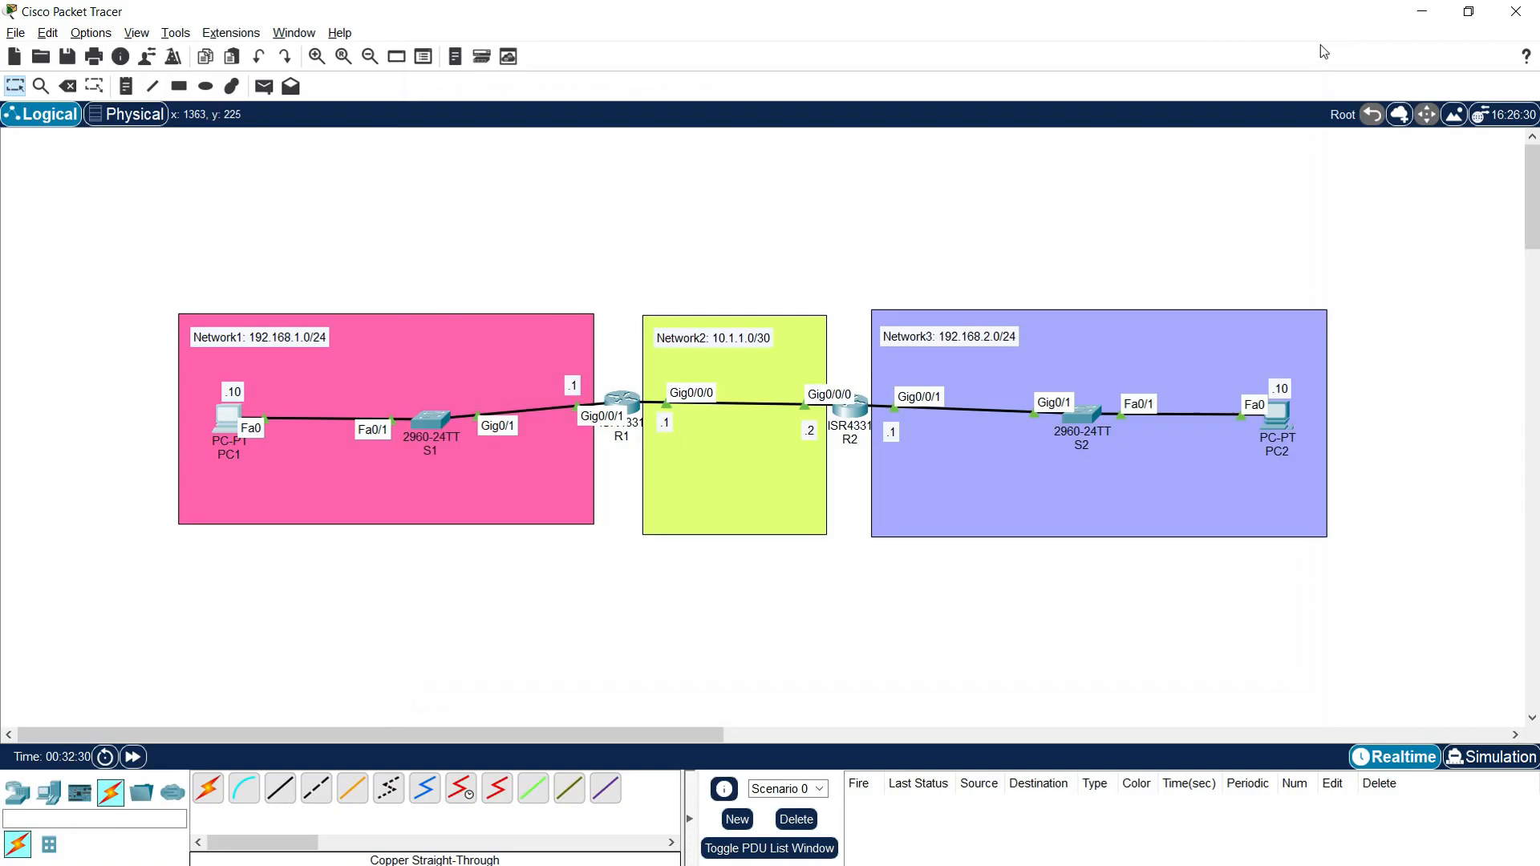